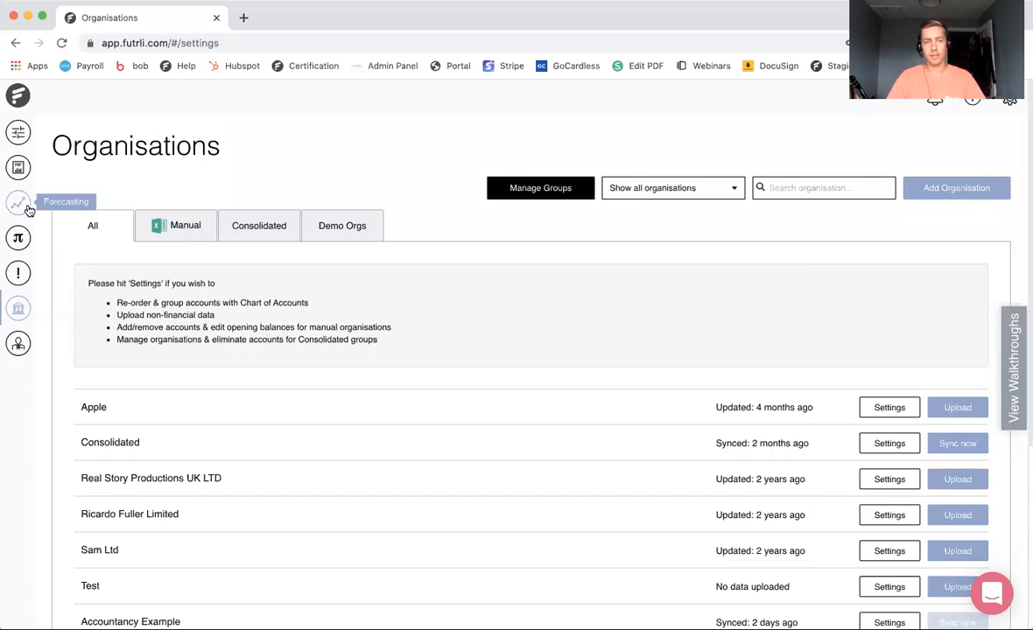
Open the Forecasting area and view the list of existing scenarios for Real Story Productions UK LTD.
click(19, 204)
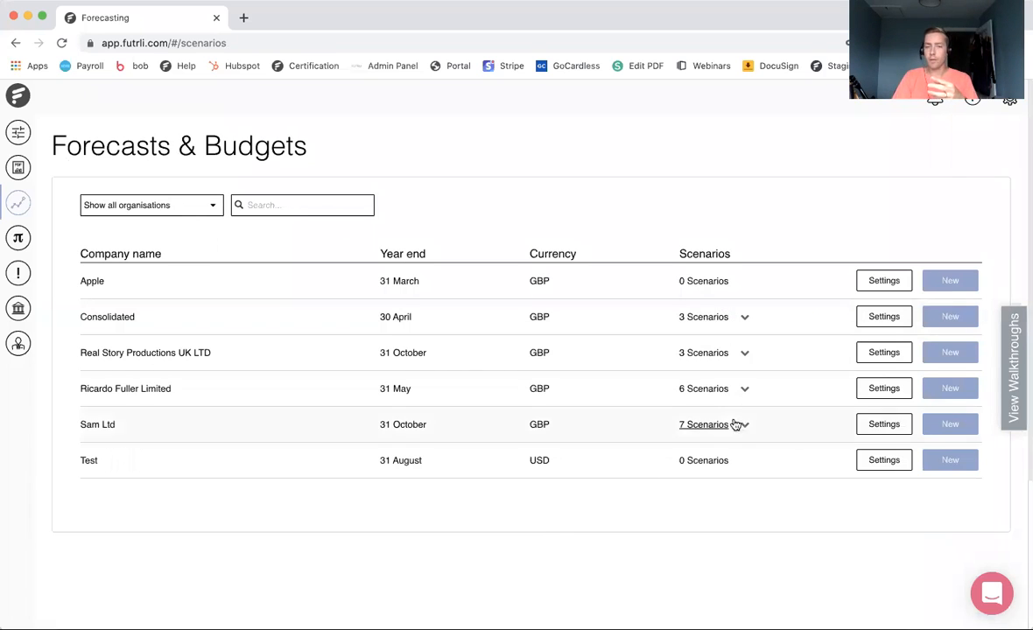
click(713, 359)
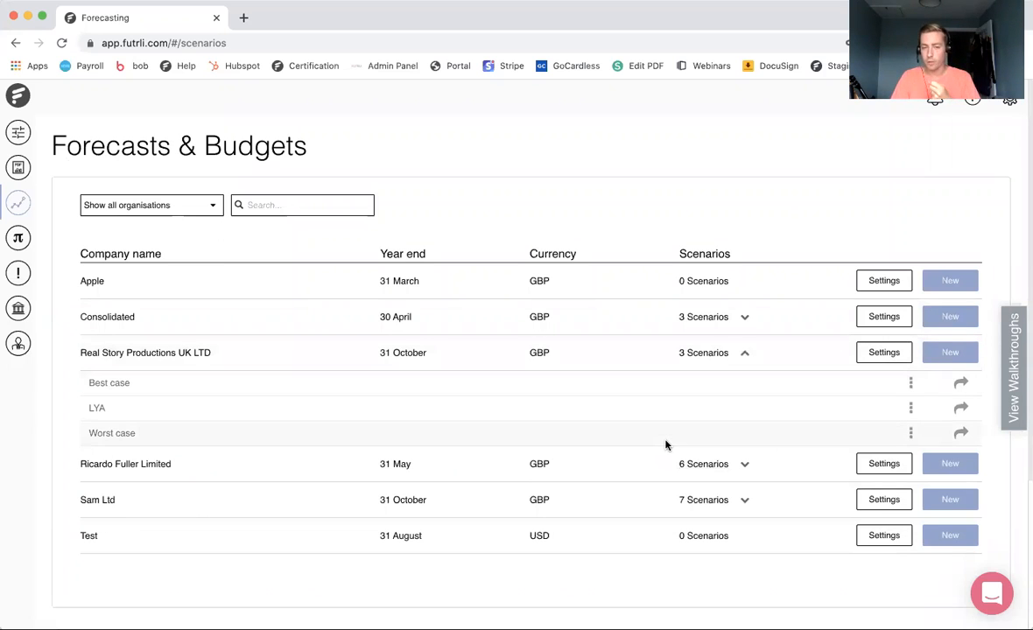
click(716, 353)
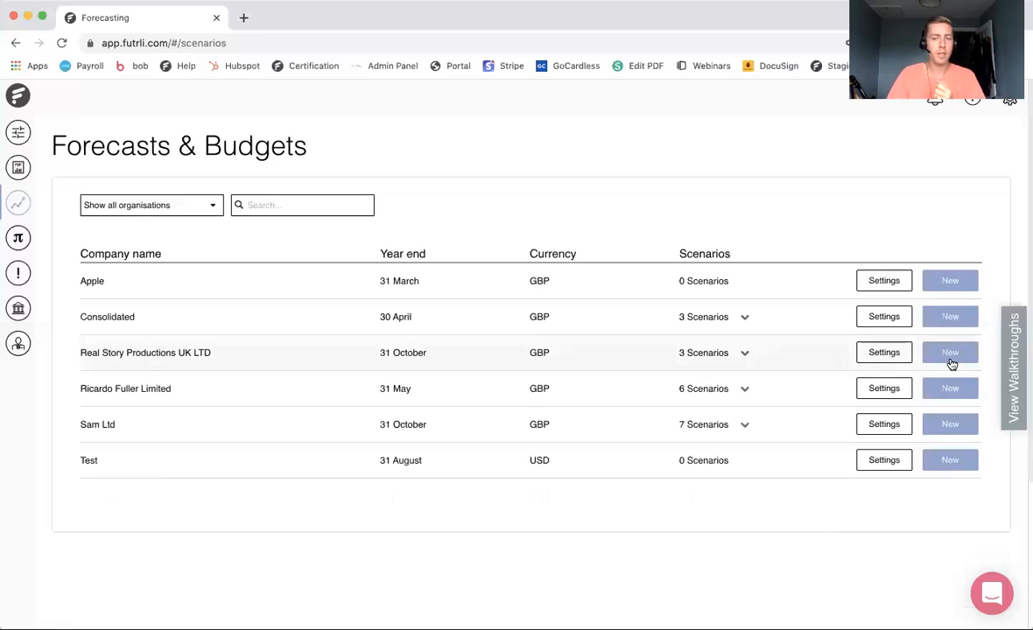
Review the forecasting settings of Real Story Productions UK LTD, including the accounts available for Accounts Receivable, and save them.
click(886, 354)
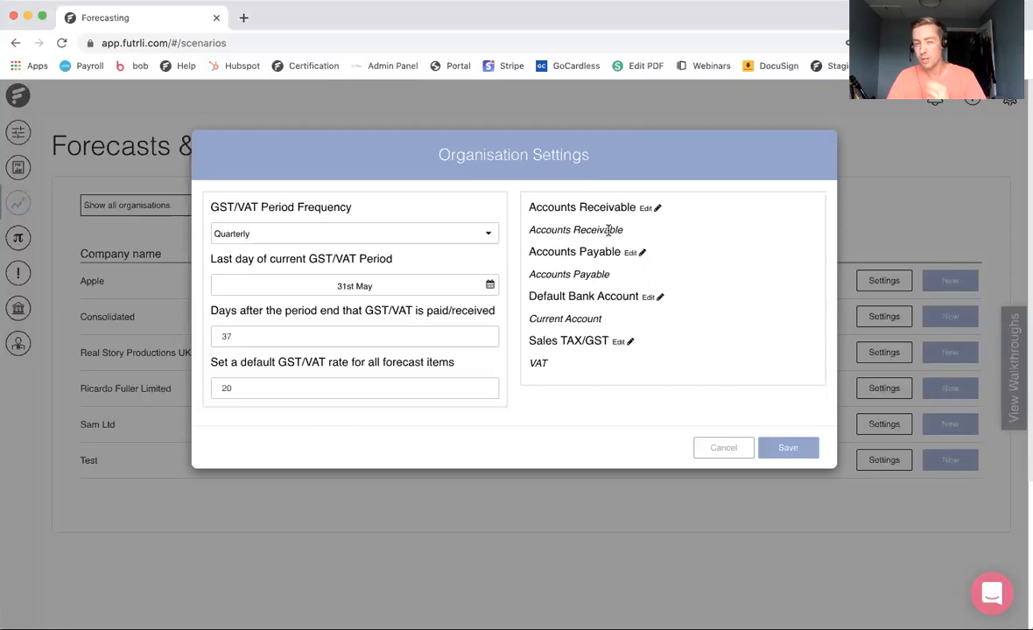
click(655, 207)
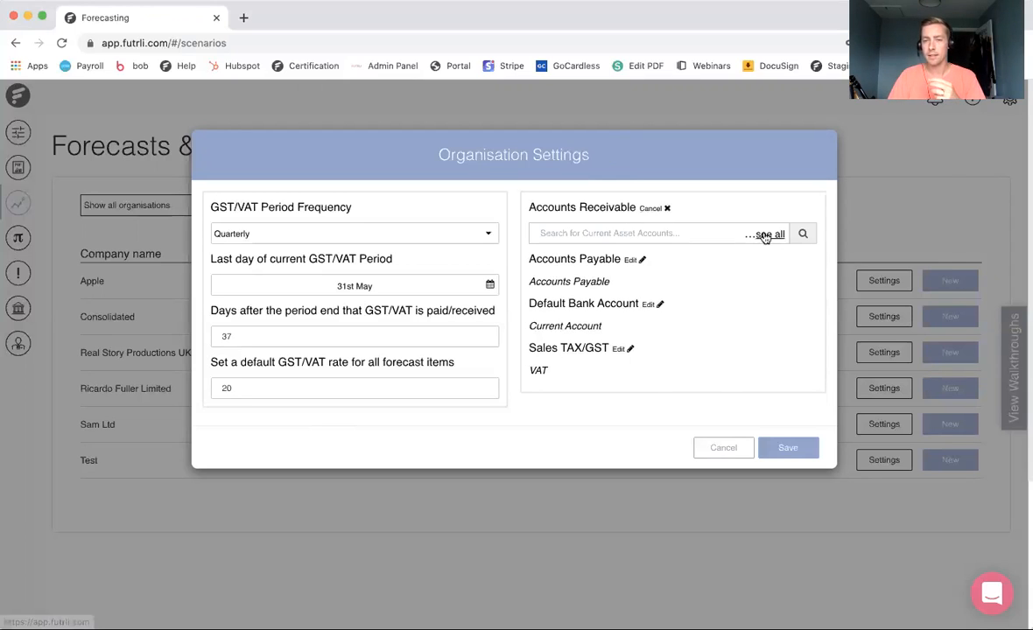
click(765, 235)
click(569, 195)
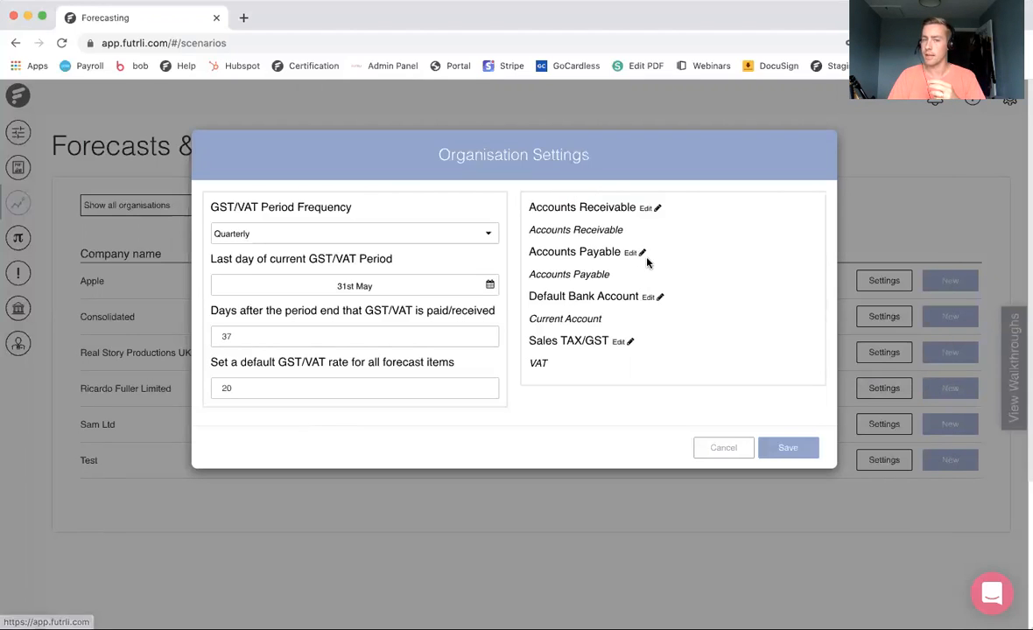
click(787, 449)
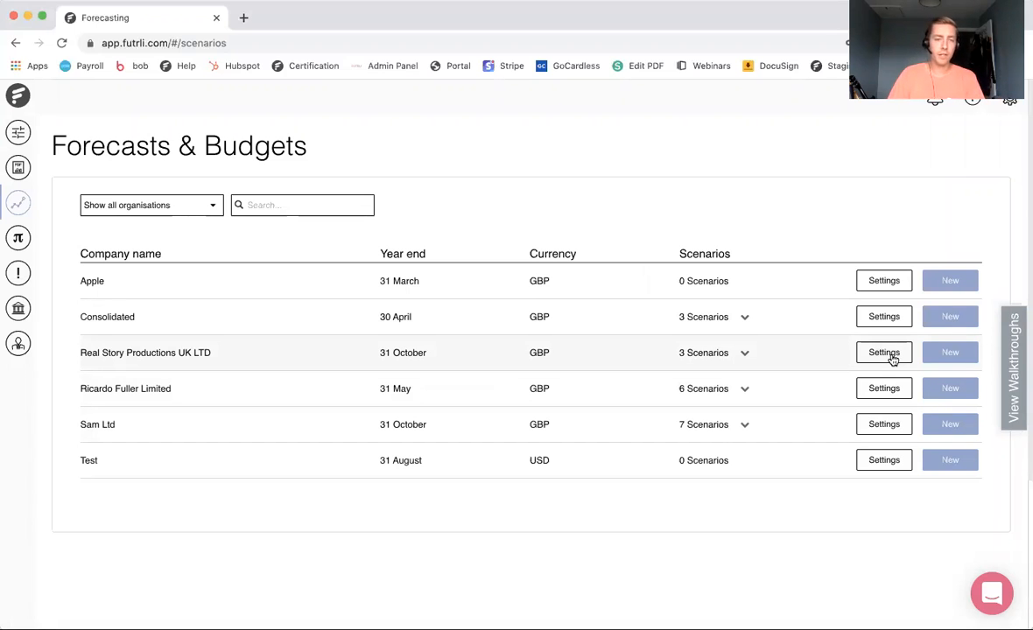
Start a new scenario for Real Story Productions UK LTD from last year's actuals with Advanced Create, named "The best case".
click(963, 356)
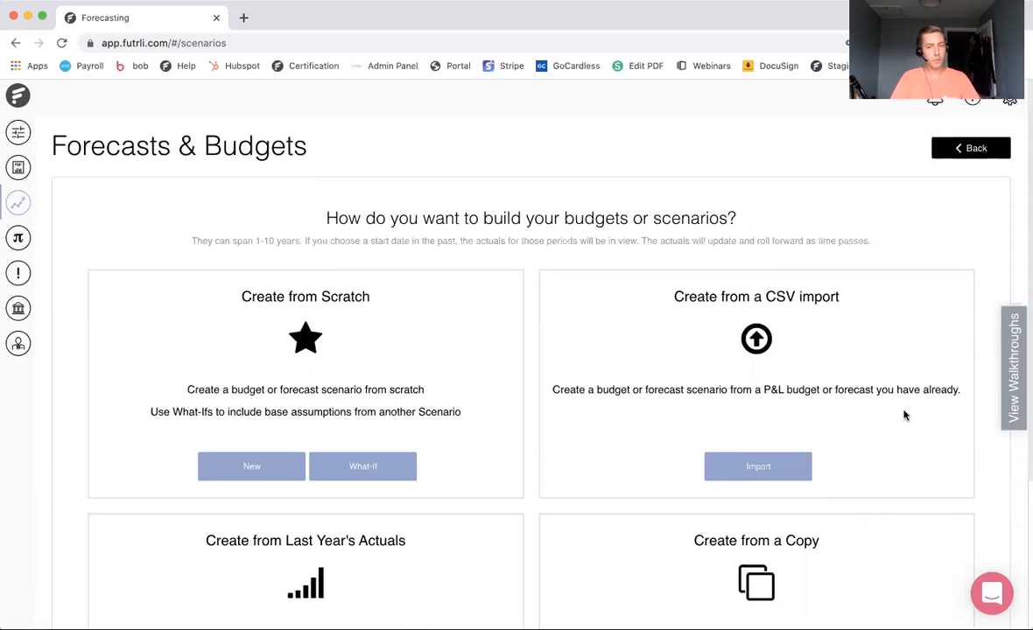
scroll(904, 415, down, 3)
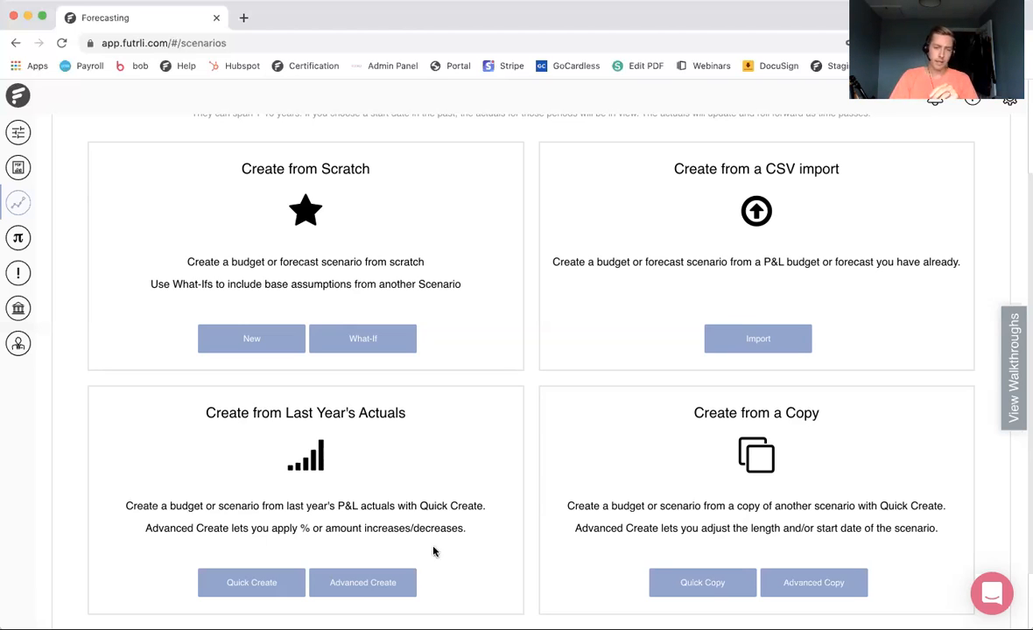
click(374, 593)
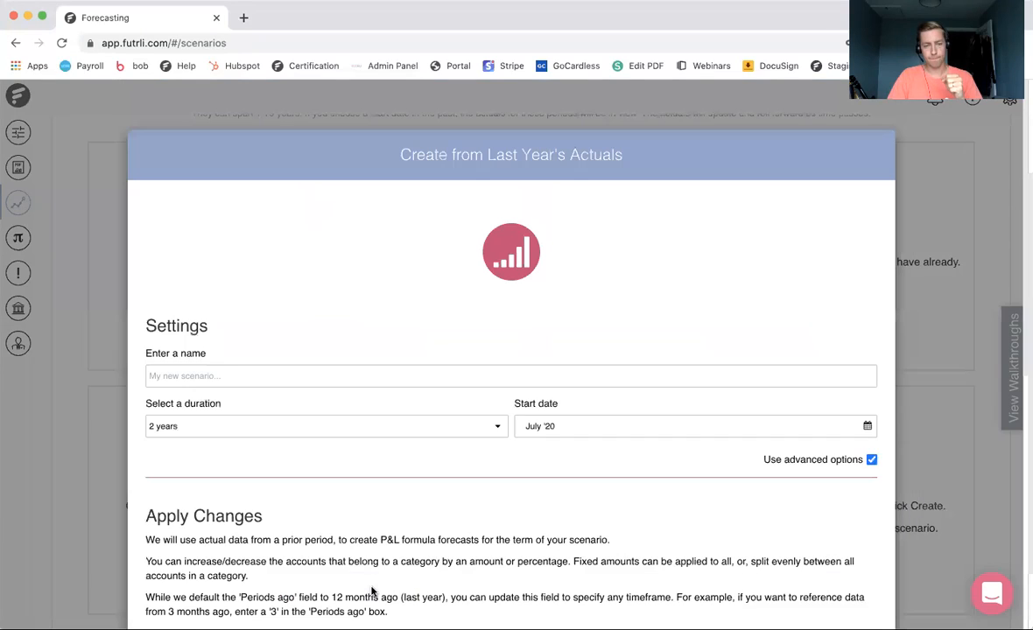
scroll(390, 523, down, 1)
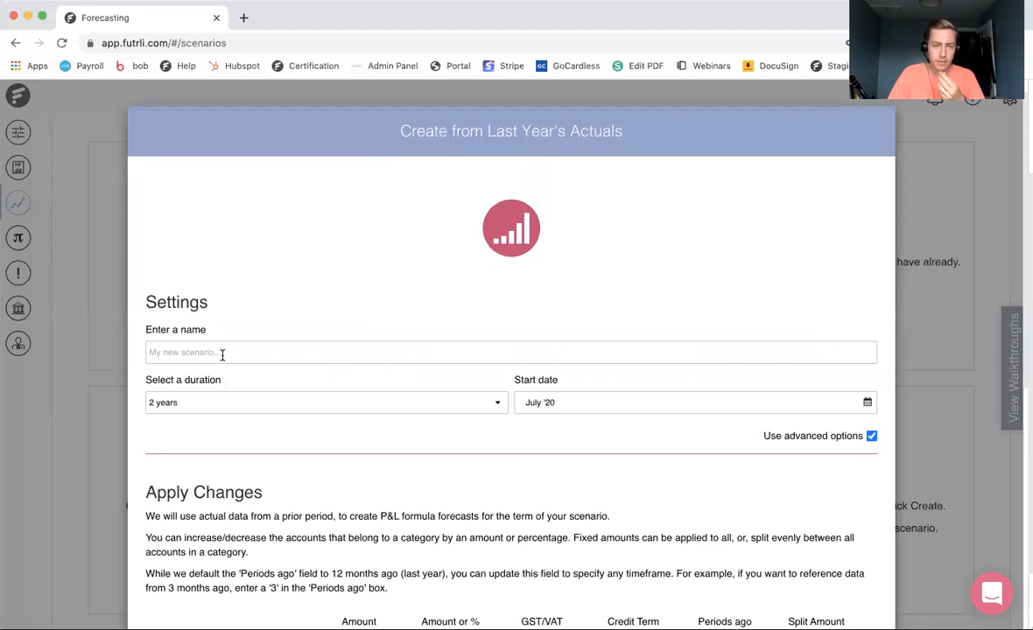
scroll(203, 358, down, 1)
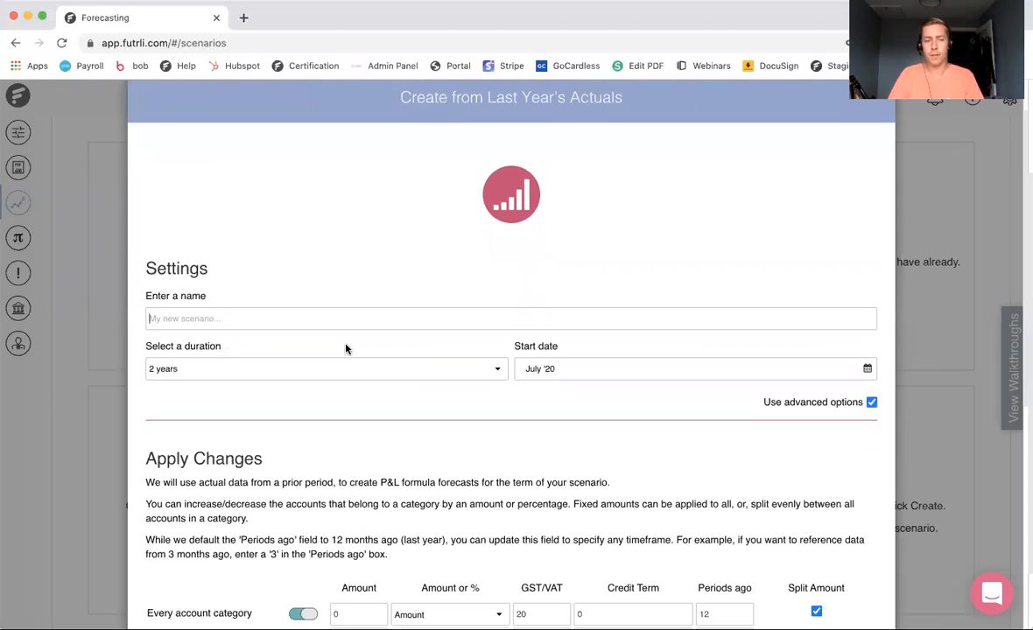
text(The best case)
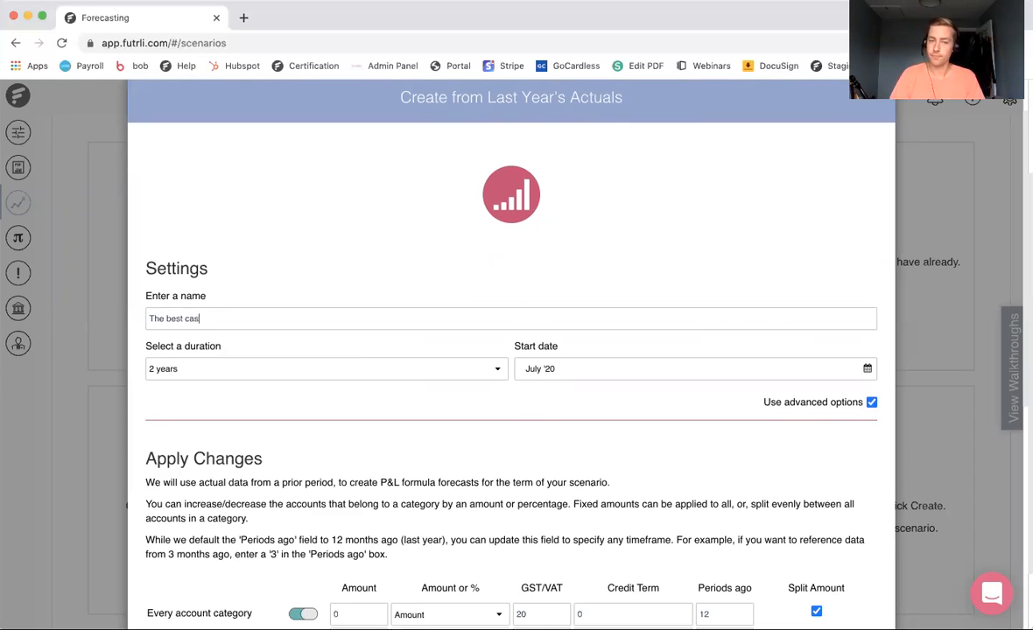
Set the scenario's duration to 1 year and check the start date choices, keeping July '20.
click(340, 375)
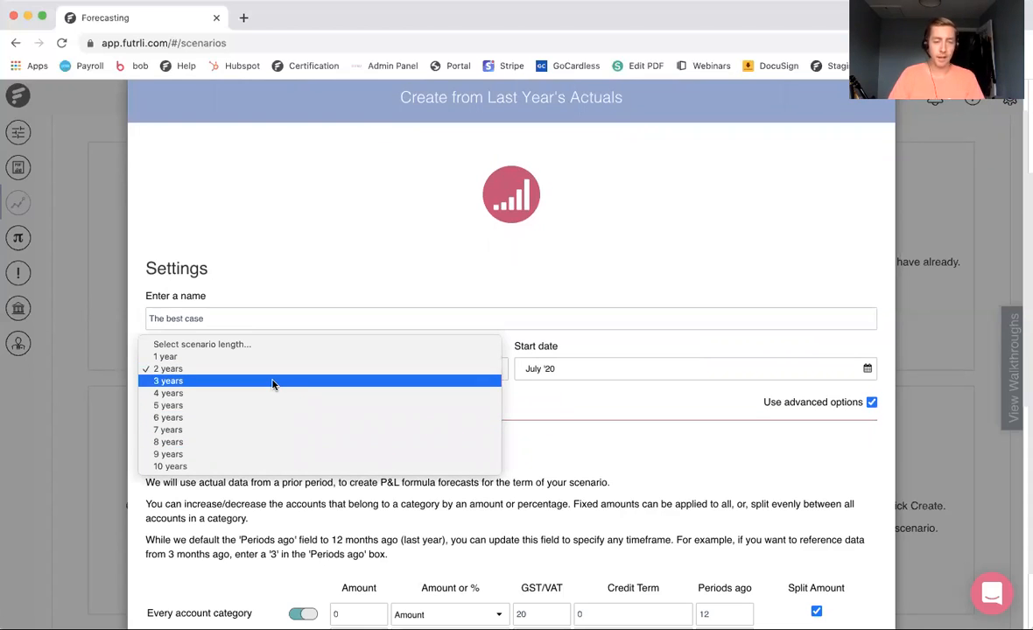
click(231, 357)
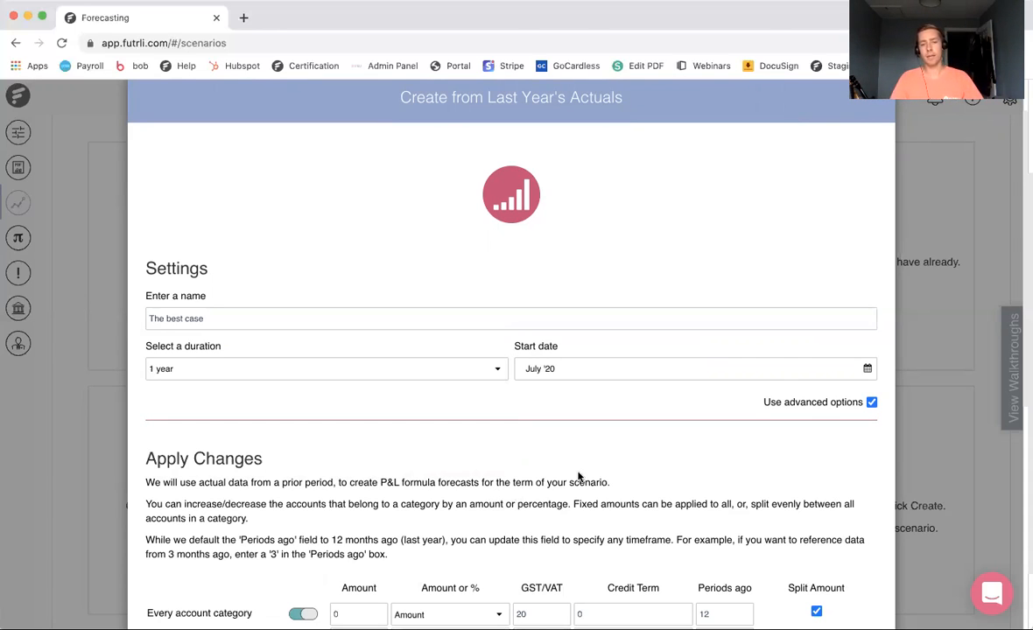
scroll(578, 478, down, 3)
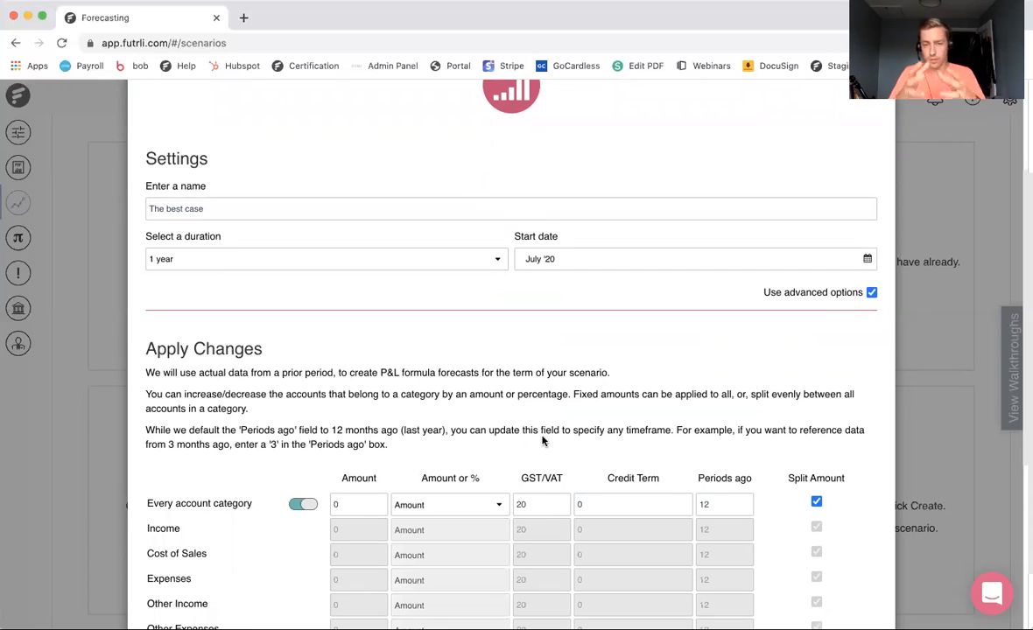
click(554, 260)
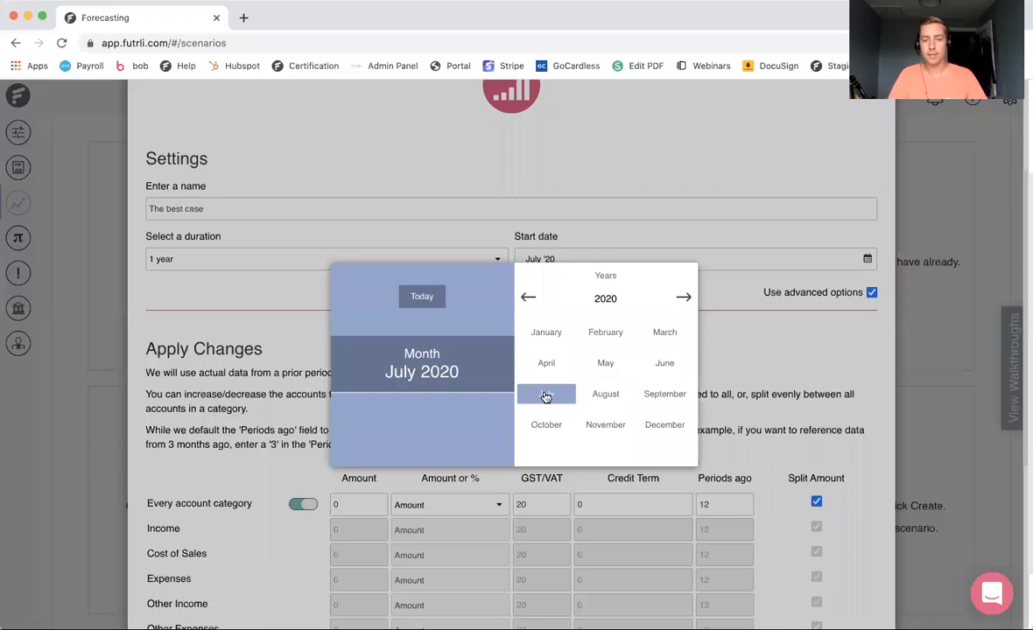
click(745, 392)
Switch to adjusting each account category separately, set Income to -50 %, and build the scenario.
scroll(746, 390, down, 1)
scroll(747, 389, down, 3)
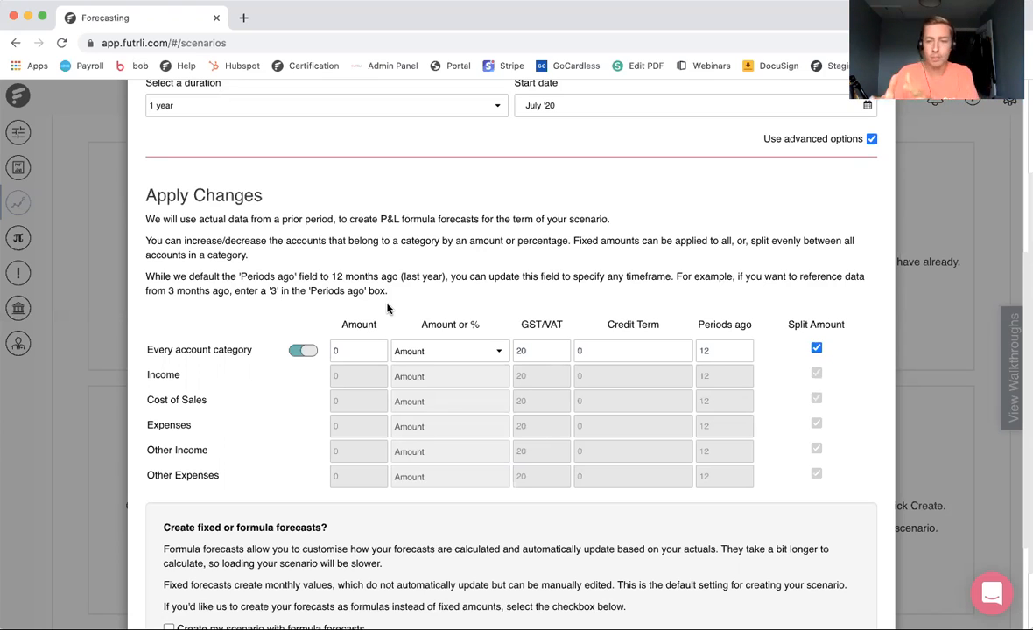
click(306, 352)
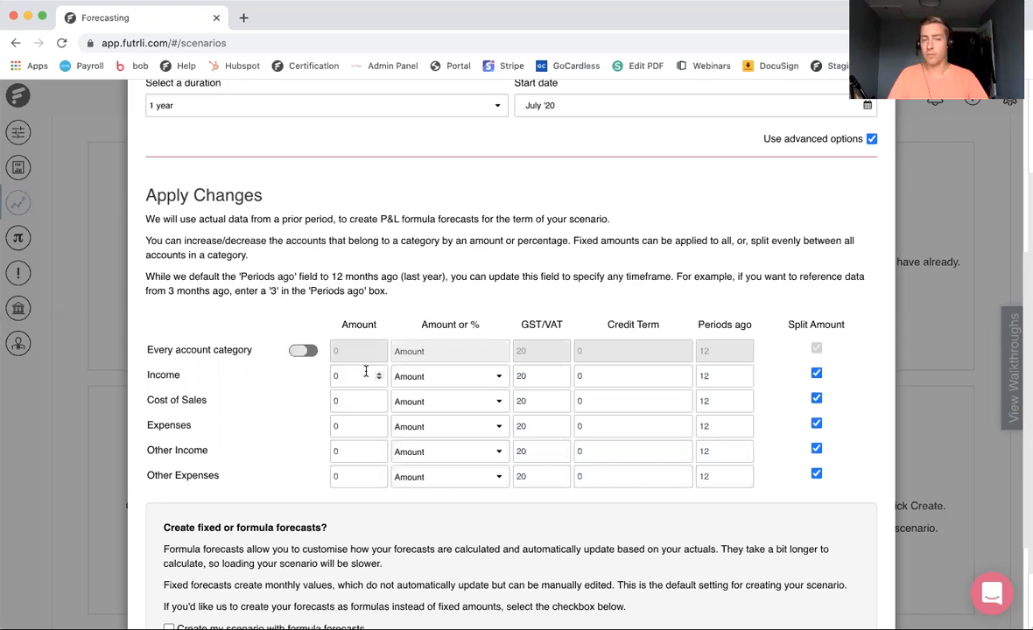
drag(352, 378, 323, 382)
text(-50)
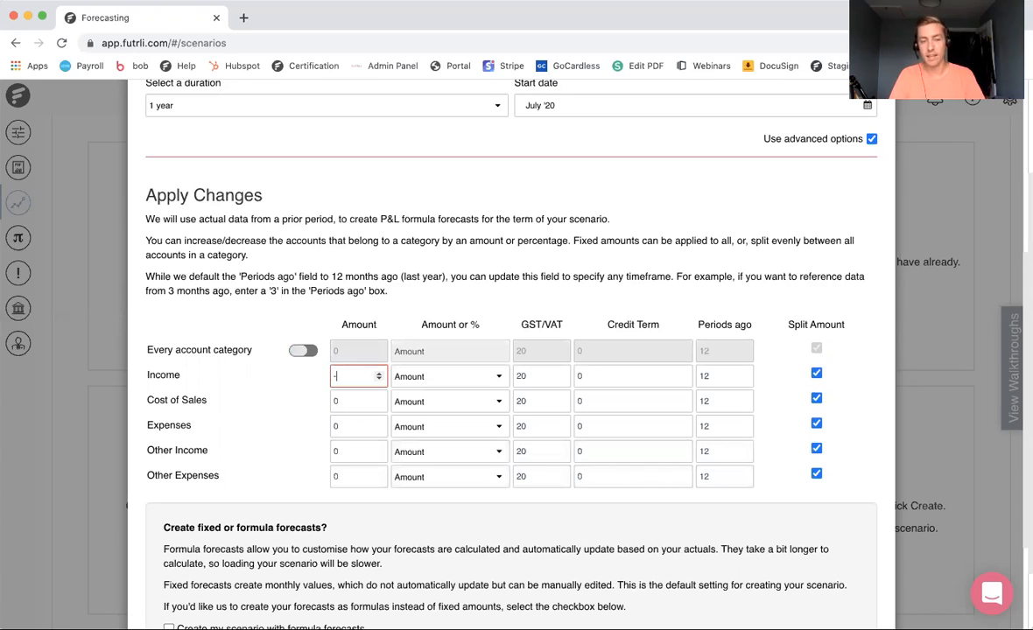
click(461, 381)
click(411, 389)
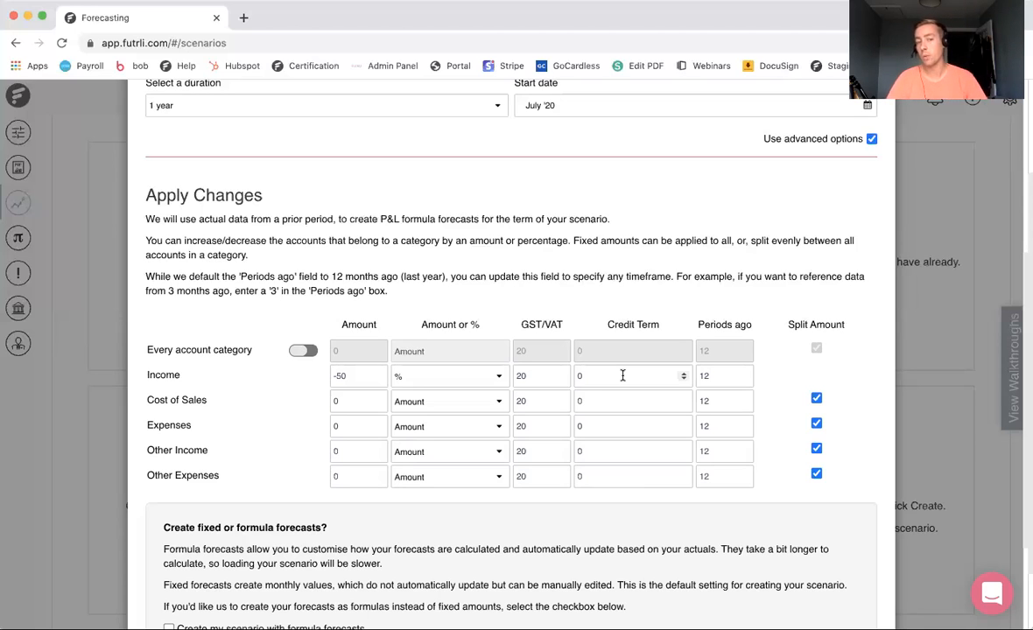
scroll(777, 499, down, 5)
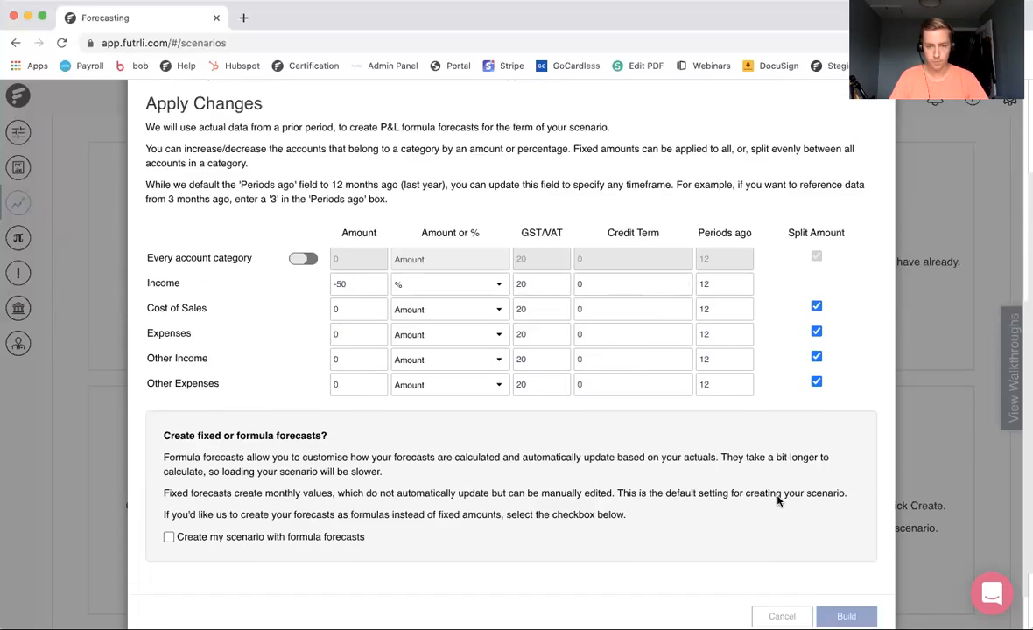
click(855, 561)
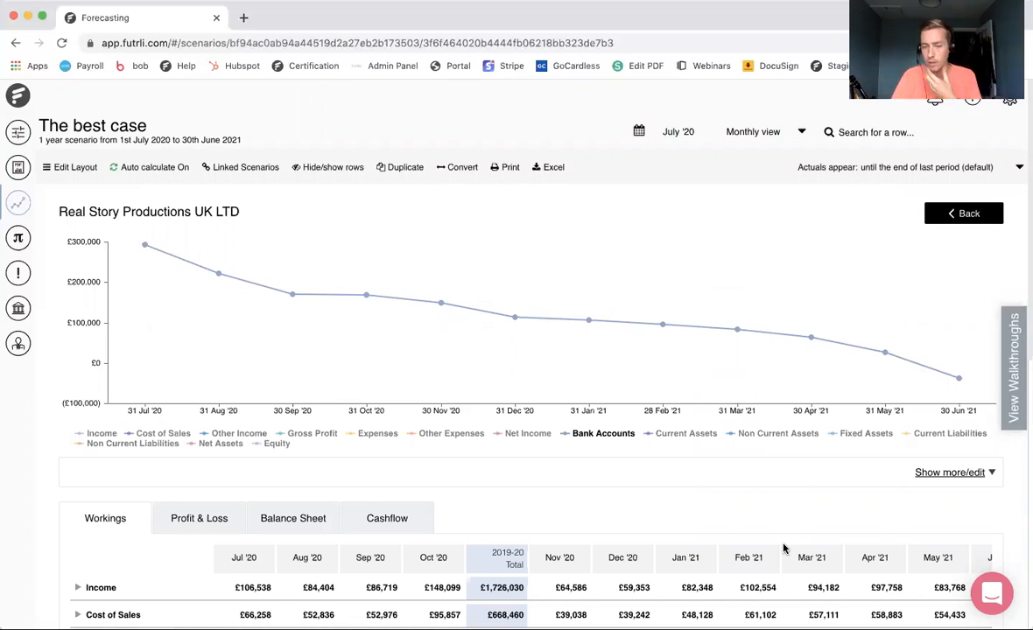
Examine the monthly figures in the new scenario's workings table, focusing on the Jul '20 Income value.
scroll(622, 508, down, 3)
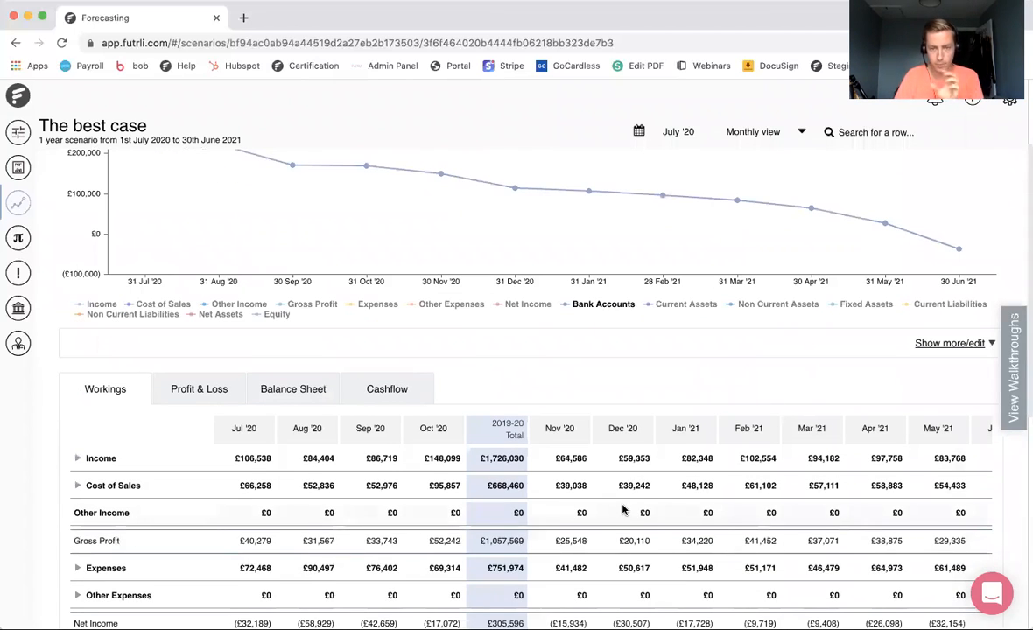
scroll(247, 387, down, 2)
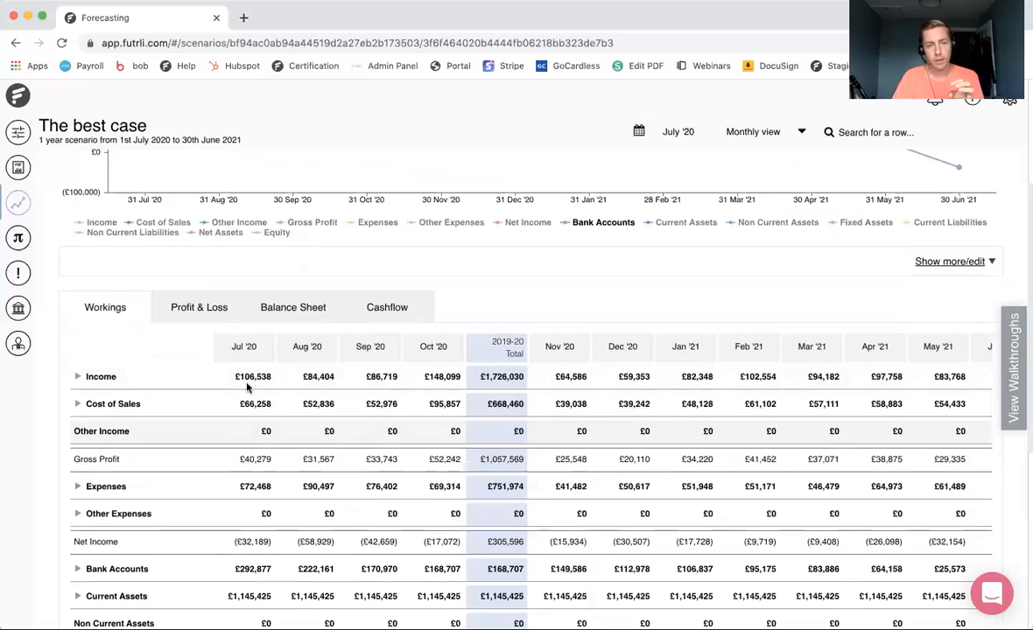
scroll(243, 350, down, 2)
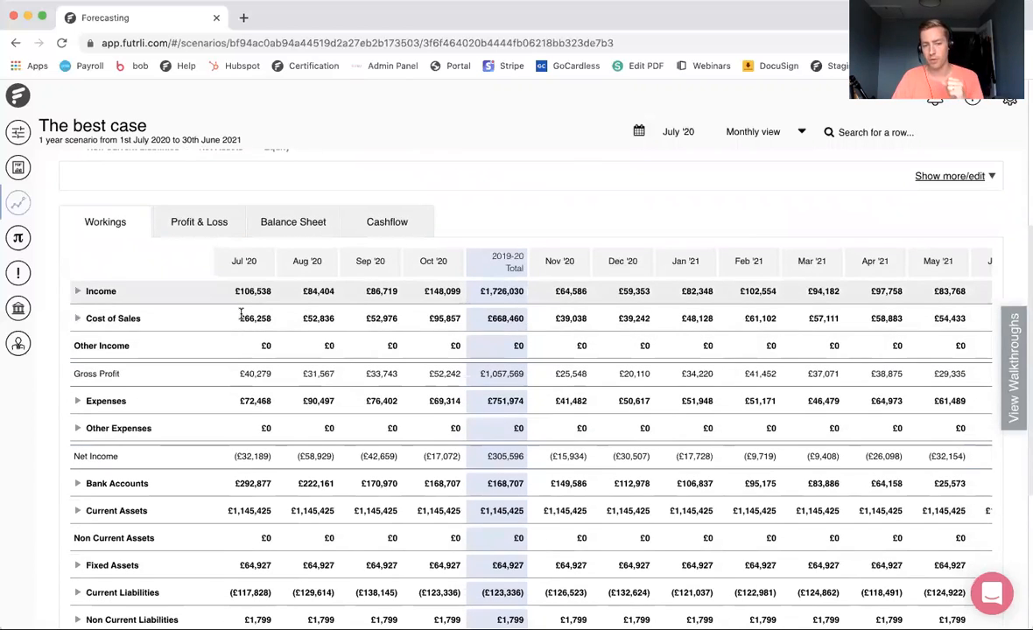
drag(236, 292, 274, 297)
click(274, 298)
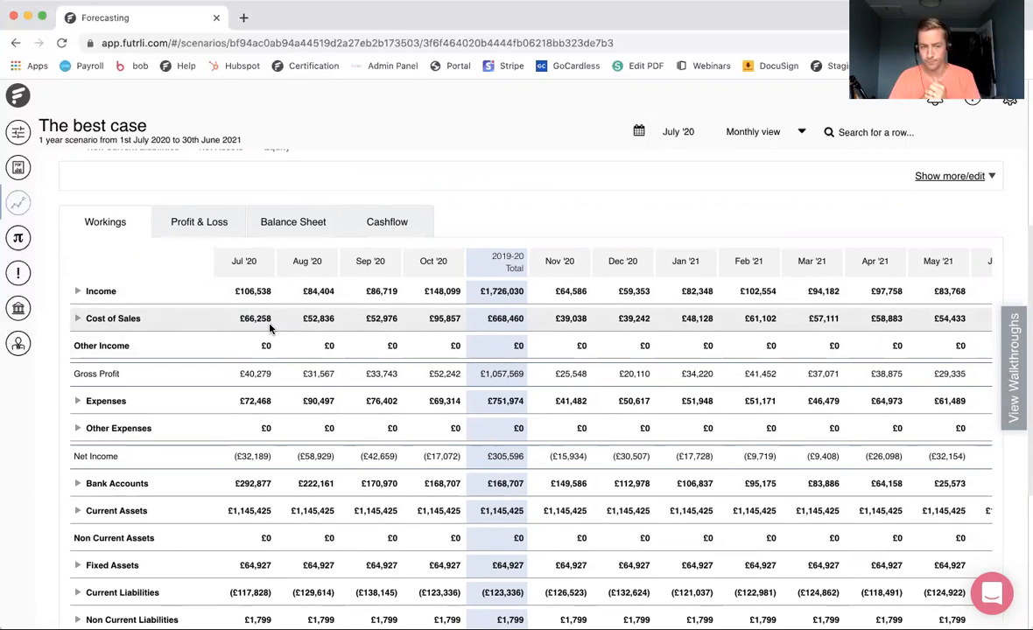
Expand the Income category with its Wedding group, and the Cost of Sales category, in the workings table.
click(123, 298)
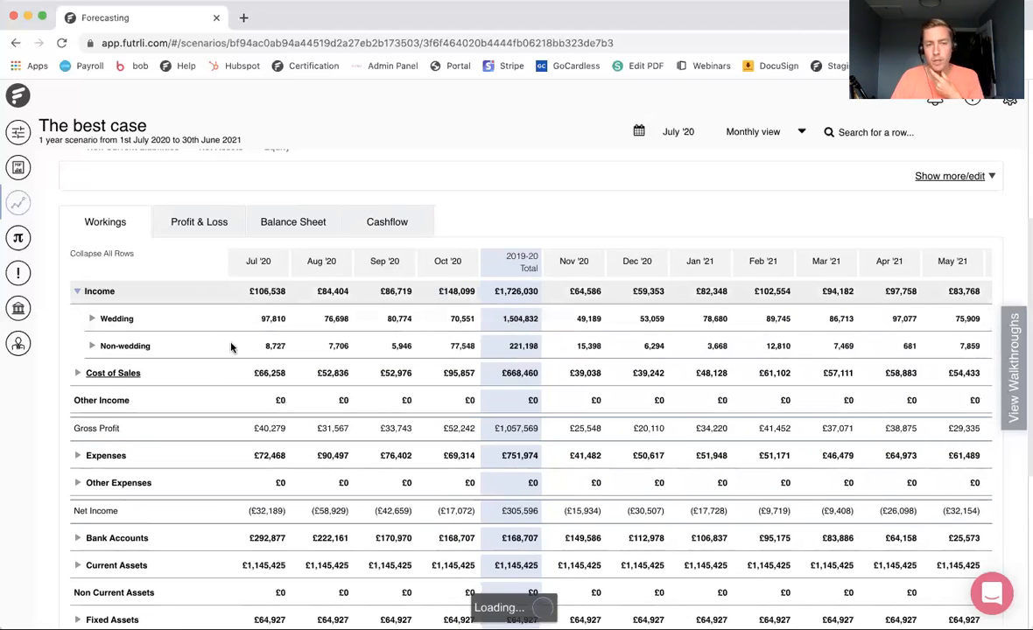
click(121, 320)
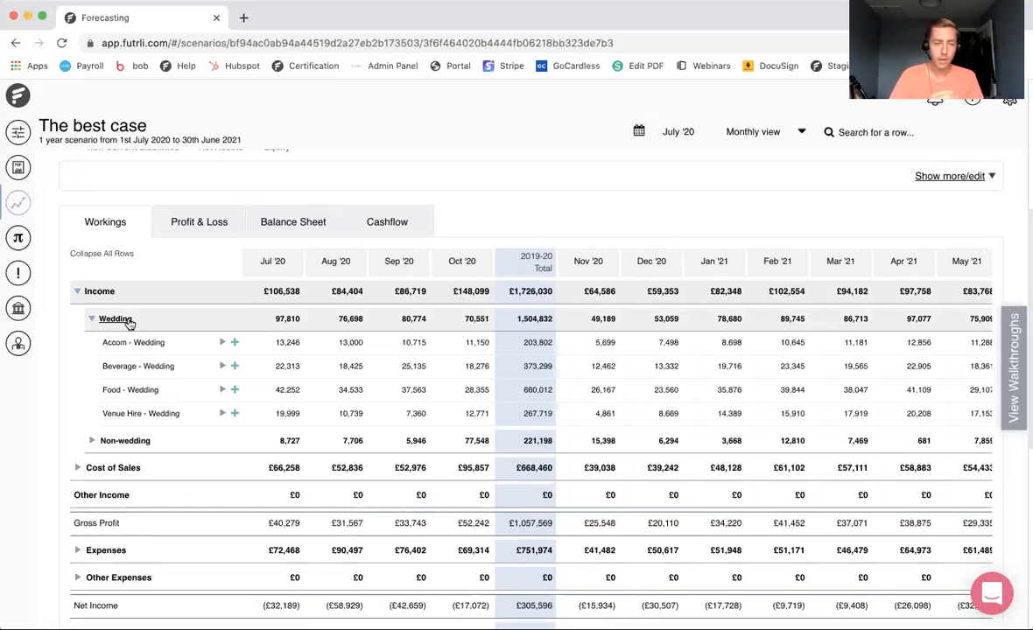
click(107, 470)
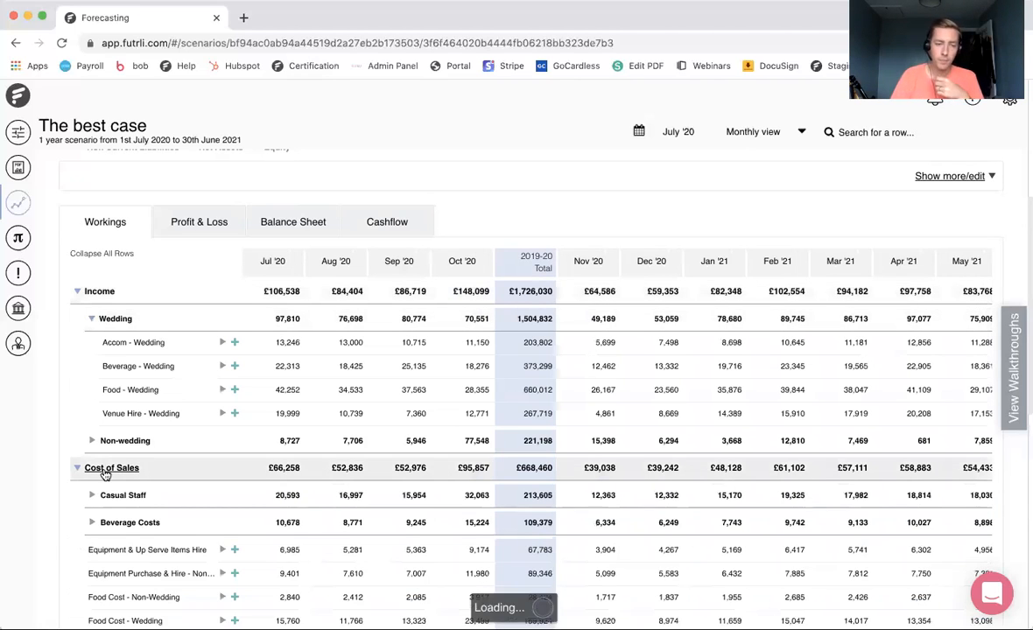
scroll(107, 473, down, 1)
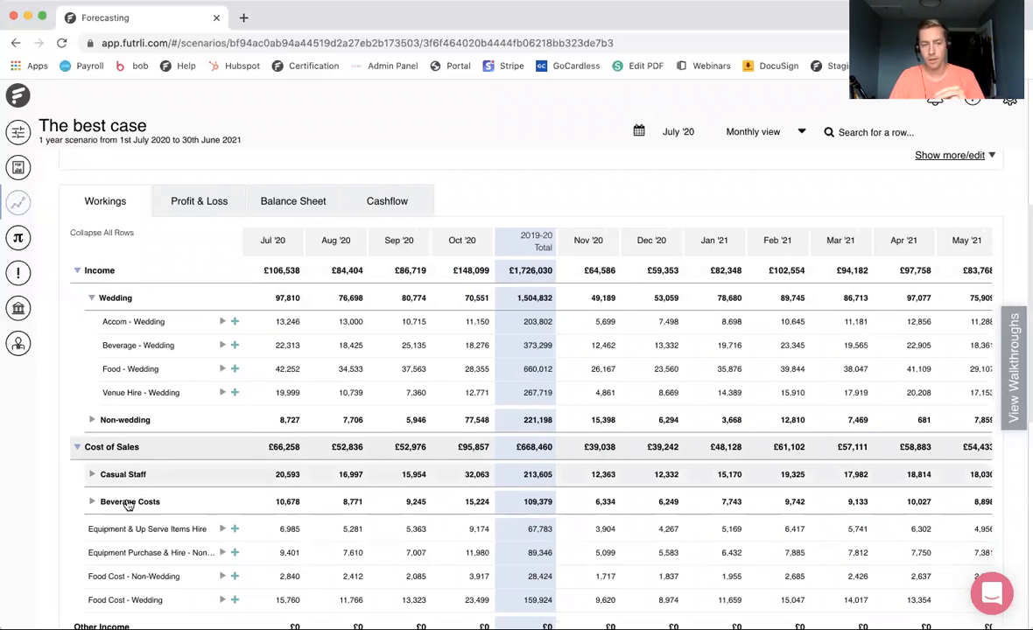
scroll(124, 499, down, 1)
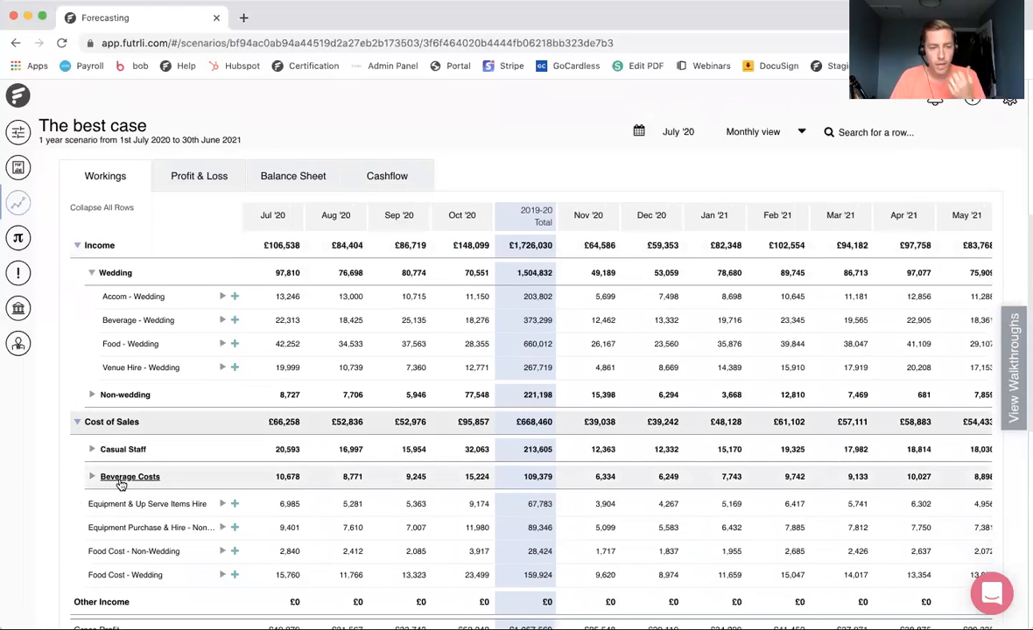
Expand Beverage Costs down to the Beverage Cost - Wedding forecast item and delete that item.
click(121, 483)
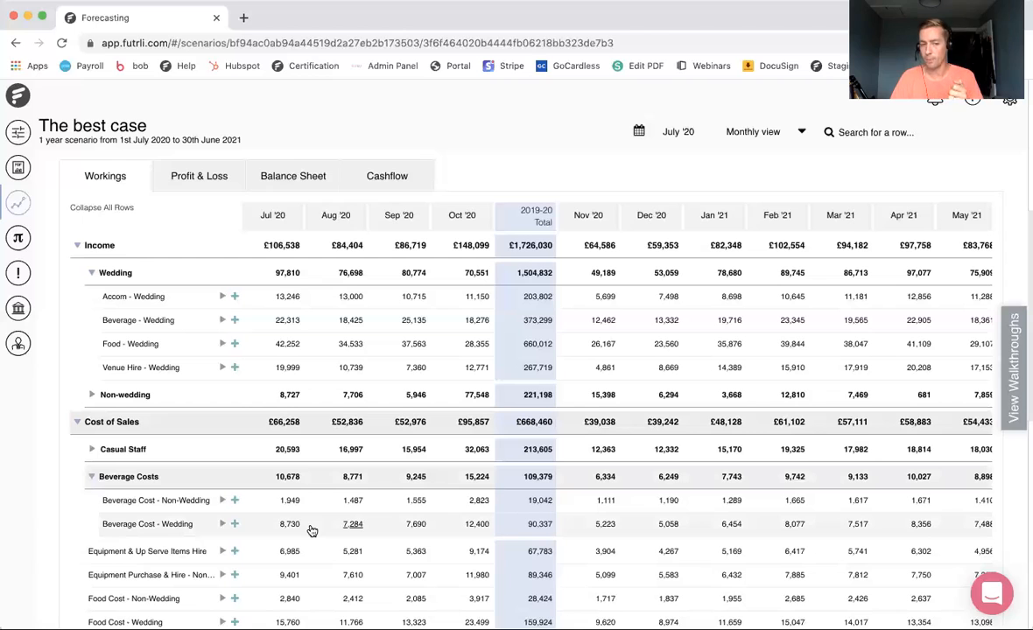
click(222, 523)
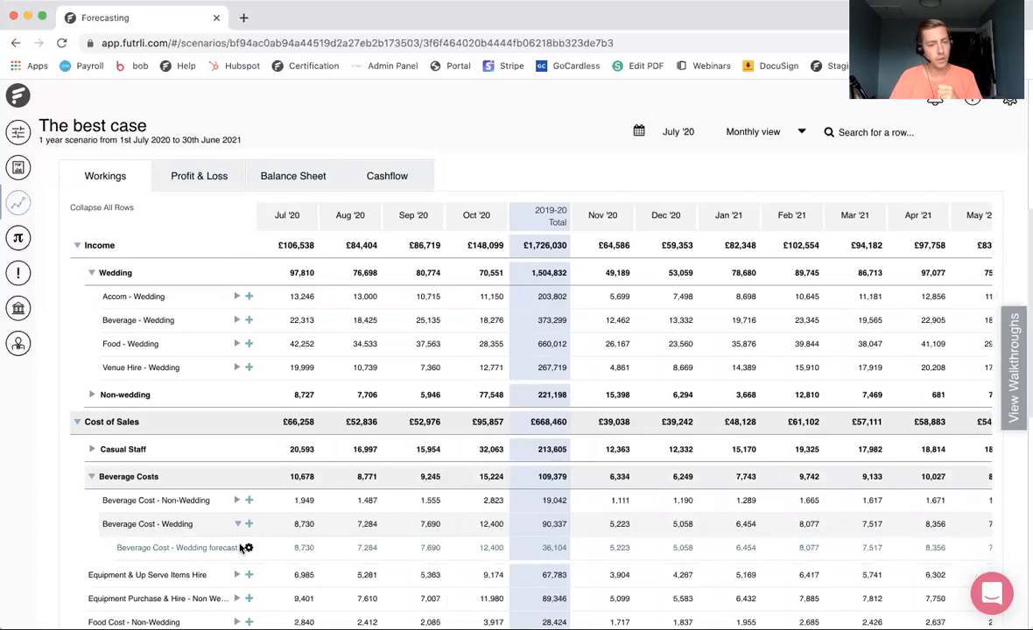
click(246, 547)
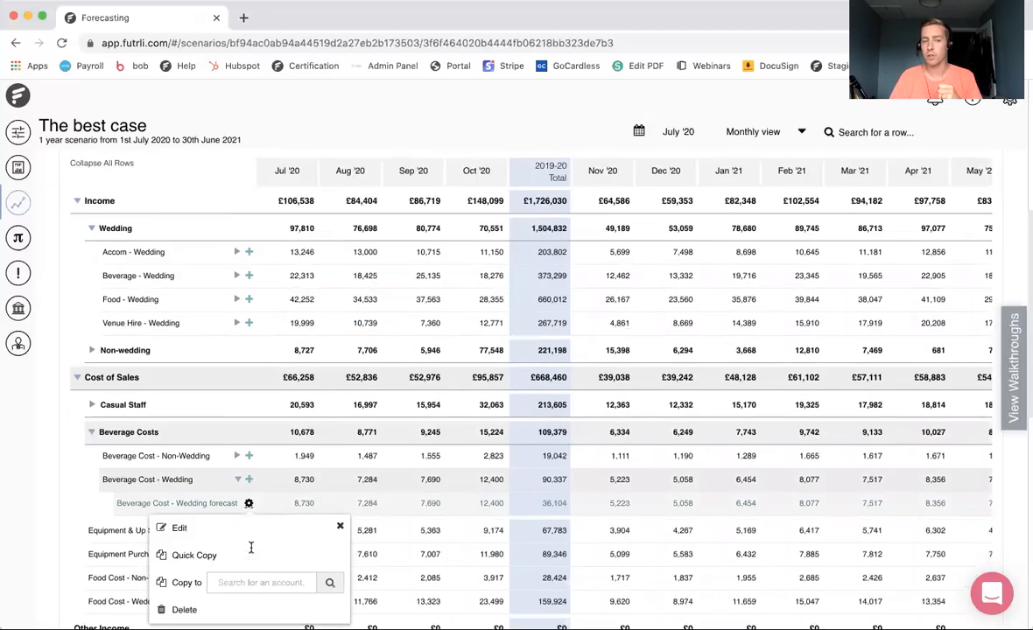
click(183, 582)
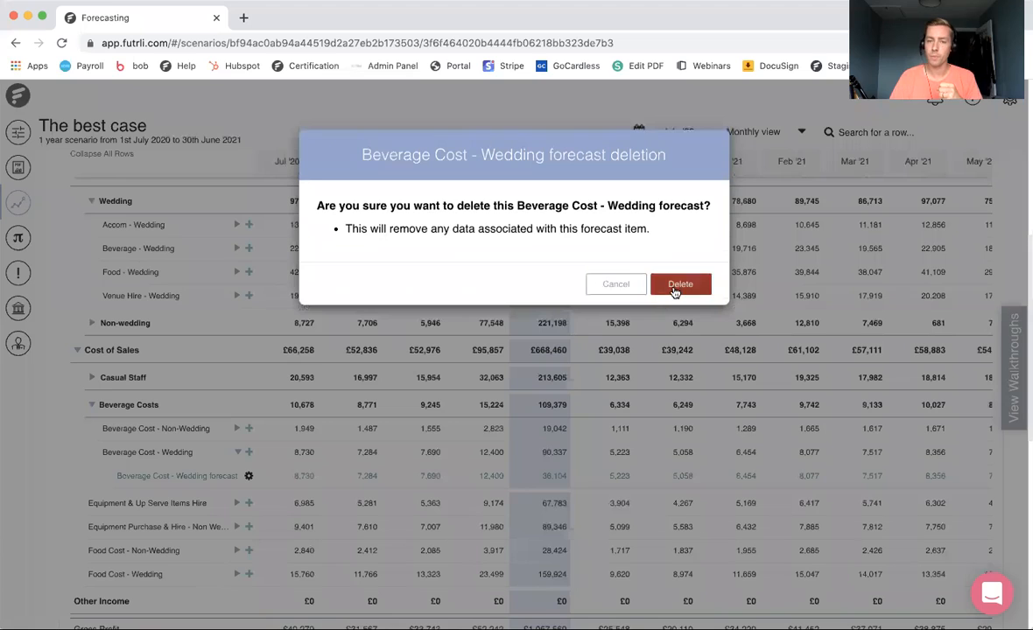
click(680, 285)
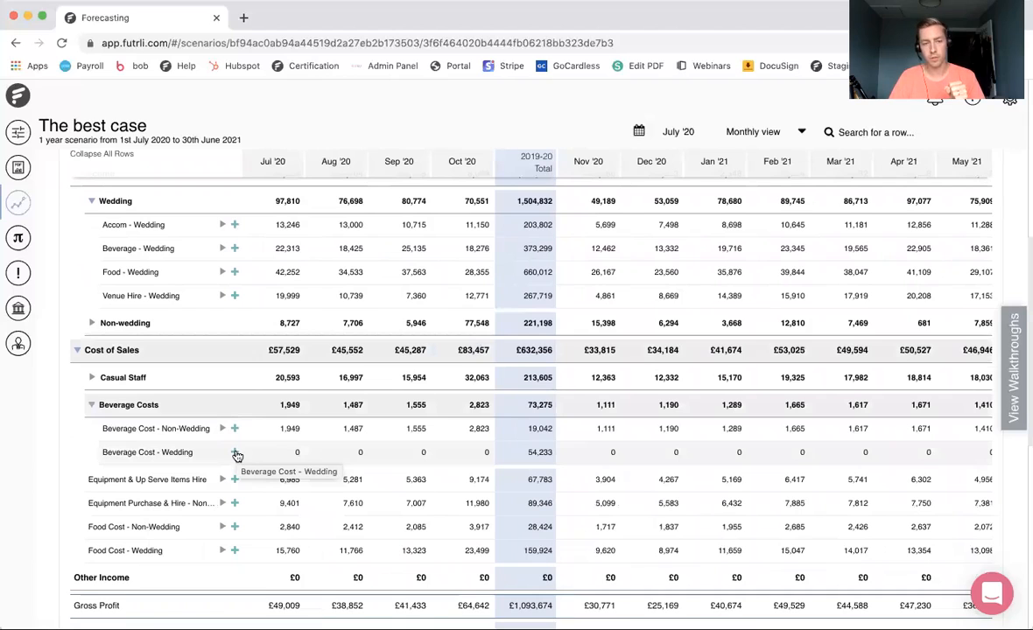
Create a formula-method forecast for Beverage Cost - Wedding that multiplies the Beverage - Wedding income account by 0.2.
click(234, 452)
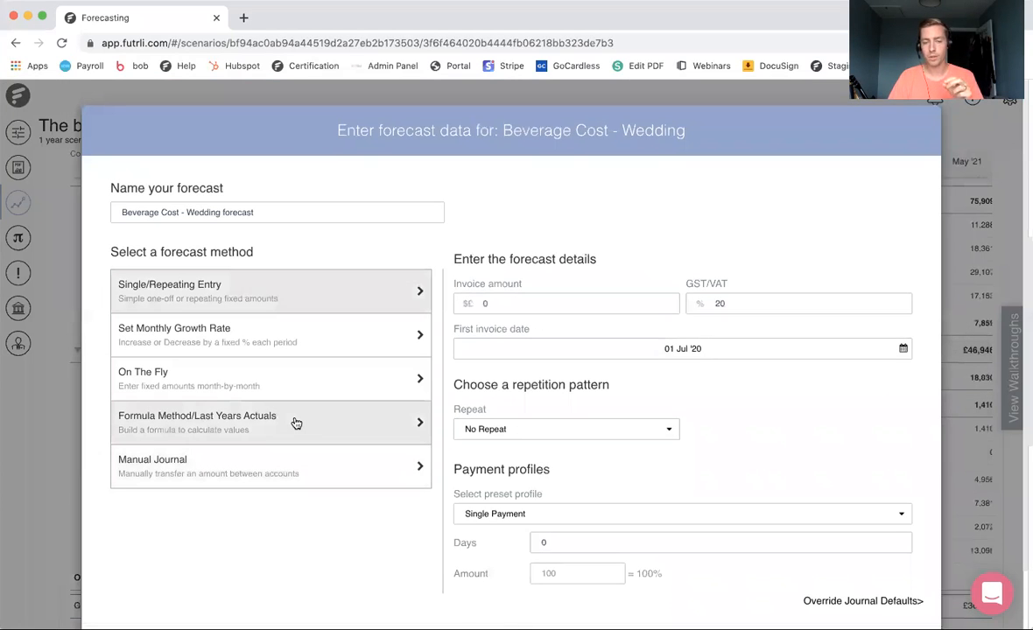
click(295, 424)
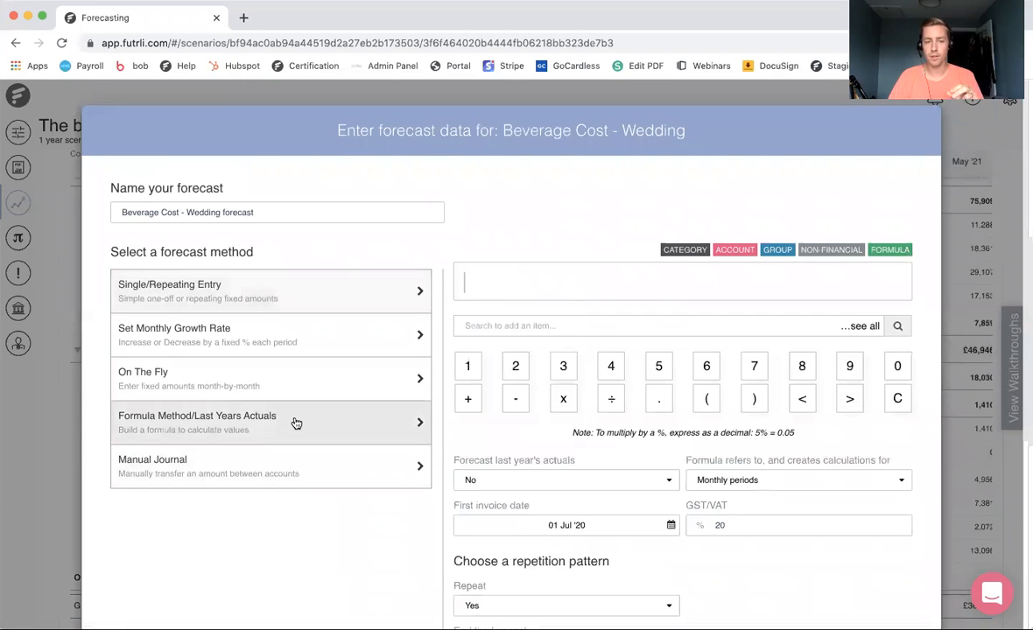
click(542, 322)
text(beverage inc)
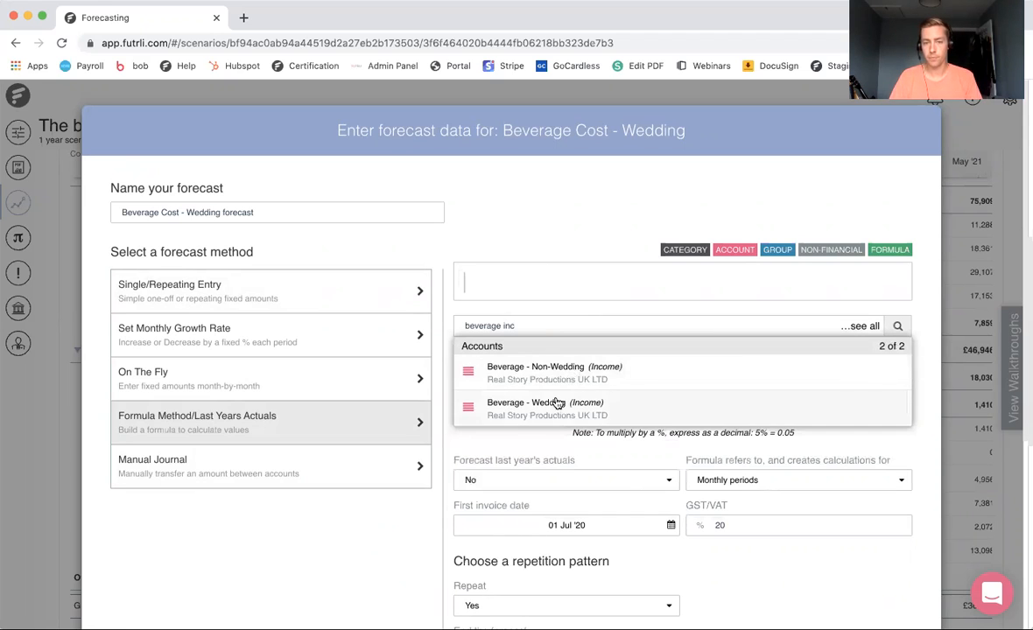
click(556, 402)
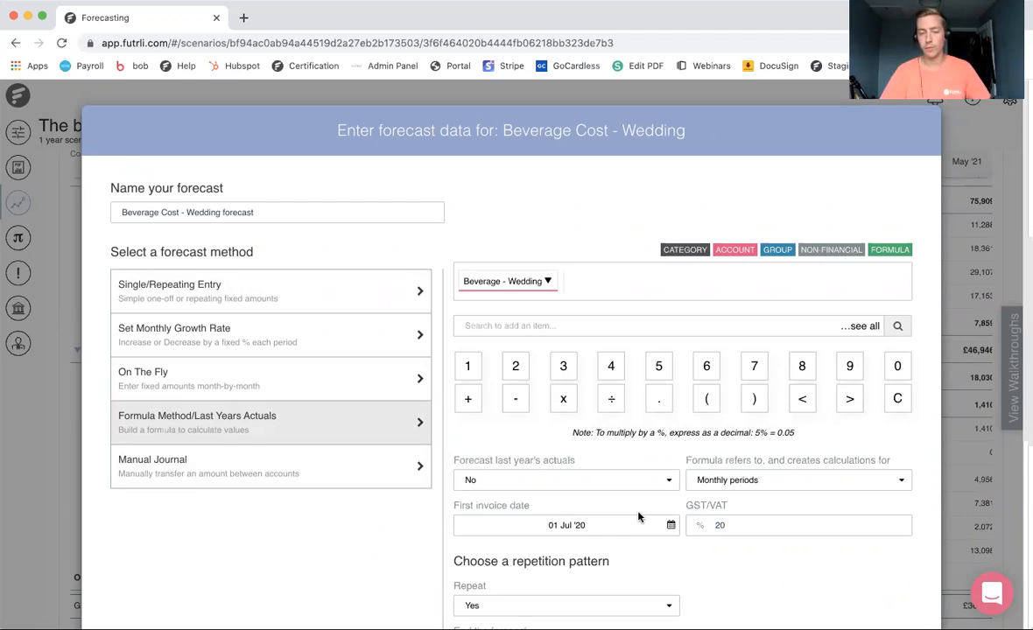
click(562, 399)
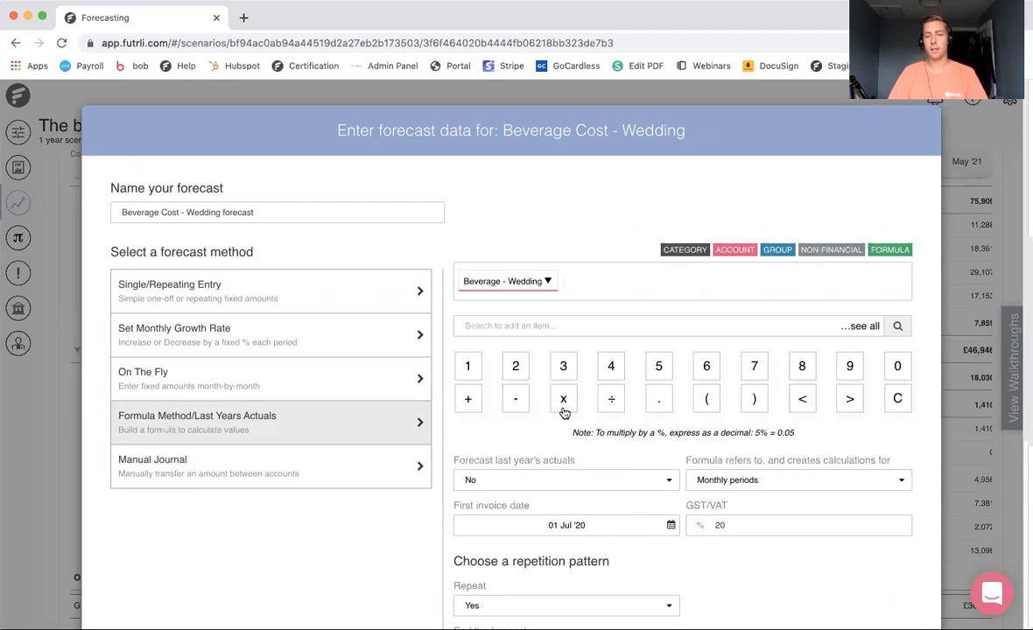
click(661, 403)
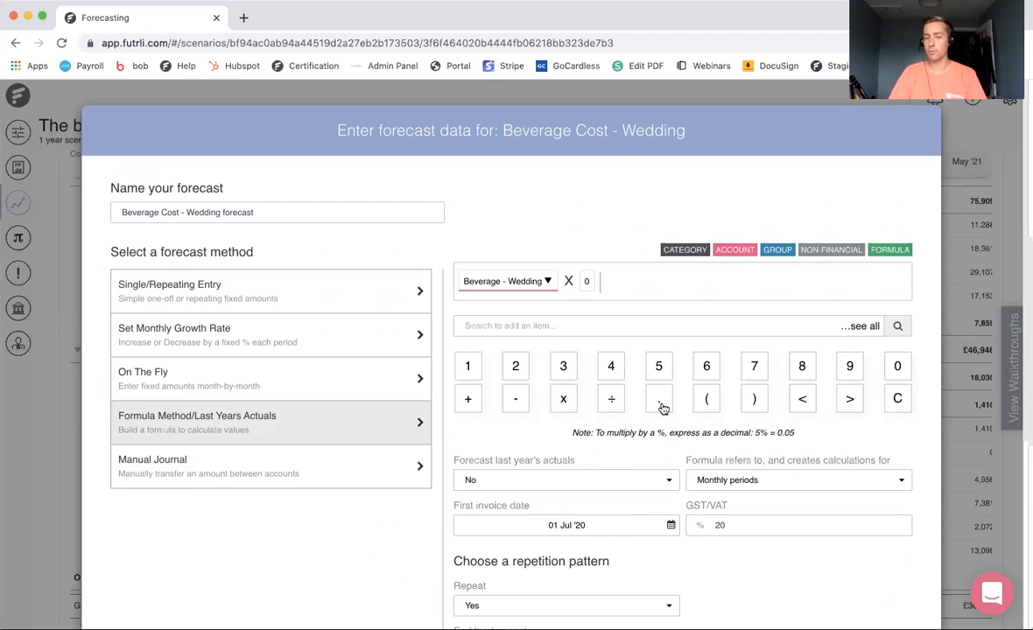
click(512, 364)
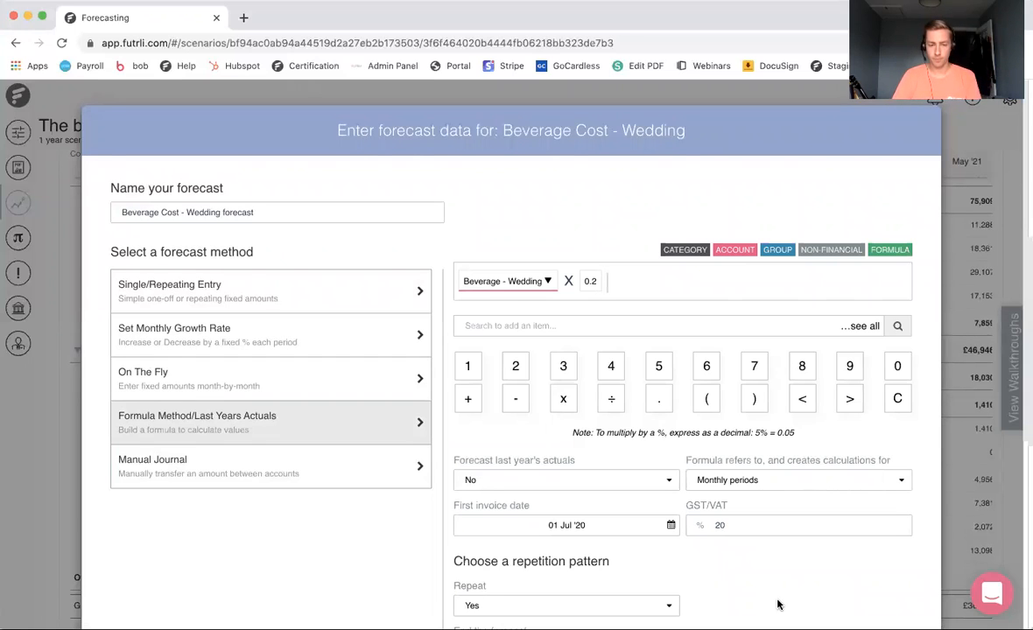
Set the formula forecast's first invoice date to 28 Jul '20 and save it.
scroll(742, 557, down, 2)
scroll(742, 557, down, 1)
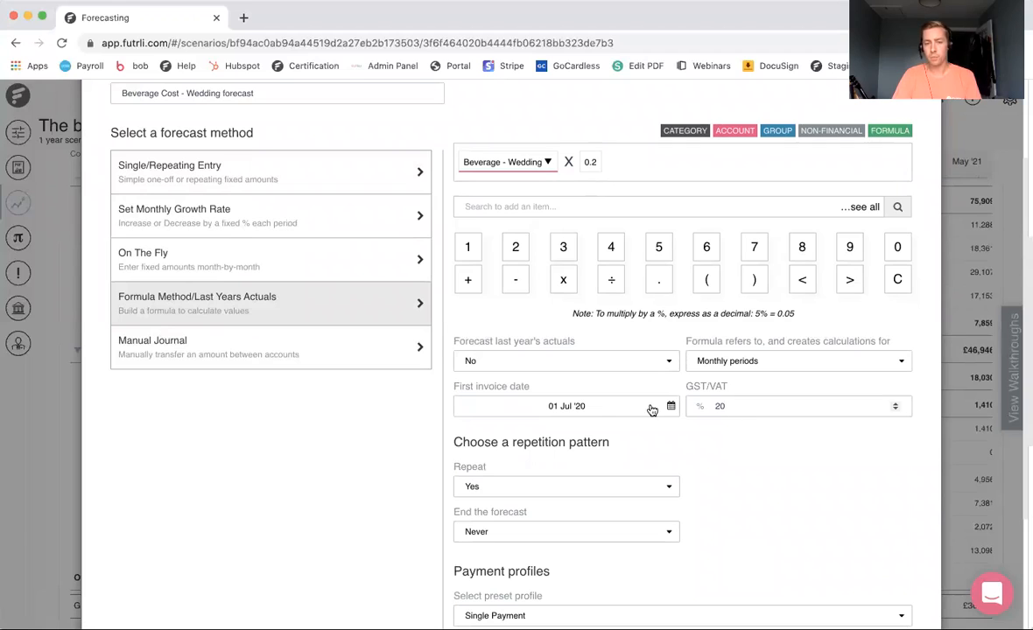
click(592, 406)
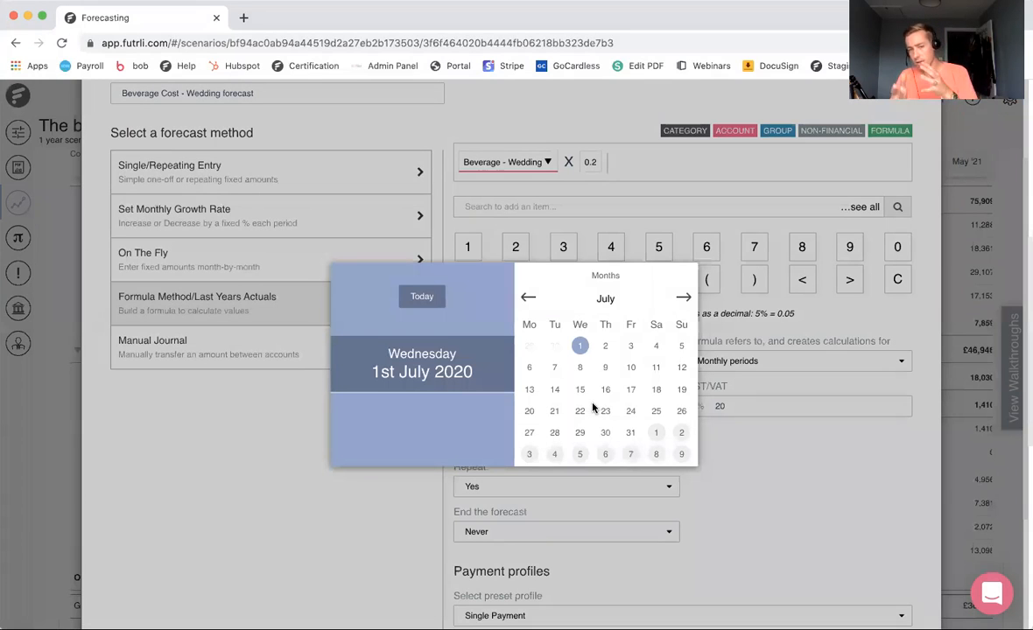
click(554, 432)
scroll(626, 434, down, 2)
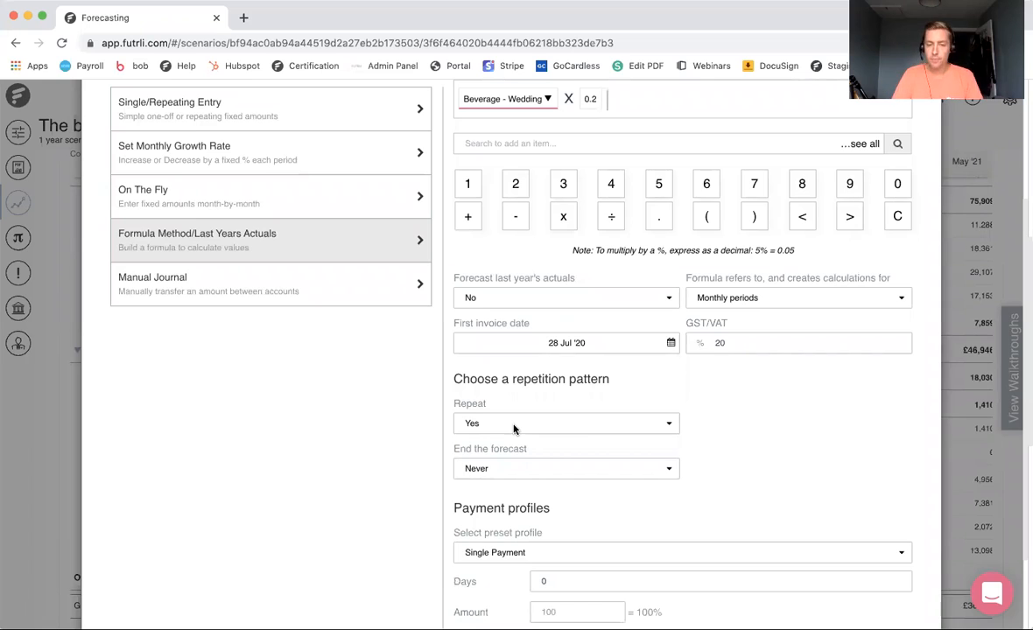
scroll(788, 487, down, 3)
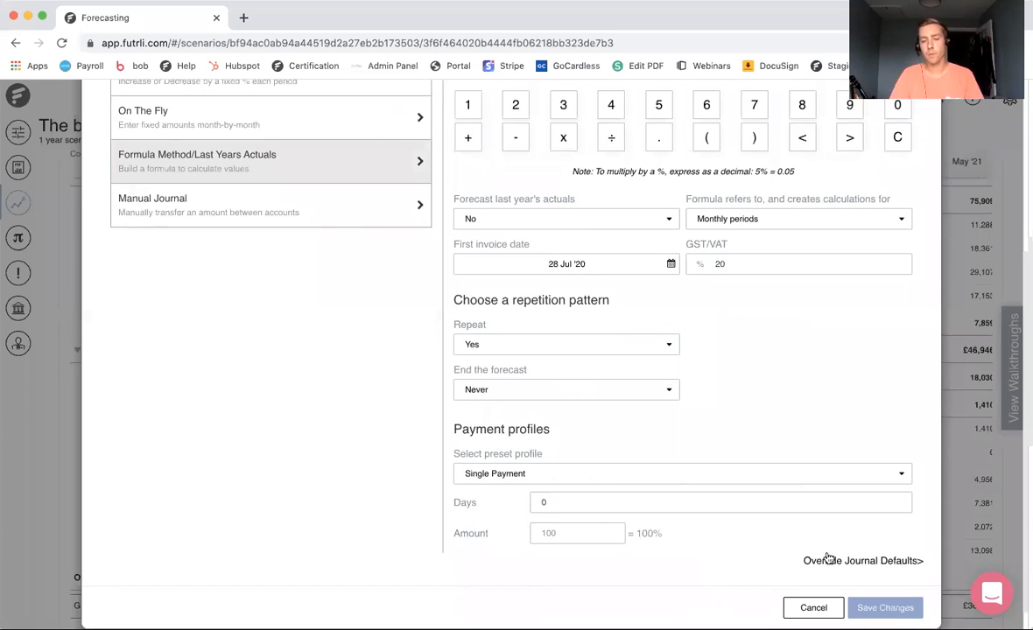
click(877, 606)
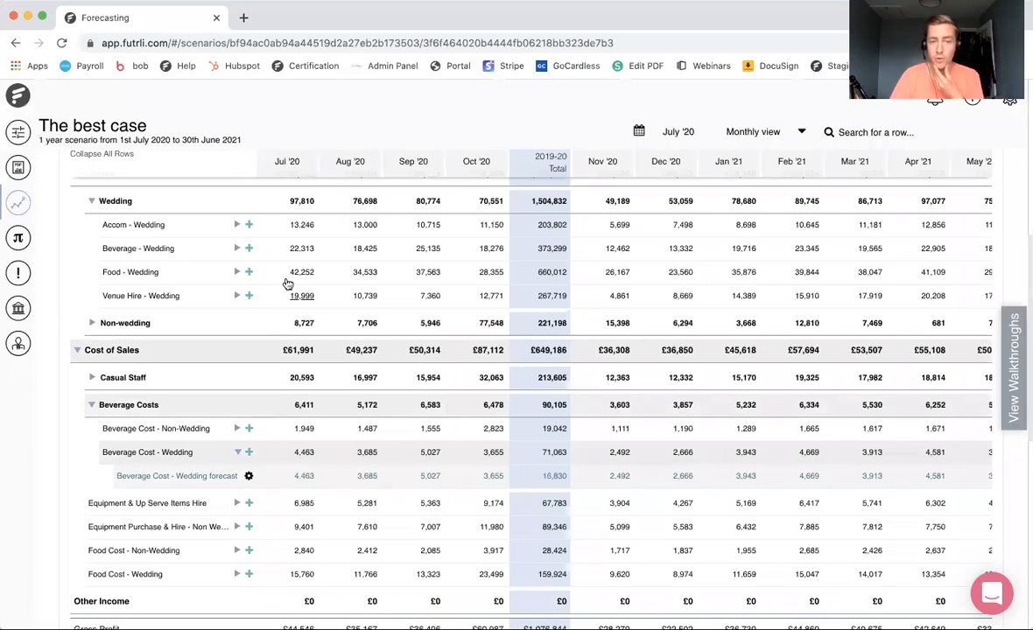
Add a Single/Repeating Entry forecast for Beverage - Wedding with an invoice amount of 2000 and first invoice date 26 Nov '20.
click(249, 250)
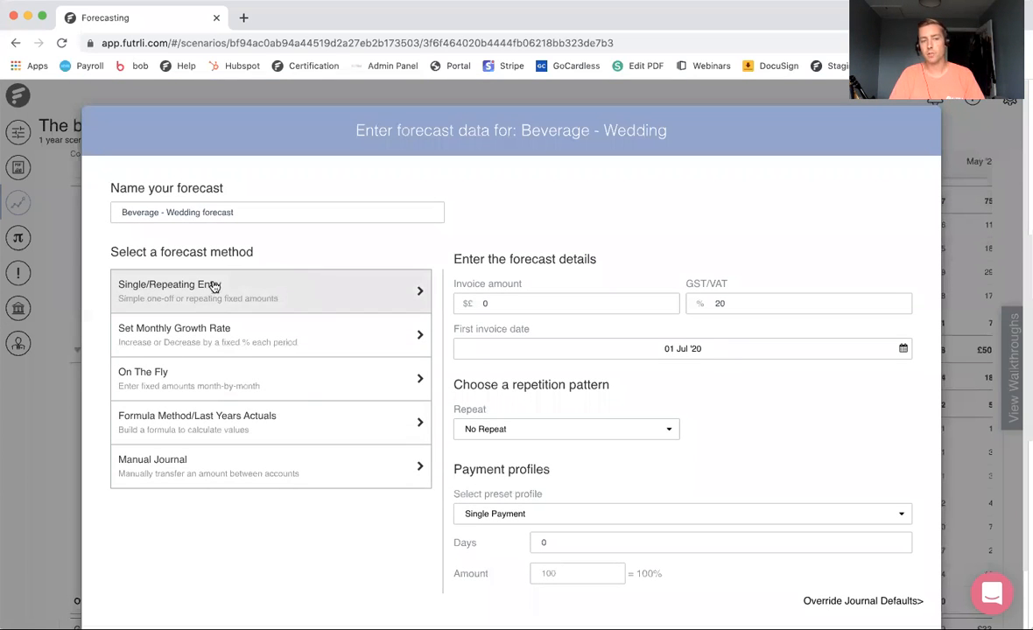
click(458, 303)
text(2000)
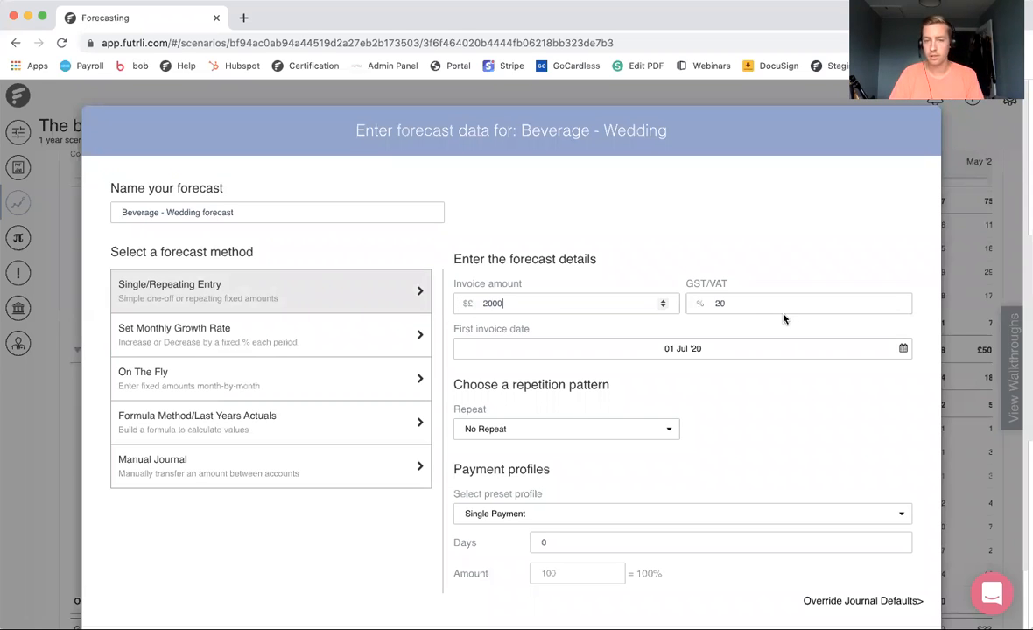
click(685, 356)
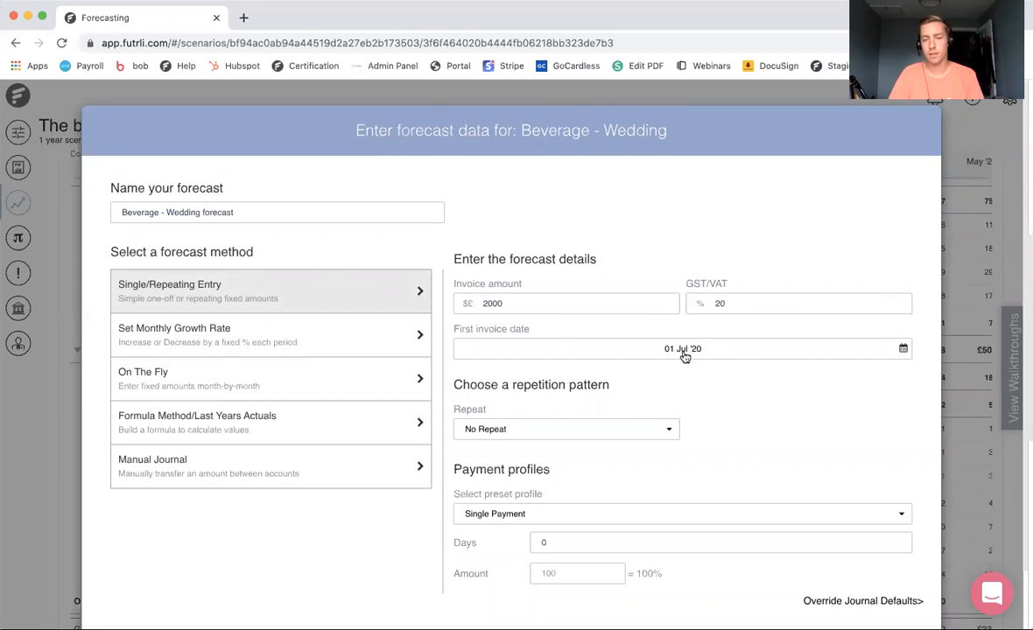
double_click(683, 298)
click(682, 298)
click(682, 298)
click(605, 431)
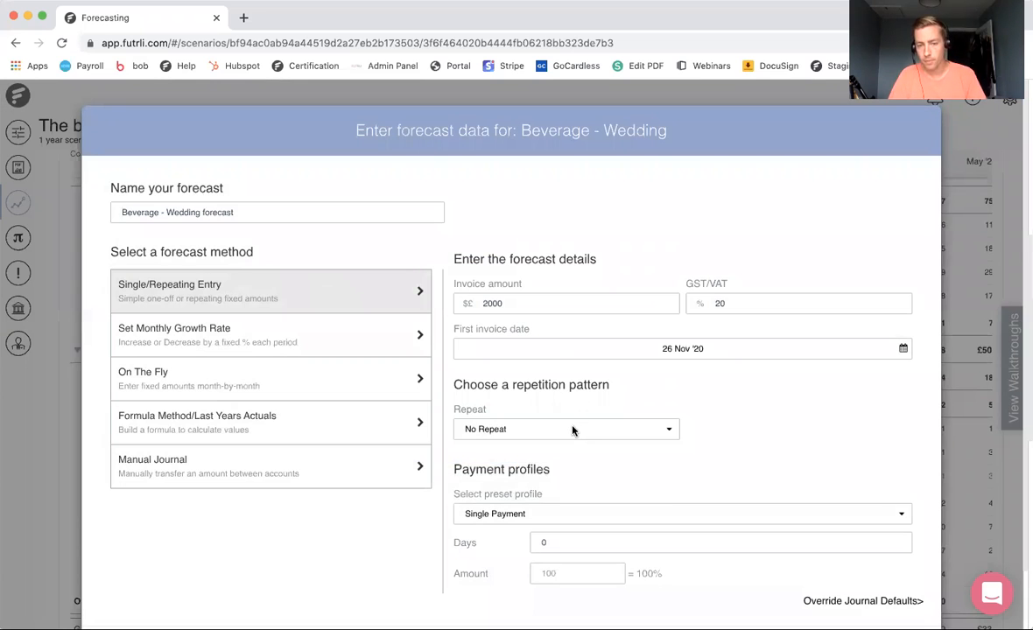
Make the Beverage - Wedding entry repeat monthly and set its single payment to 30 days.
click(573, 431)
click(542, 466)
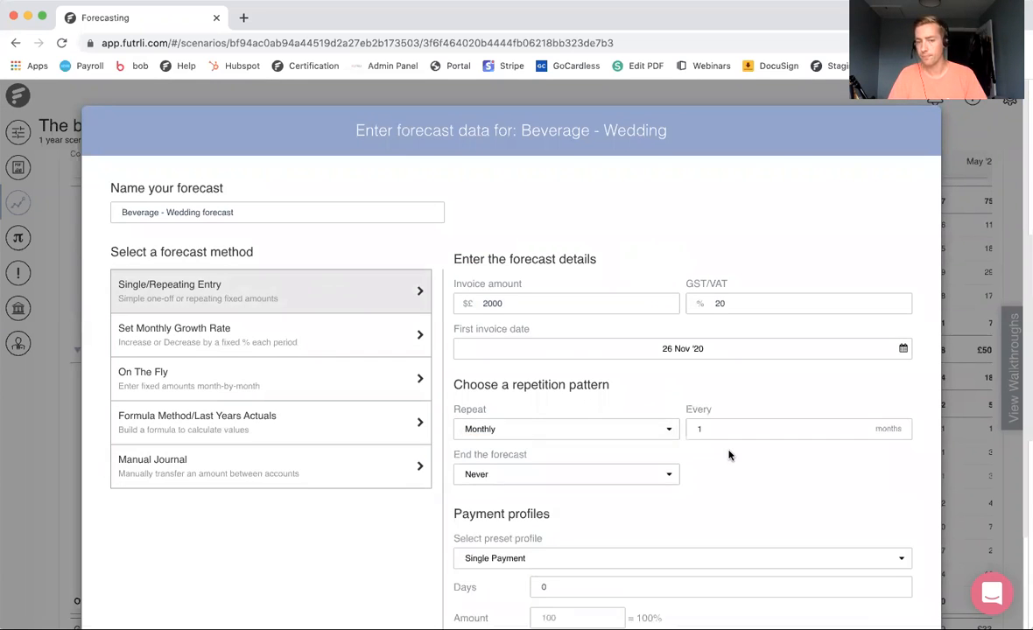
scroll(729, 454, down, 3)
drag(567, 477, 528, 482)
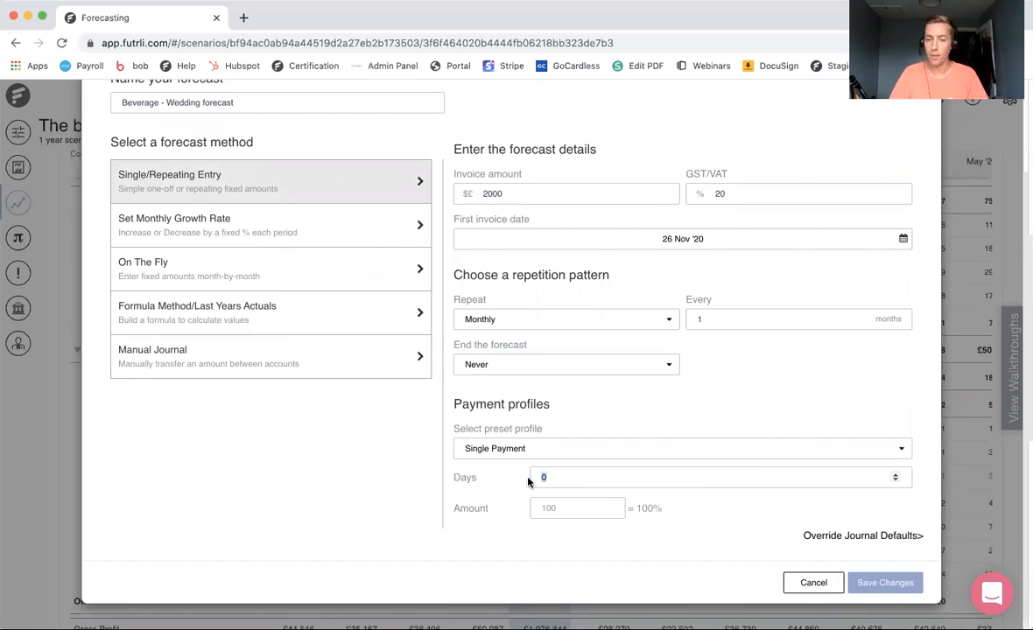
text(30)
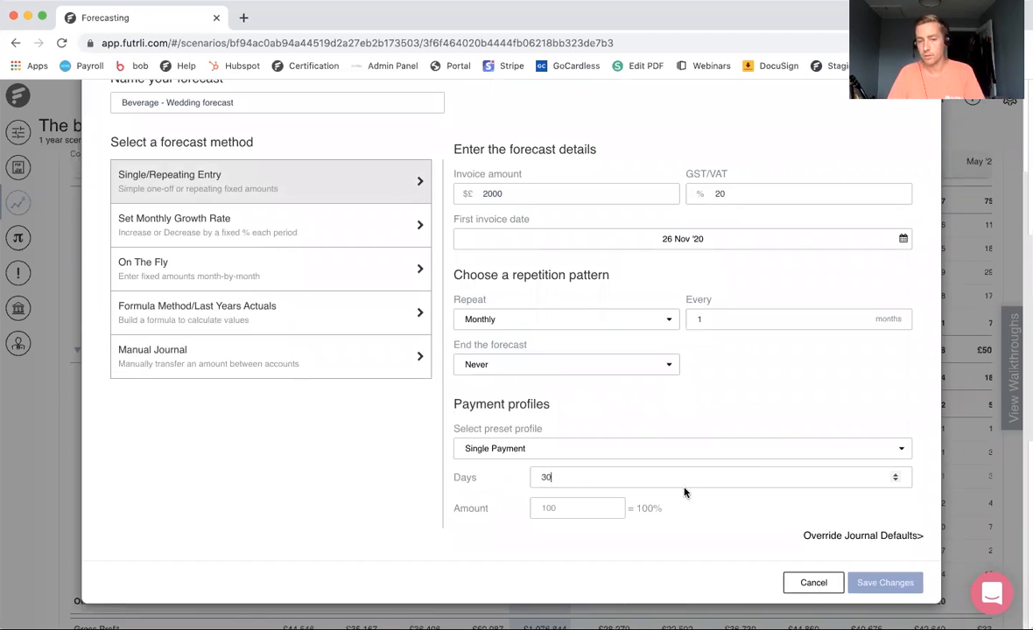
Review the entry's journal defaults and example postings, keep the default accounts, and save the forecast.
click(906, 535)
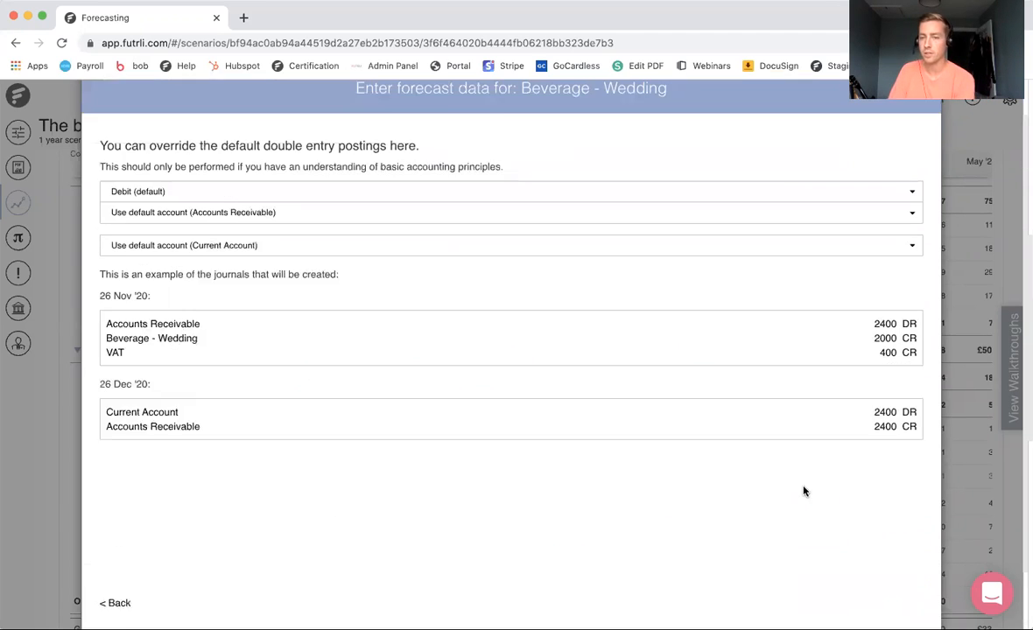
scroll(805, 491, up, 1)
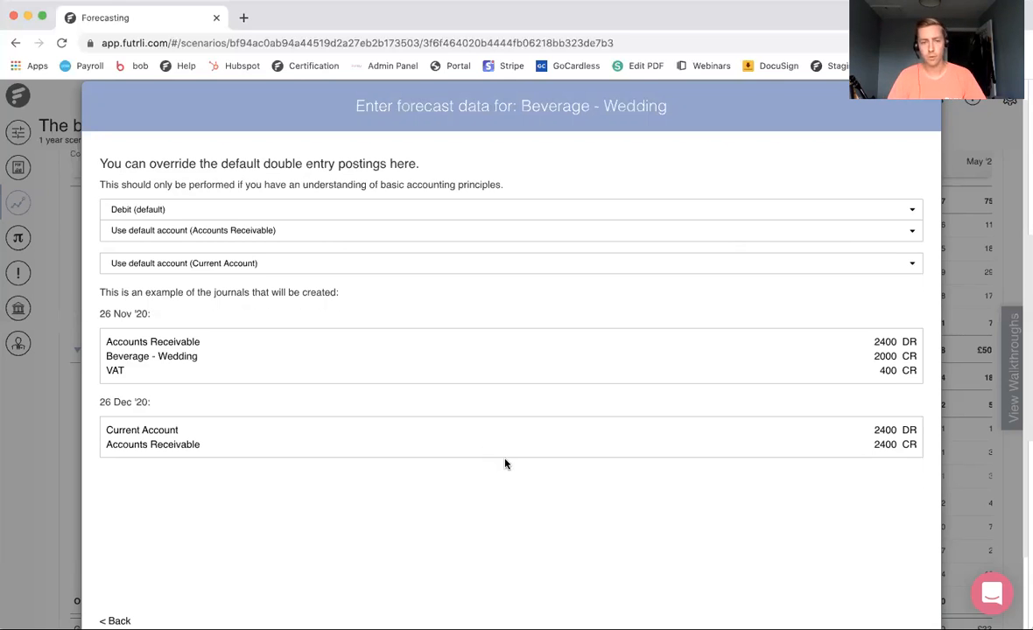
scroll(505, 463, down, 3)
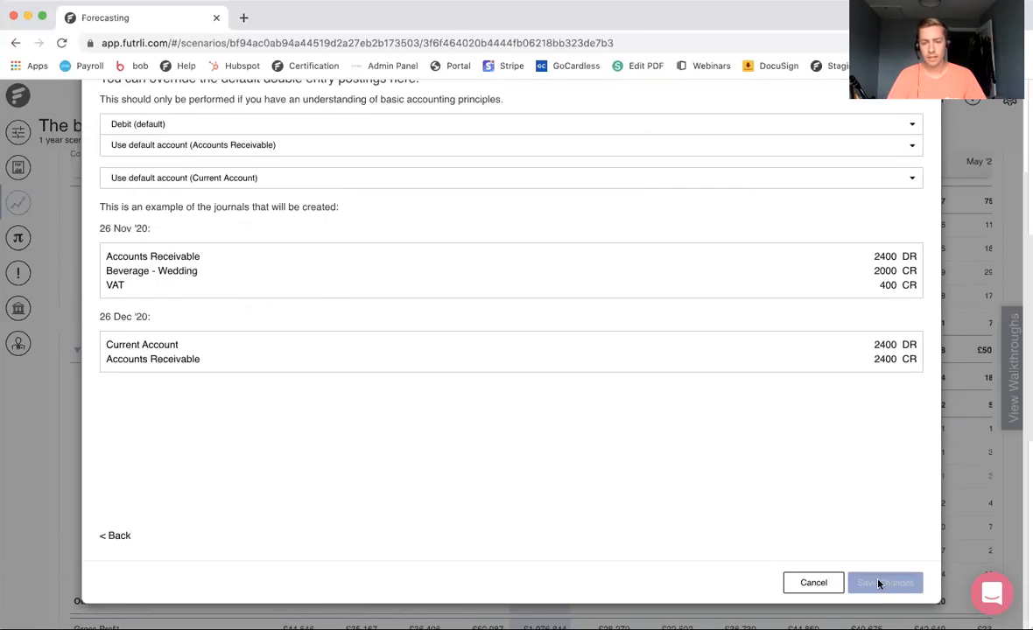
click(878, 584)
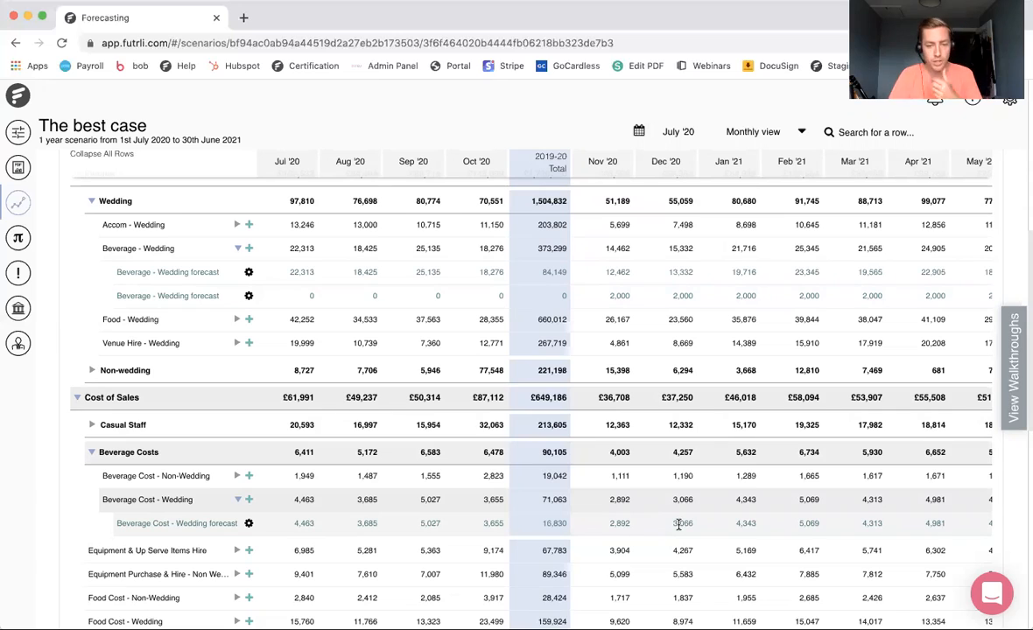
Expand Current Assets in the workings table and check the breakdown of the Jul '20 Accounts Receivable figure.
scroll(470, 488, down, 3)
scroll(468, 492, down, 6)
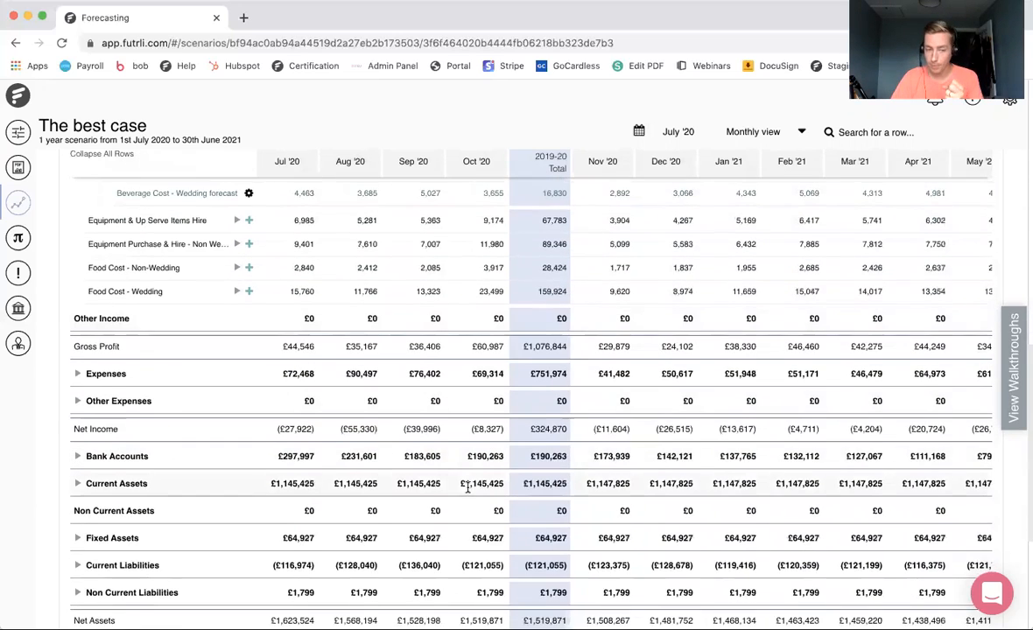
scroll(468, 492, down, 1)
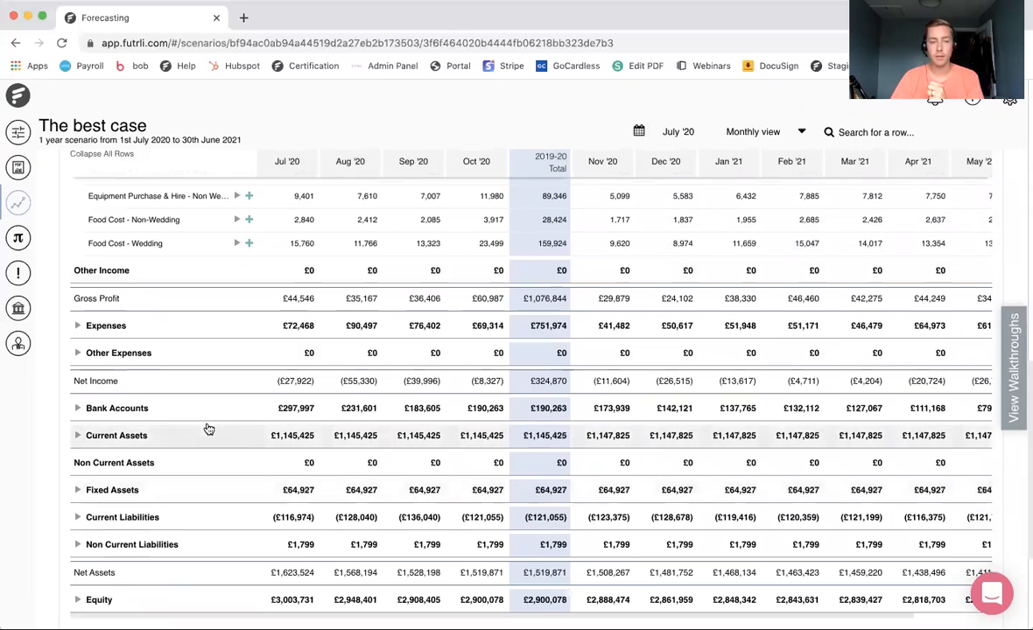
click(133, 439)
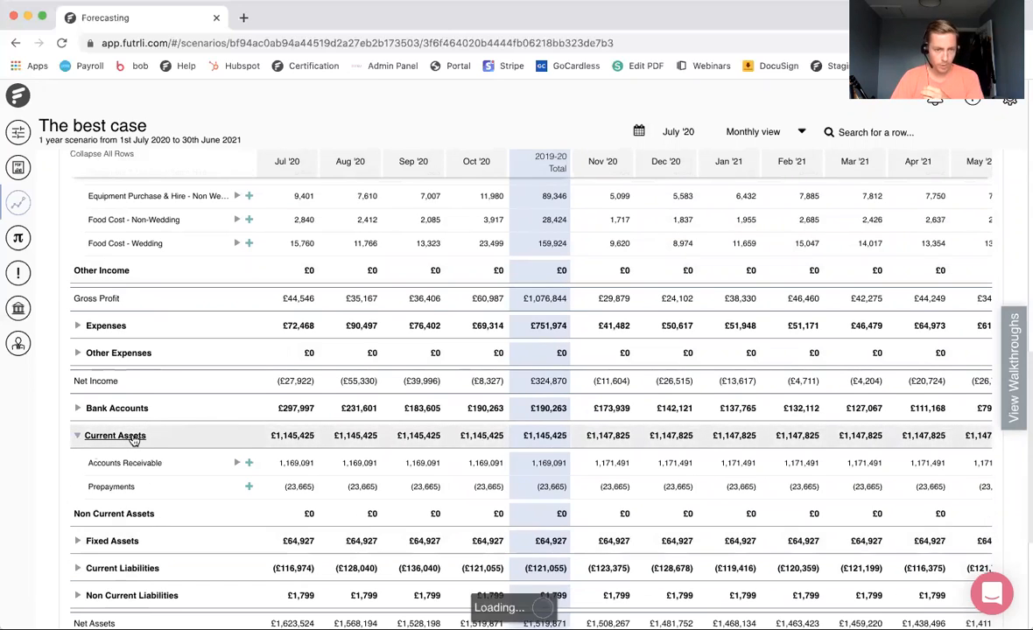
click(296, 463)
scroll(307, 482, down, 3)
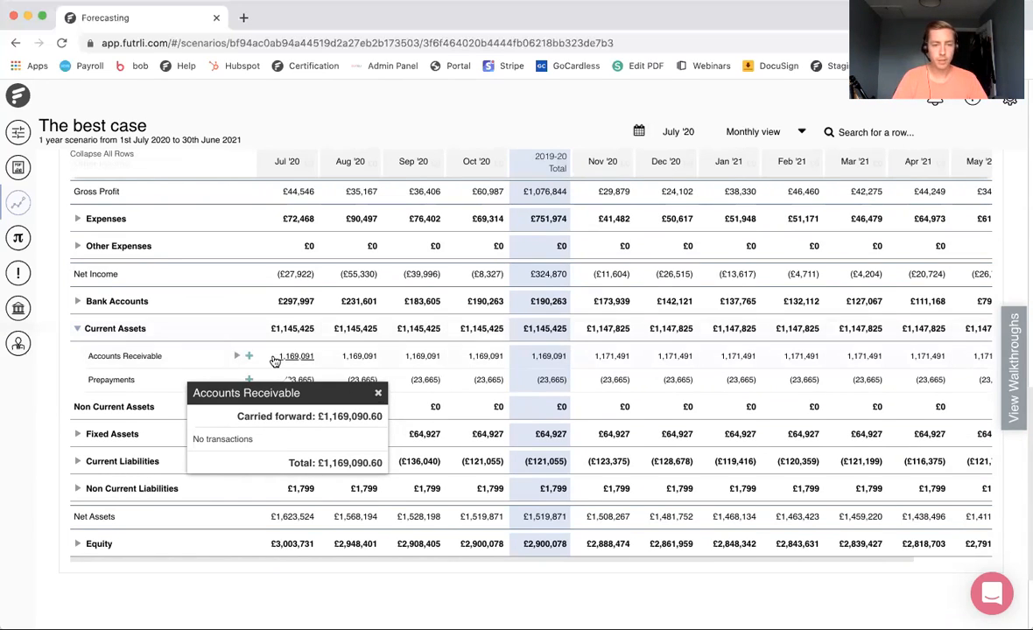
click(378, 394)
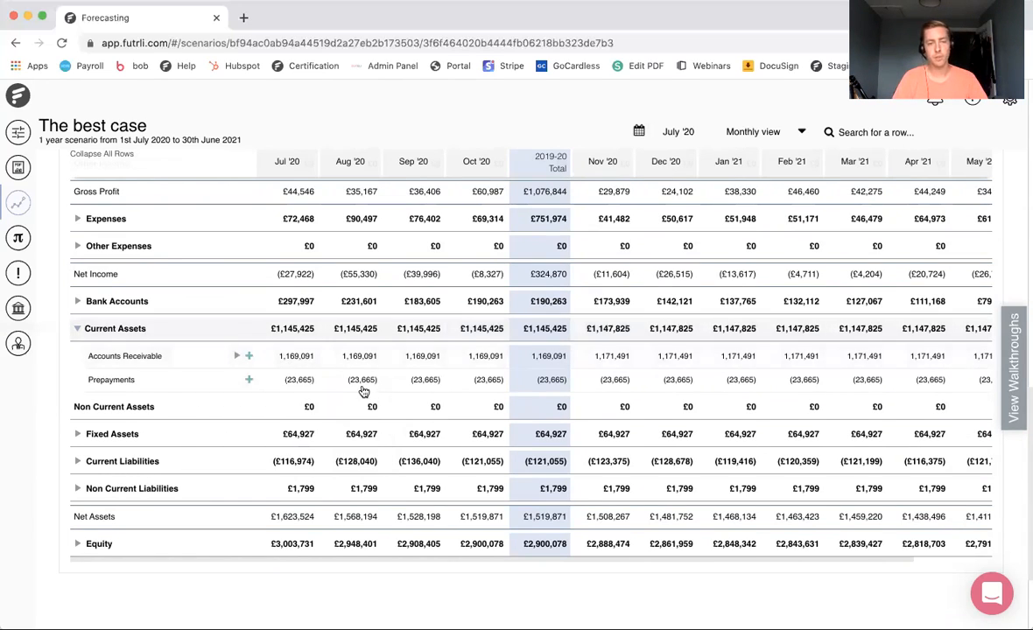
Start a Manual Journal forecast for Accounts Receivable named "Clearing opening balance" with a transfer amount of 100000.
click(248, 356)
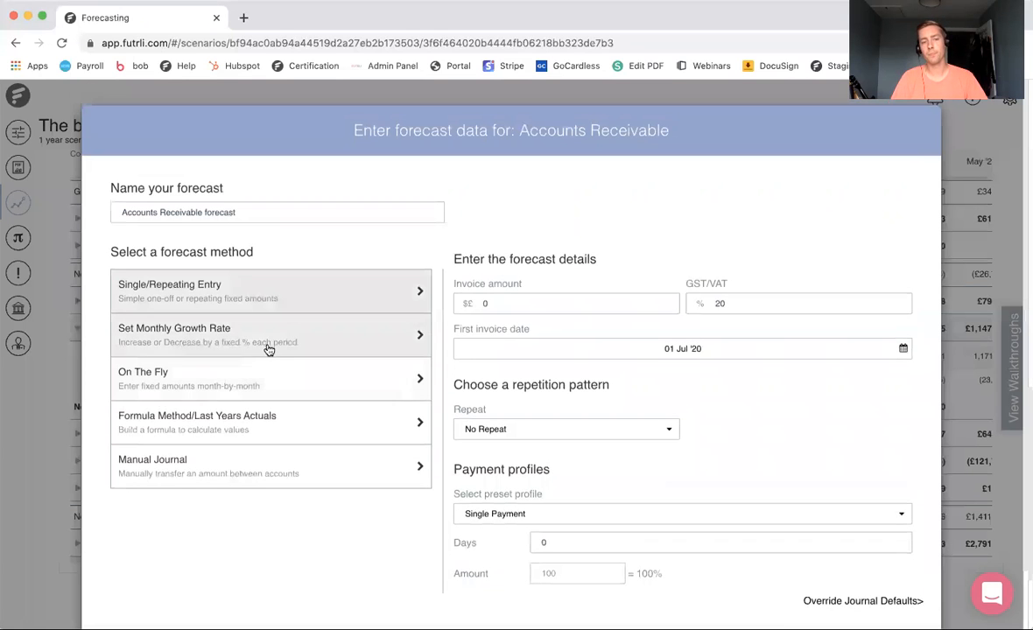
click(265, 474)
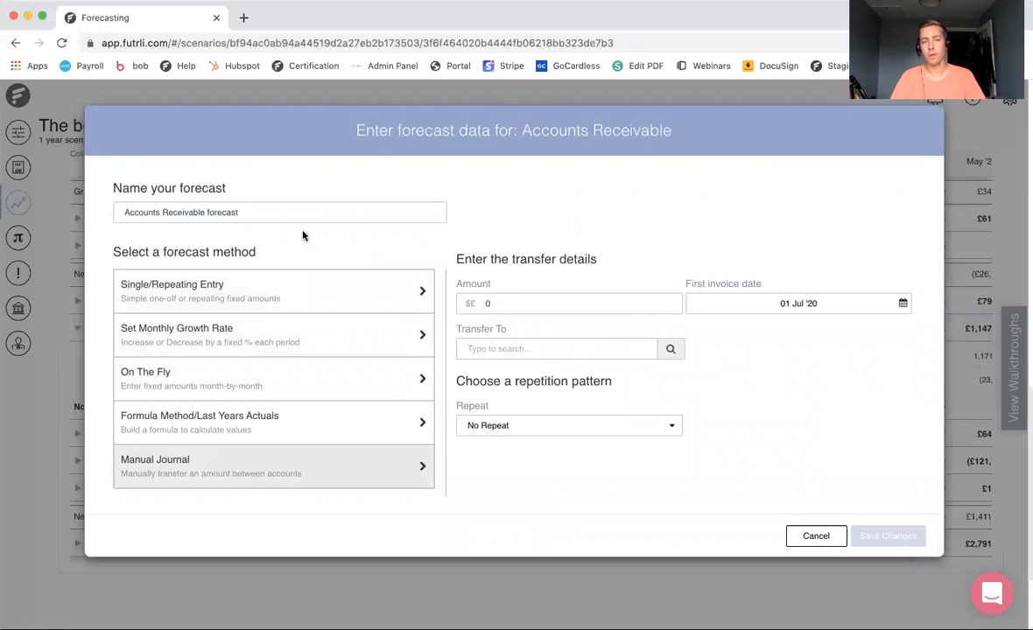
drag(278, 213, 105, 218)
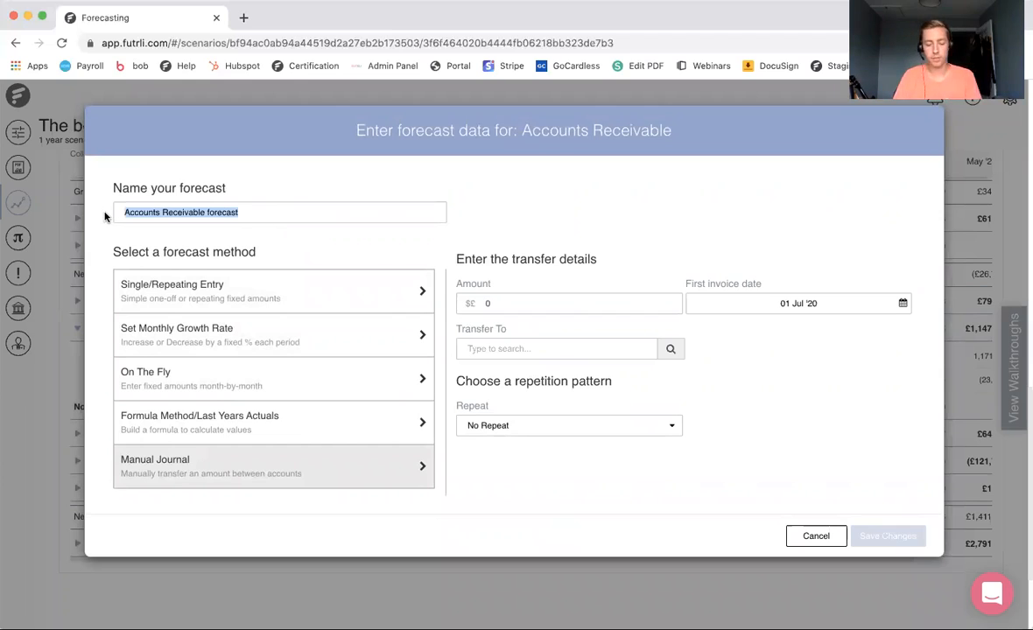
text(Clearing opening balance)
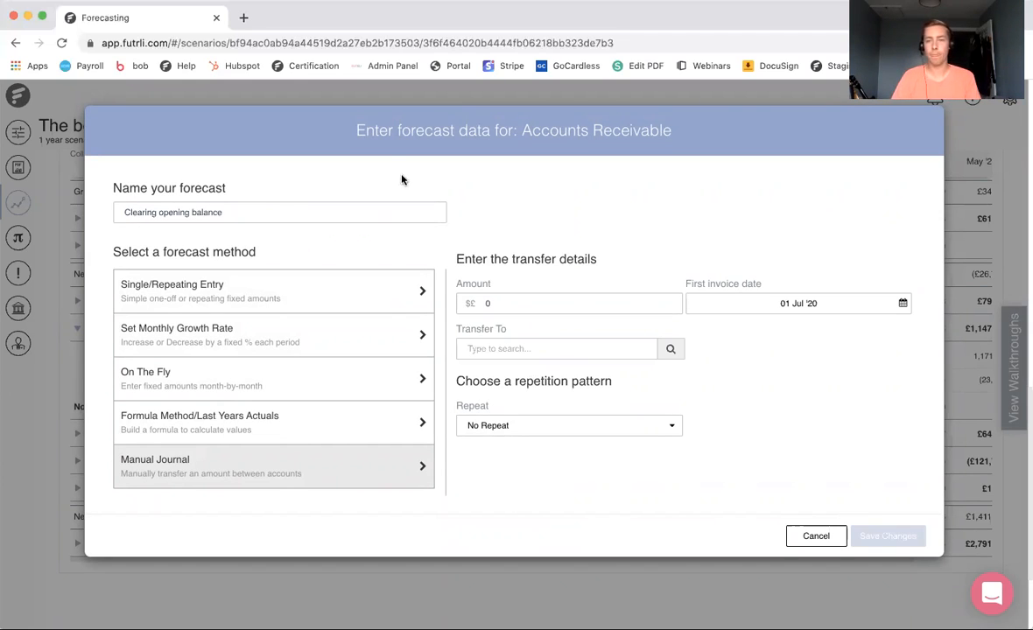
click(502, 303)
text(100000)
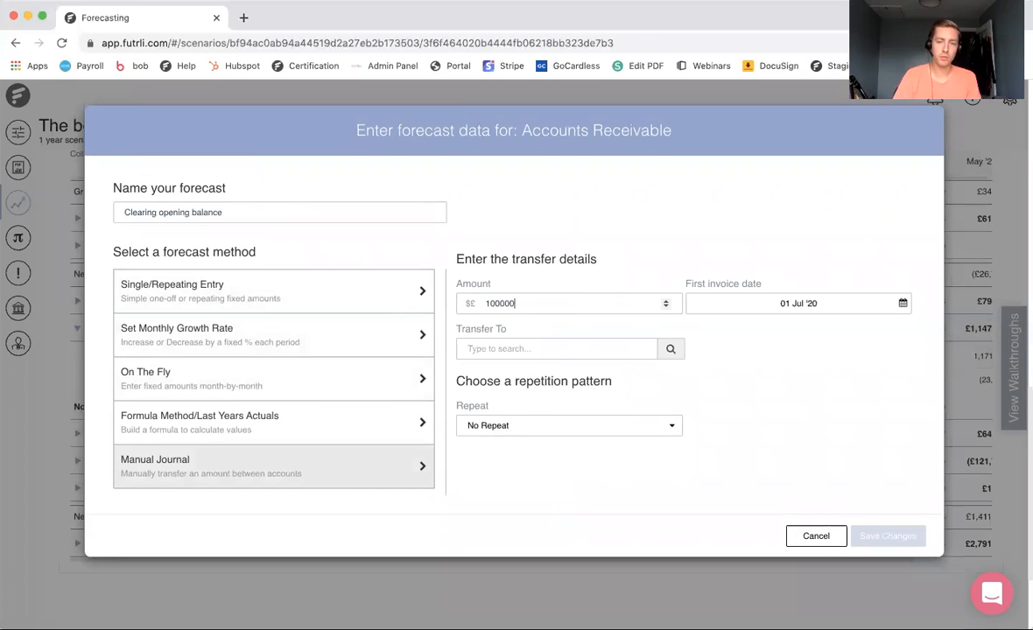
key(Left)
key(Left)
key(Left)
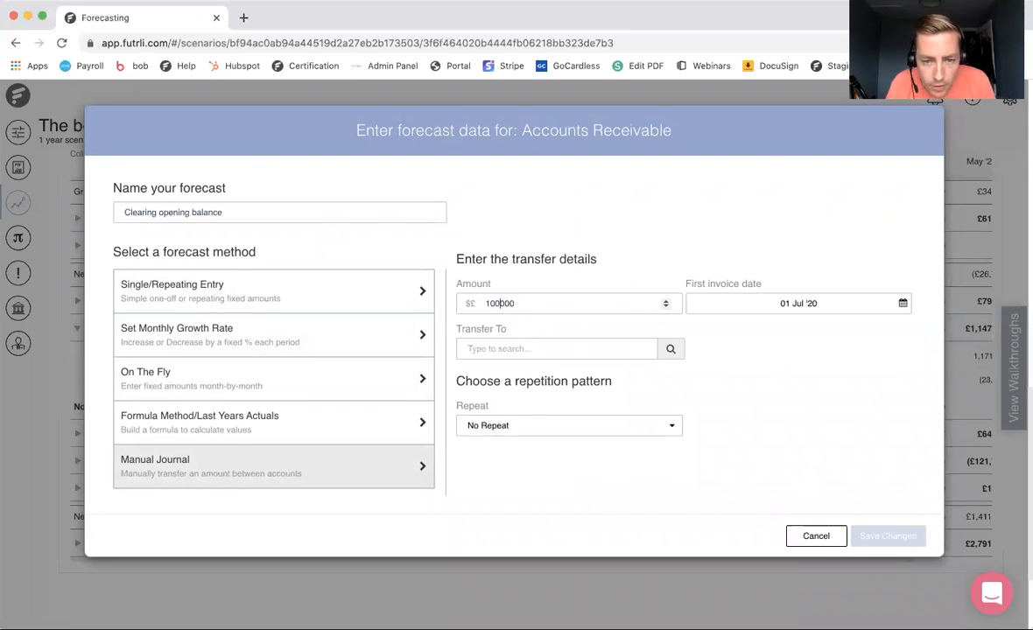
key(Right)
key(Right)
key(Right)
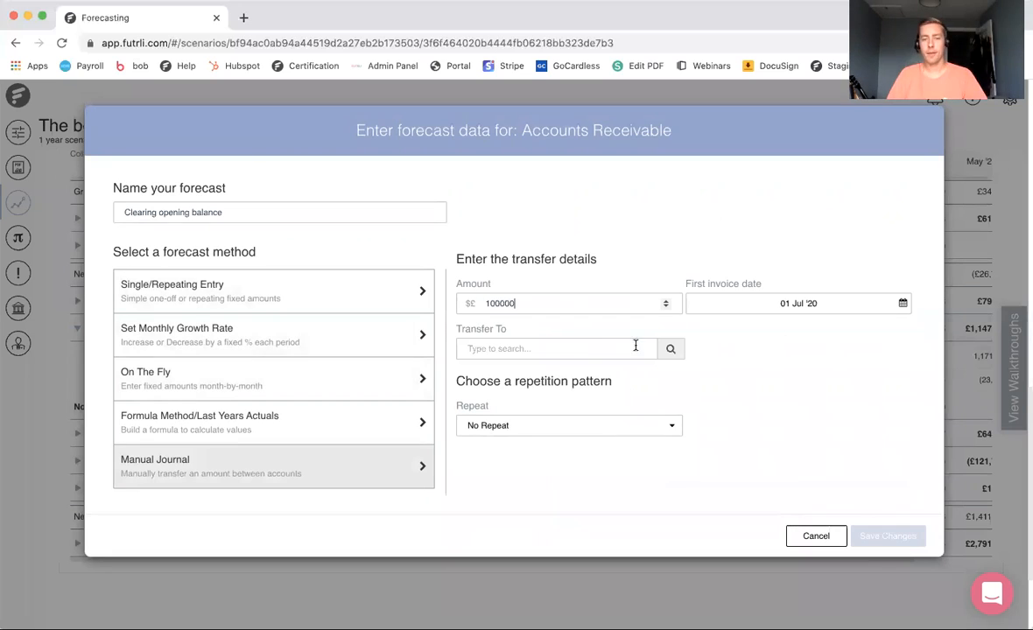
Find the Current Account under Bank Accounts and set it as the account the journal transfers to.
click(595, 348)
text(current)
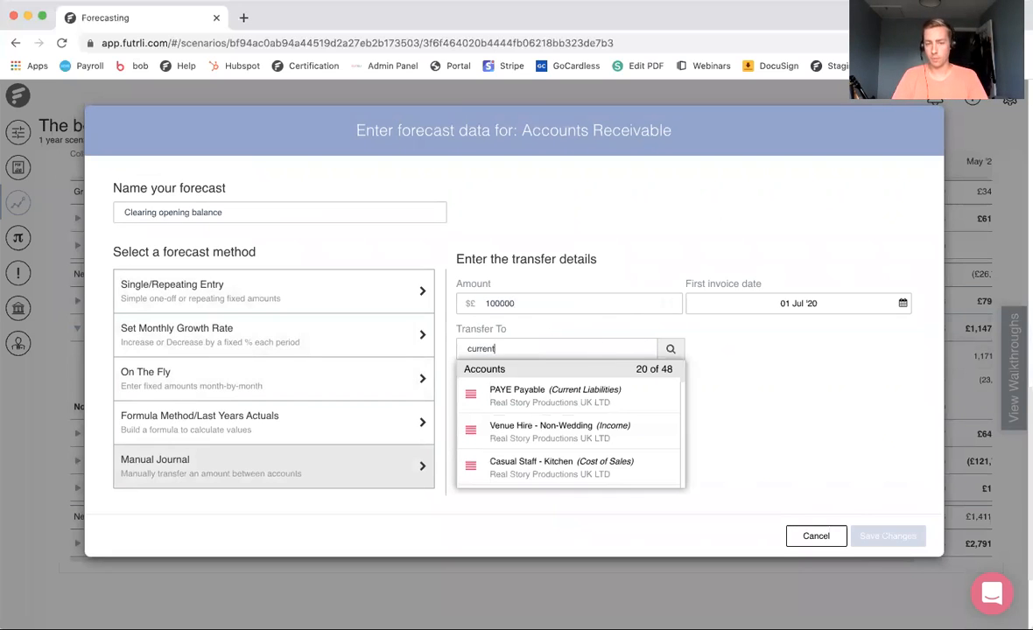
scroll(583, 440, down, 4)
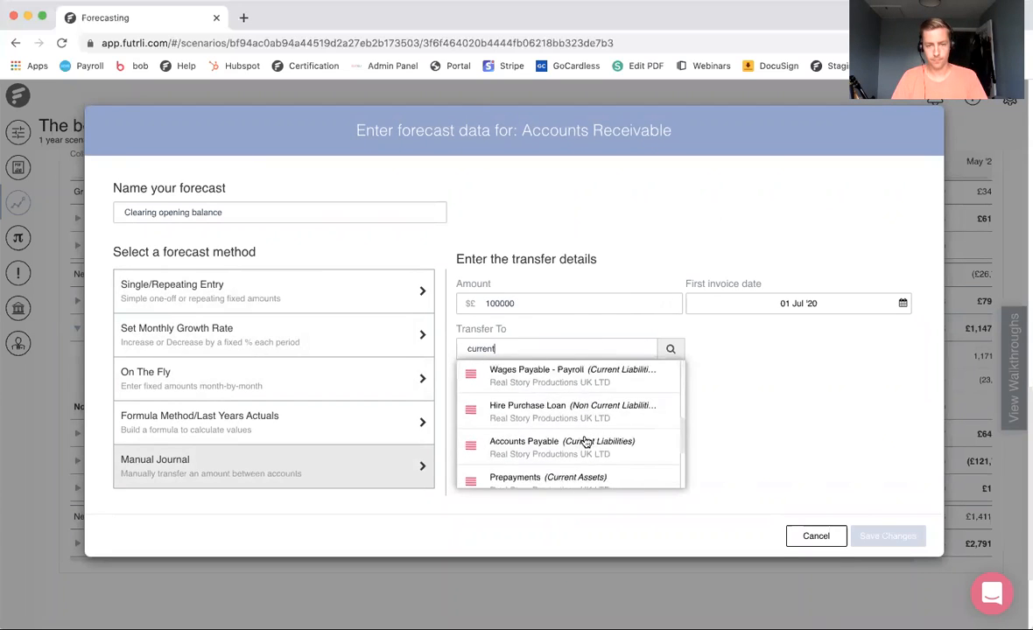
scroll(586, 442, down, 2)
text(acc)
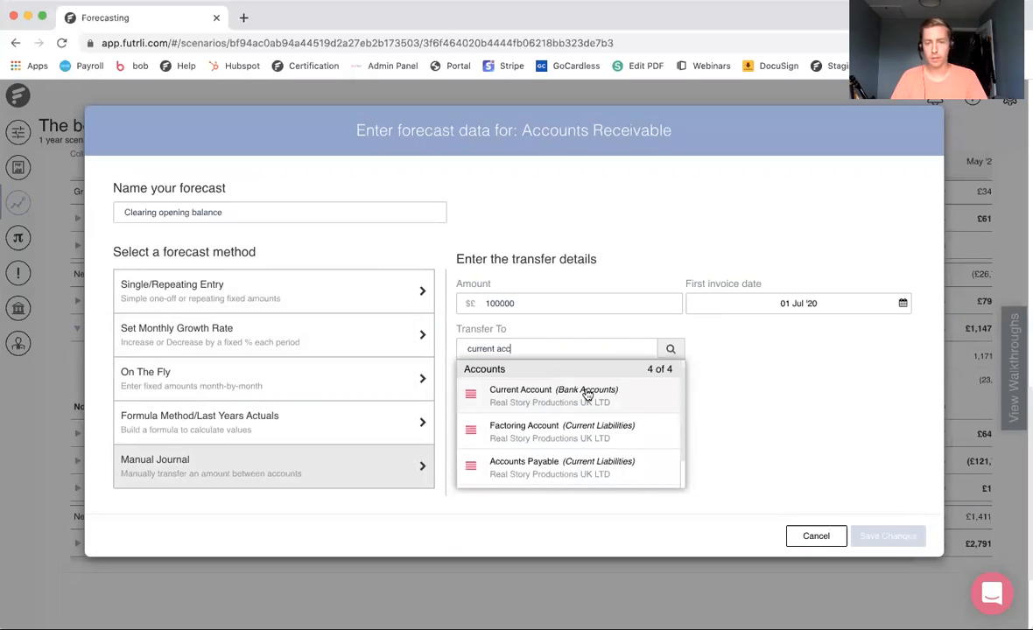
click(584, 391)
Make the journal repeat every 1 month, end it after 10 months, and save the forecast.
click(567, 422)
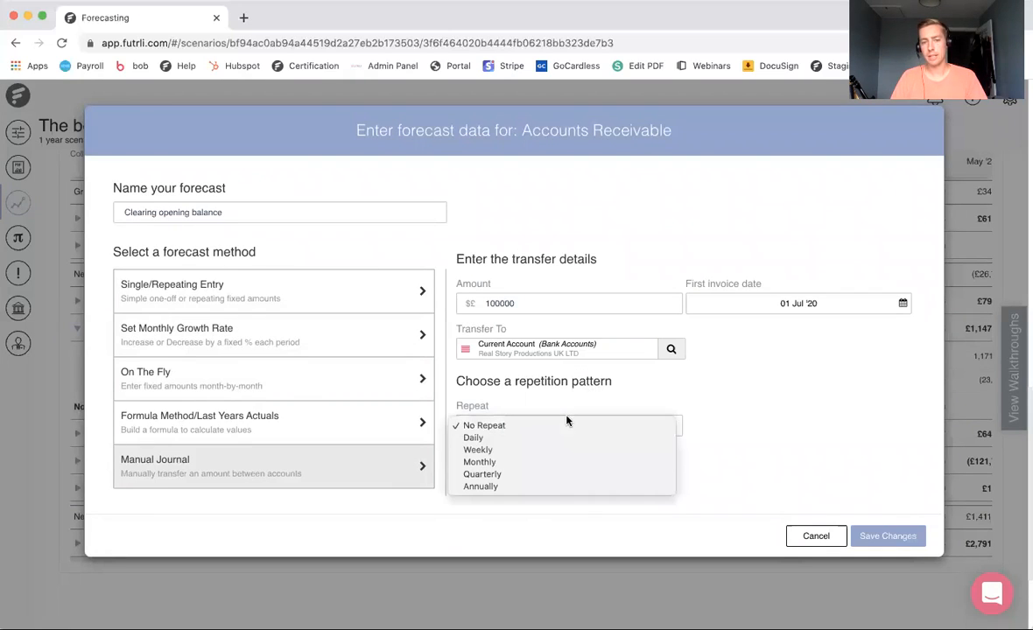
click(546, 461)
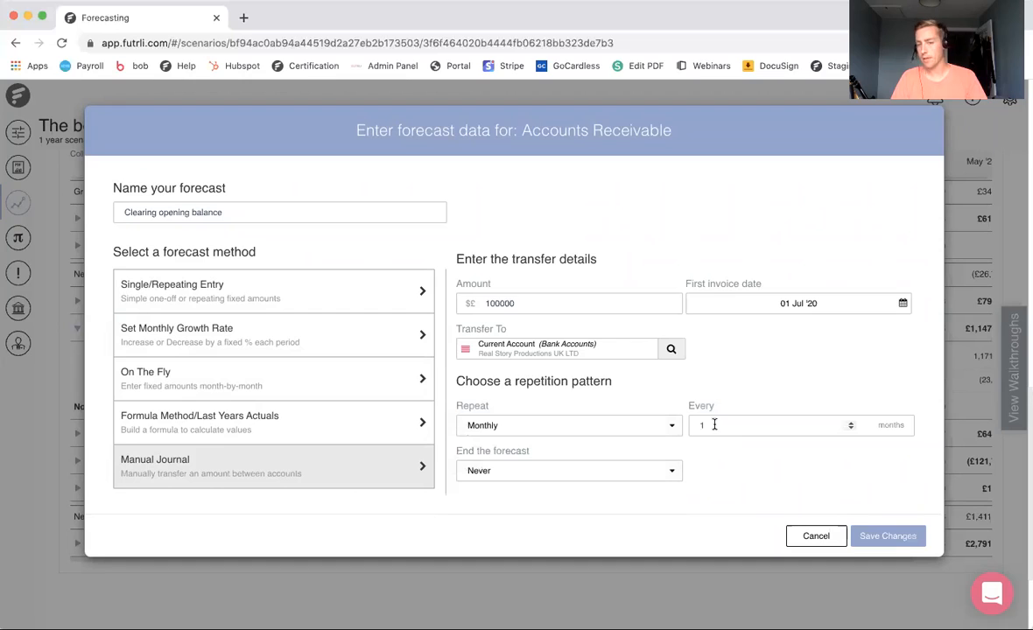
click(558, 477)
click(537, 496)
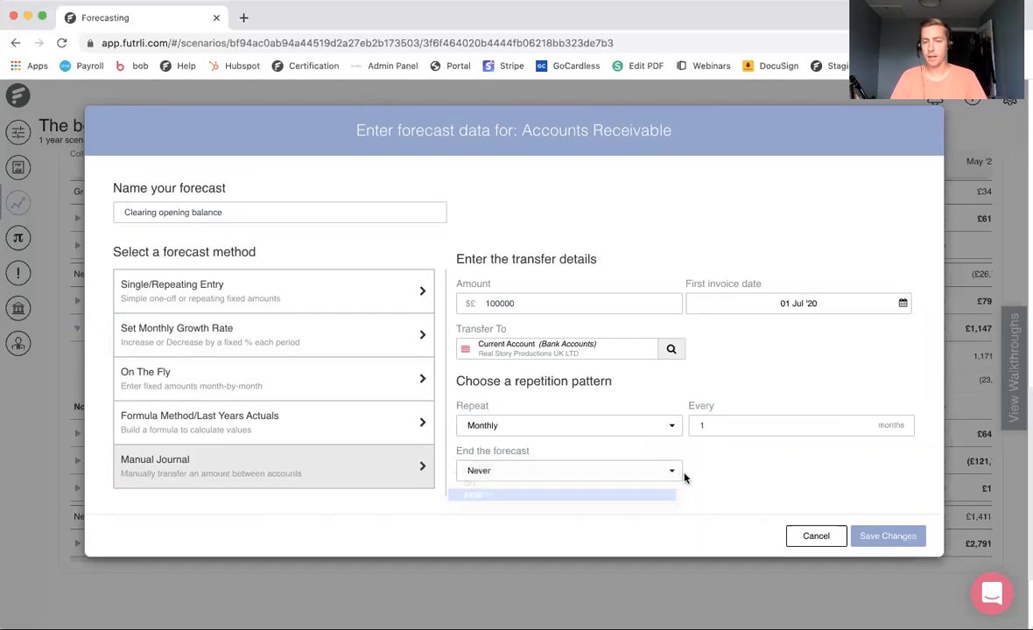
click(705, 470)
text(0)
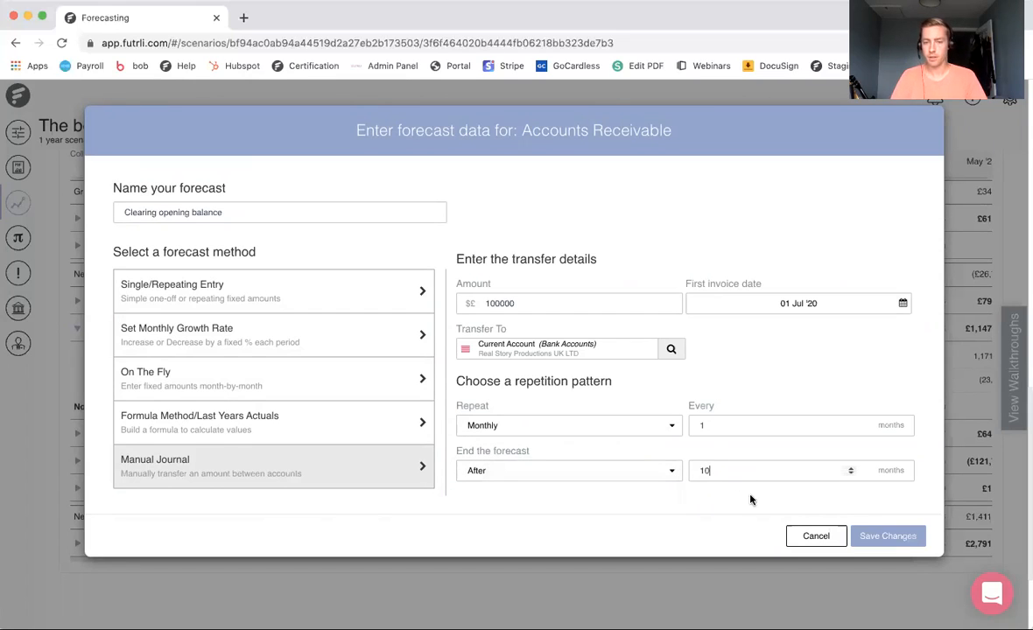
click(884, 537)
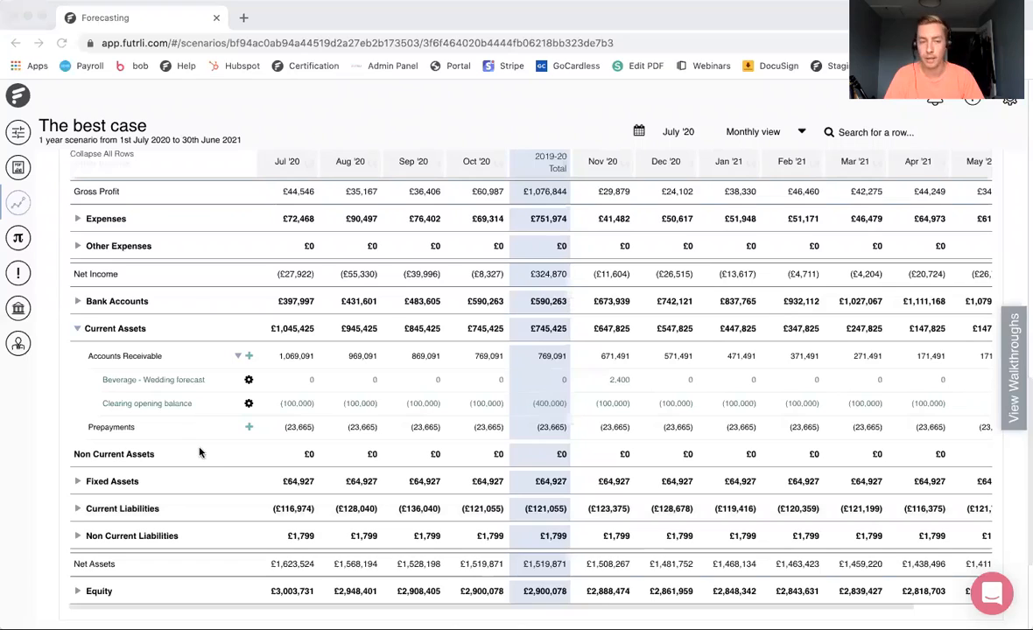
click(207, 470)
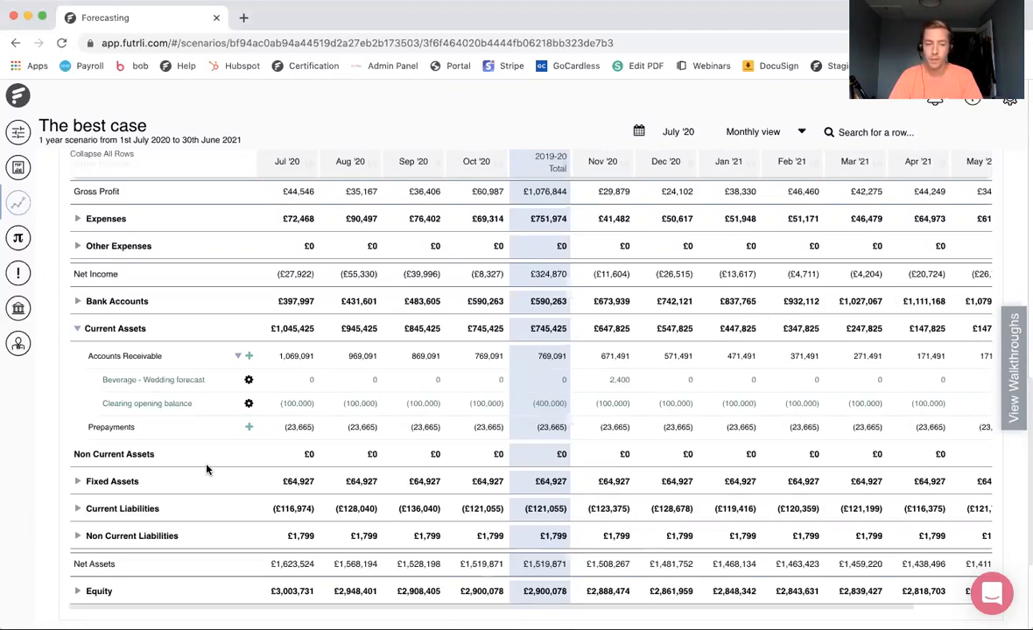
scroll(207, 470, up, 10)
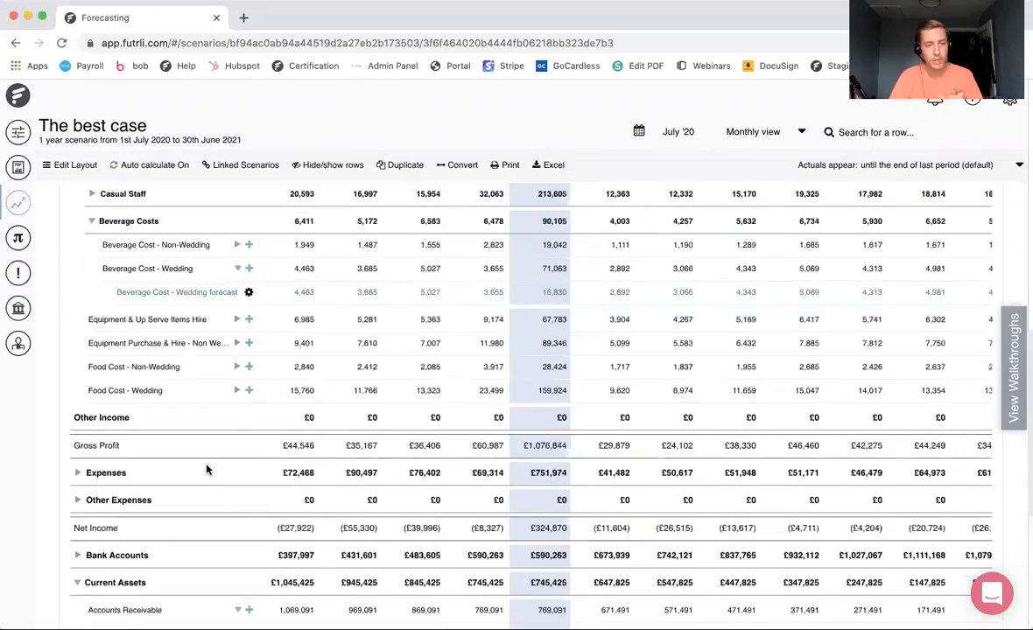
scroll(207, 470, up, 5)
scroll(207, 470, down, 3)
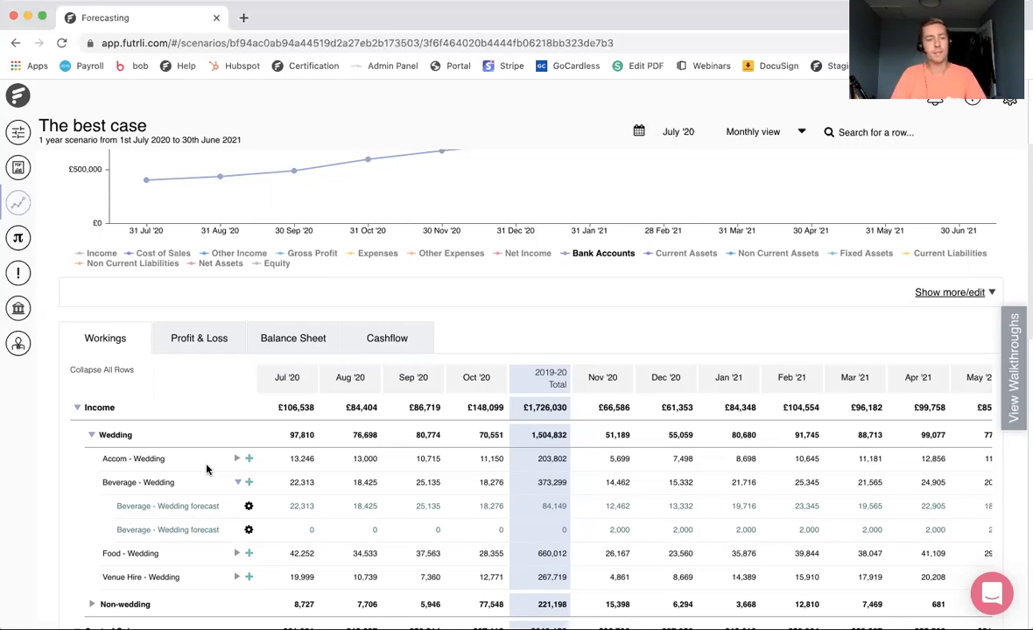
Return to the scenario list and quick duplicate "The best case" under Real Story Productions UK LTD.
click(19, 208)
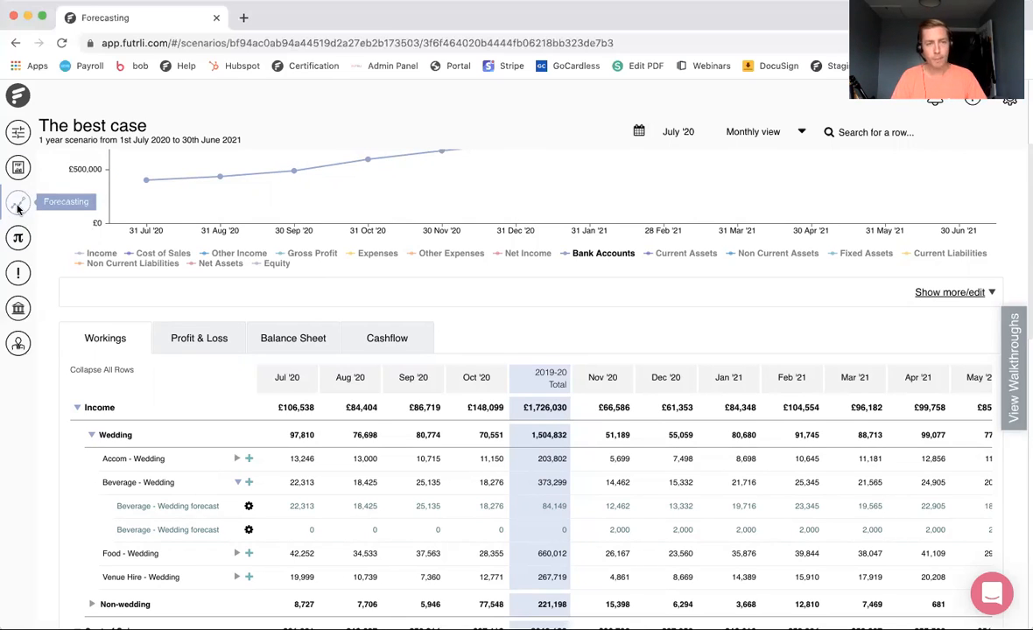
scroll(475, 246, up, 2)
scroll(476, 246, up, 2)
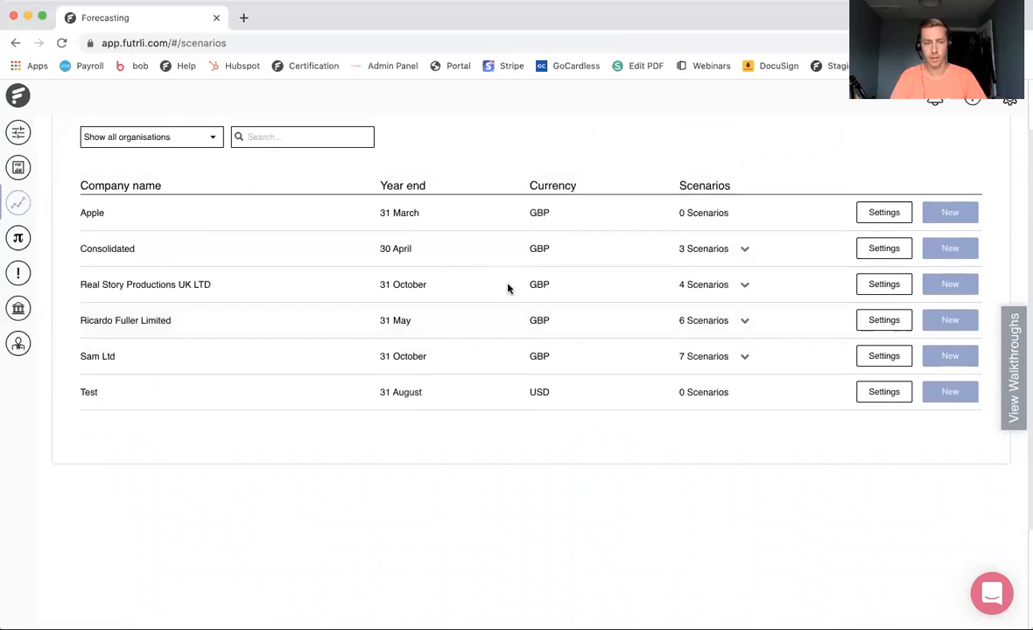
click(725, 297)
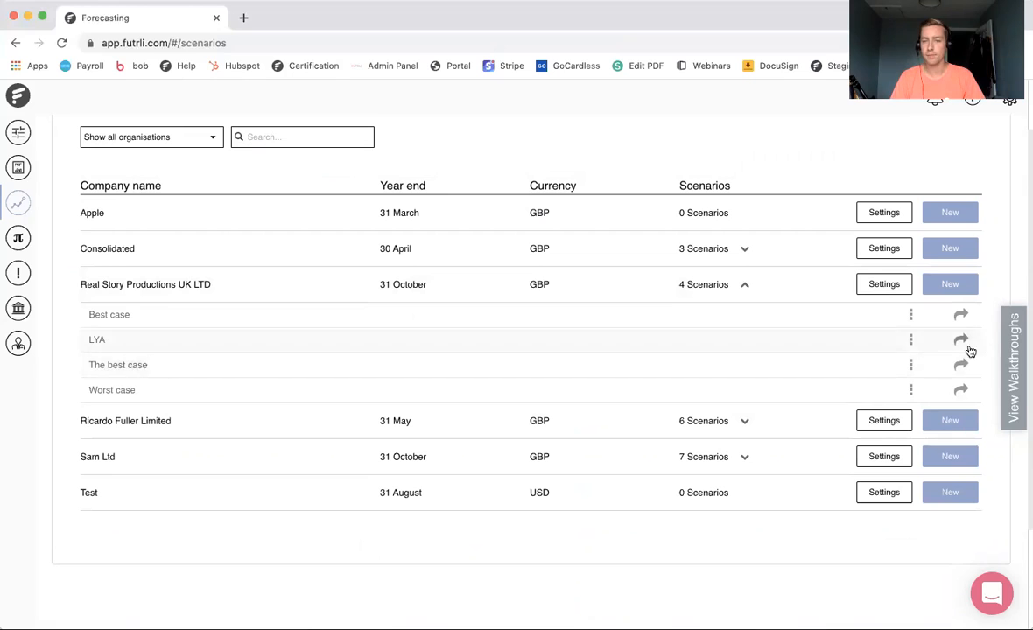
click(911, 365)
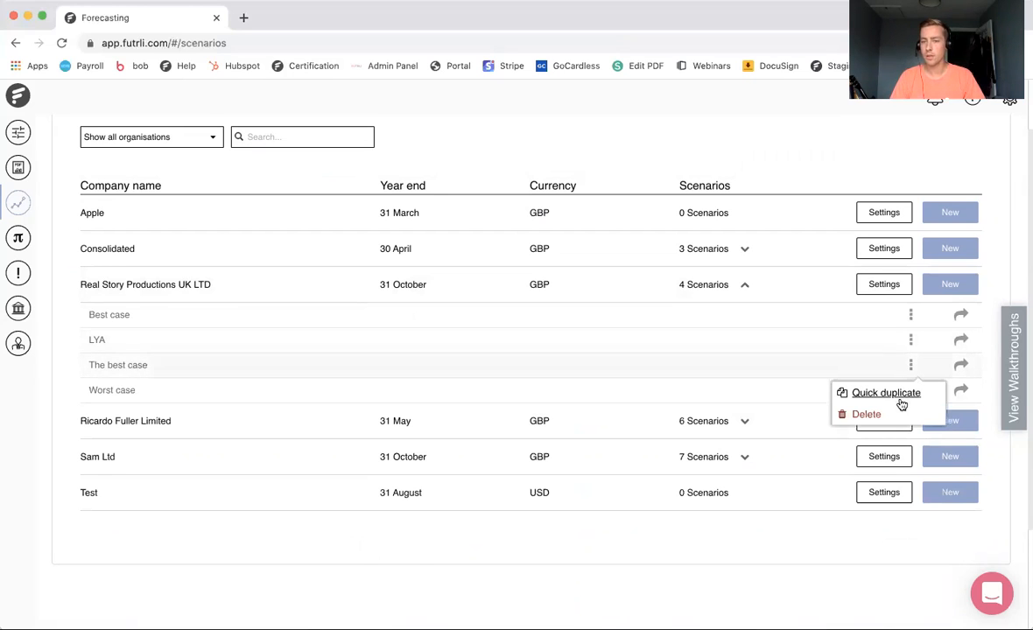
click(900, 398)
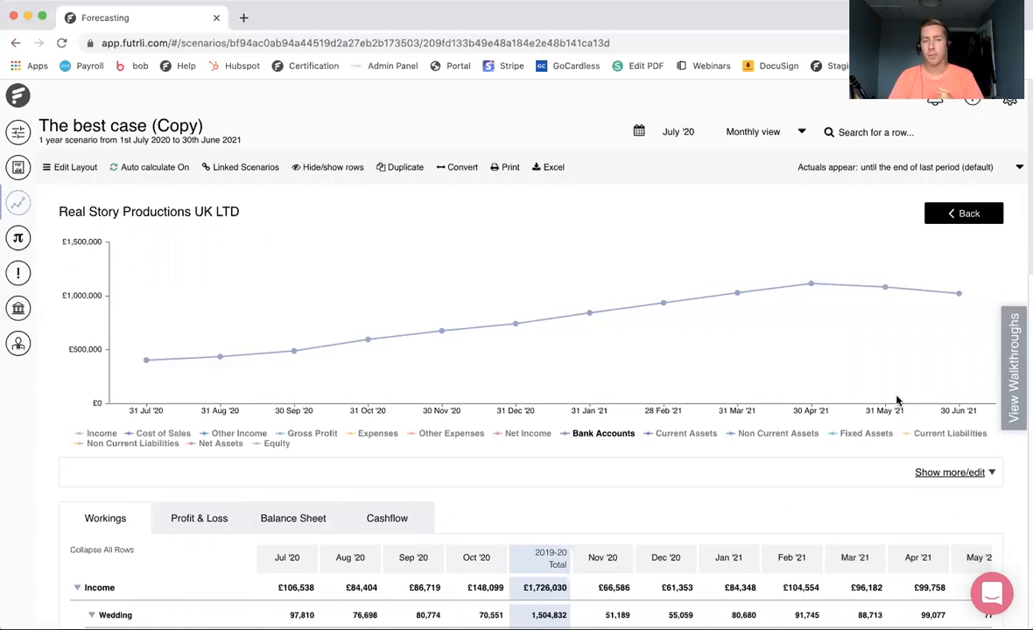
Rename the duplicated scenario as "The worst case".
click(171, 126)
click(77, 125)
double_click(77, 125)
text(worst)
drag(141, 125, 222, 130)
key(BackSpace)
click(215, 126)
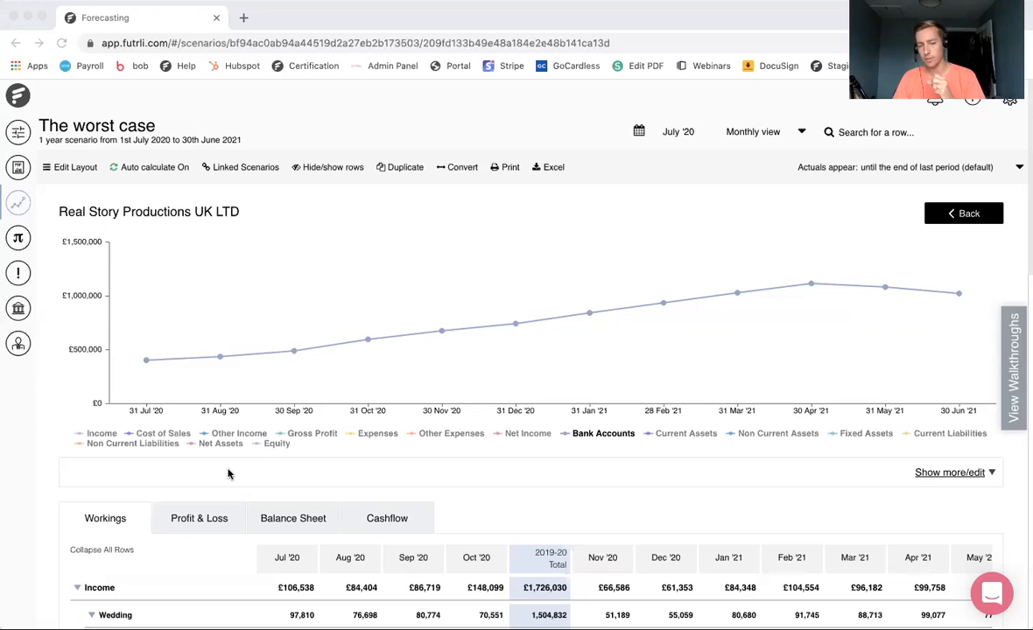
Open the Accom - Wedding forecast for editing and set its Jul '20 and Aug '20 amounts to 0.
scroll(227, 474, down, 5)
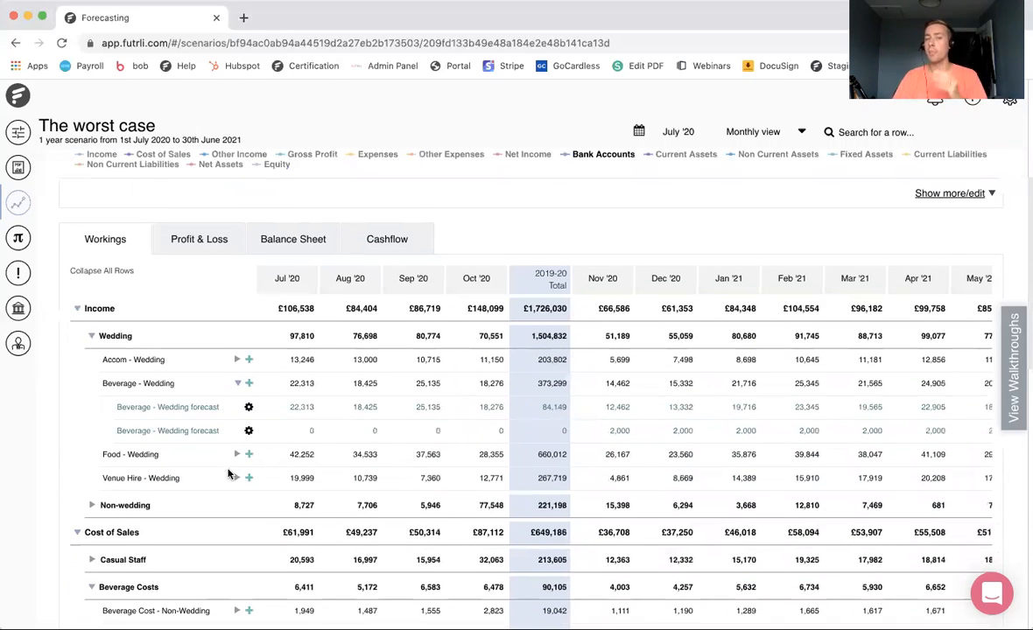
click(237, 383)
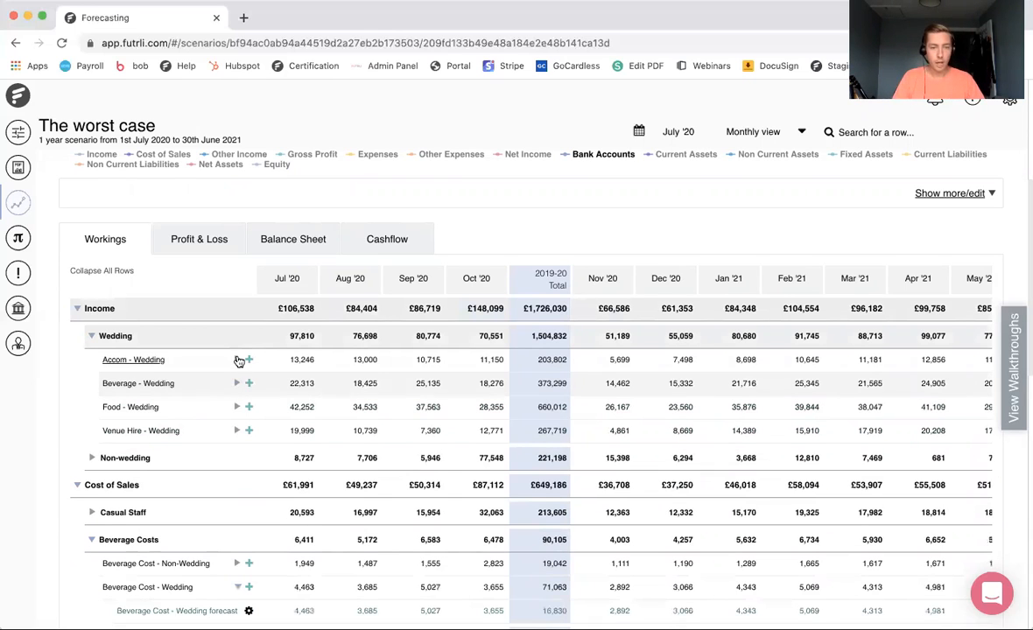
click(236, 360)
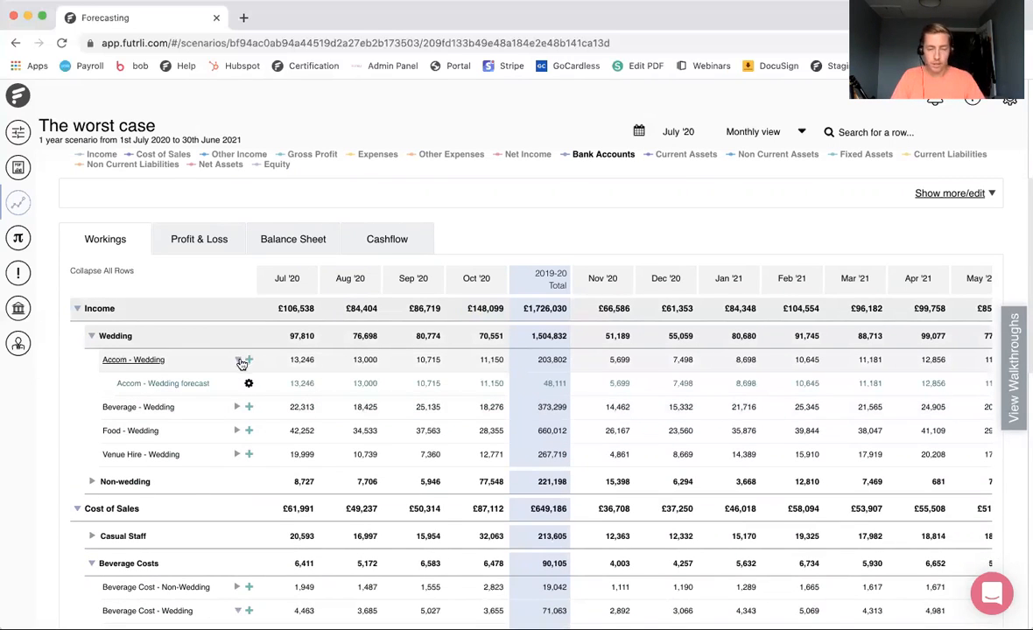
click(248, 384)
click(179, 409)
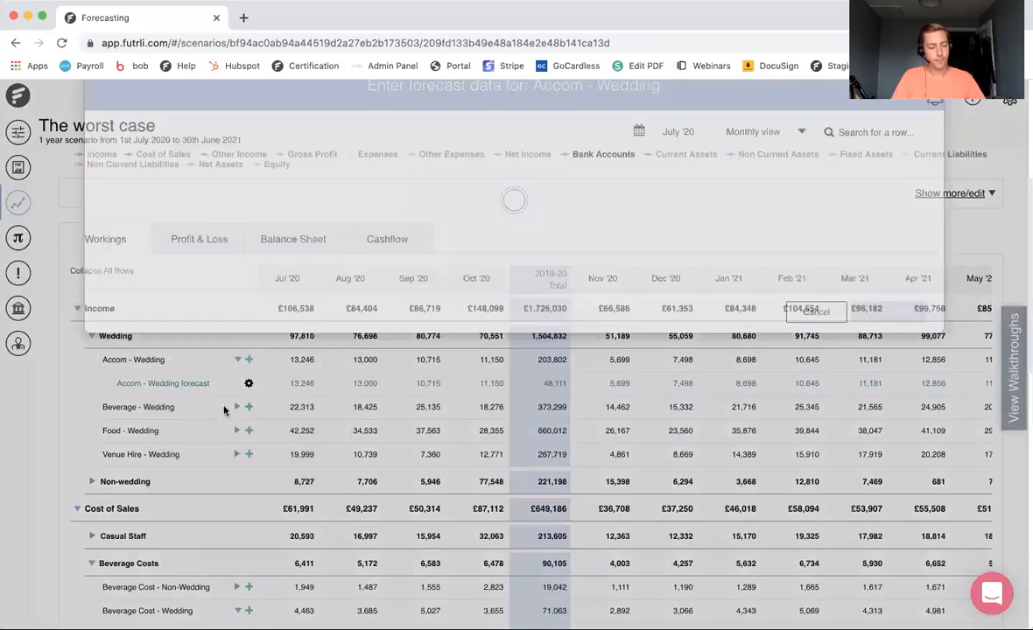
click(473, 377)
click(473, 399)
click(707, 304)
text(0)
click(873, 304)
Set the Accom - Wedding forecast's single payment to 45 days and save the changes.
scroll(876, 315, down, 2)
scroll(918, 361, down, 5)
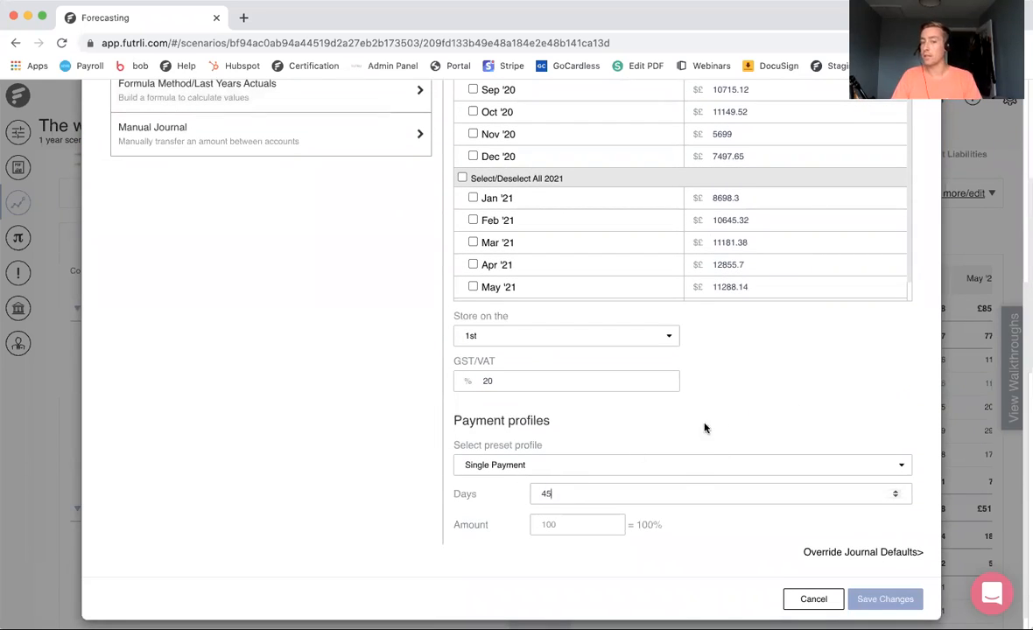
scroll(718, 423, up, 2)
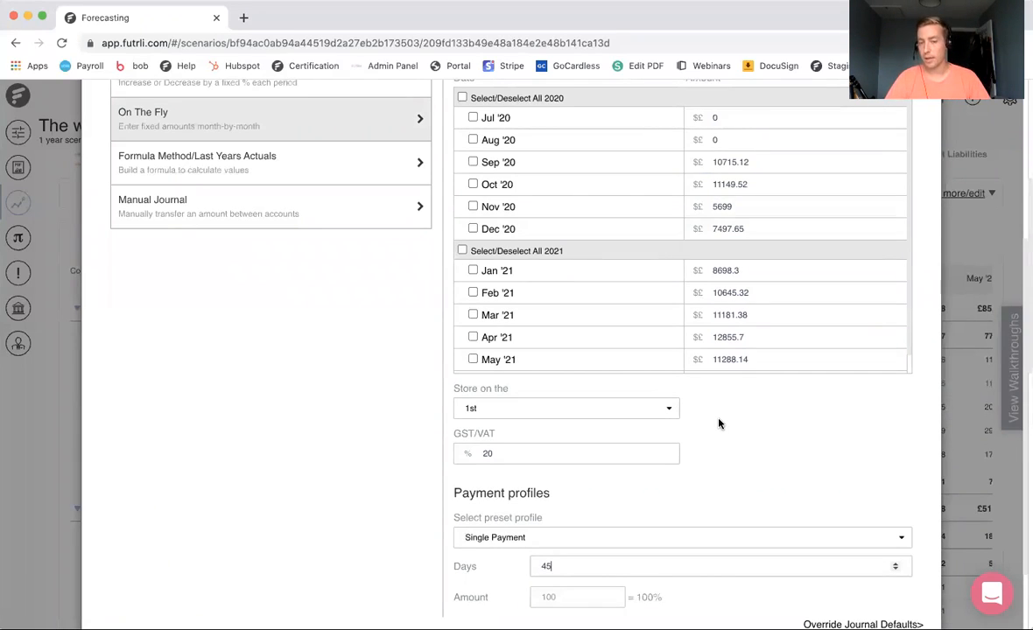
scroll(680, 549, down, 2)
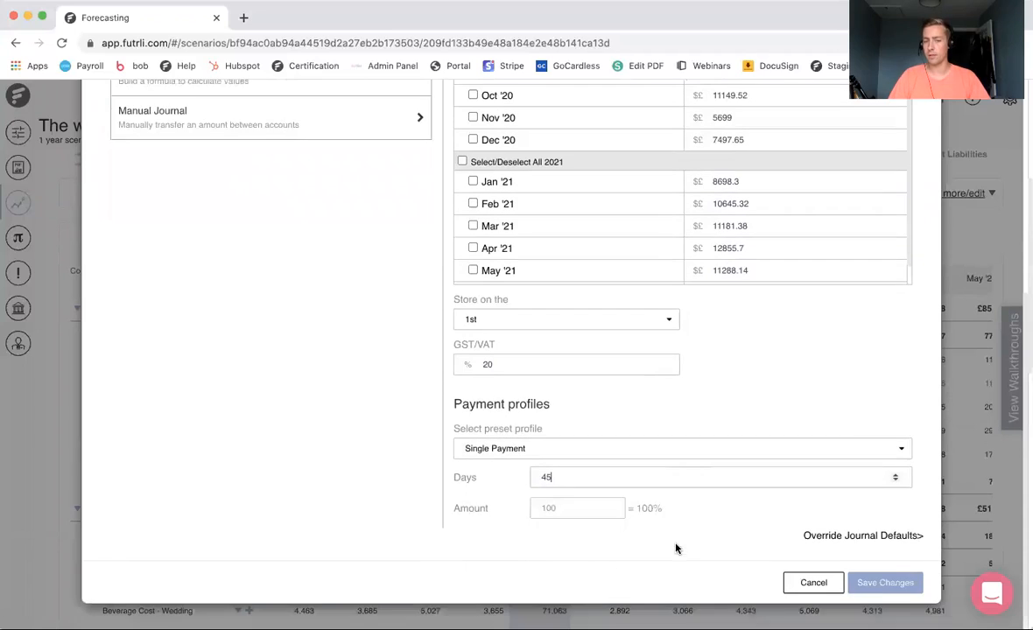
click(880, 582)
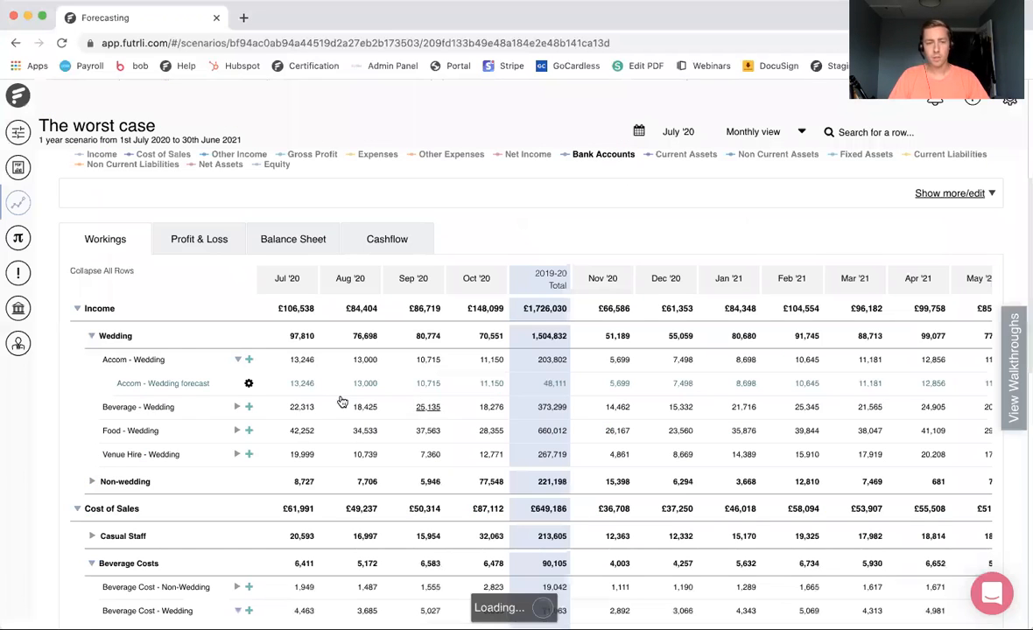
Open the first Beverage - Wedding forecast for editing and set its Jul '20 and Aug '20 amounts to 0.
click(235, 408)
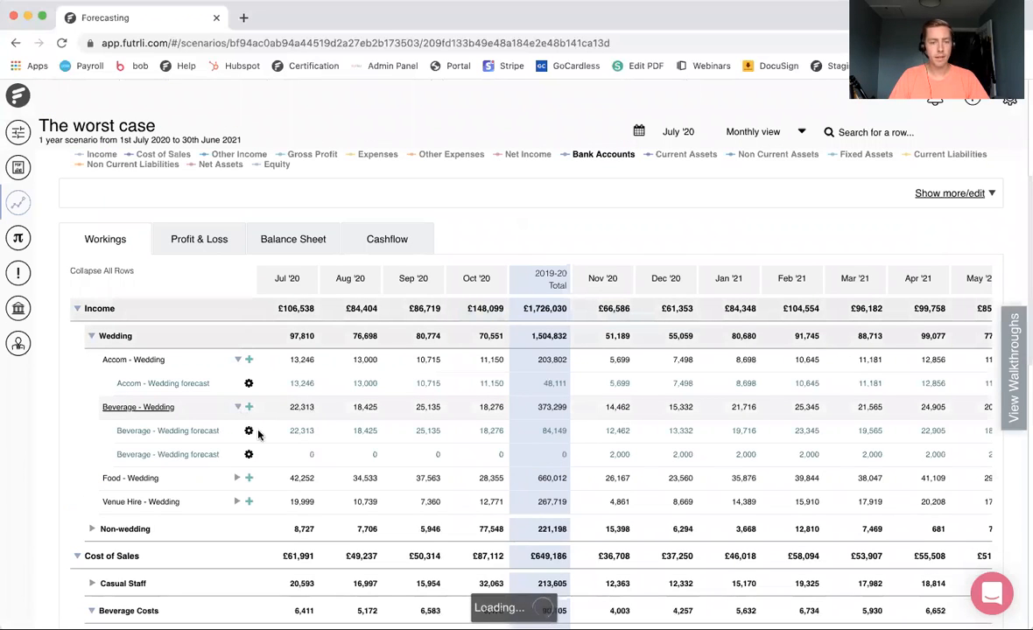
click(248, 430)
click(233, 457)
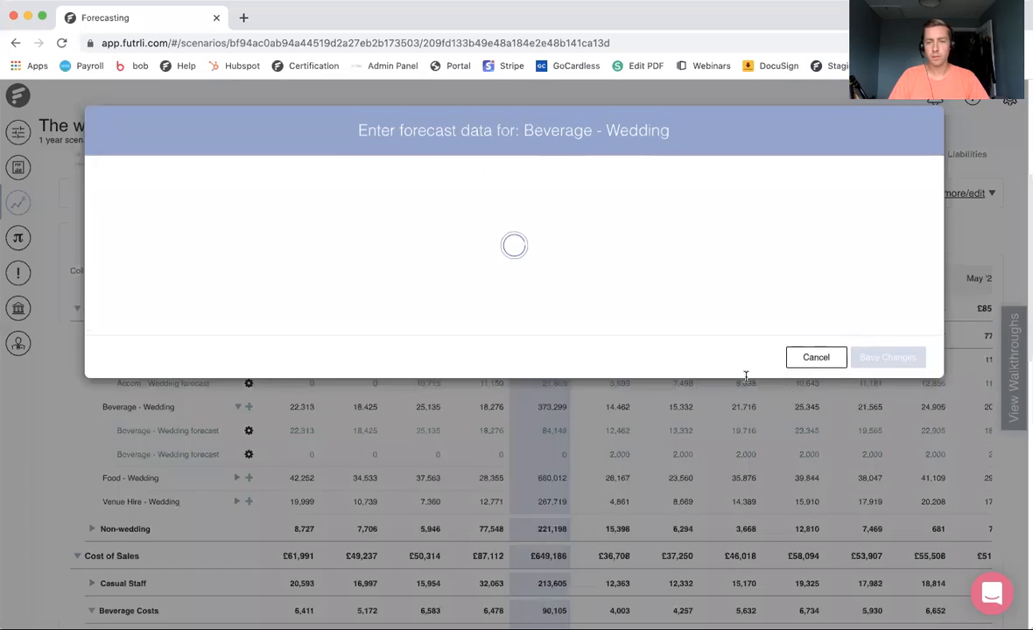
click(472, 377)
click(472, 399)
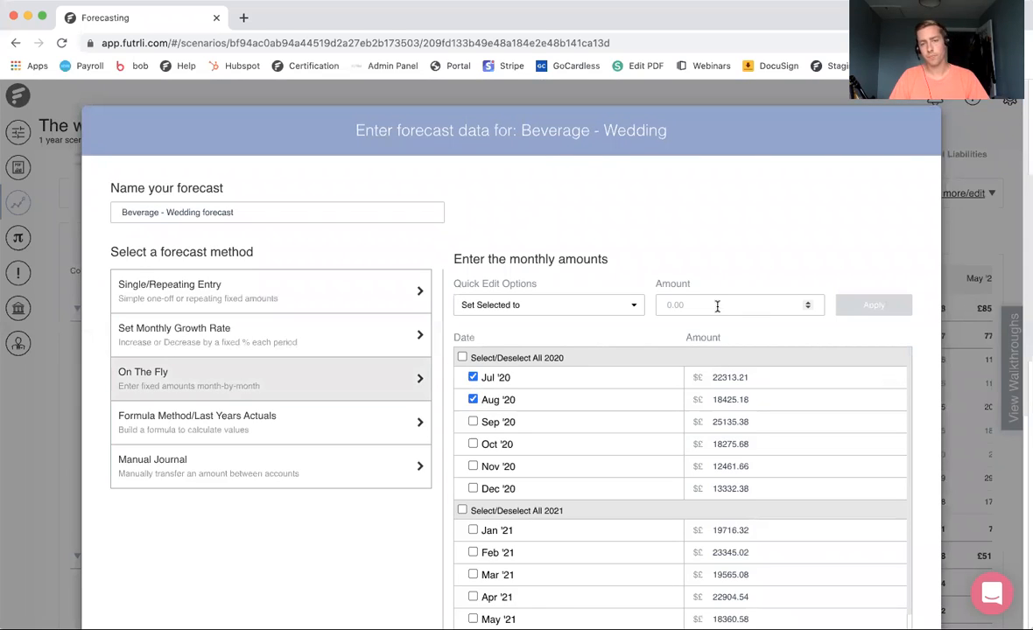
click(716, 306)
text(0)
click(857, 306)
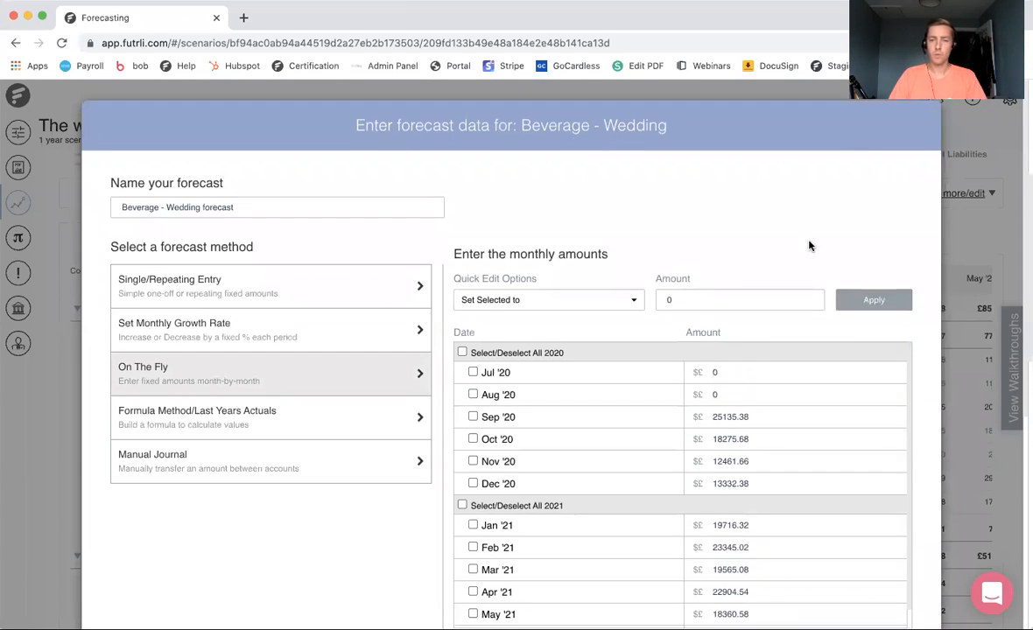
Set the Beverage - Wedding forecast's payment profile to 45 days and save the changes.
scroll(664, 354, down, 4)
drag(567, 474, 513, 475)
text(45)
click(906, 583)
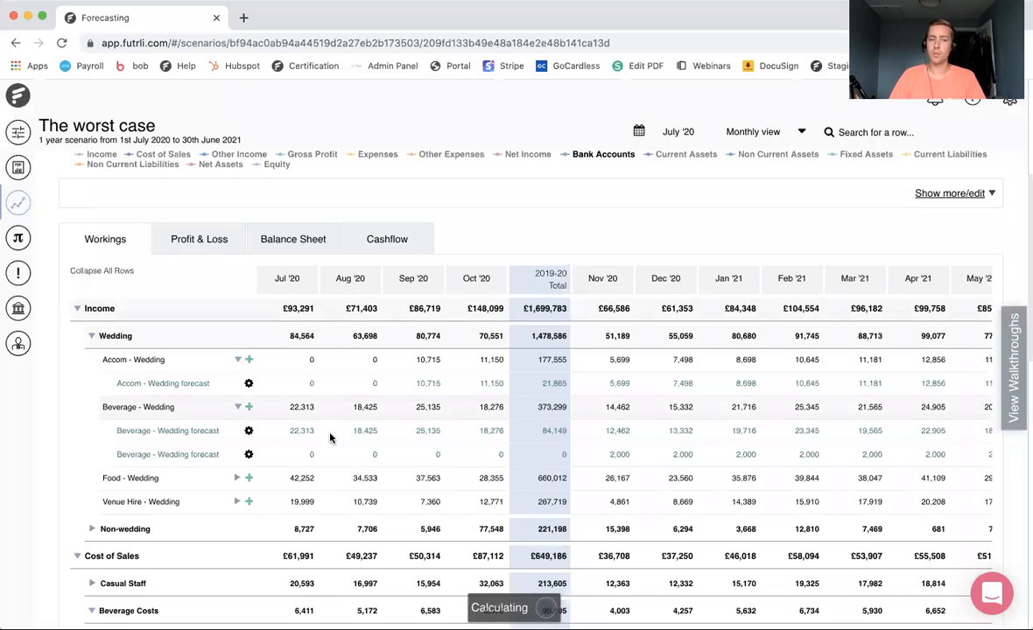
Open the Food - Wedding forecast for editing and set its Jul '20 and Aug '20 amounts to 0.
click(237, 477)
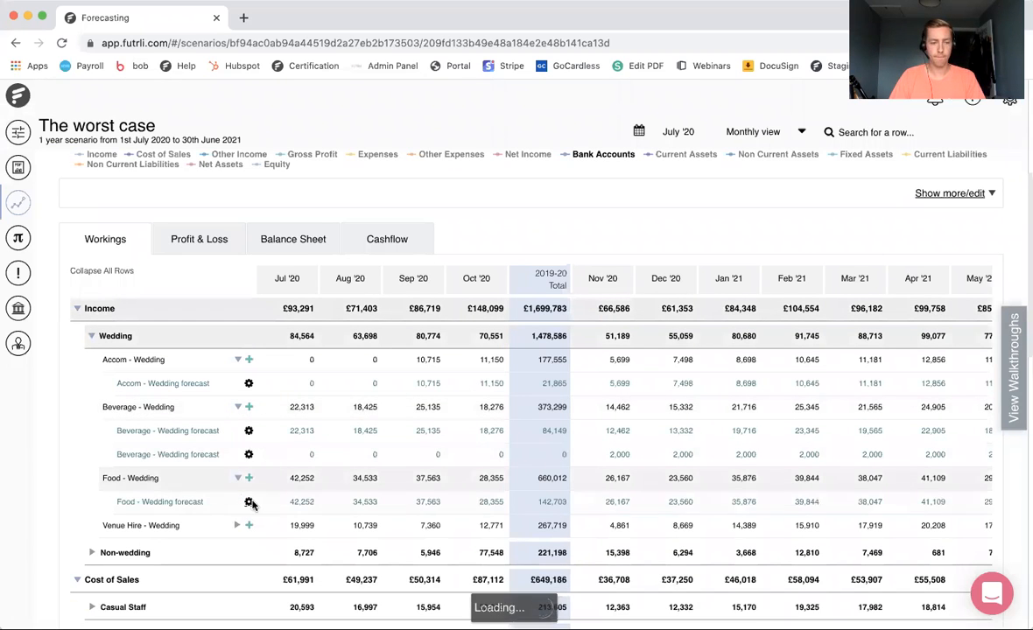
click(248, 506)
click(182, 525)
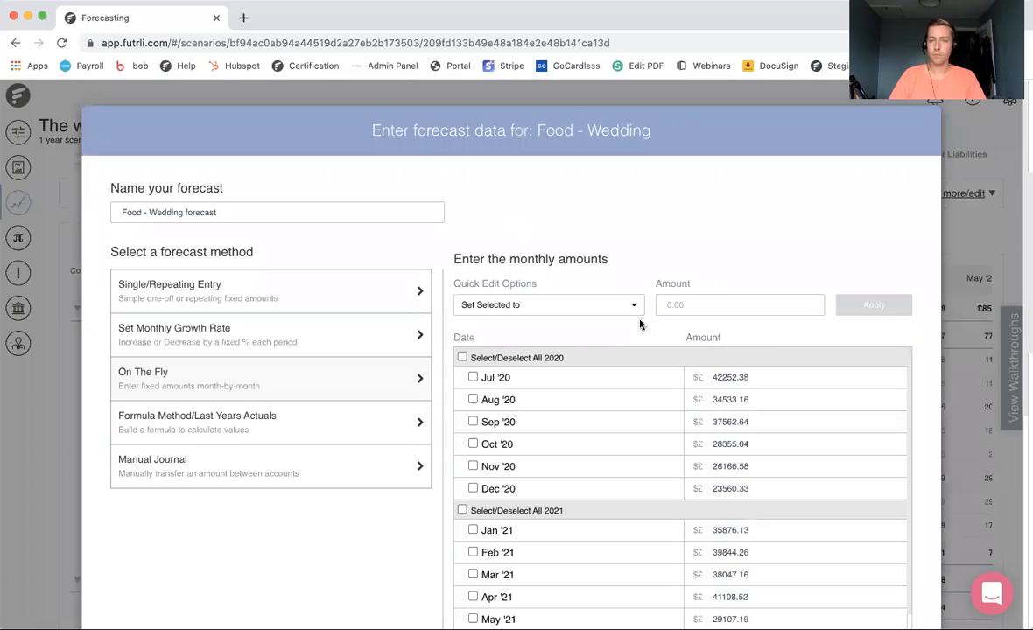
click(700, 304)
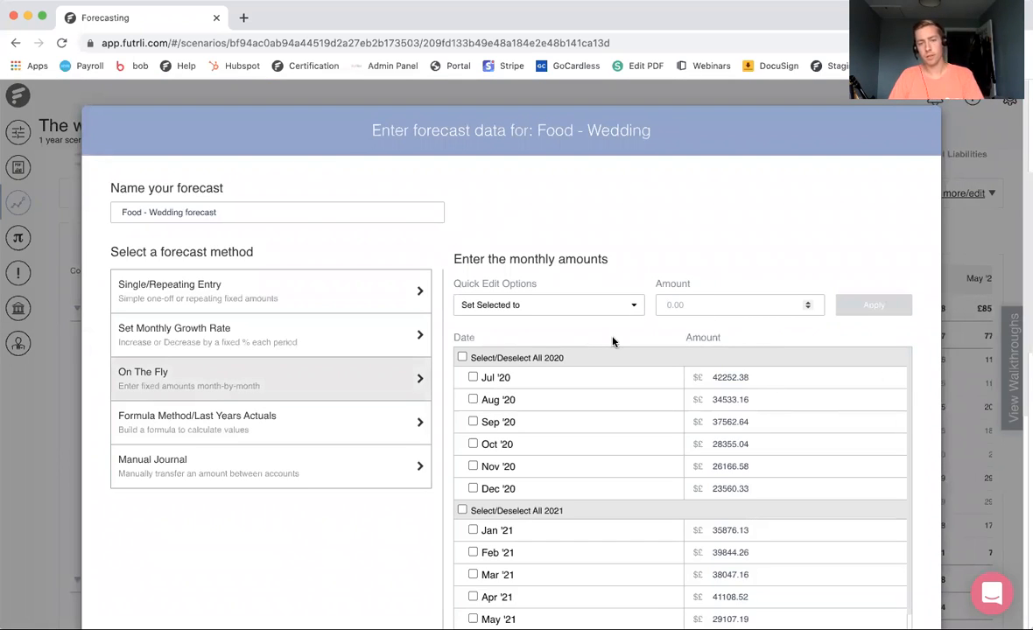
text(0)
click(473, 376)
click(473, 399)
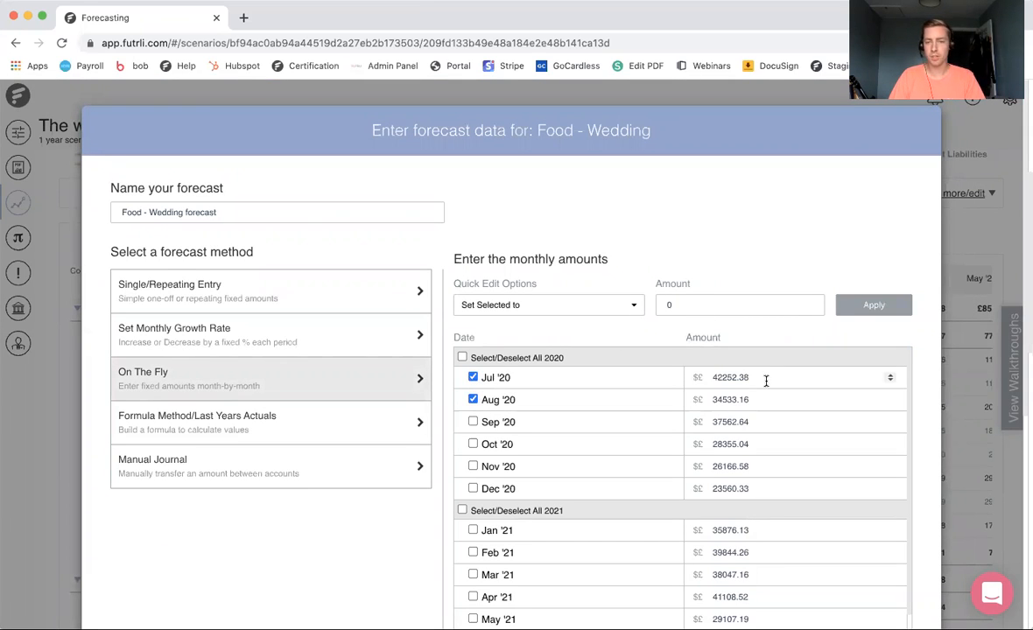
click(892, 306)
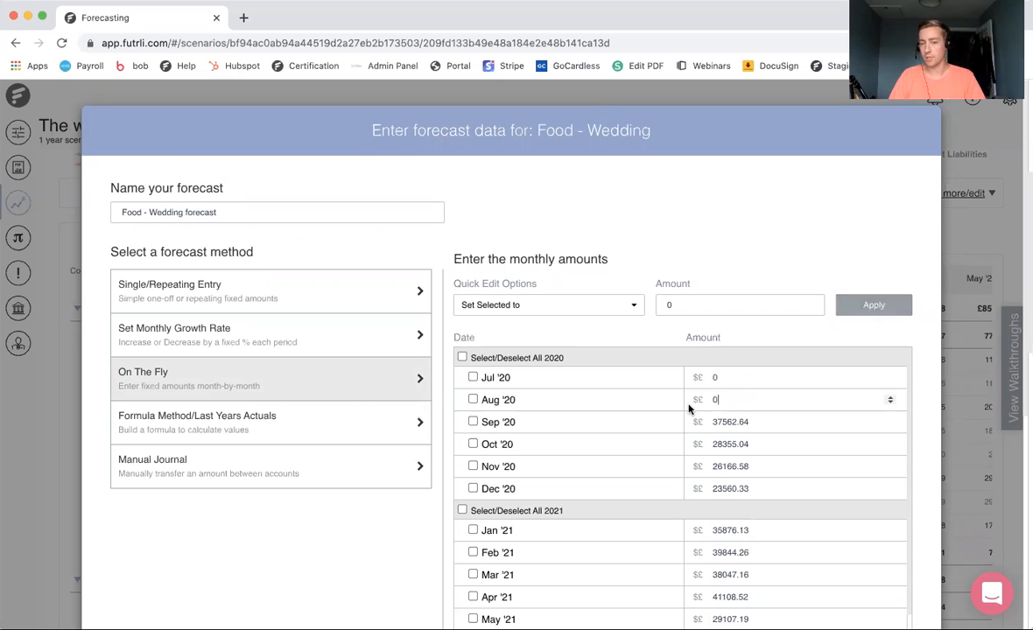
Enter 2345235 directly as the Food - Wedding forecast's Aug '20 amount and reset it to 0.
click(744, 400)
text(2345235)
drag(754, 401, 663, 402)
text(0)
View the quick edit options available for the forecast's monthly amounts.
scroll(887, 445, down, 3)
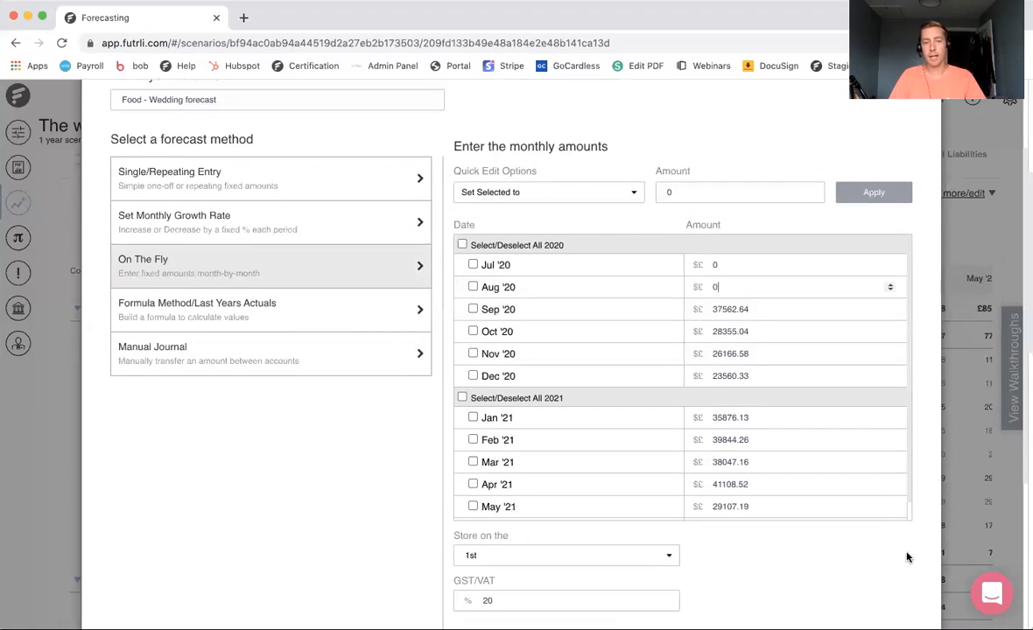
click(569, 193)
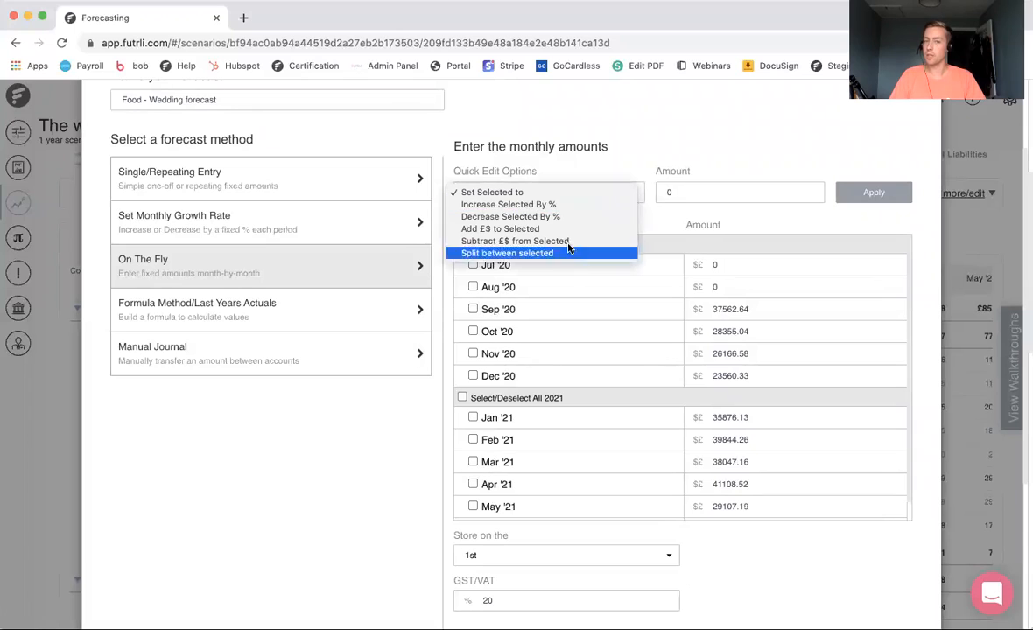
click(643, 155)
Set the Food - Wedding forecast's payment profile to 40 days and save the changes.
scroll(804, 568, down, 5)
drag(560, 480, 496, 481)
text(40)
click(885, 582)
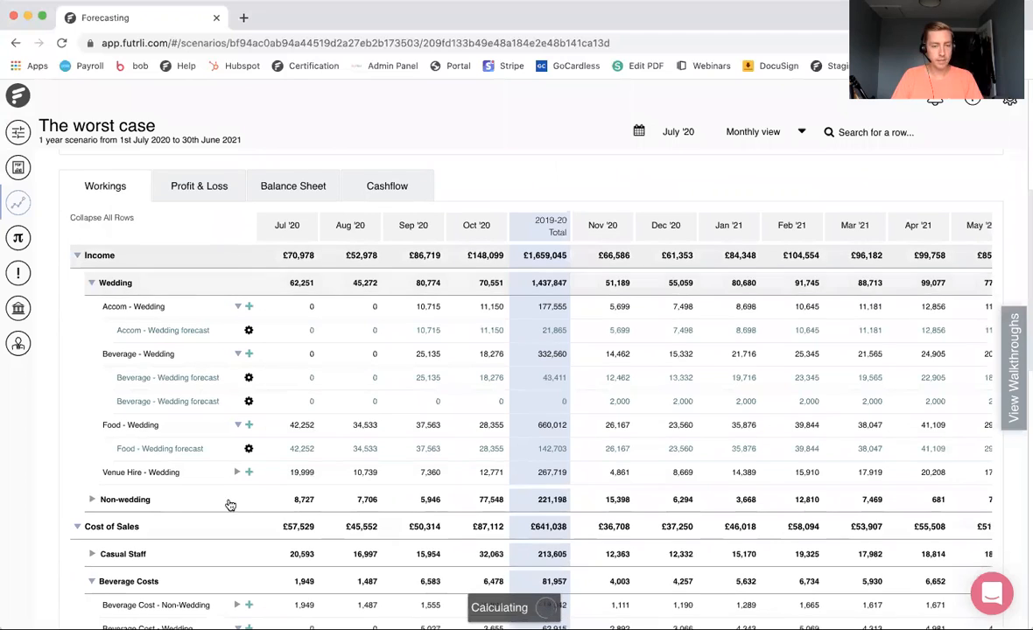
Set the Venue Hire - Wedding forecast's Jul '20 and Aug '20 amounts to 0, and save it with a longer single-payment delay.
click(235, 474)
click(249, 495)
click(226, 521)
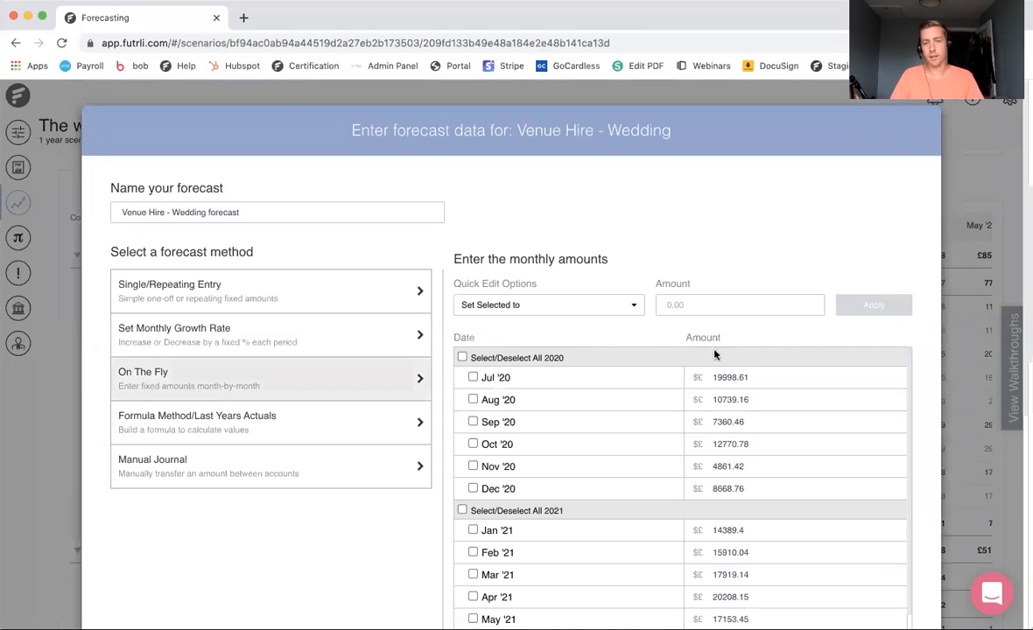
drag(766, 379, 668, 383)
text(0)
key(Tab)
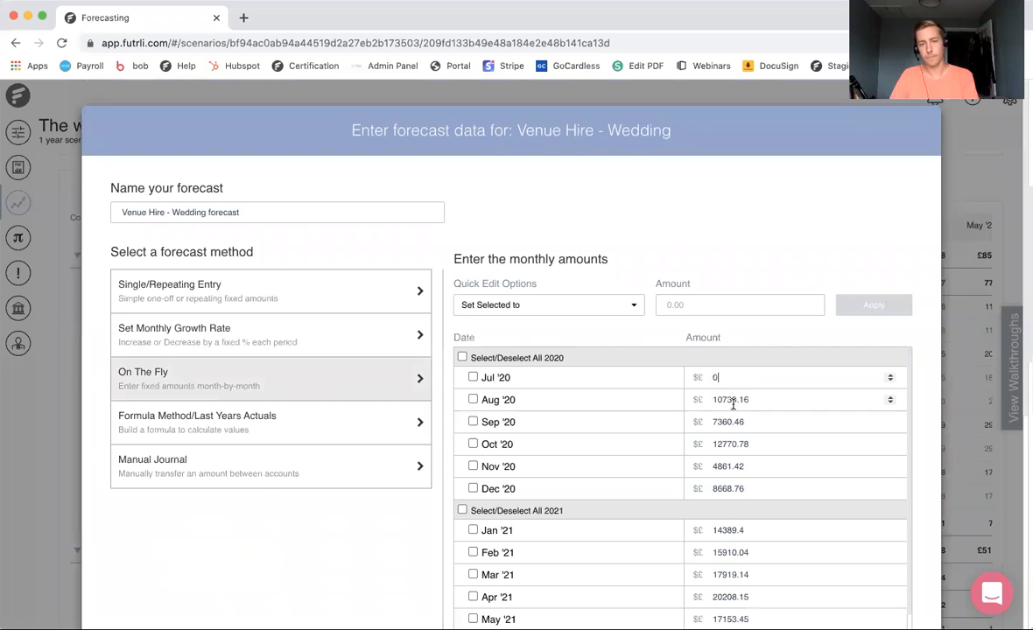
text(0)
scroll(901, 538, down, 5)
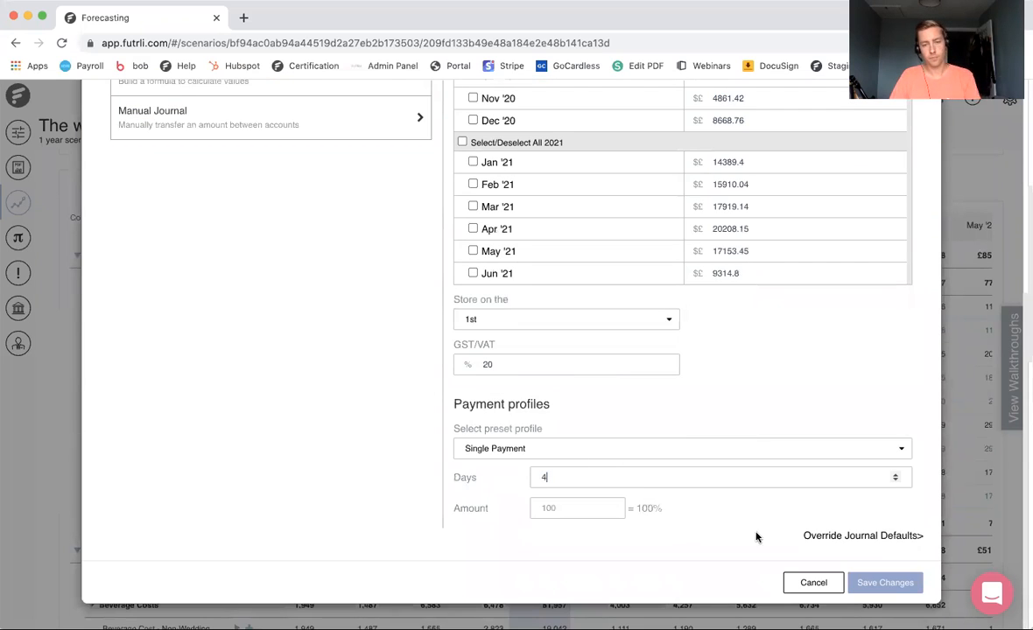
click(889, 582)
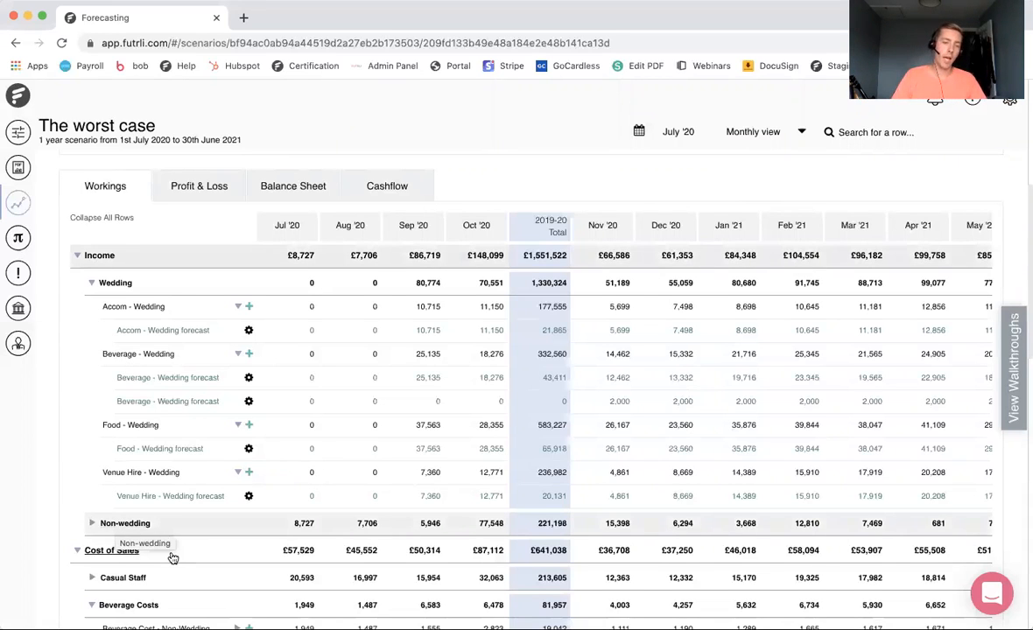
Open the Clearing opening balance forecast under Accounts Receivable for editing.
scroll(173, 555, down, 1)
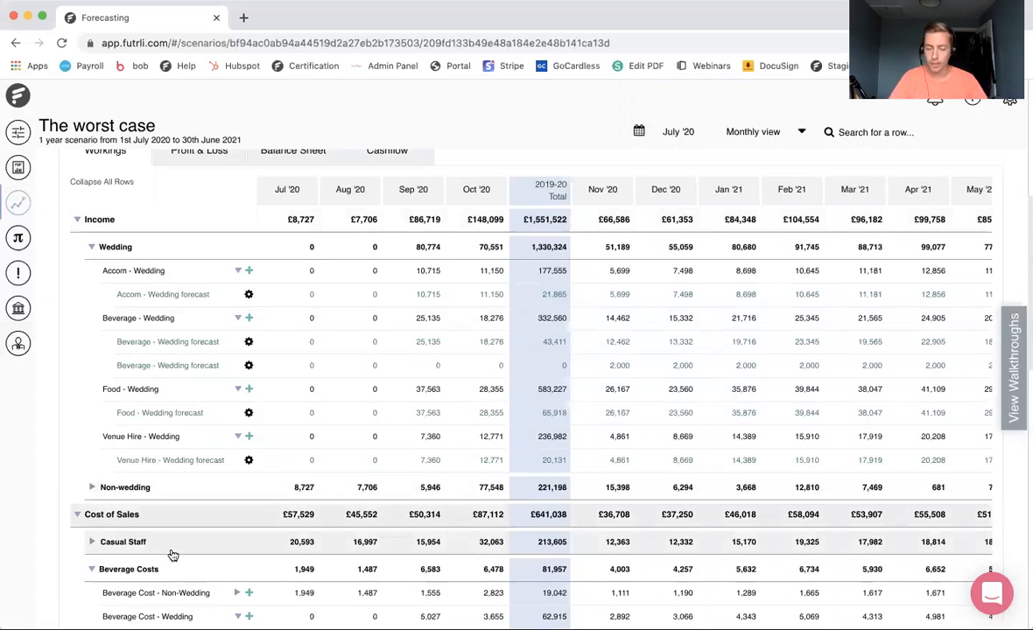
scroll(8, 555, down, 5)
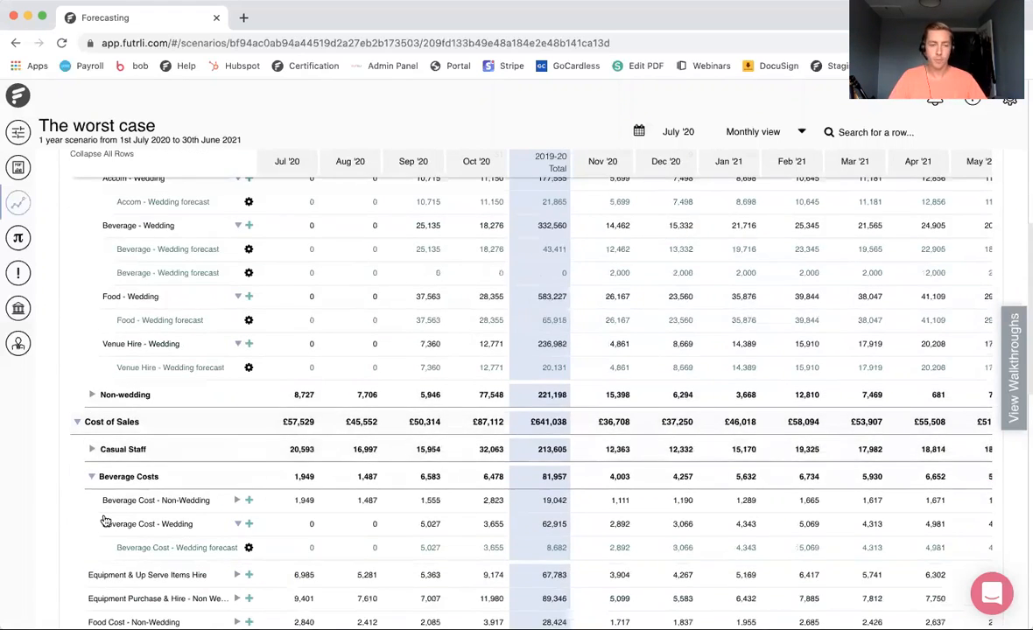
scroll(105, 520, down, 2)
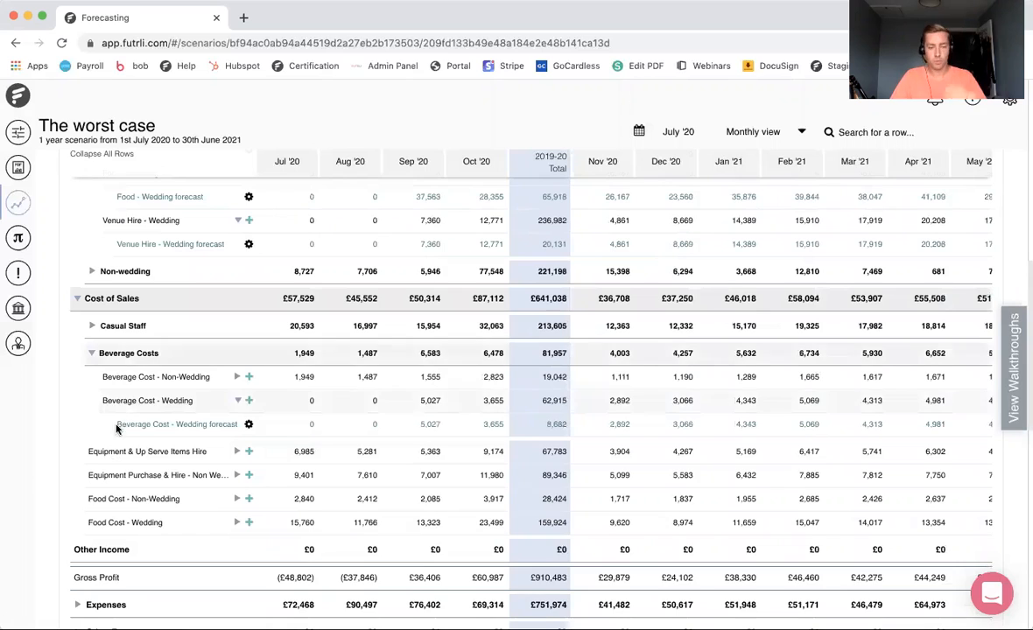
scroll(116, 430, down, 4)
scroll(123, 446, down, 4)
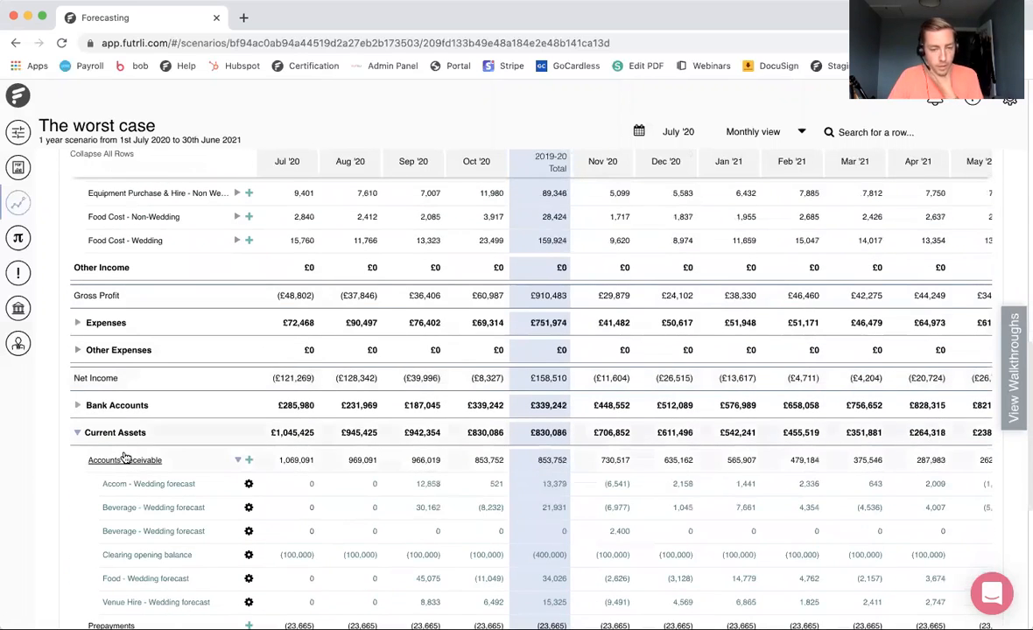
scroll(153, 465, down, 1)
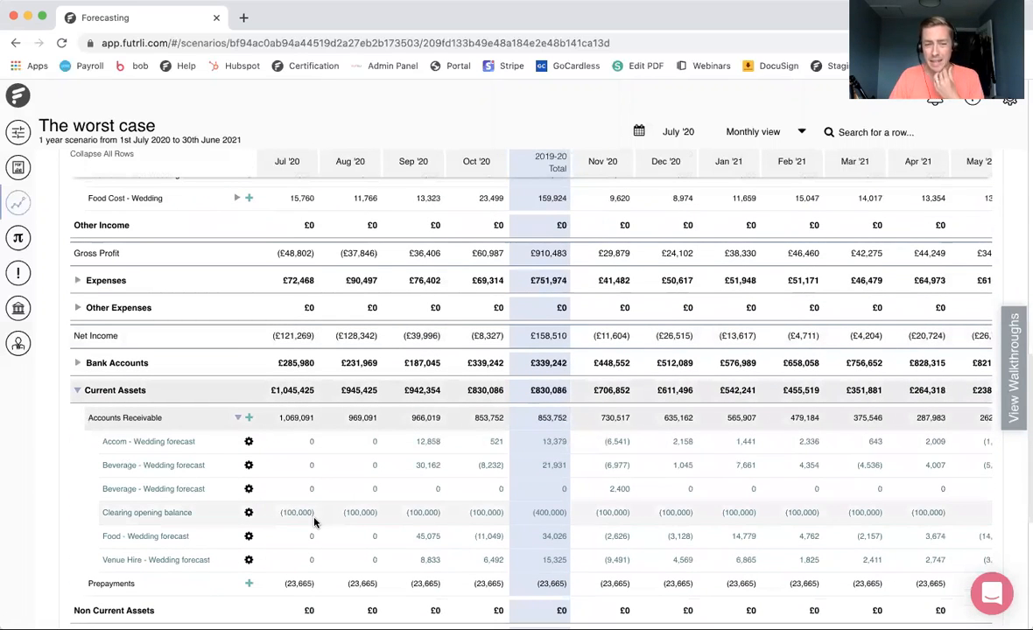
click(249, 513)
scroll(262, 528, down, 1)
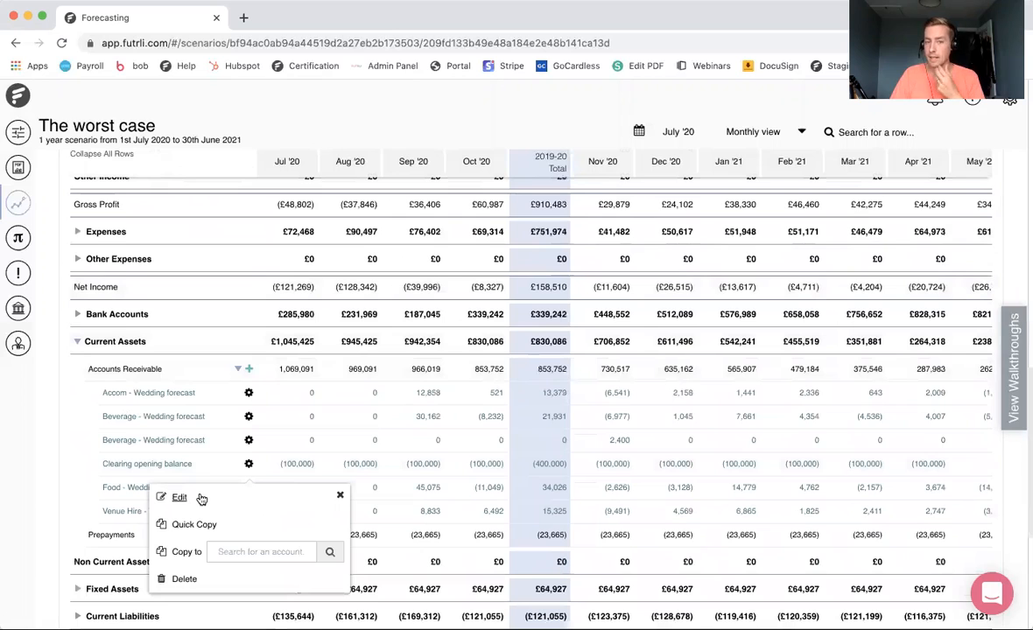
click(179, 497)
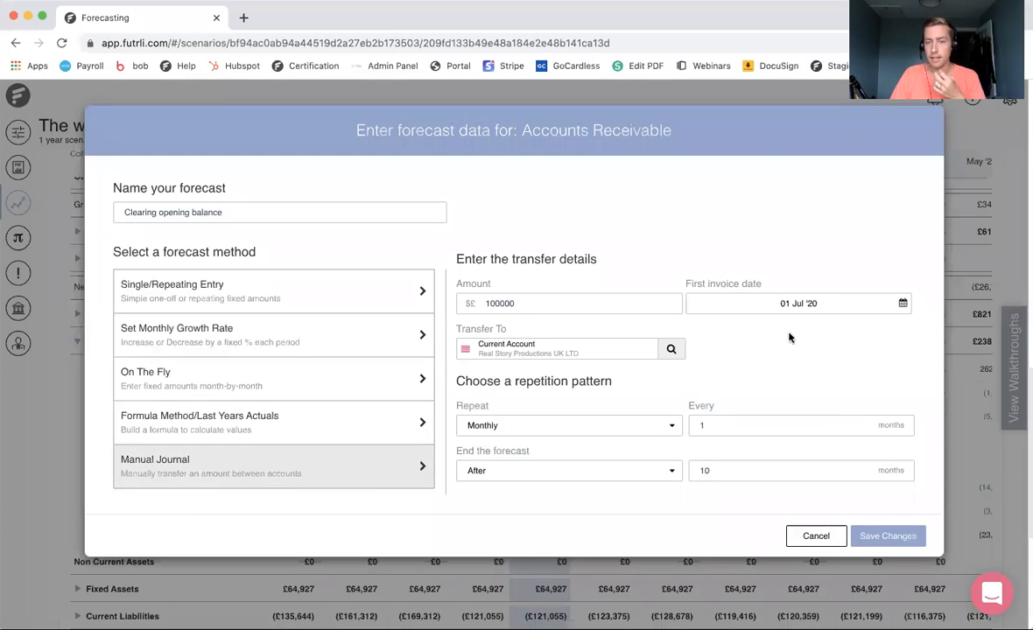
Set the Clearing opening balance transfer's first invoice date to 01 Dec '20 and save the changes.
click(783, 302)
click(682, 299)
click(683, 300)
click(682, 300)
click(683, 299)
click(682, 300)
click(557, 348)
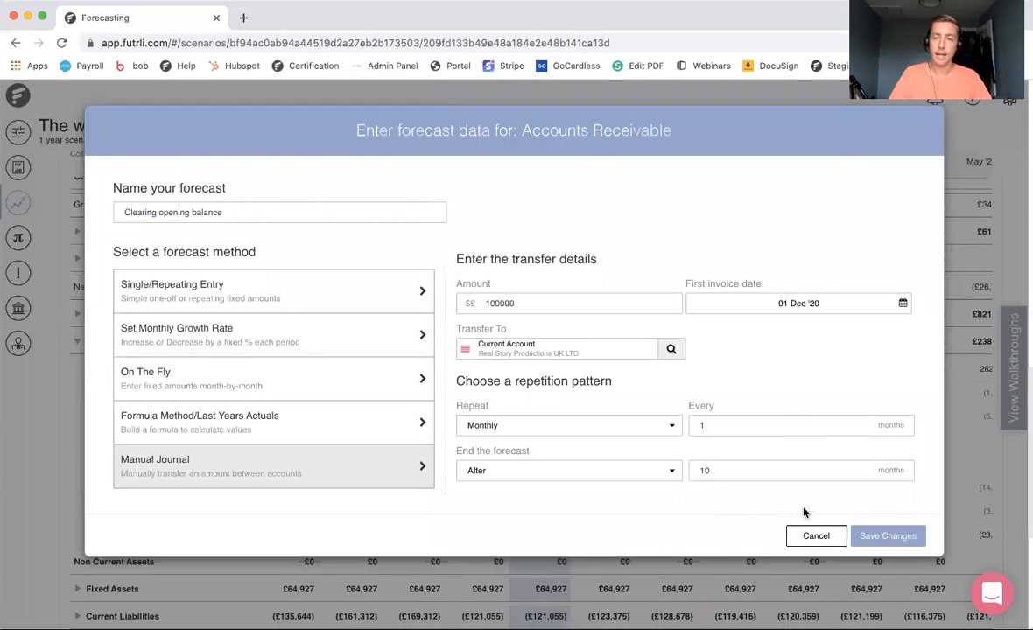
click(880, 537)
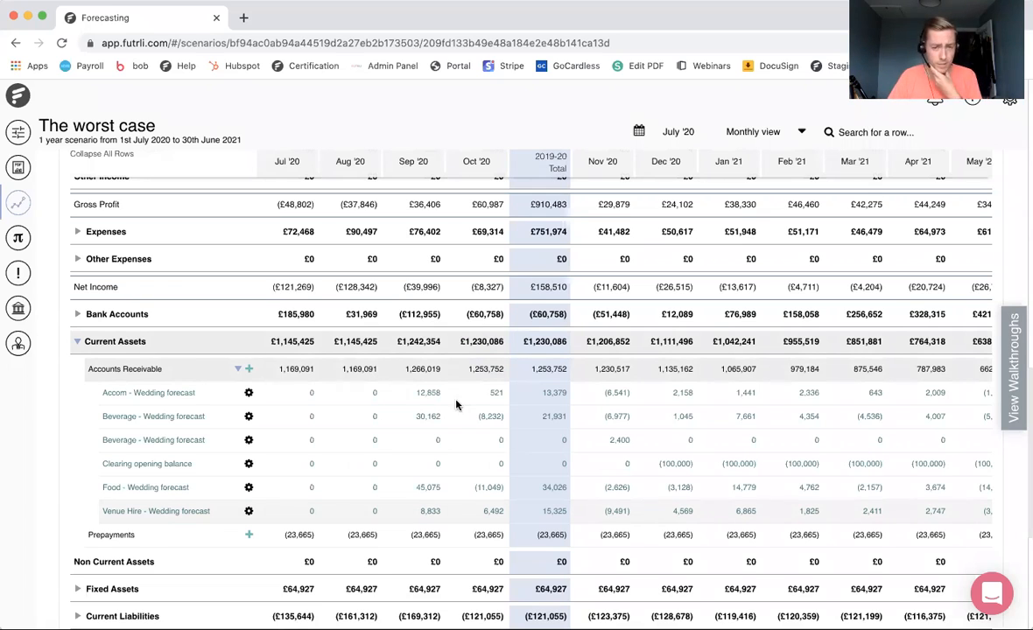
Review the worst case scenario's Profit & Loss, Balance Sheet and Cashflow reports.
scroll(468, 438, up, 5)
scroll(471, 439, up, 4)
scroll(471, 440, up, 1)
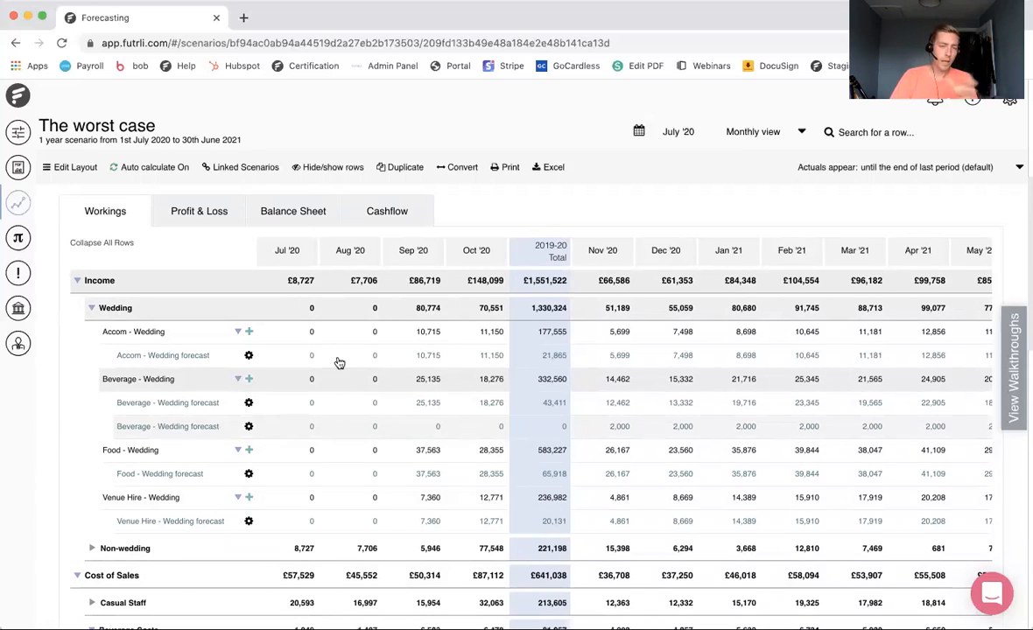
click(198, 211)
click(289, 213)
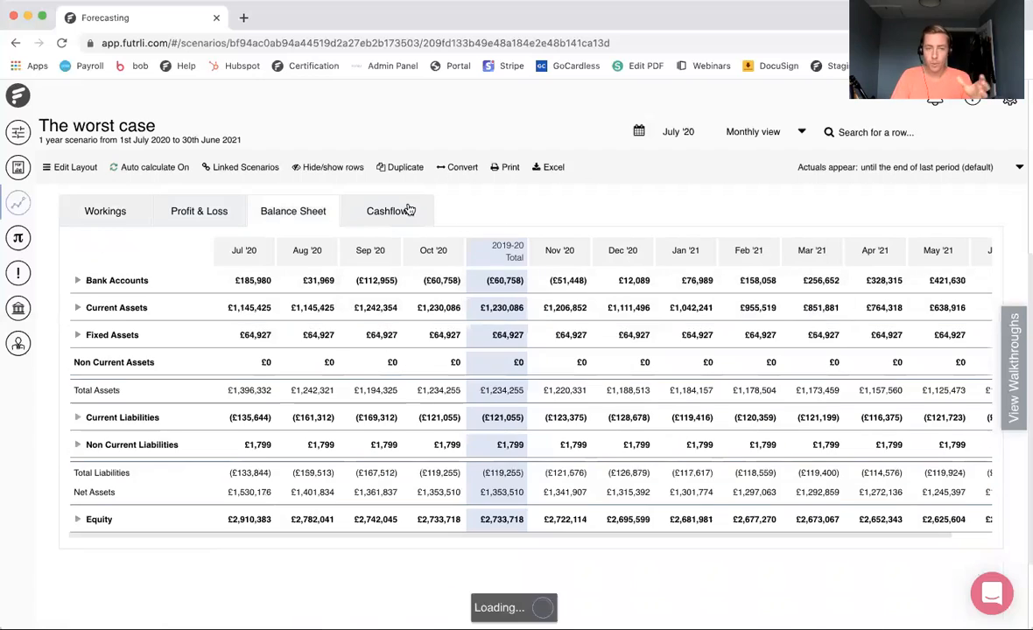
click(407, 214)
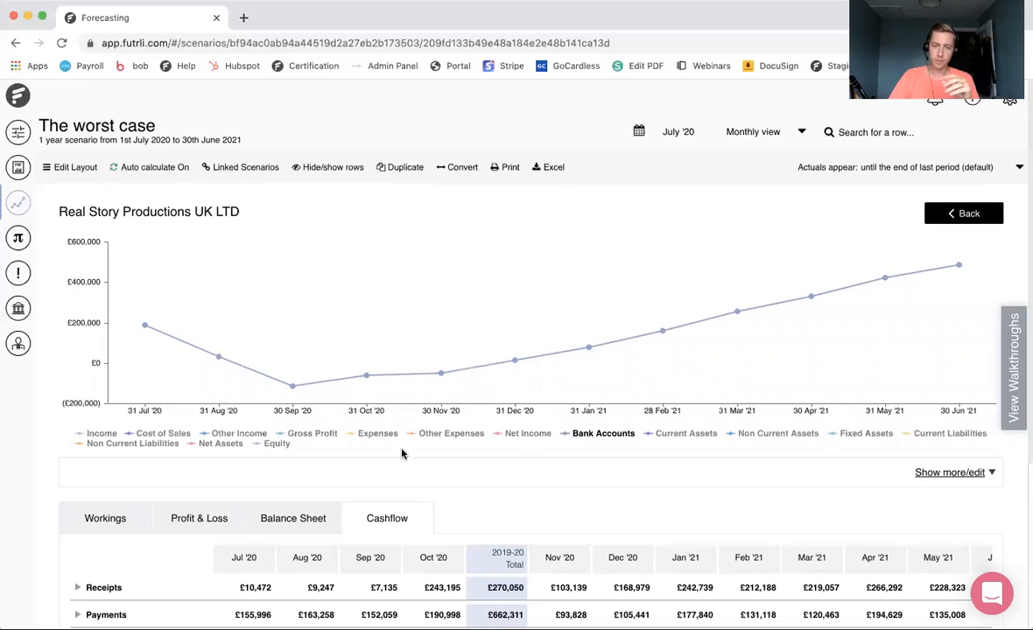
Create a new dashboard board and name it "Model for the new normal".
click(22, 135)
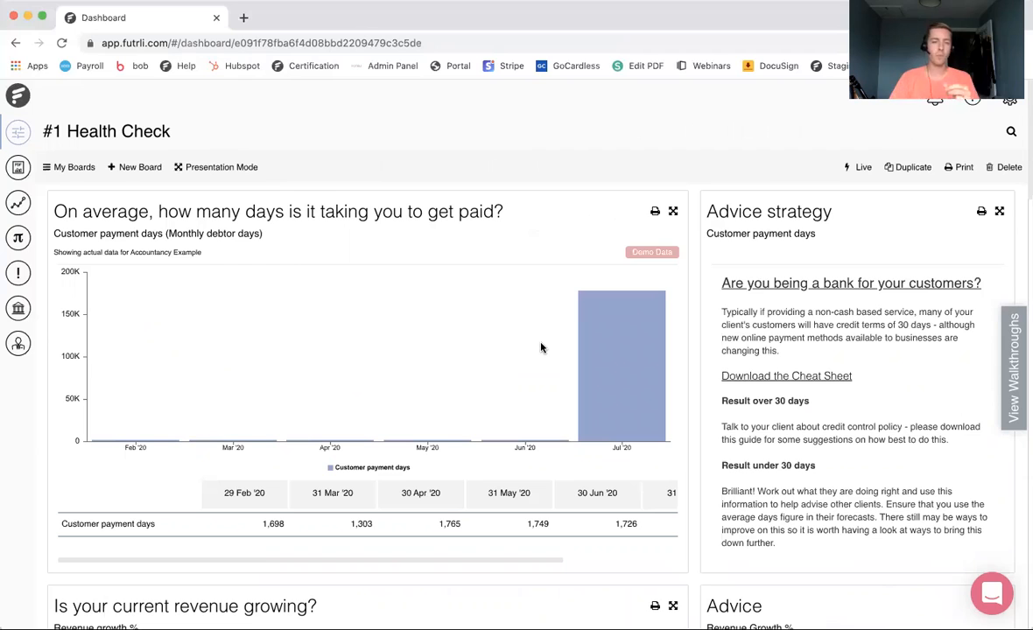
click(141, 167)
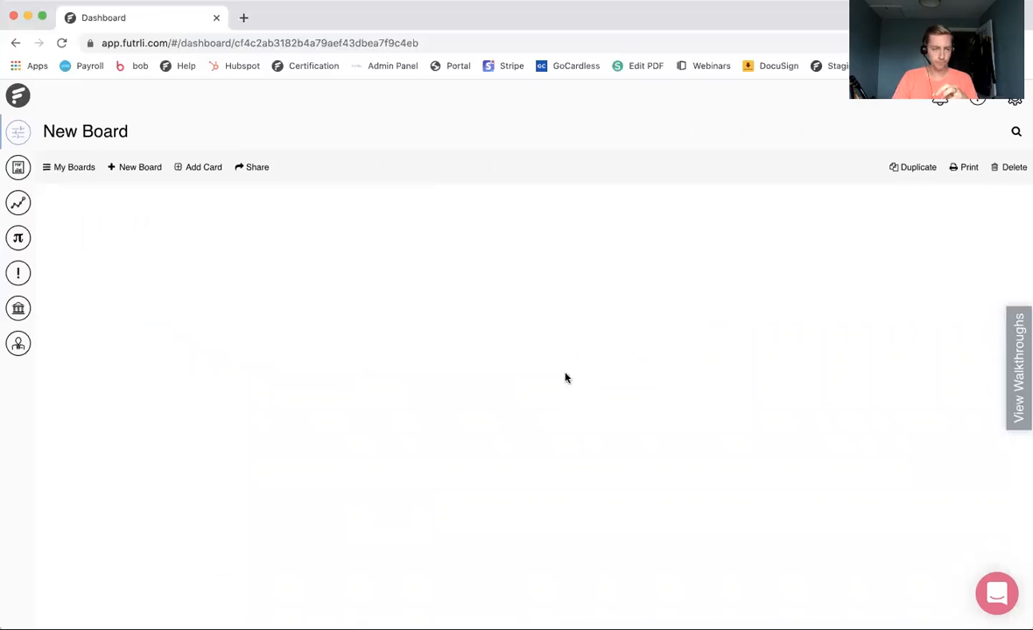
click(99, 131)
text(Model for the new normal)
key(Return)
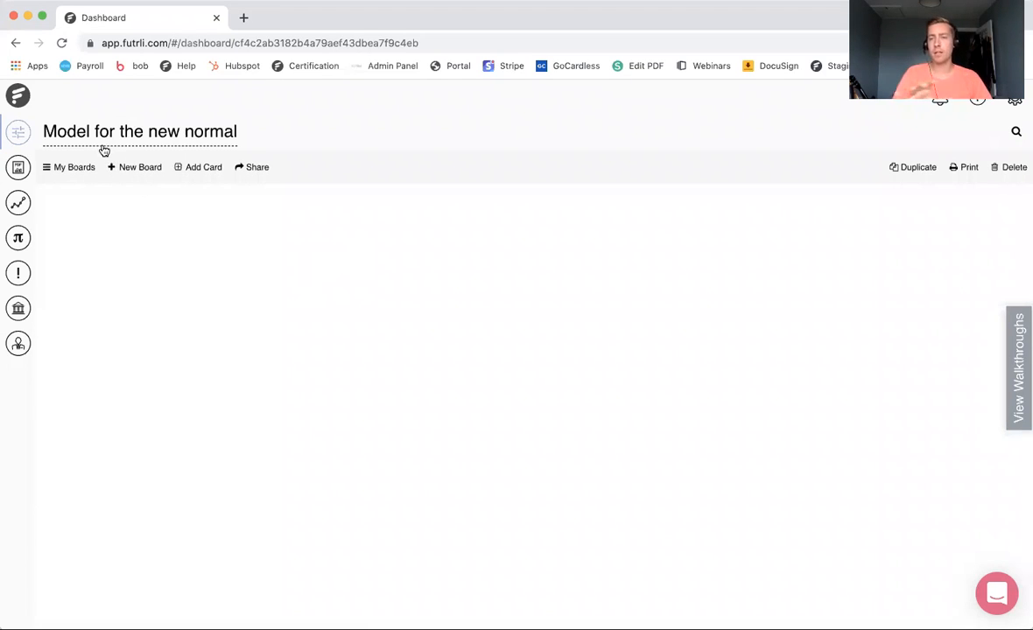
Add the "Profit & Loss - This Year vs Last Year" comparison card to the board and widen it to about double.
click(203, 168)
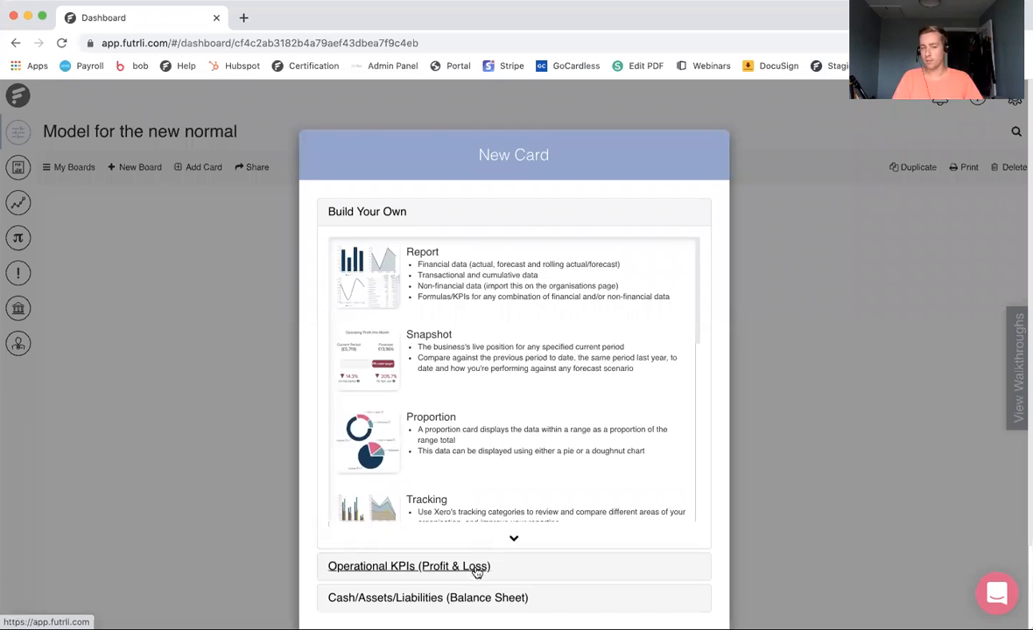
scroll(495, 598, down, 1)
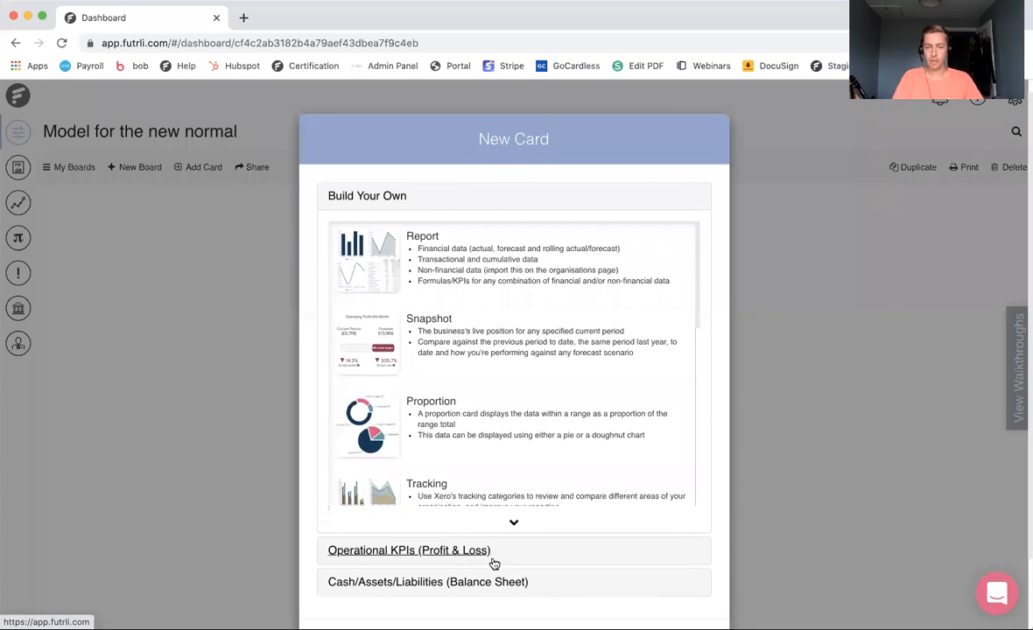
click(458, 551)
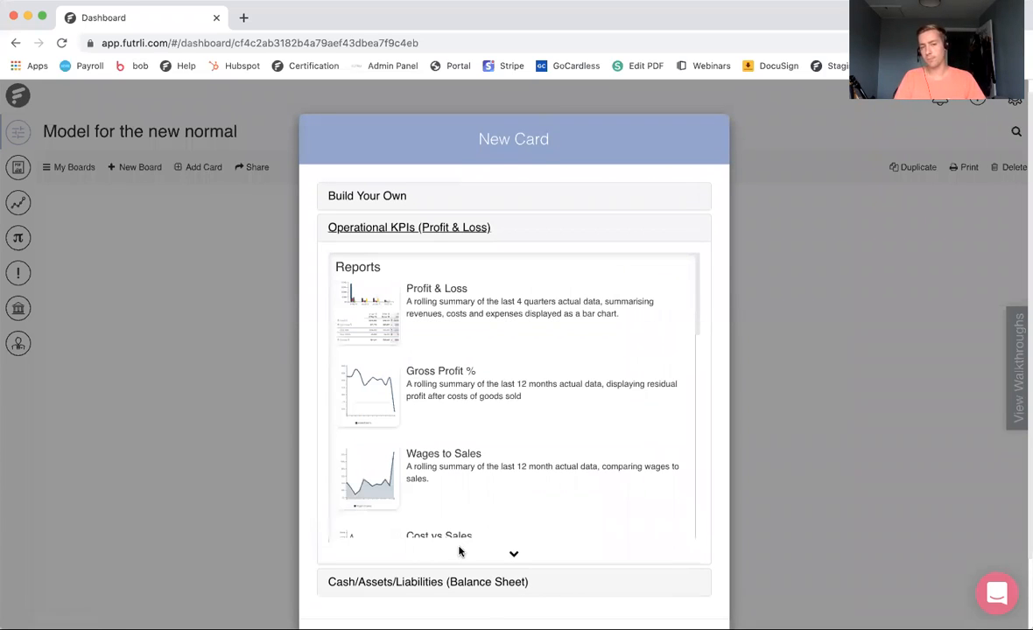
scroll(445, 423, down, 5)
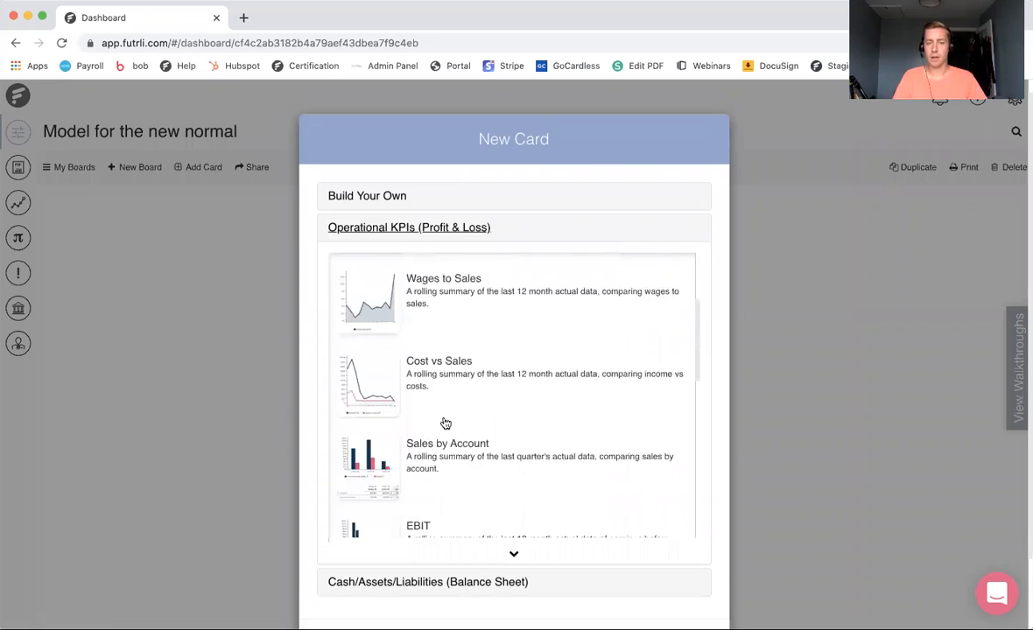
scroll(446, 424, down, 2)
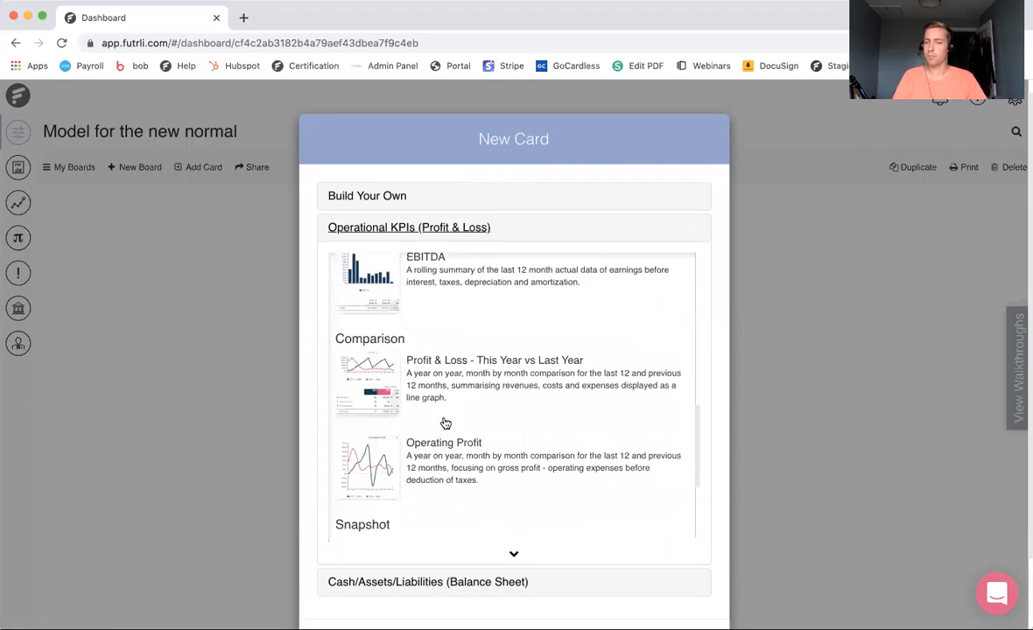
click(523, 374)
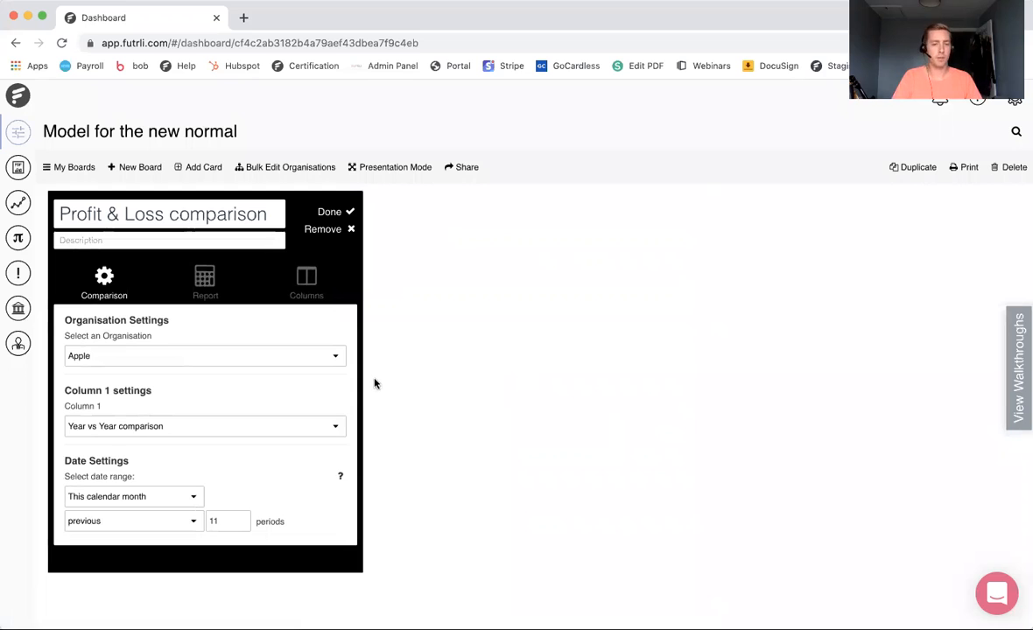
drag(363, 385, 504, 399)
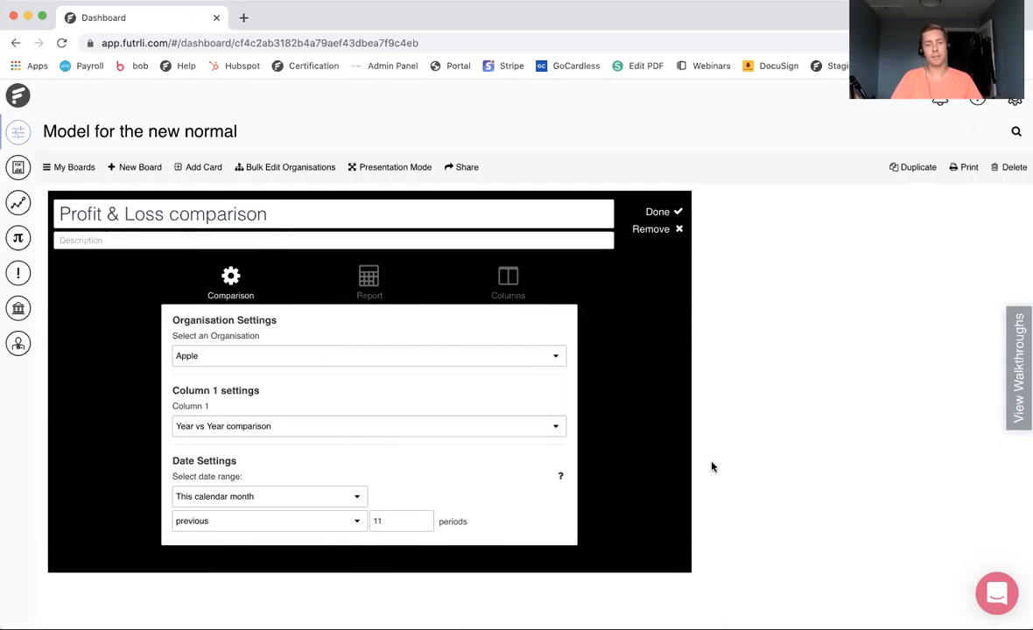
Set the card's organisation to Real Story Productions UK LTD, comparing The best case in column 1 with The worst case in column 2.
click(231, 354)
click(271, 376)
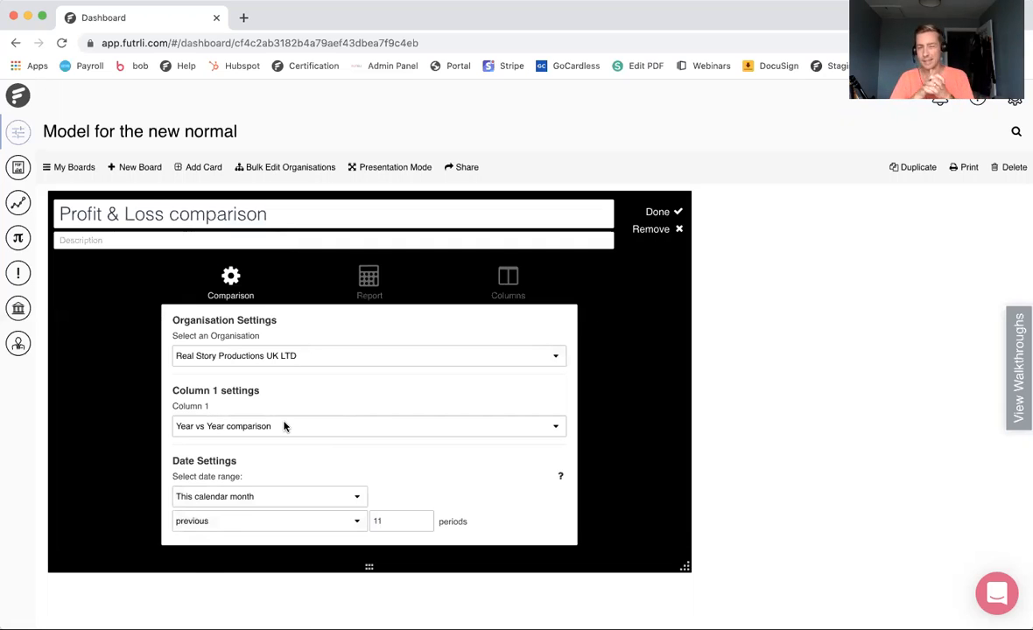
click(283, 426)
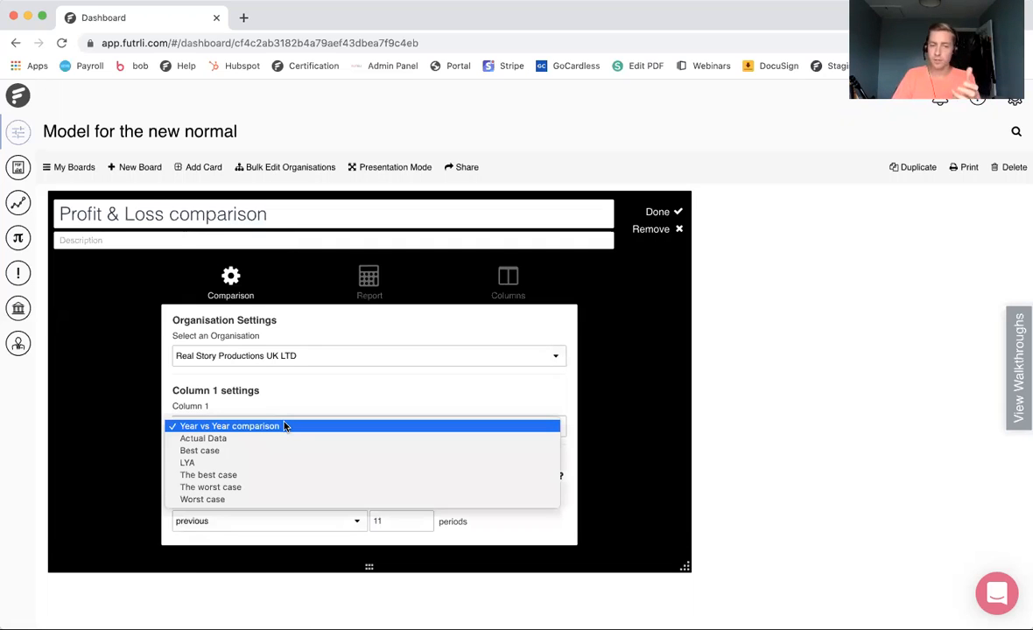
click(260, 477)
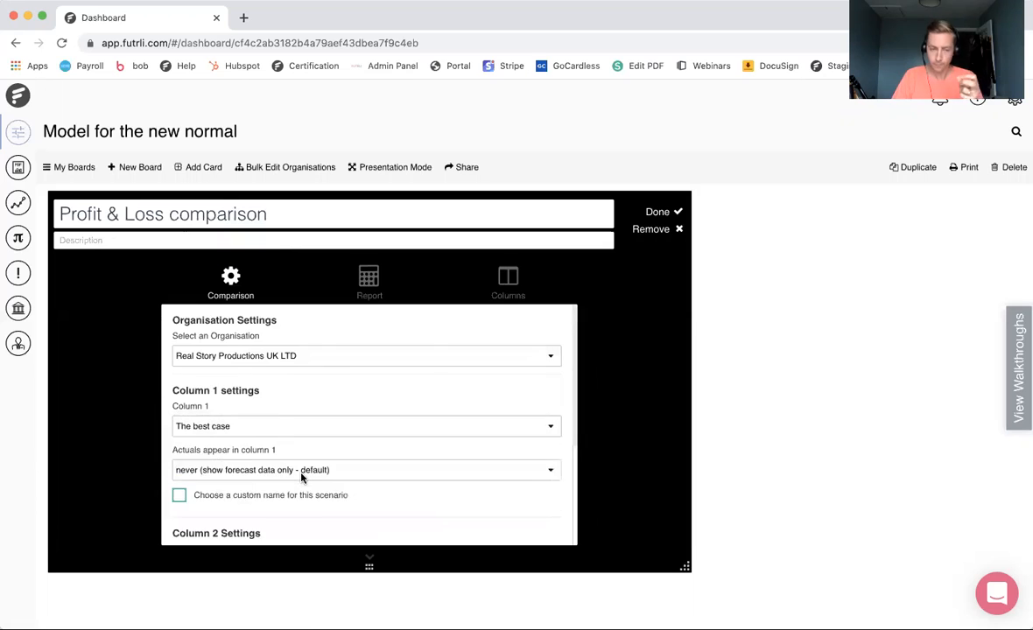
scroll(262, 508, down, 3)
click(243, 490)
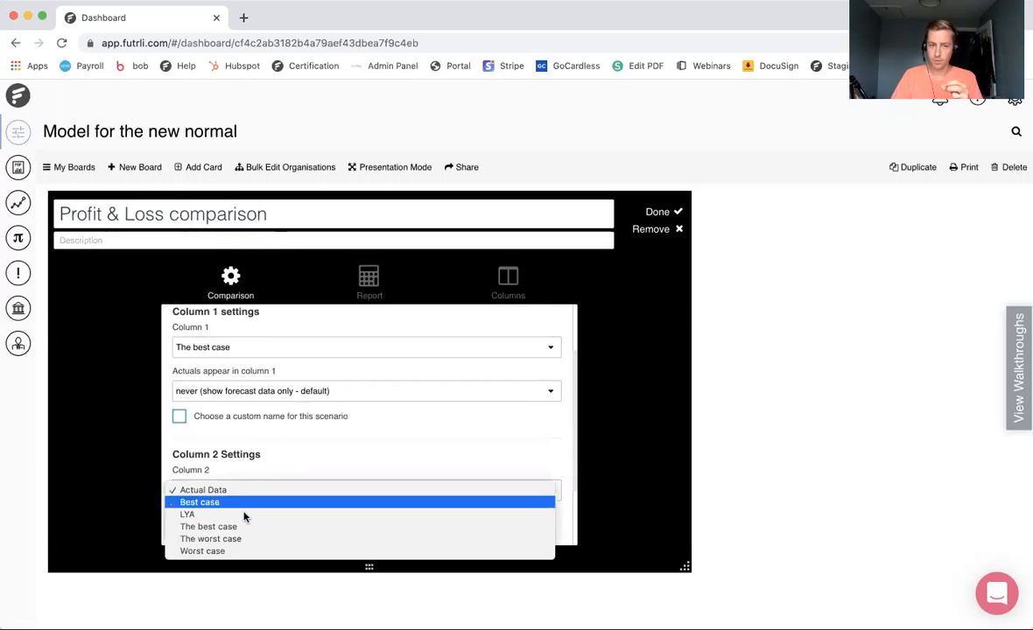
click(230, 539)
scroll(367, 446, down, 1)
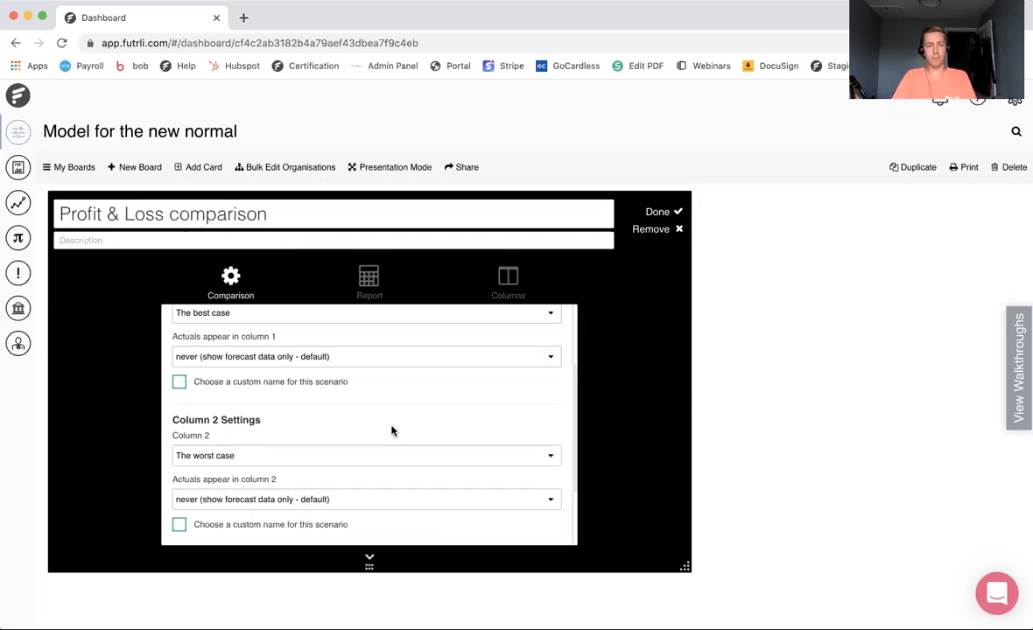
Make the Profit & Loss comparison card's date range cover the 11 periods following this calendar month.
scroll(391, 430, down, 3)
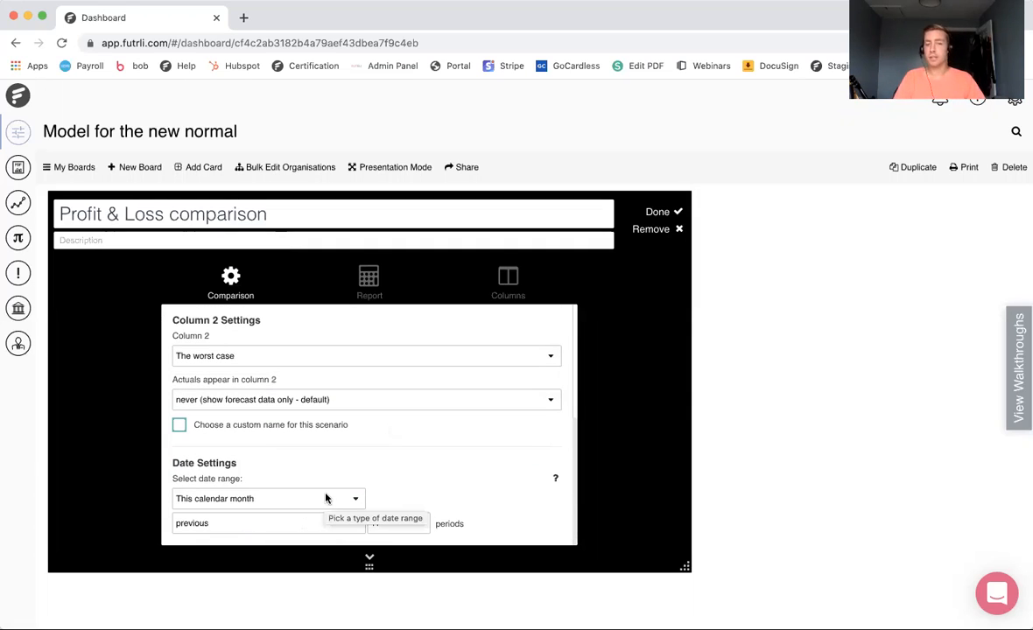
click(252, 525)
click(249, 535)
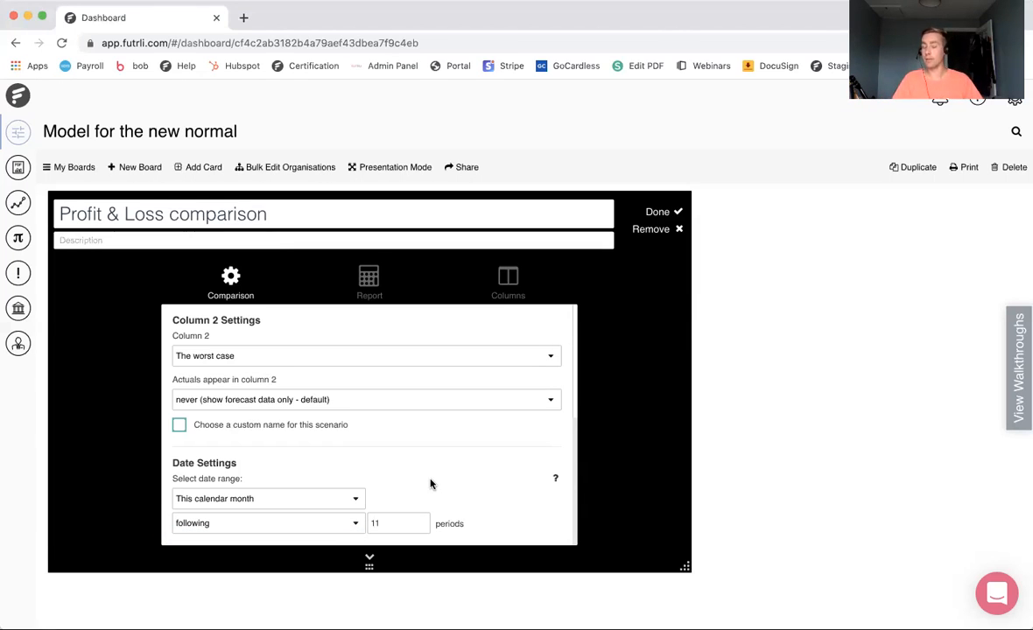
Check the report rows of the Profit & Loss comparison card and turn off its chart.
click(369, 292)
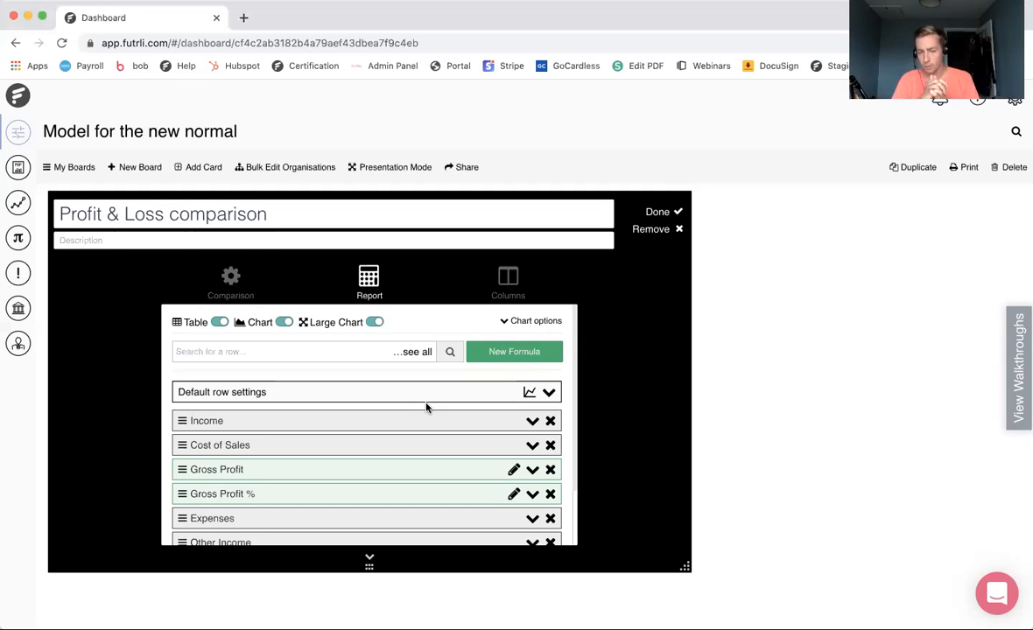
scroll(426, 406, down, 2)
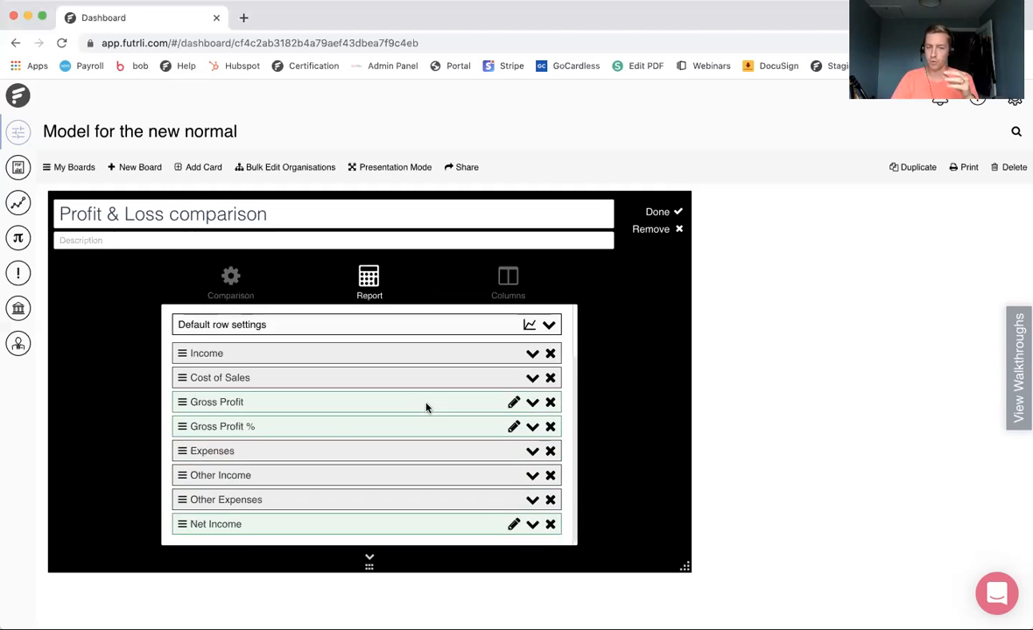
scroll(427, 406, up, 1)
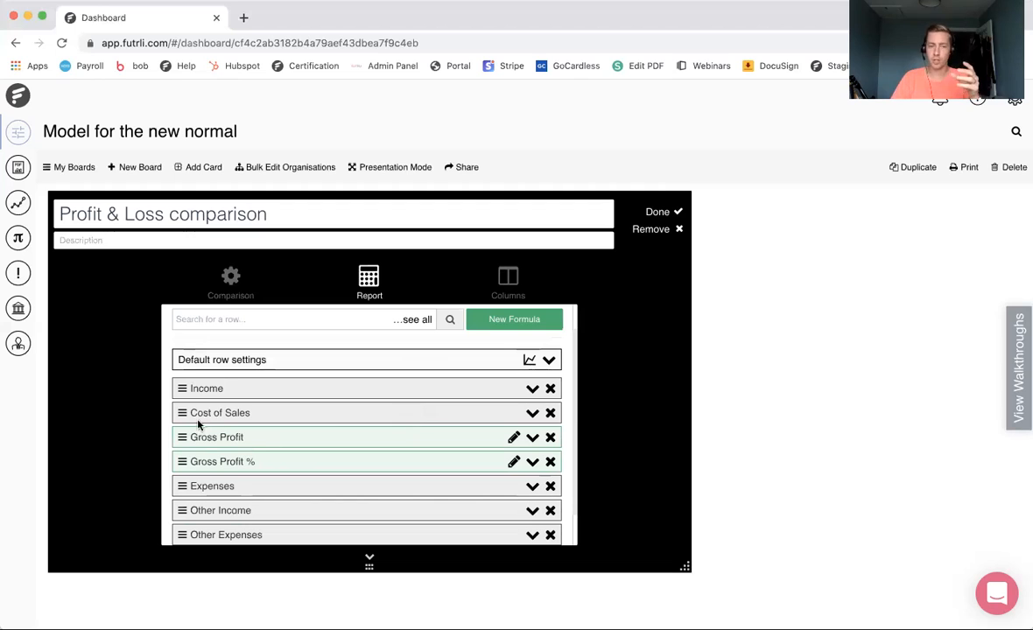
mouse_move(182, 413)
mouse_down()
mouse_move(181, 449)
mouse_move(182, 416)
mouse_up()
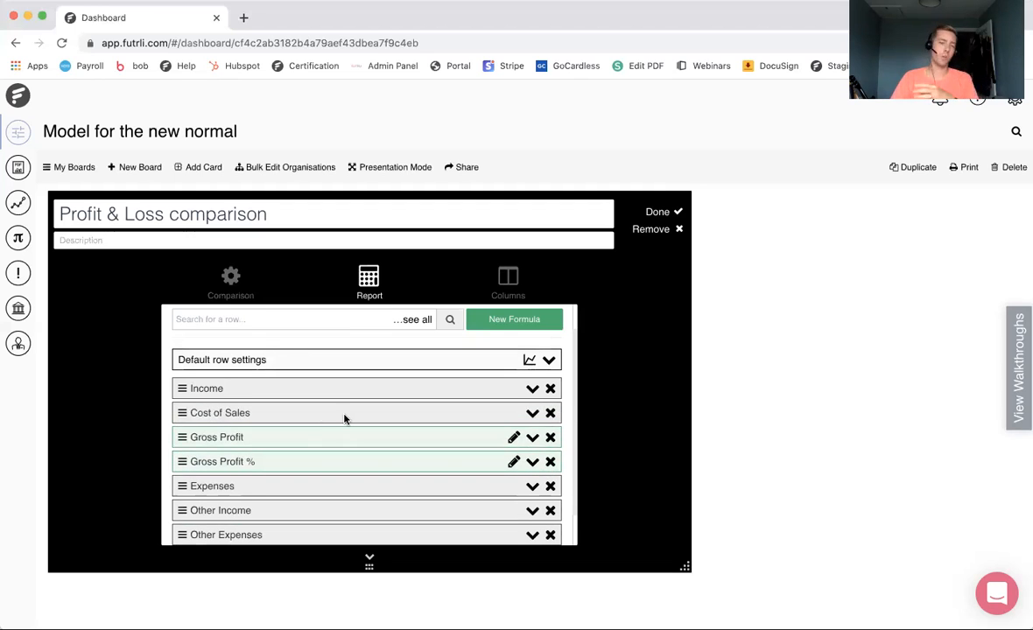
scroll(344, 419, up, 1)
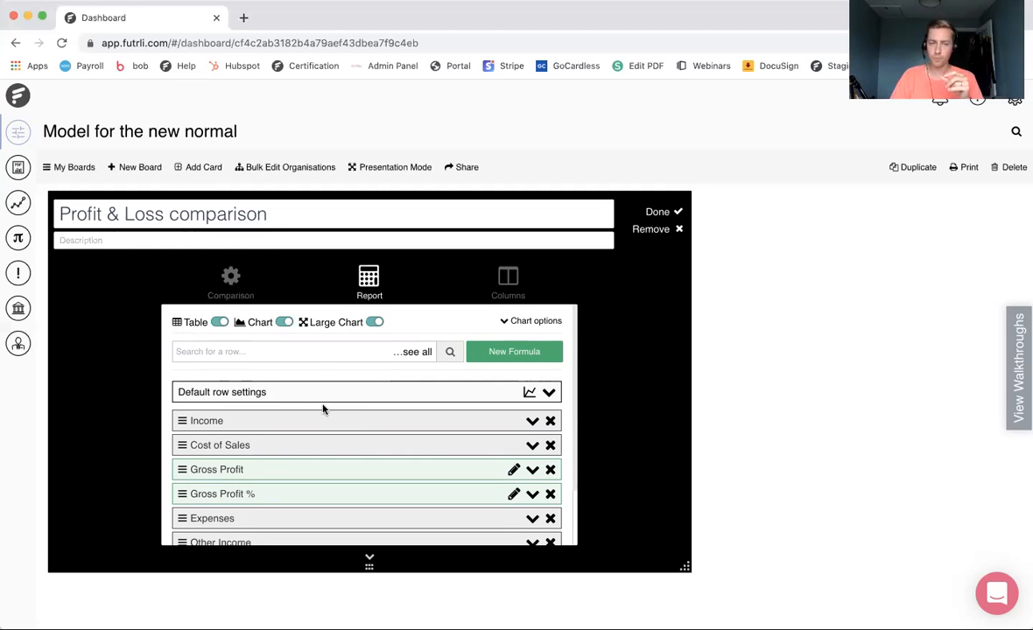
click(285, 323)
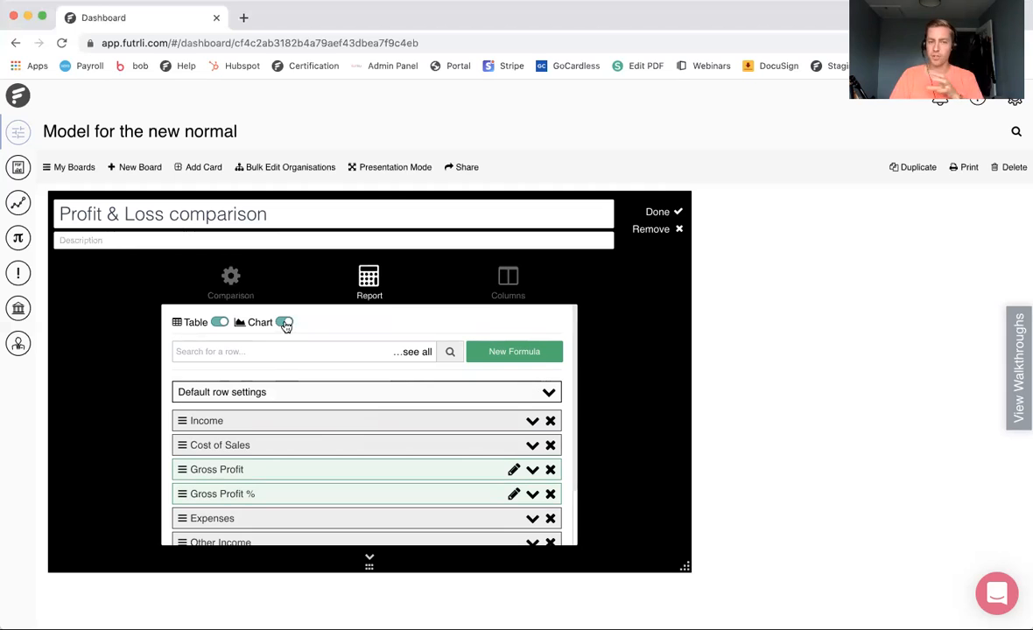
Remove the Column % variances and Column £$ variances from the Profit & Loss comparison card and finish editing it.
click(509, 282)
click(186, 394)
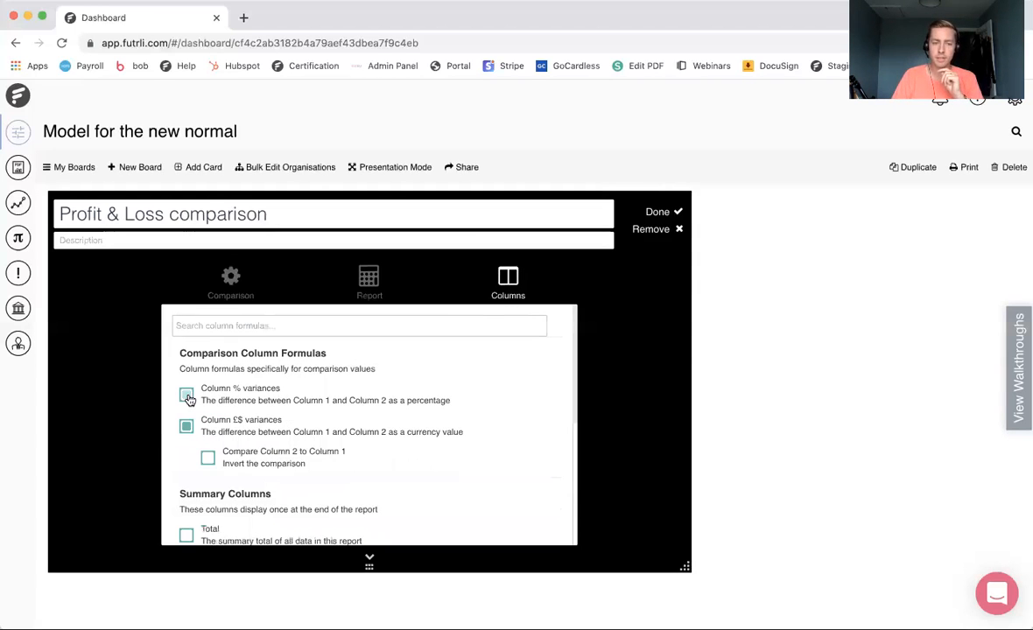
click(187, 428)
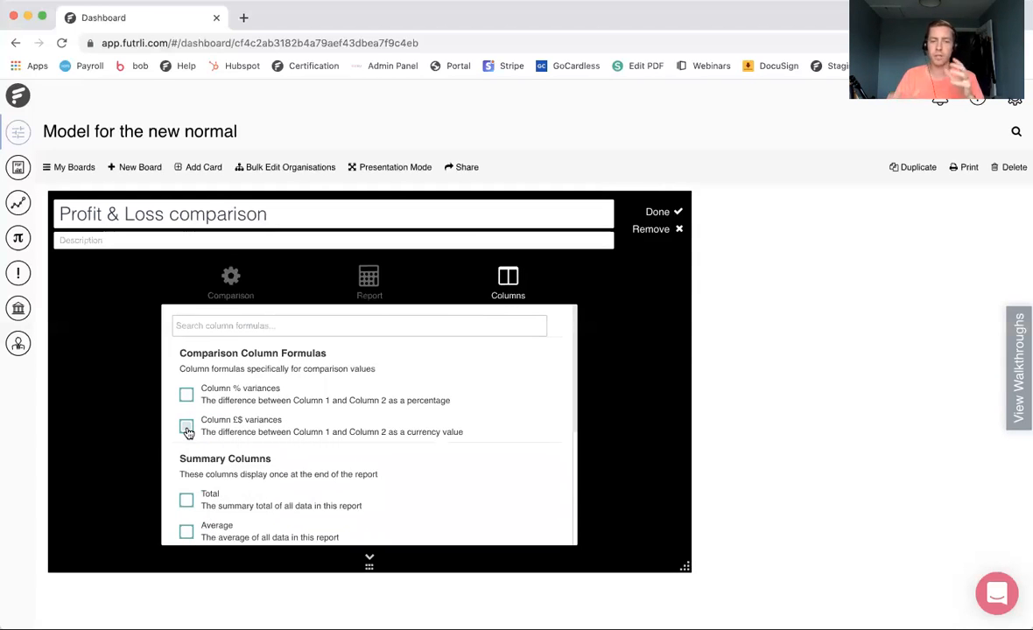
click(657, 212)
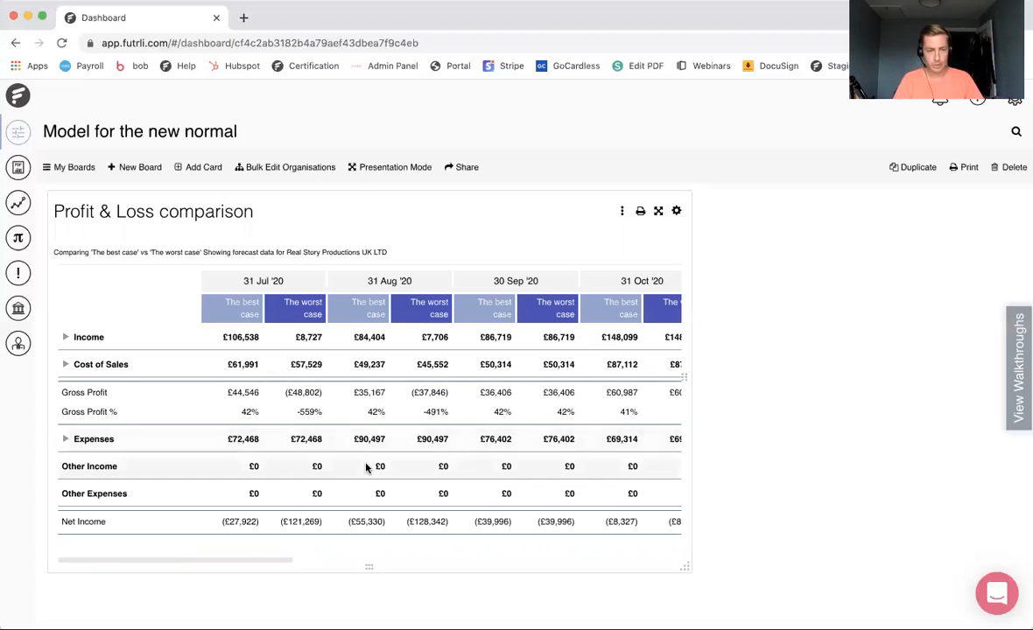
Examine the Profit & Loss comparison's Income and Cost of Sales breakdowns and its monthly best and worst case figures in the enlarged view.
click(105, 364)
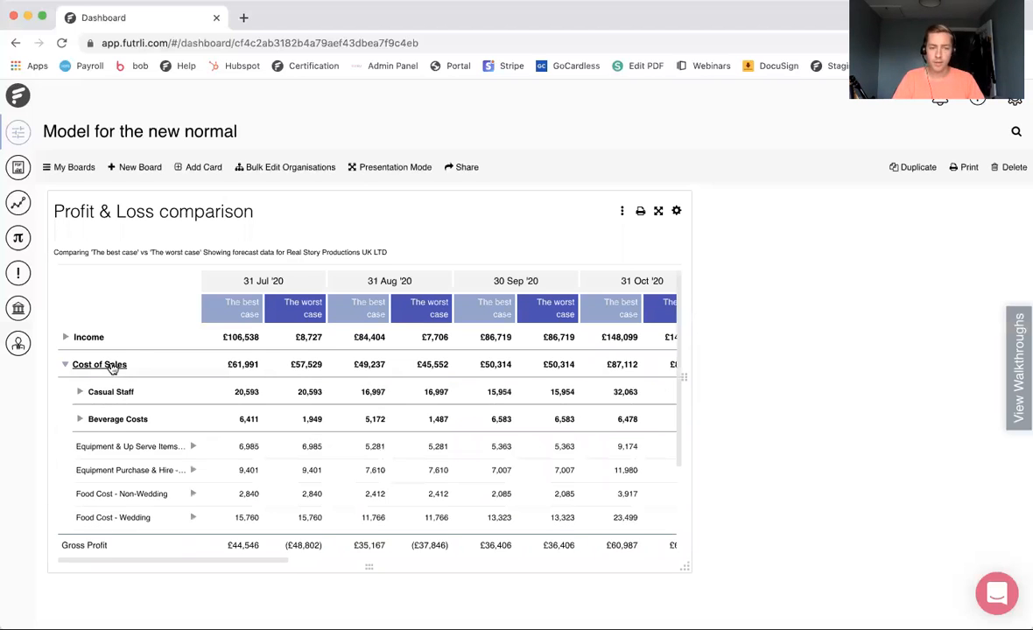
click(88, 340)
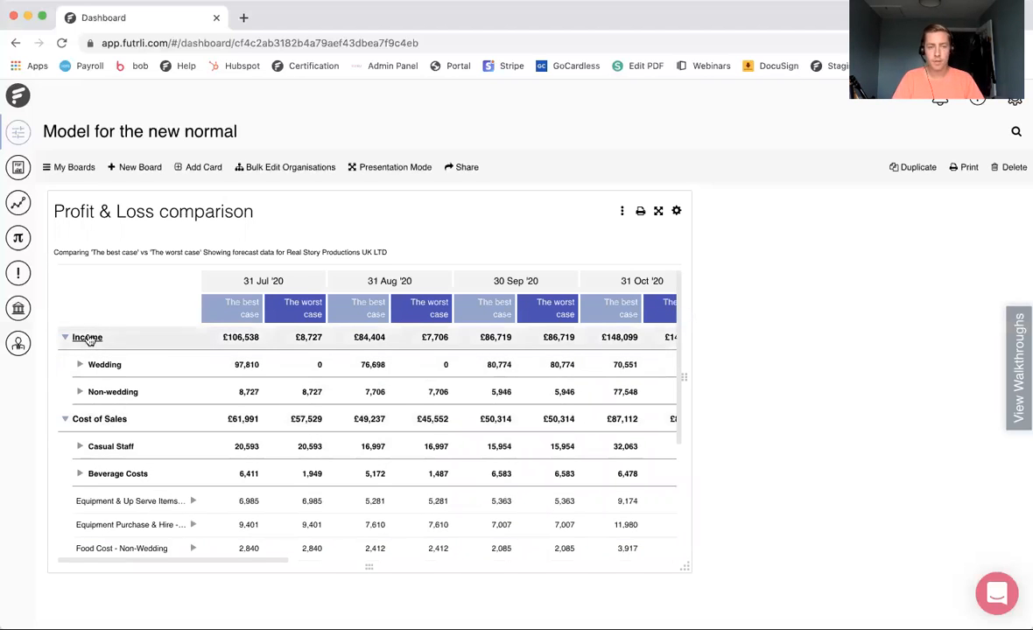
click(90, 343)
click(659, 211)
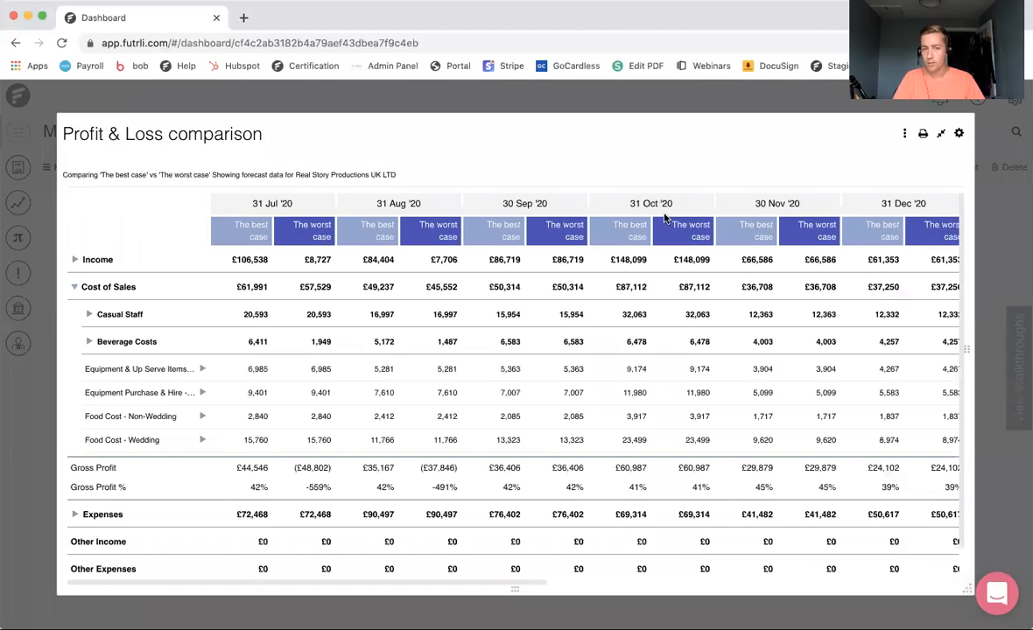
scroll(563, 392, down, 1)
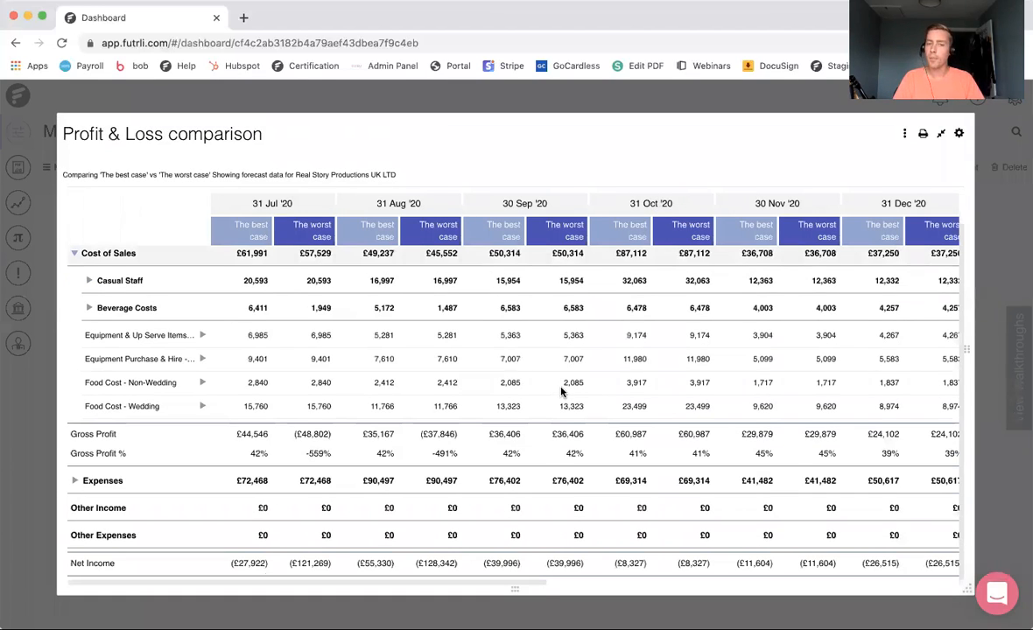
scroll(563, 392, up, 1)
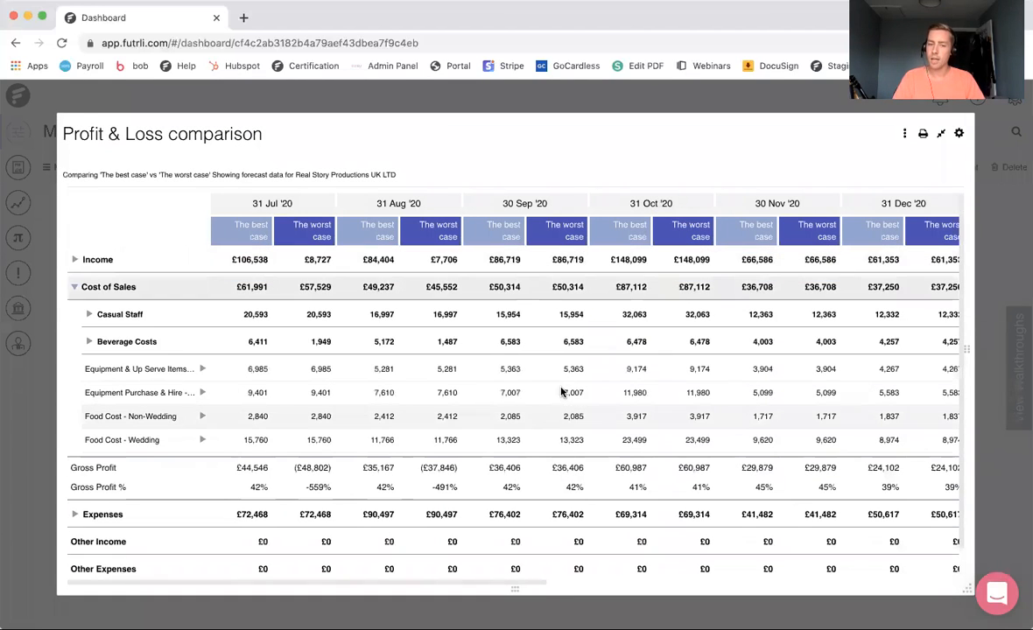
click(109, 287)
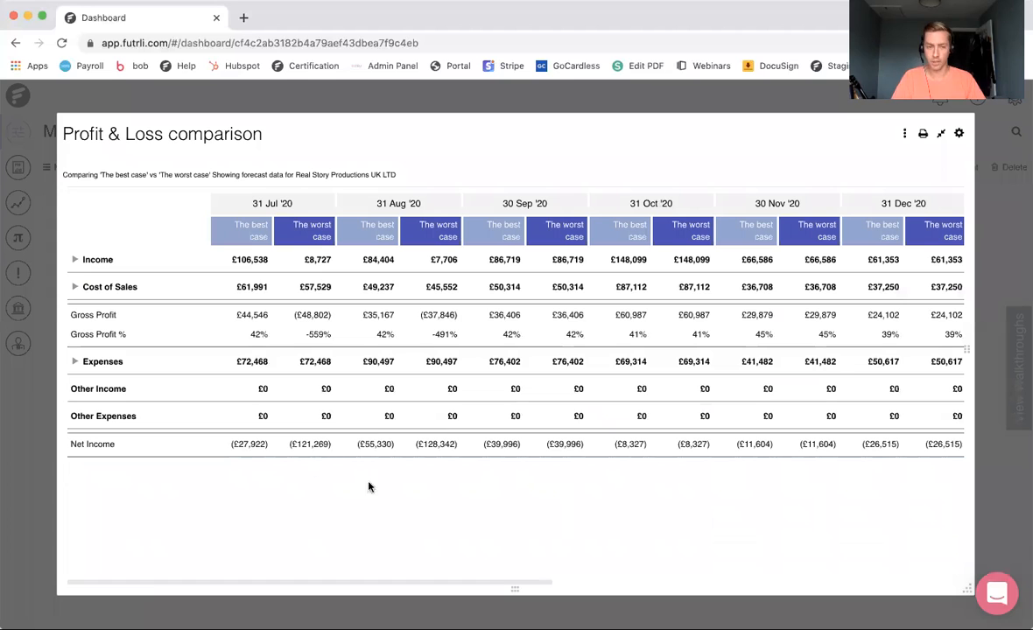
key(Escape)
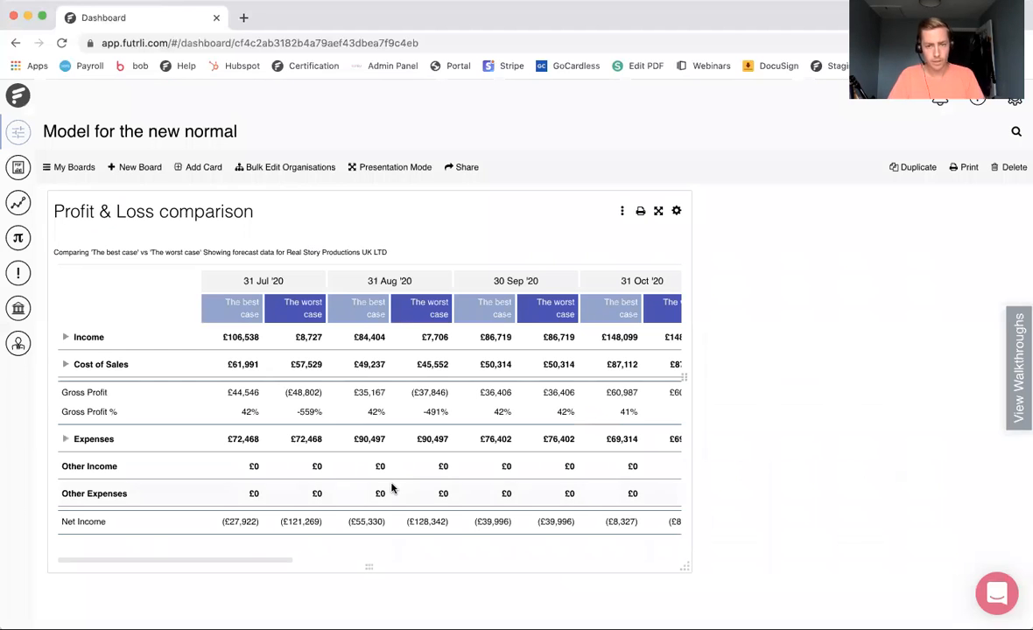
Add the "Balance Sheet - This Year vs Last Year" comparison card to the end of the board.
click(202, 168)
click(446, 212)
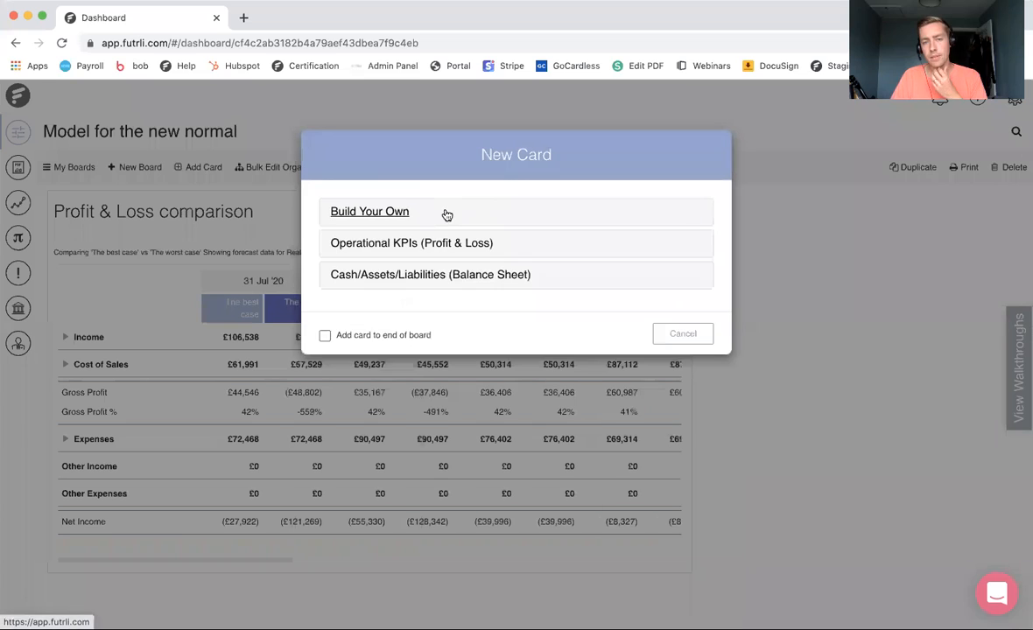
click(324, 336)
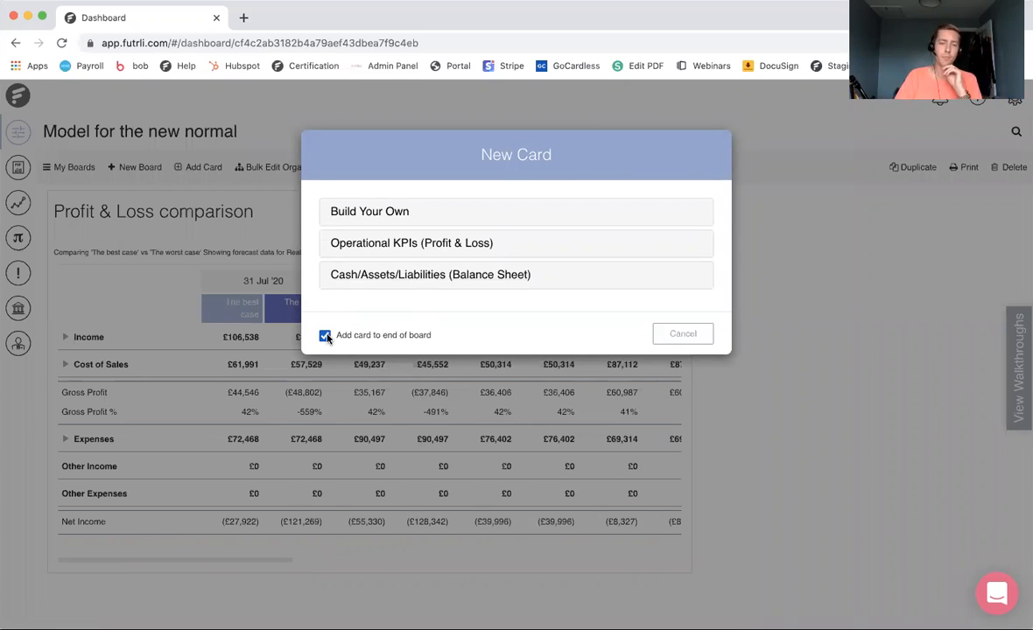
click(422, 274)
scroll(549, 433, down, 5)
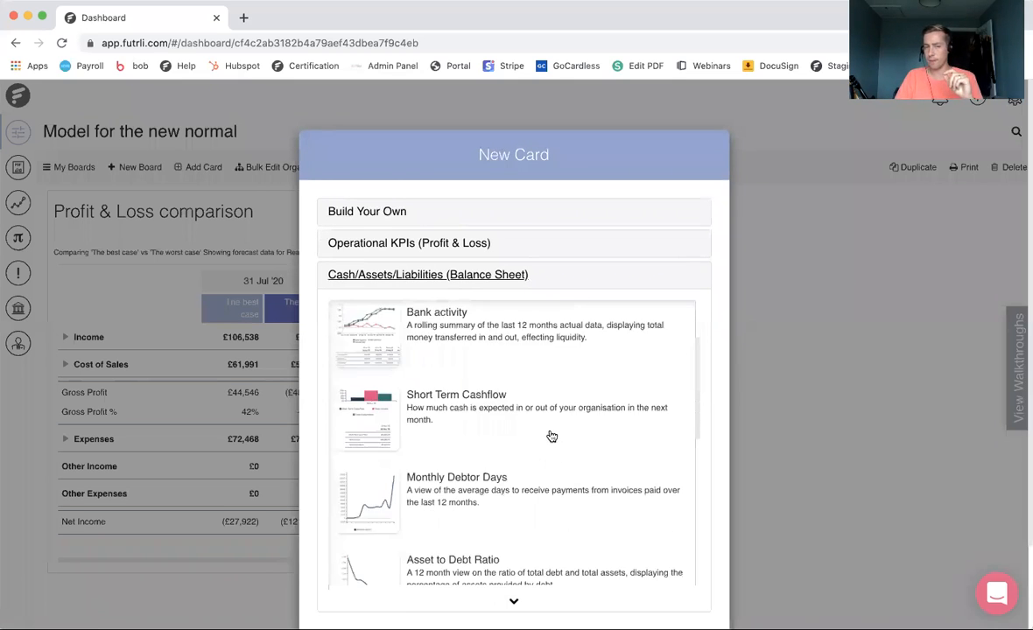
scroll(552, 436, down, 2)
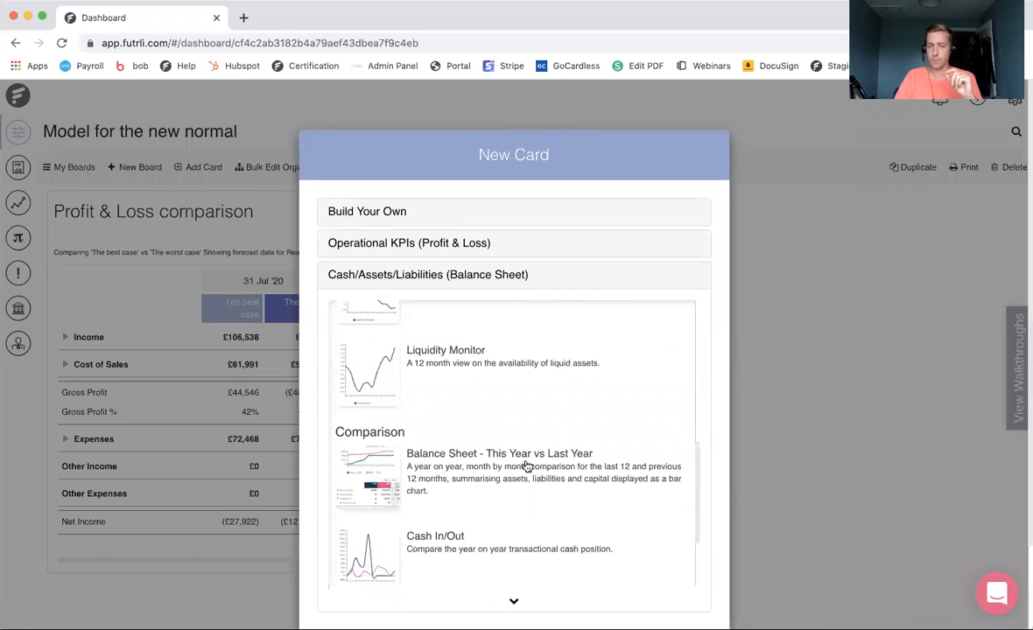
click(525, 466)
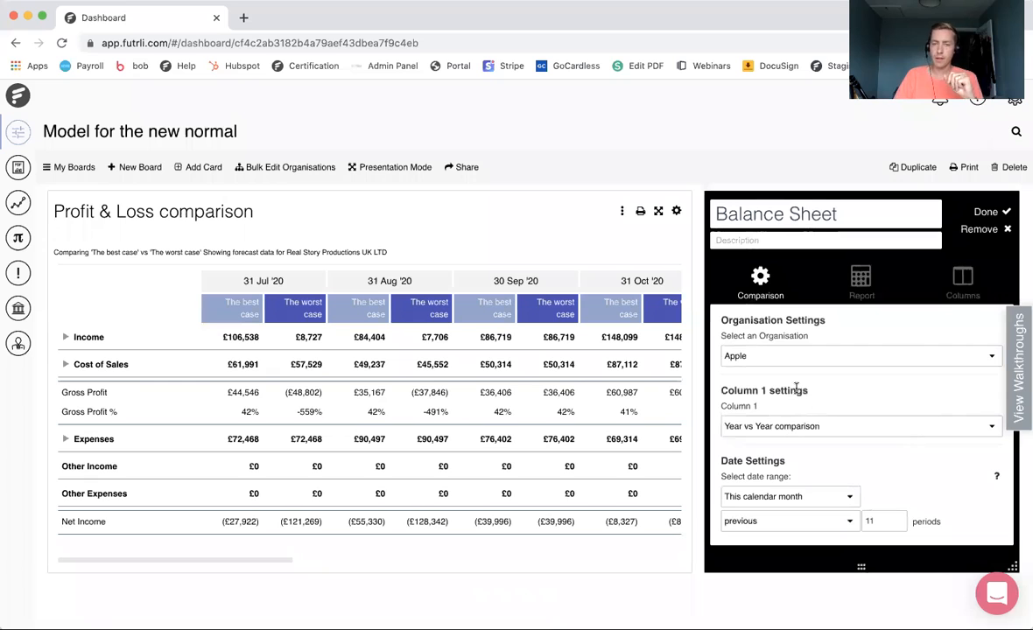
Set the Balance Sheet card to Real Story Productions UK LTD, comparing The best case in column 1 with The worst case in column 2.
click(765, 355)
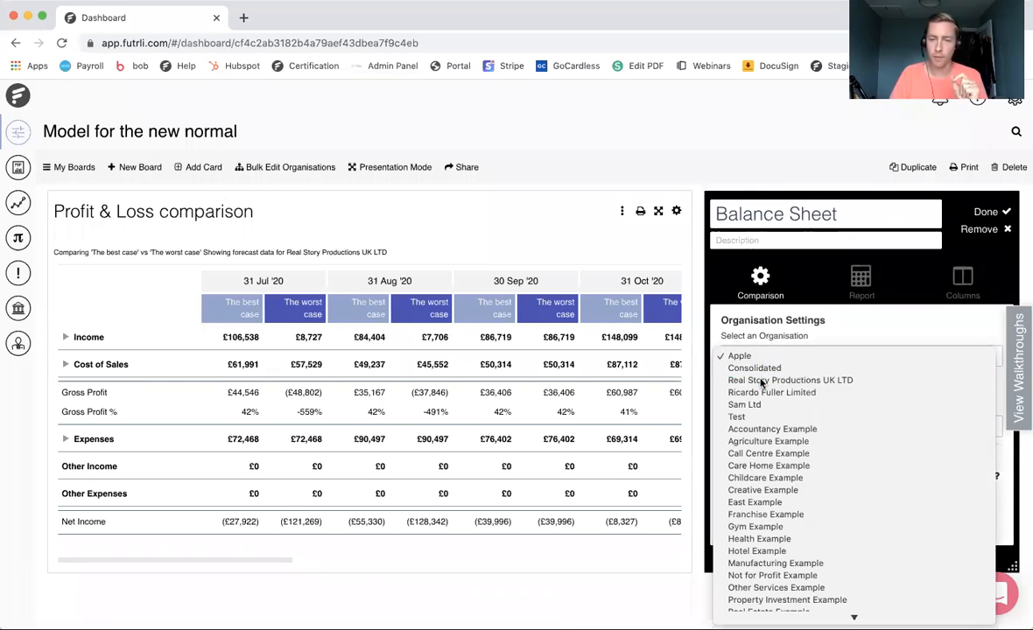
click(788, 380)
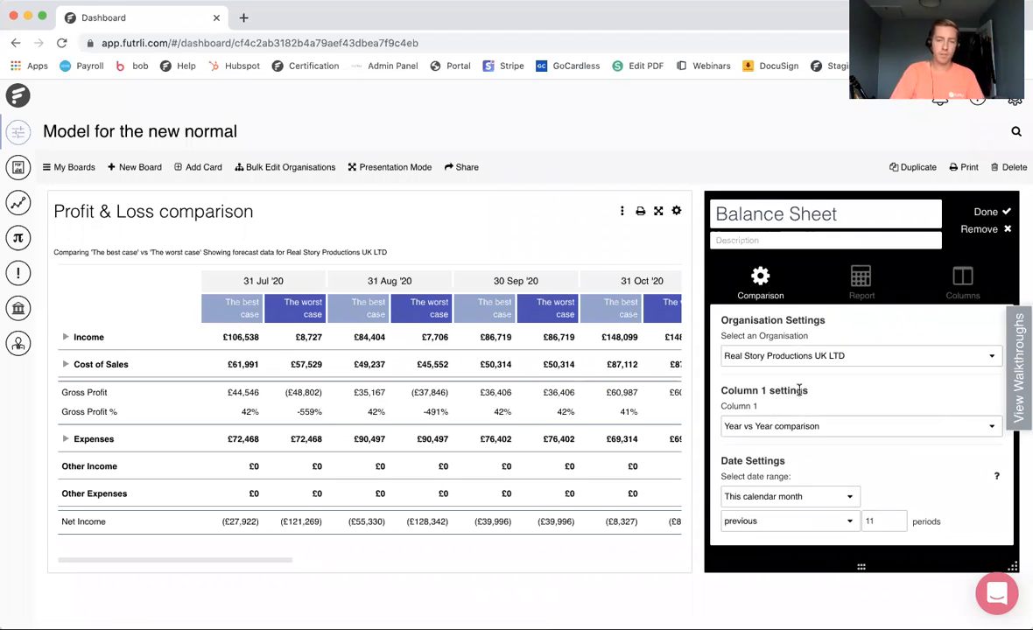
click(788, 432)
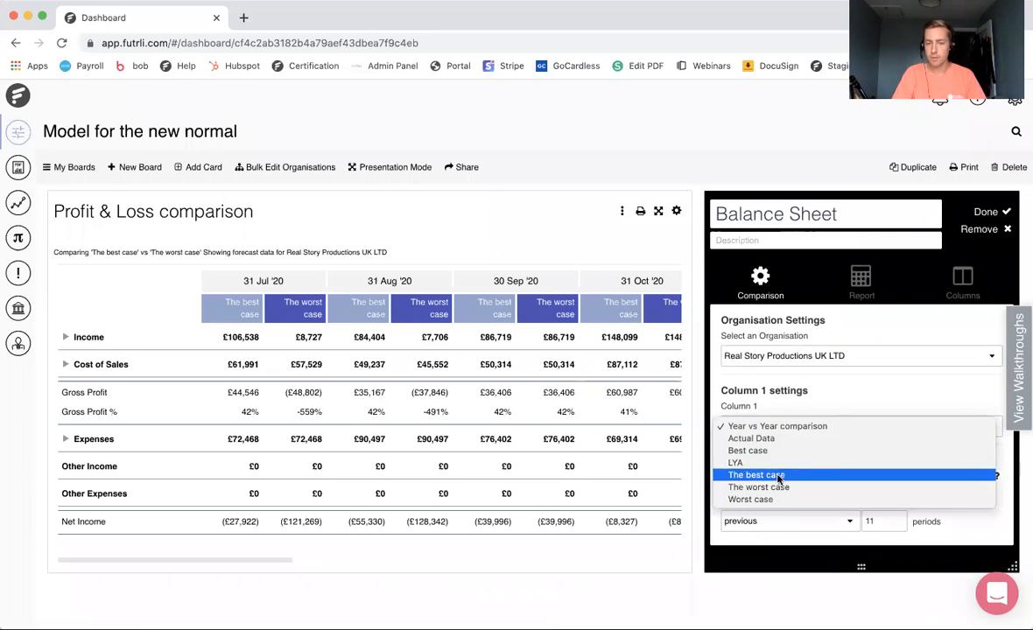
click(777, 474)
scroll(836, 473, down, 2)
click(793, 500)
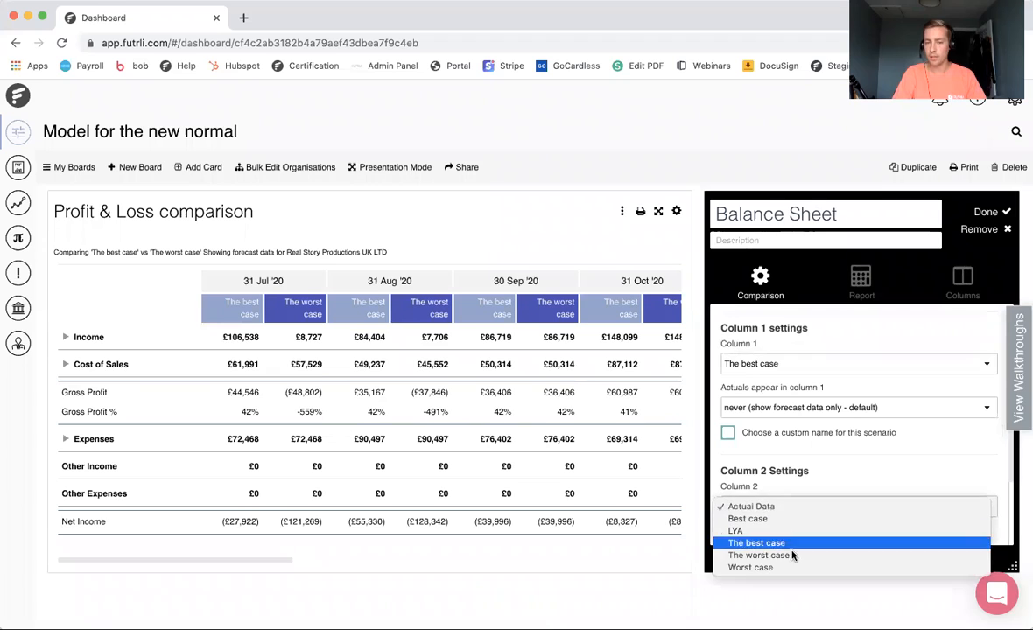
click(770, 555)
Set the Balance Sheet card's date range to this calendar month with 0 previous periods.
scroll(823, 481, down, 3)
scroll(823, 482, down, 1)
drag(876, 523, 843, 523)
text(0)
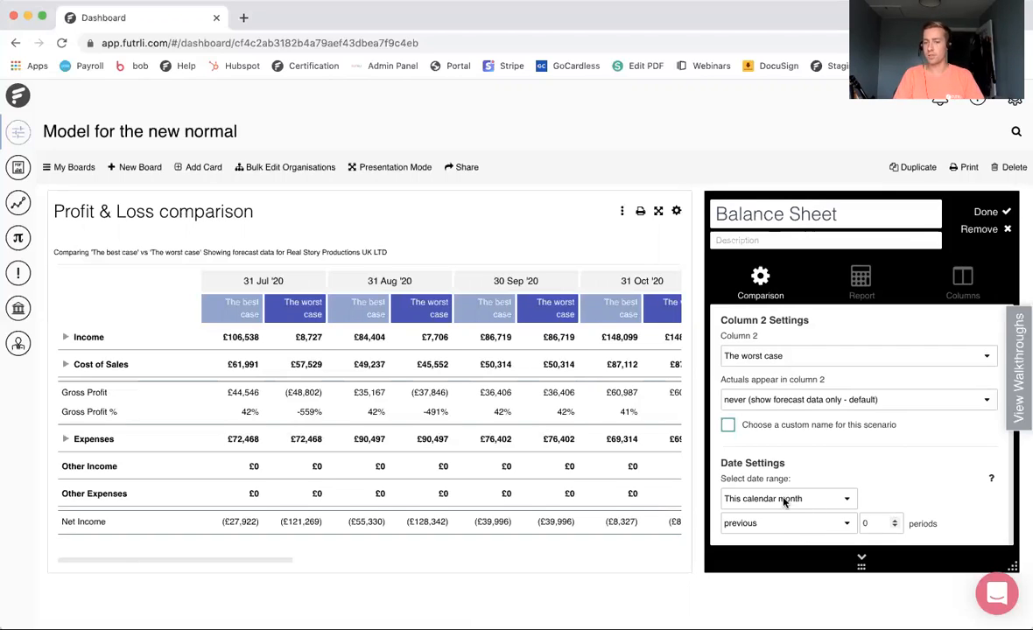
Turn off the Balance Sheet card's chart, keep both column variances and finish editing the card.
click(859, 277)
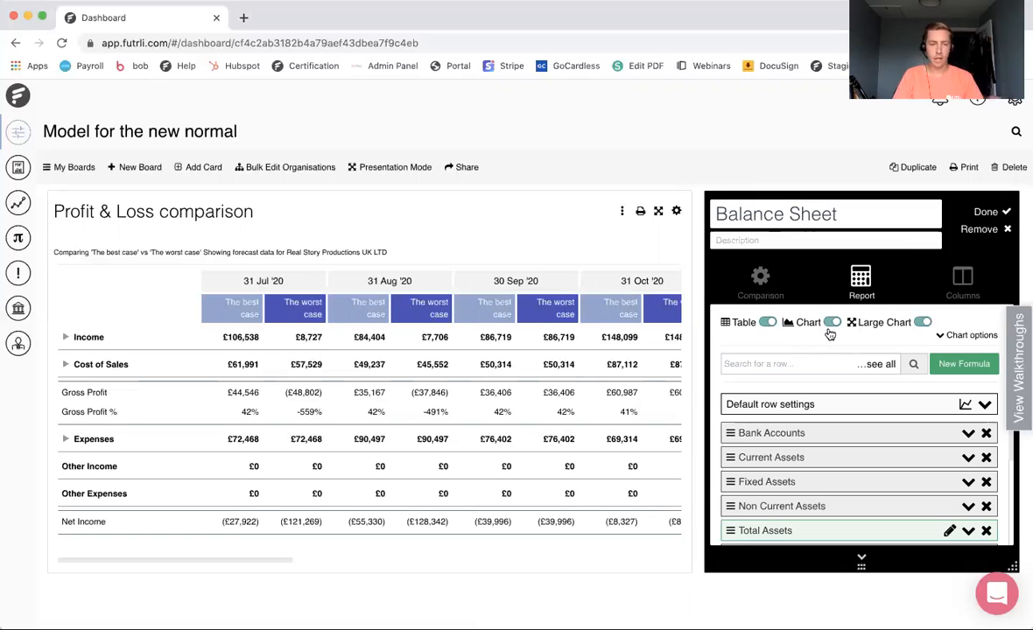
click(831, 326)
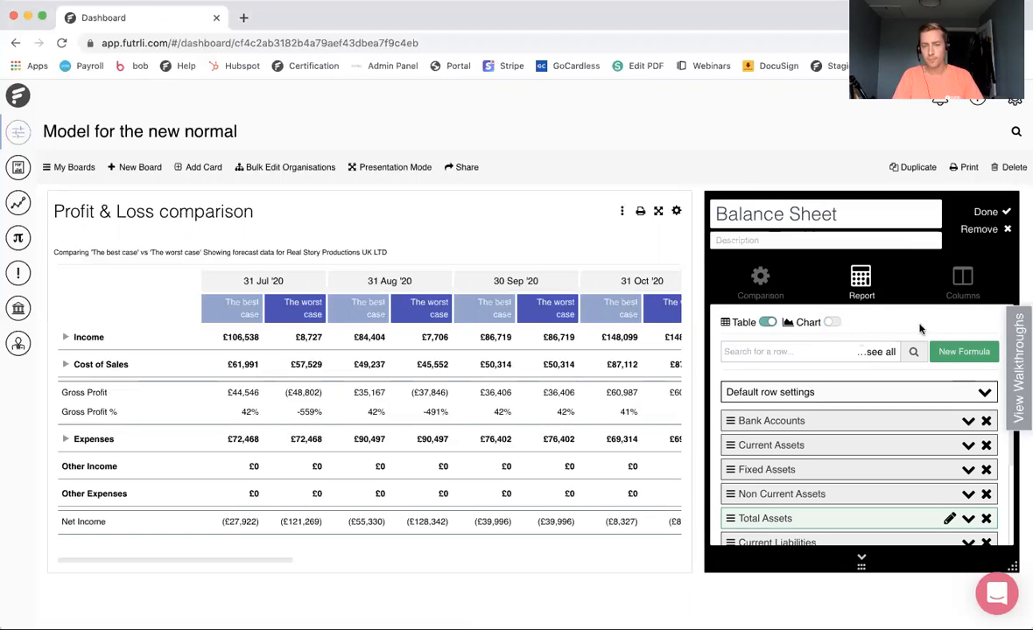
click(961, 282)
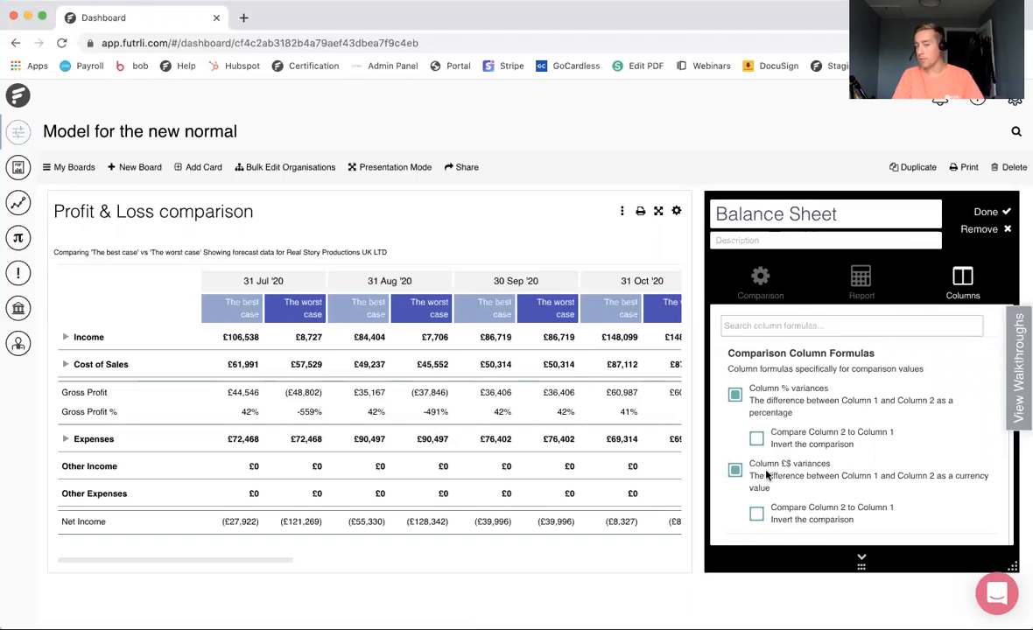
scroll(768, 473, down, 1)
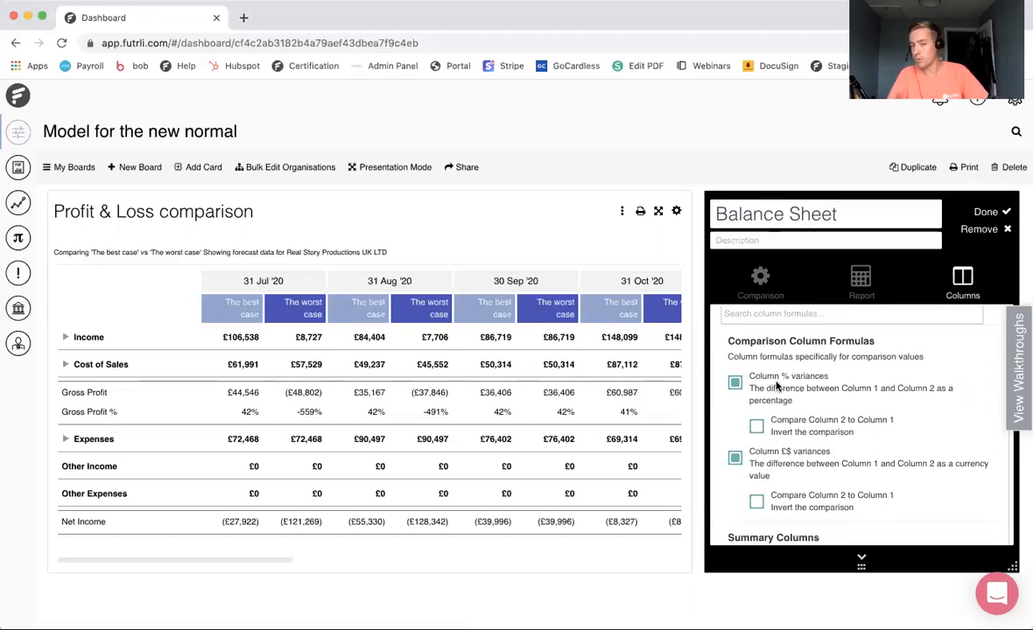
scroll(746, 418, down, 3)
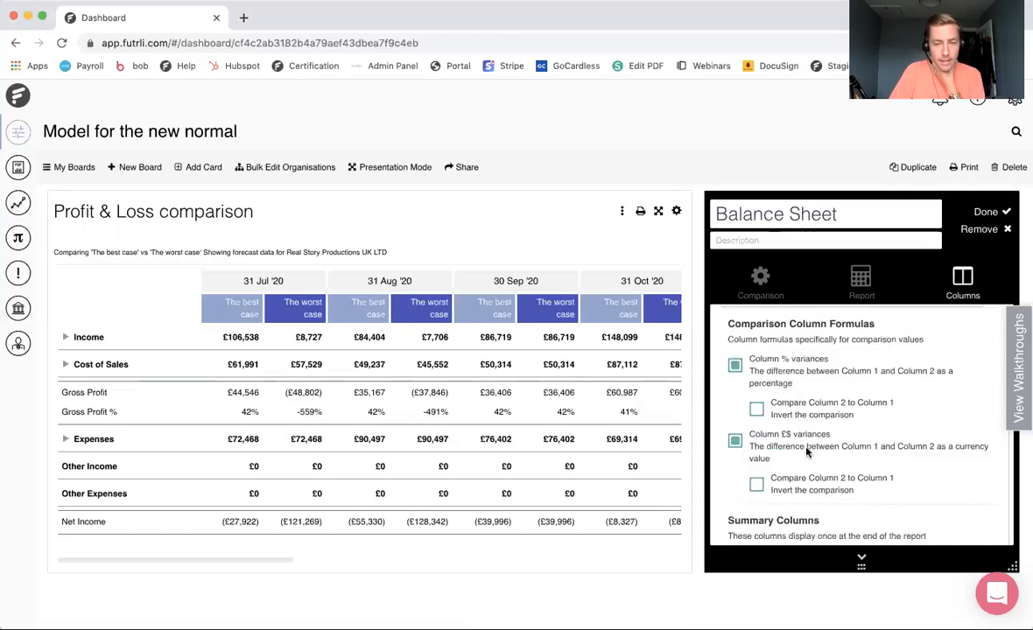
scroll(752, 411, up, 4)
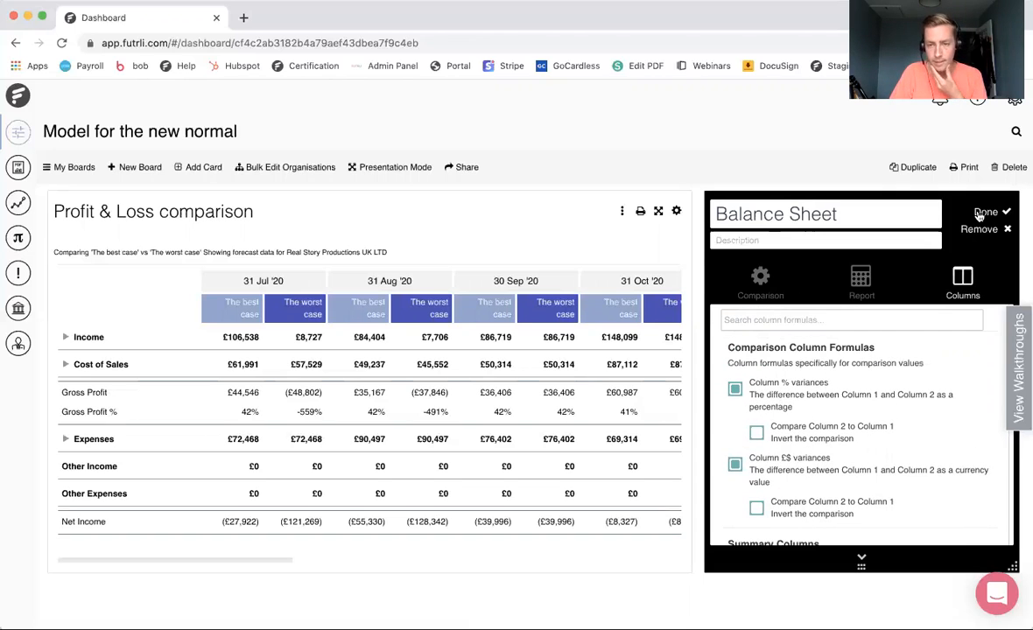
click(980, 213)
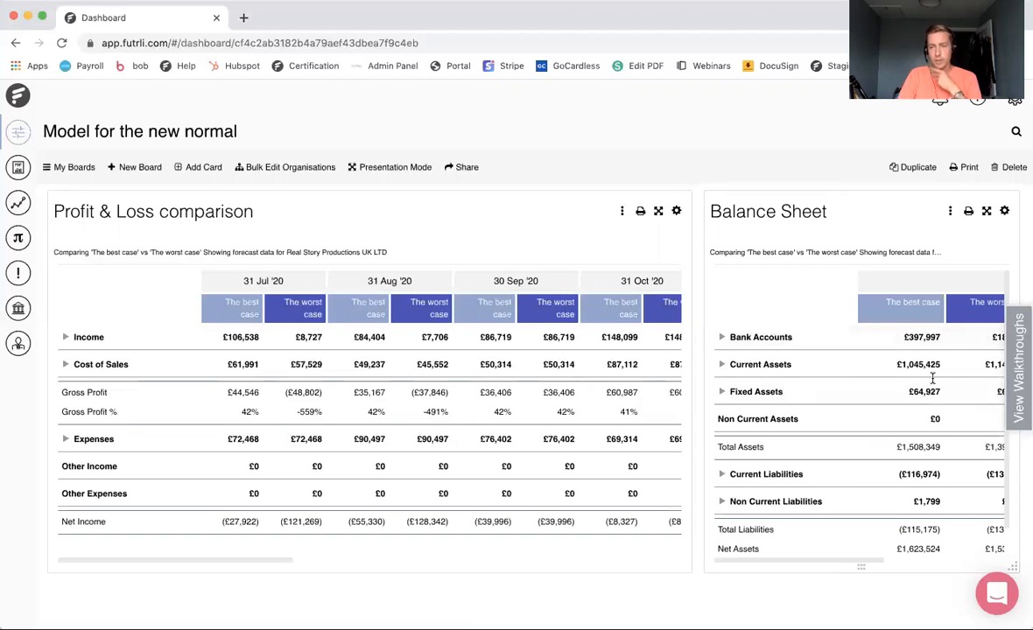
Examine the Balance Sheet card's best and worst case figures and variances in the enlarged view, then return to the board.
click(985, 210)
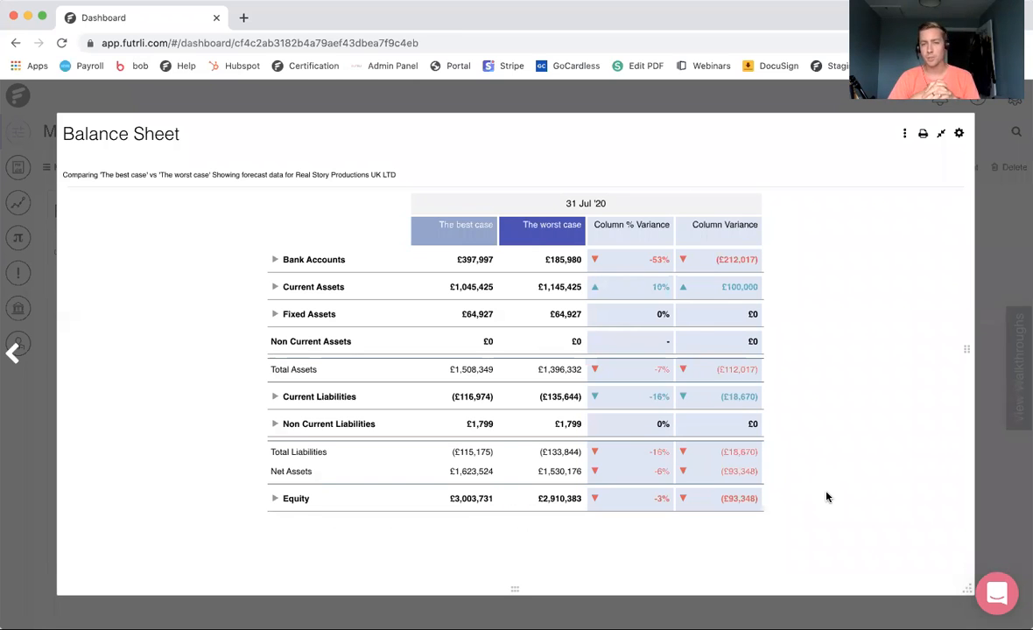
click(302, 261)
click(298, 267)
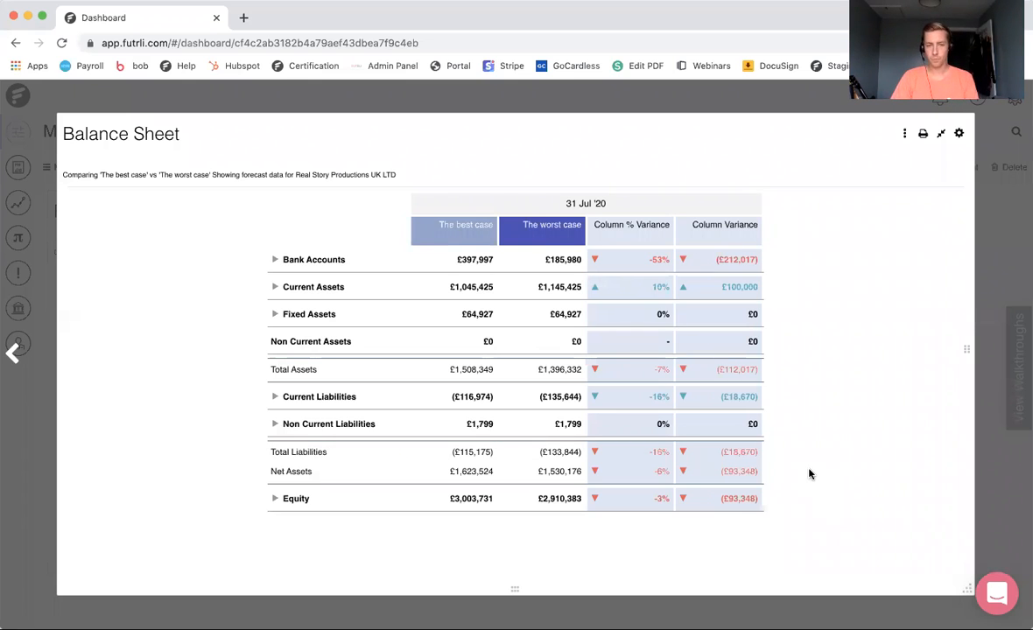
key(Escape)
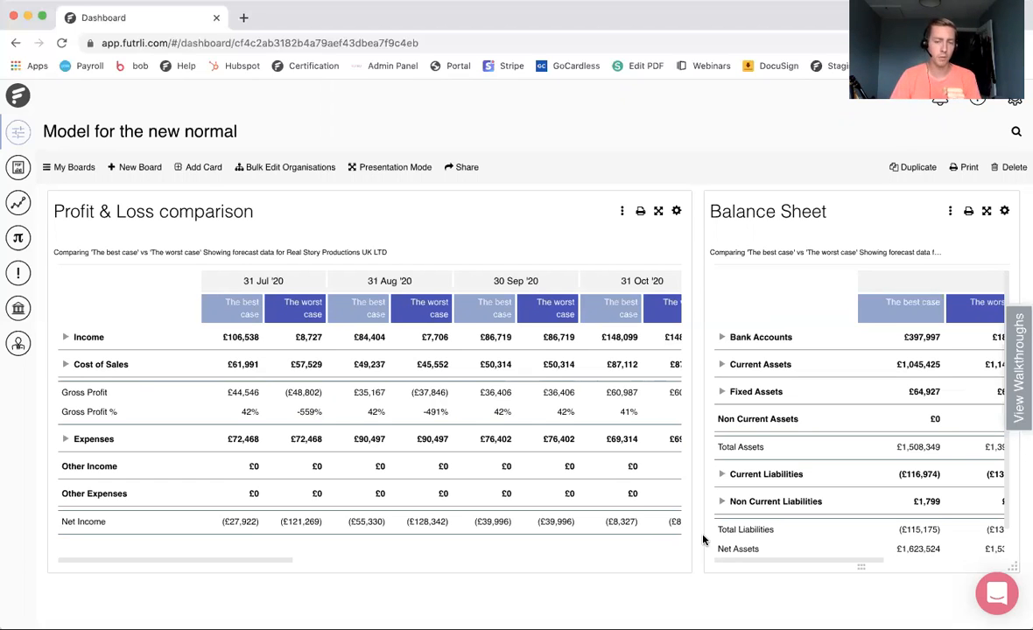
Add a build-your-own Comparison card to the end of the board.
click(201, 169)
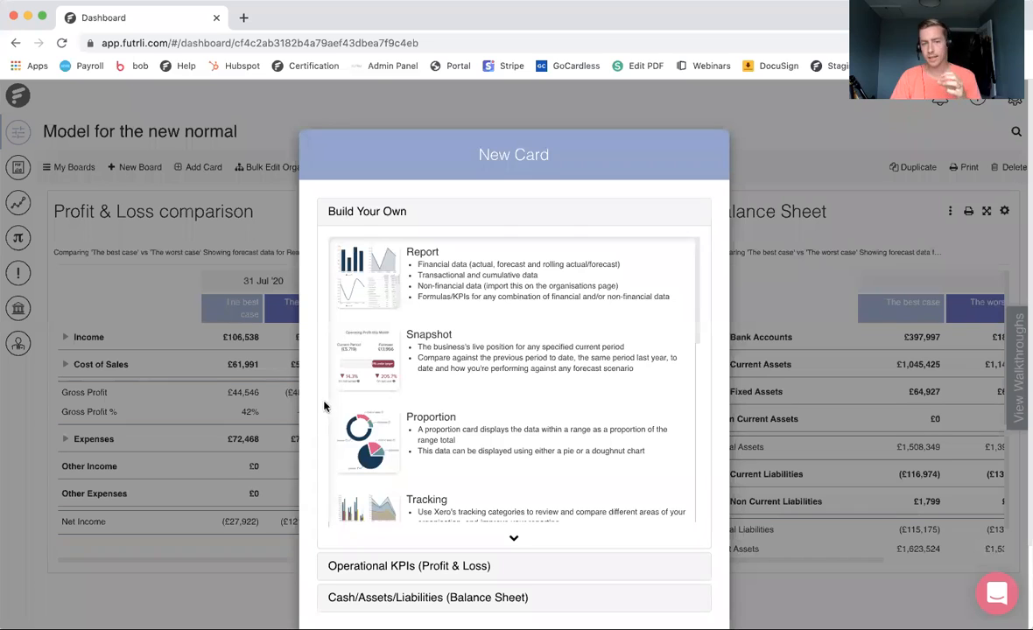
click(404, 220)
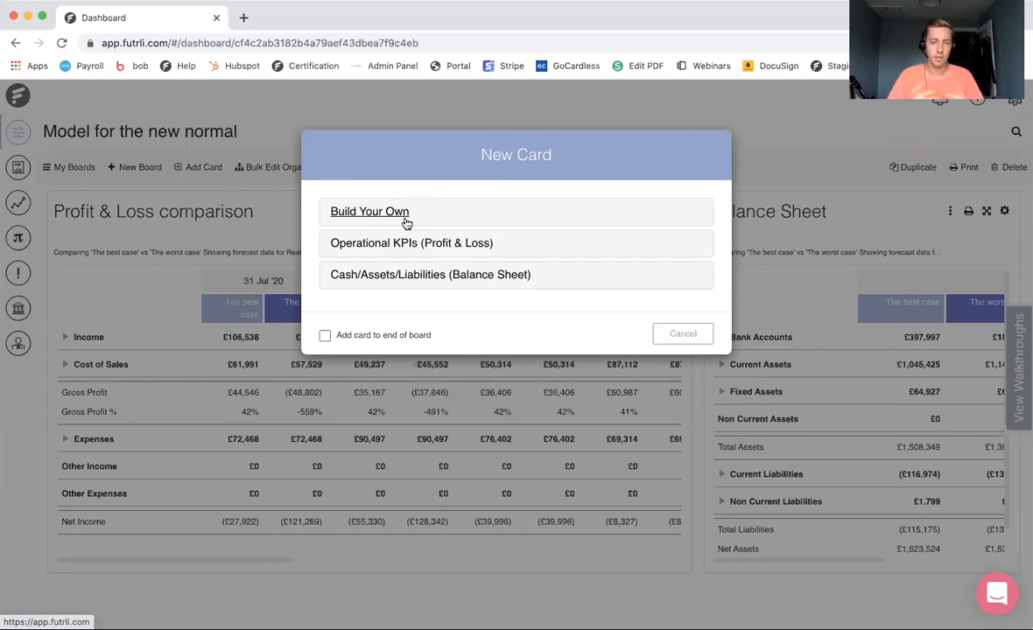
click(326, 337)
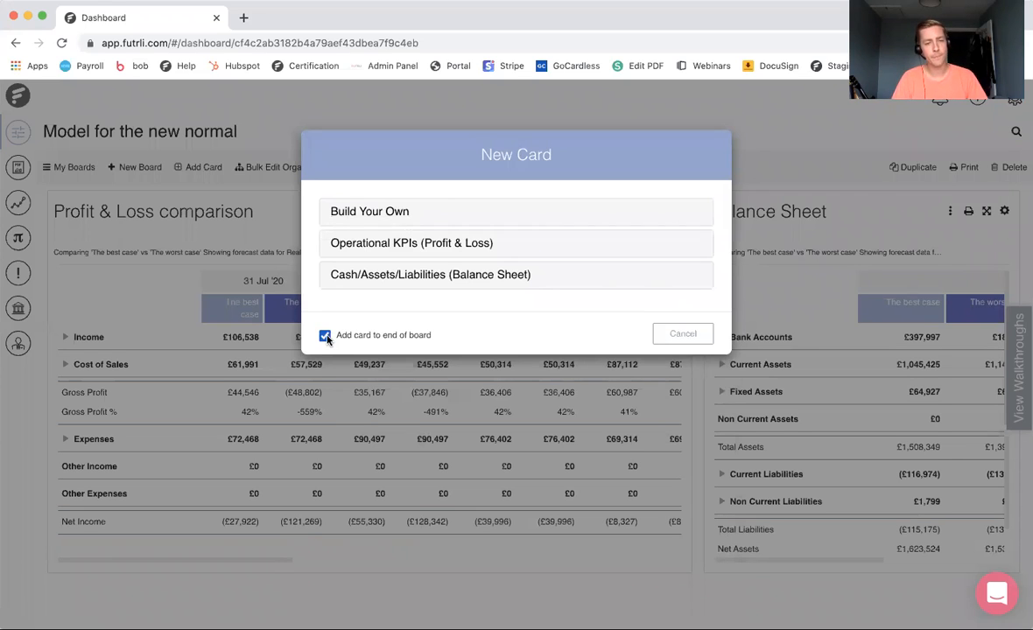
click(398, 214)
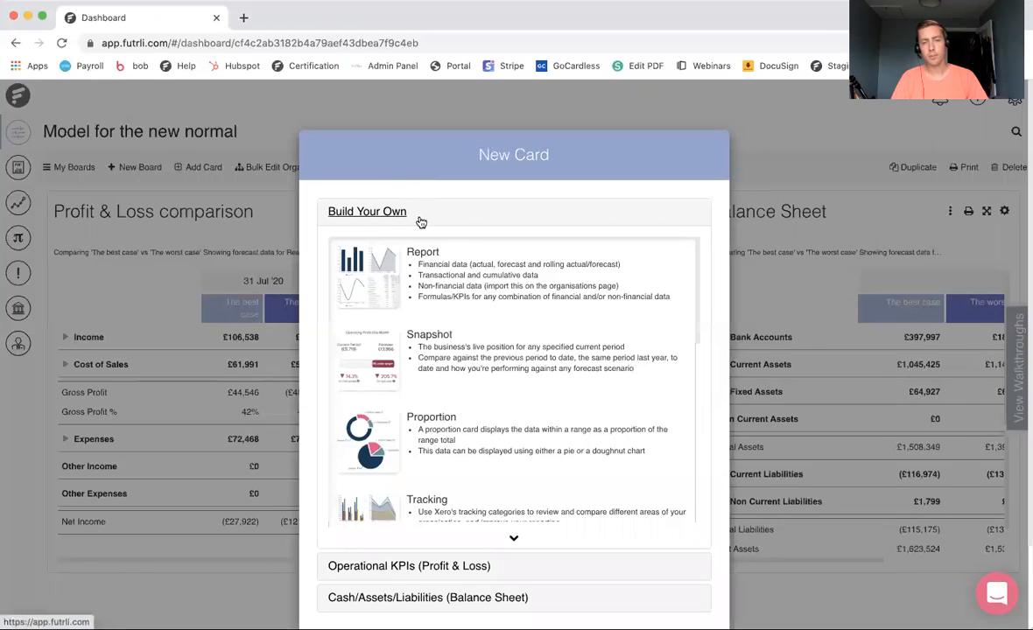
scroll(519, 375, down, 5)
scroll(519, 375, down, 3)
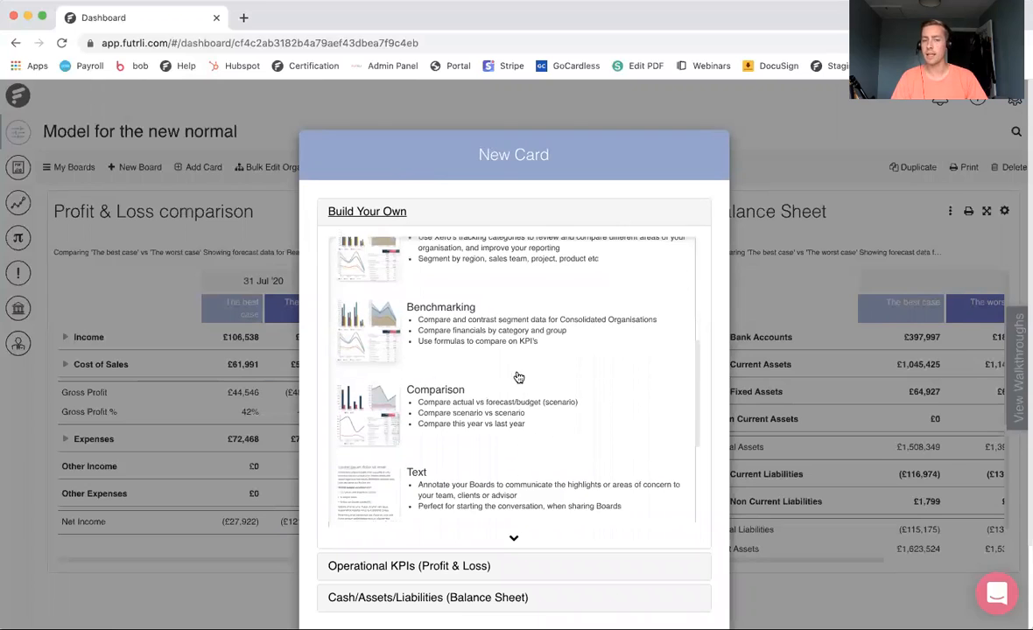
click(463, 413)
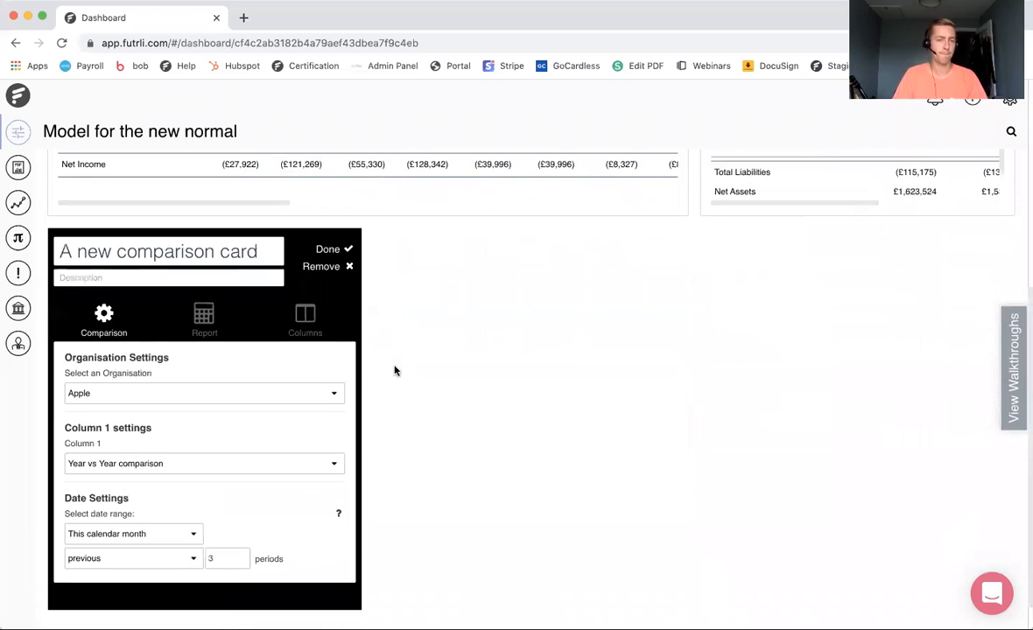
Title the new comparison card "Bank Balance" and widen it to the full width of the board.
drag(260, 250, 96, 254)
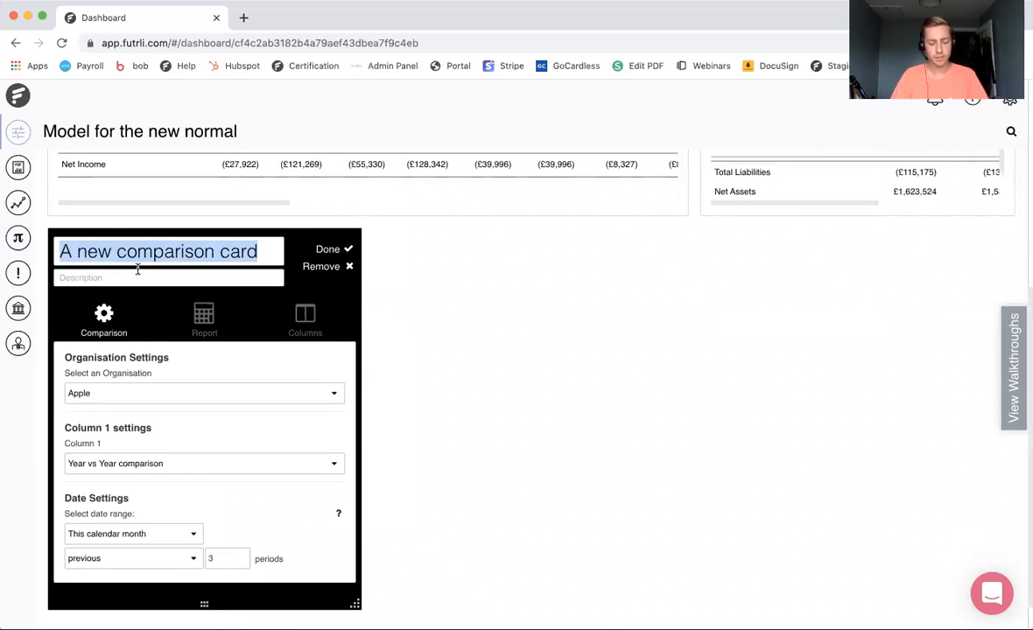
text(Bank Balance)
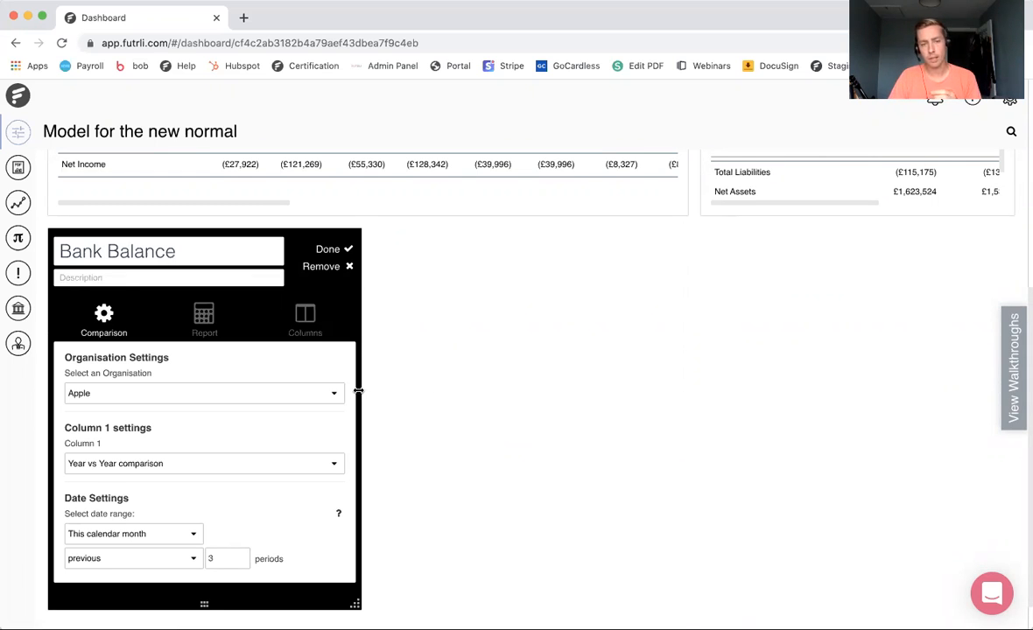
drag(359, 389, 983, 401)
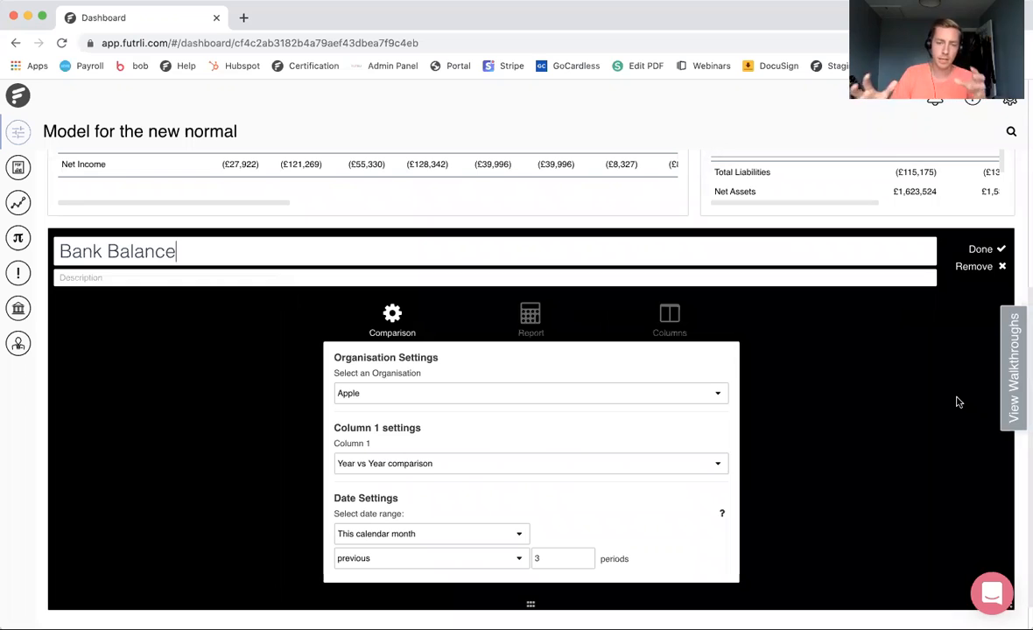
Set the Bank Balance card to Real Story Productions UK LTD, comparing The best case in column 1 with The worst case in column 2.
click(437, 393)
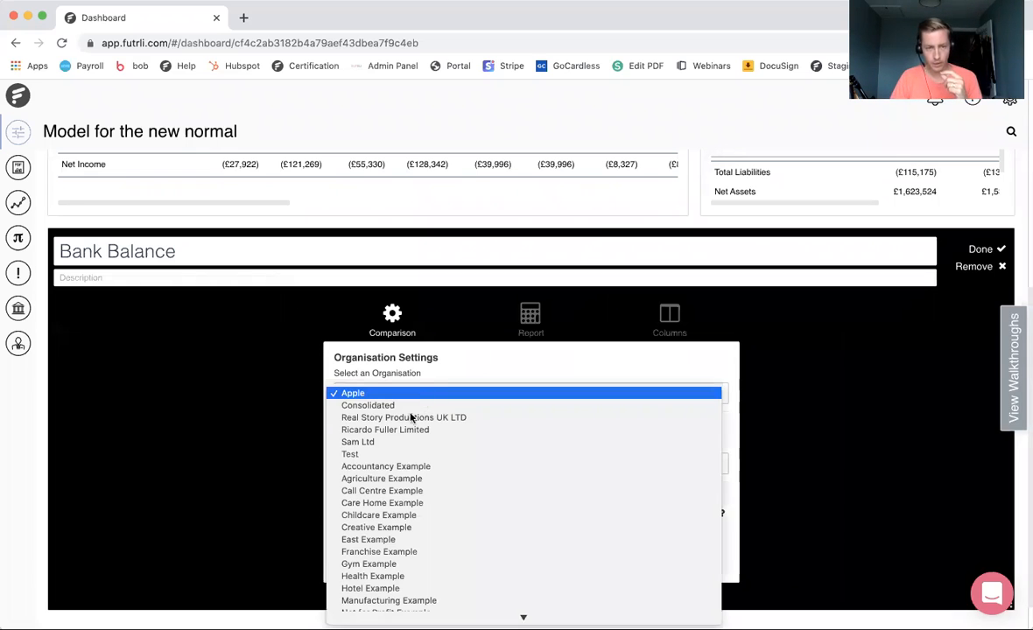
click(408, 419)
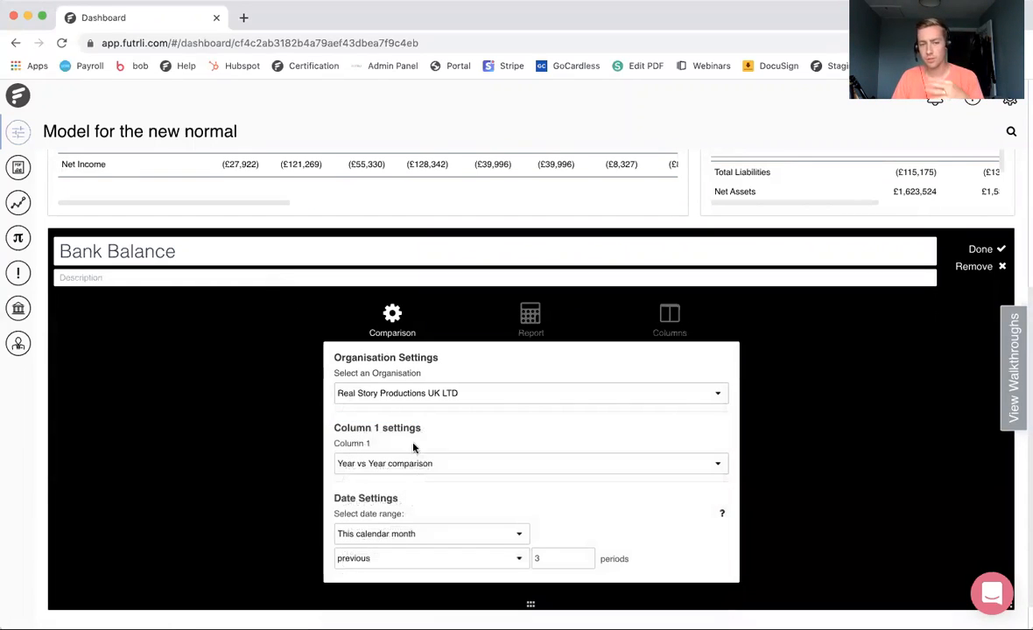
click(412, 471)
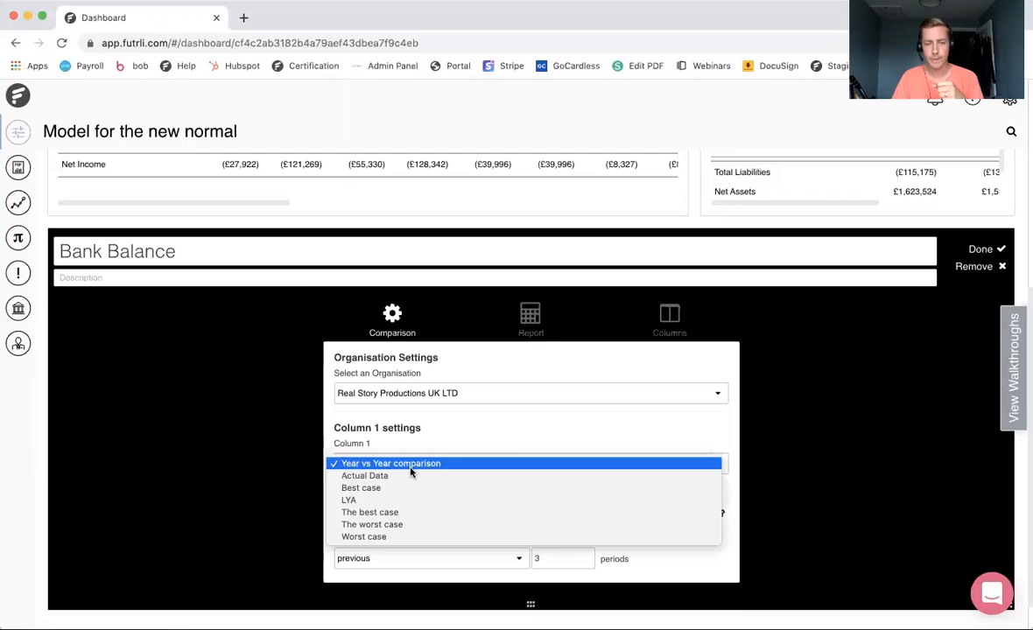
click(394, 513)
scroll(461, 490, down, 1)
scroll(461, 491, down, 2)
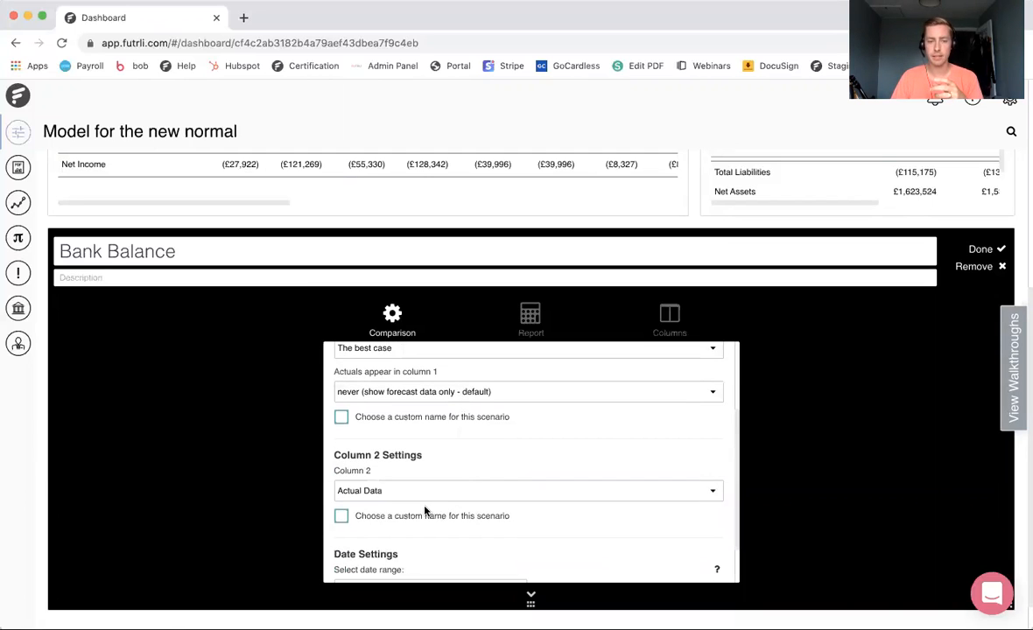
click(422, 490)
key(Return)
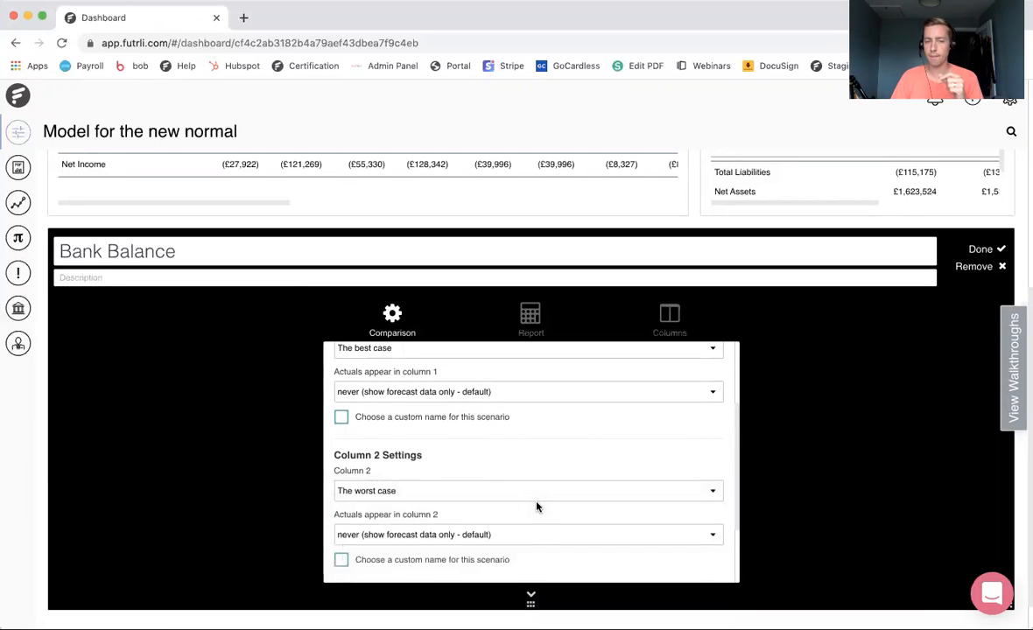
Set the Bank Balance card's date range to this calendar month and the following 11 periods.
scroll(537, 505, down, 2)
click(497, 561)
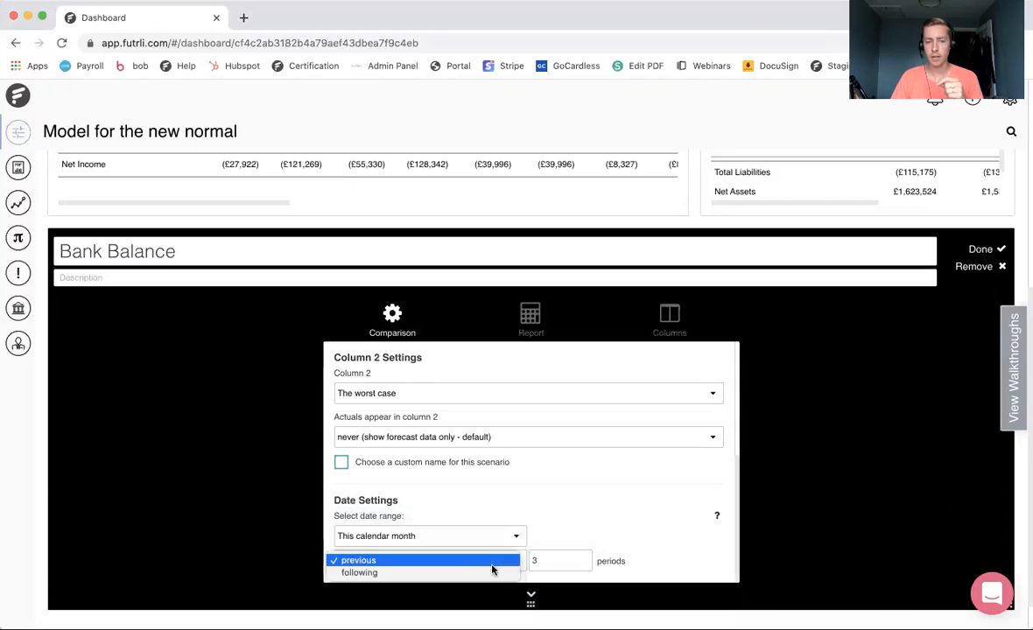
click(484, 572)
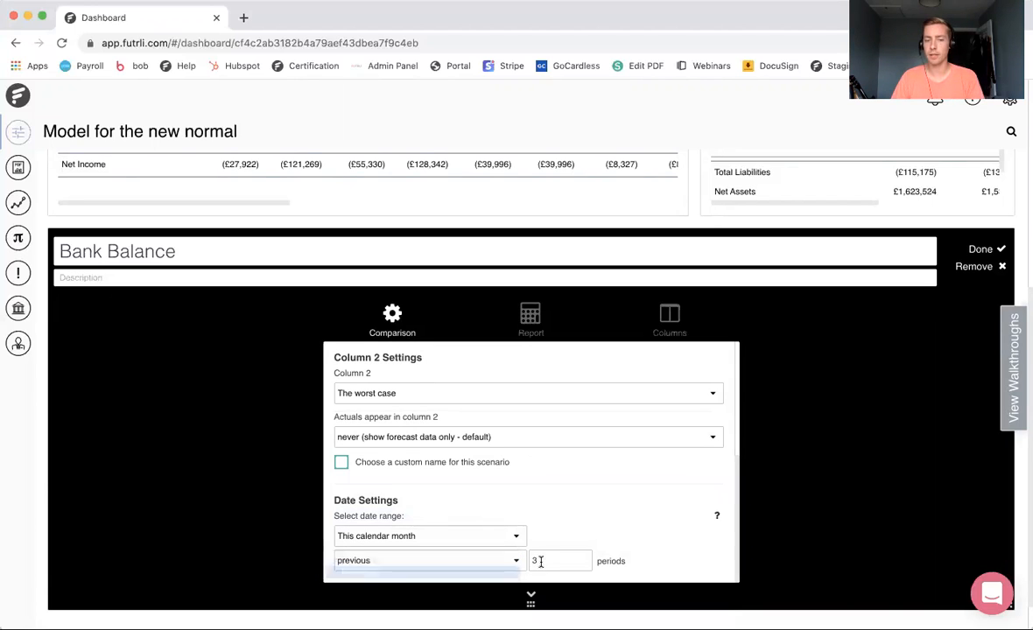
text(11)
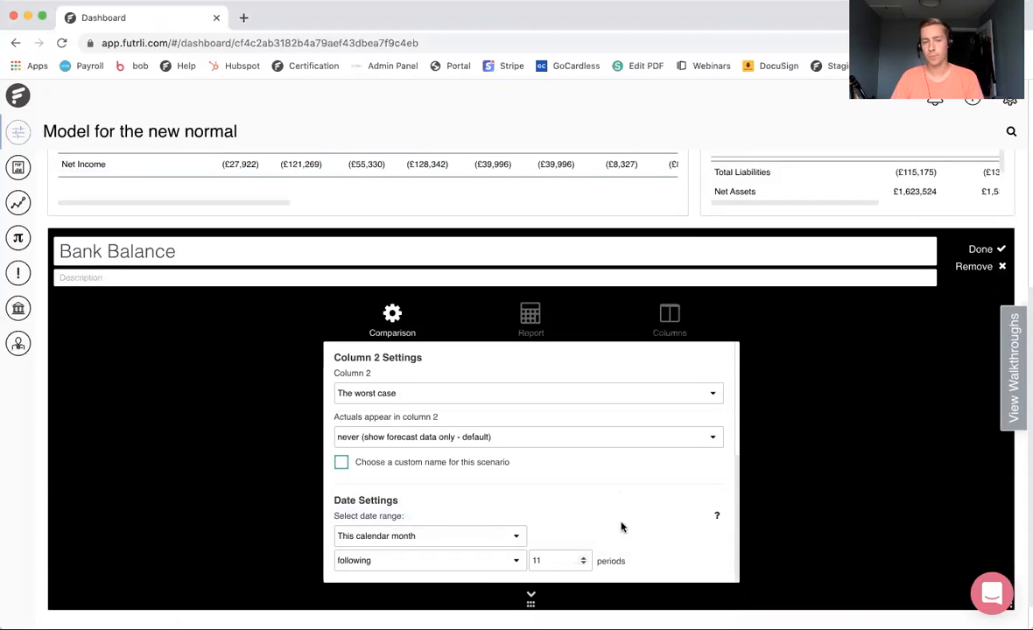
Add the Bank Accounts category as a row in the Bank Balance card's report.
click(529, 325)
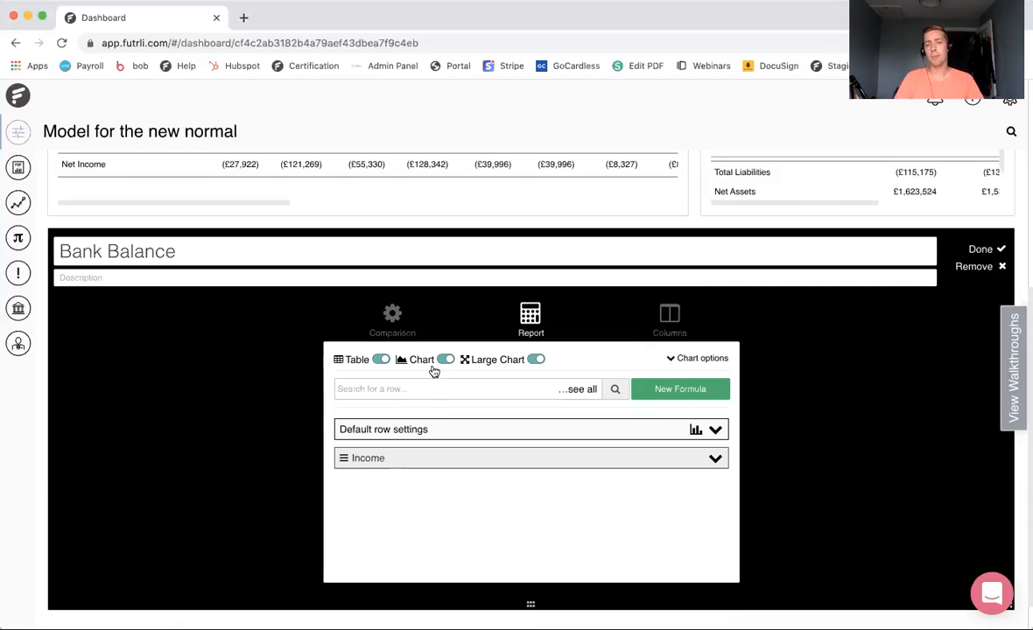
click(398, 388)
text(bank)
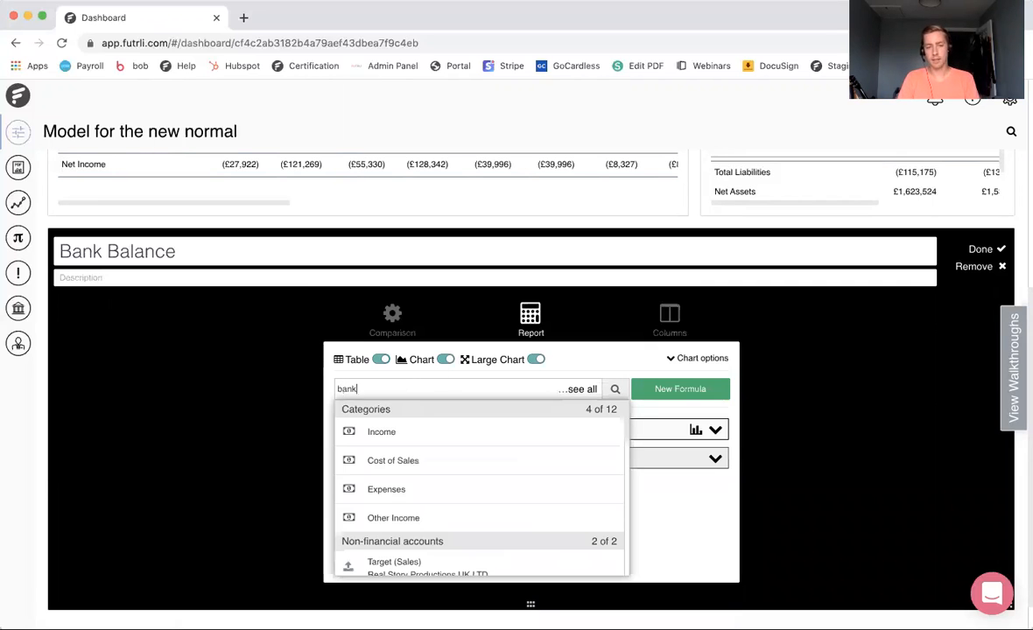
scroll(466, 511, down, 2)
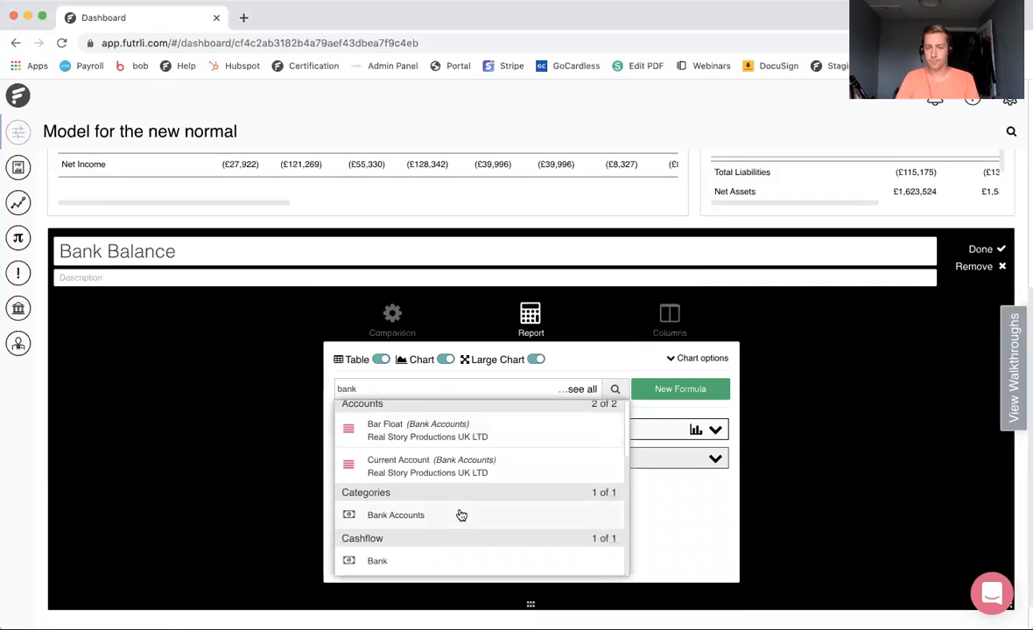
click(445, 518)
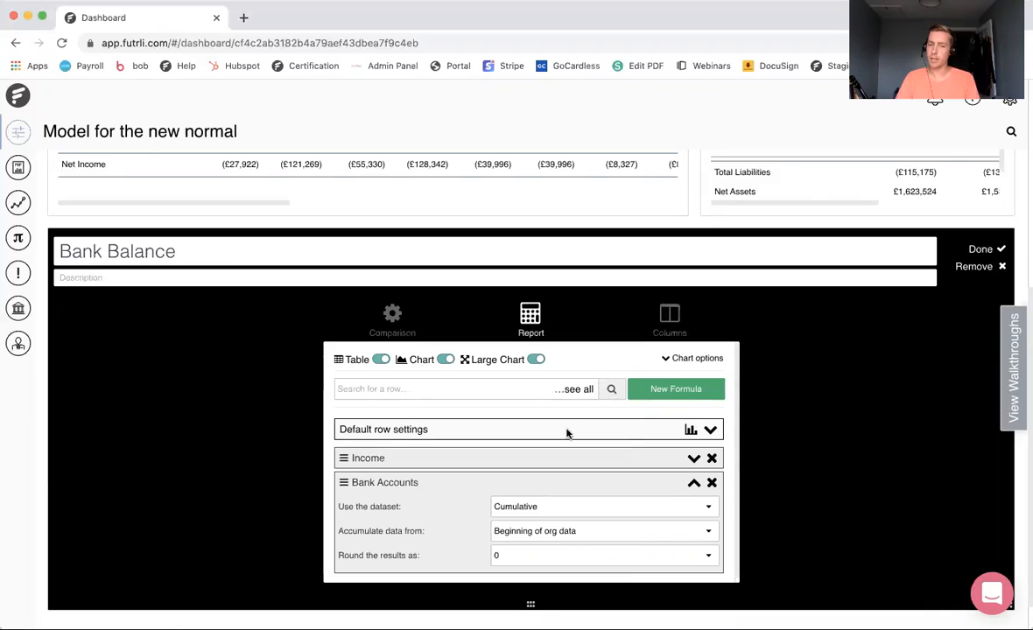
click(581, 391)
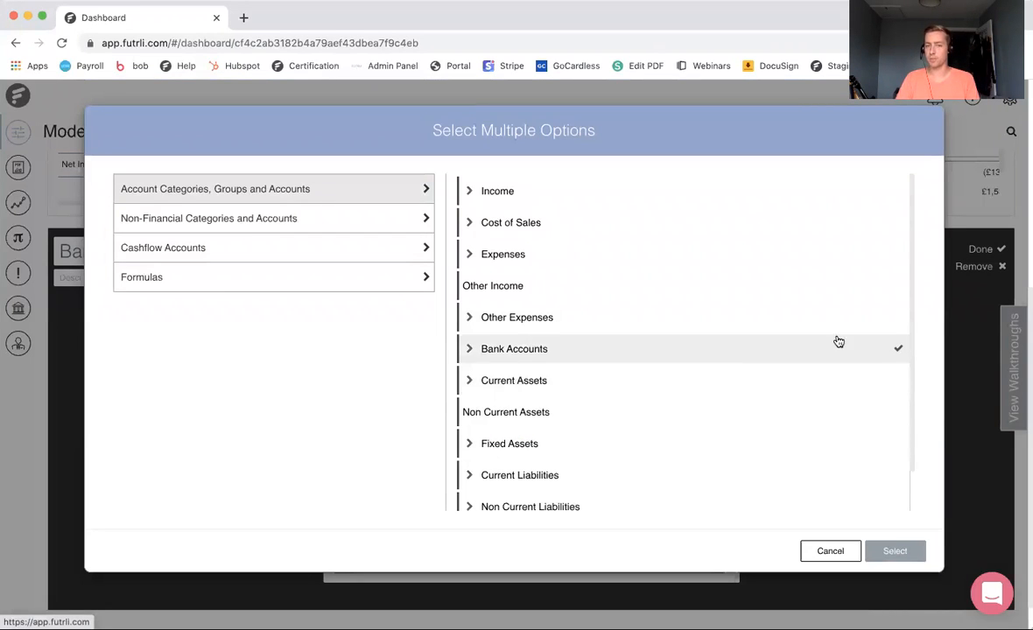
click(895, 351)
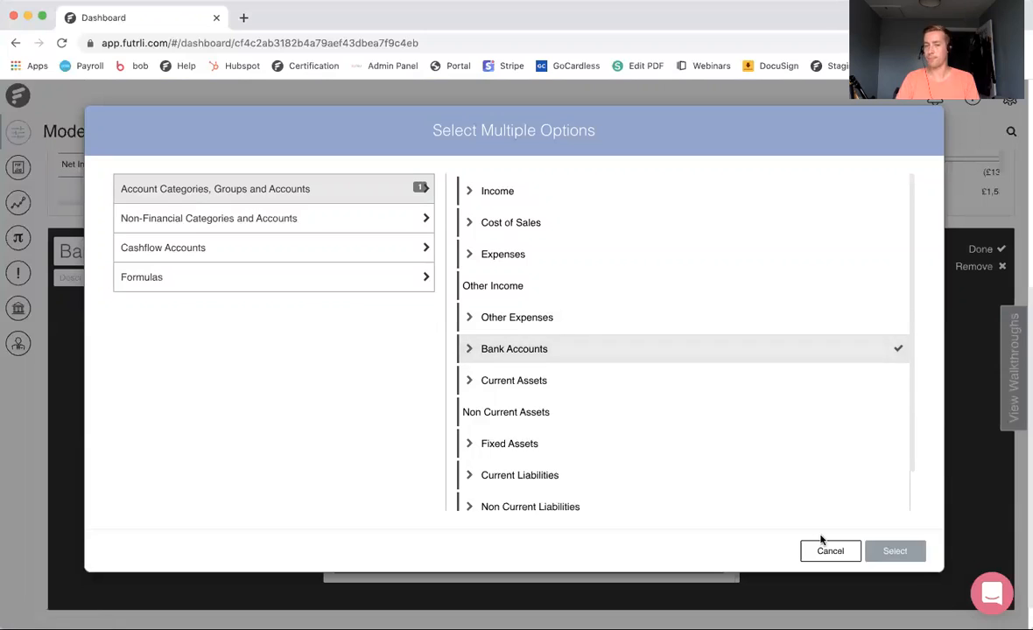
click(846, 551)
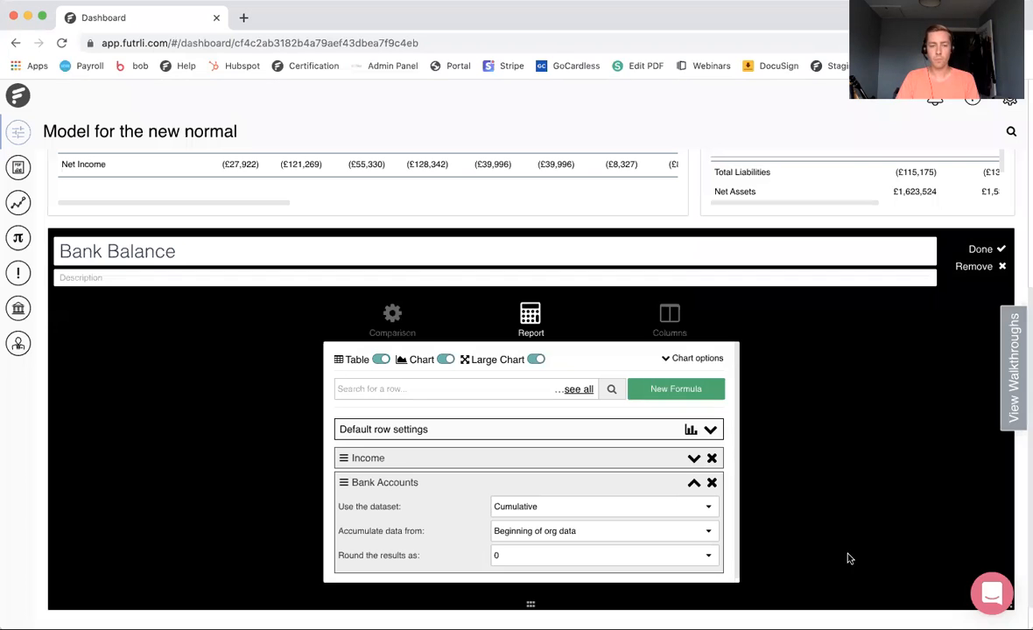
Remove the Income row from the Bank Balance report and turn off its table display.
click(711, 457)
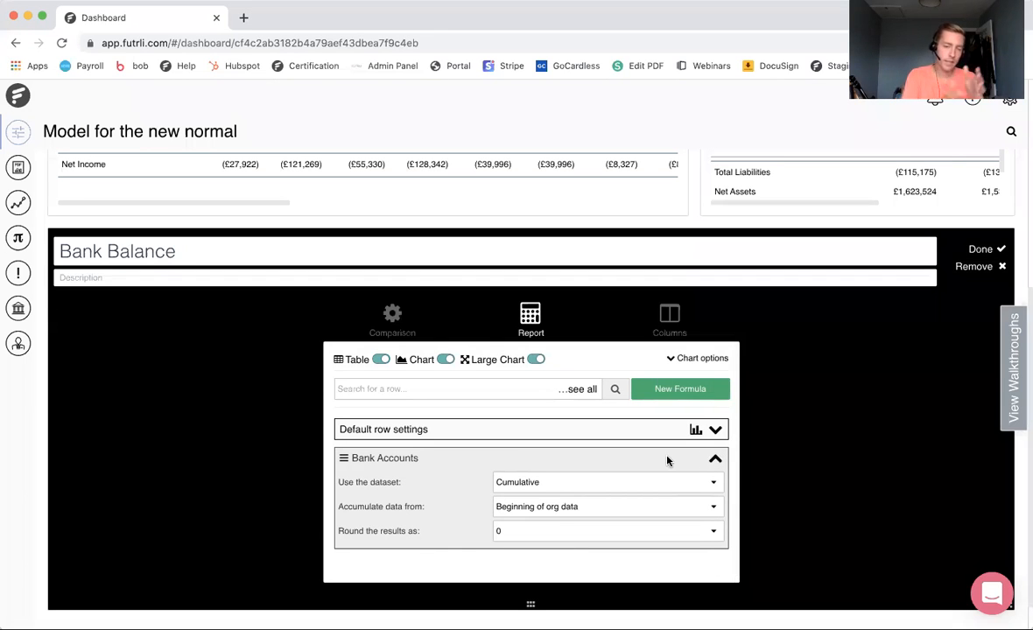
click(384, 362)
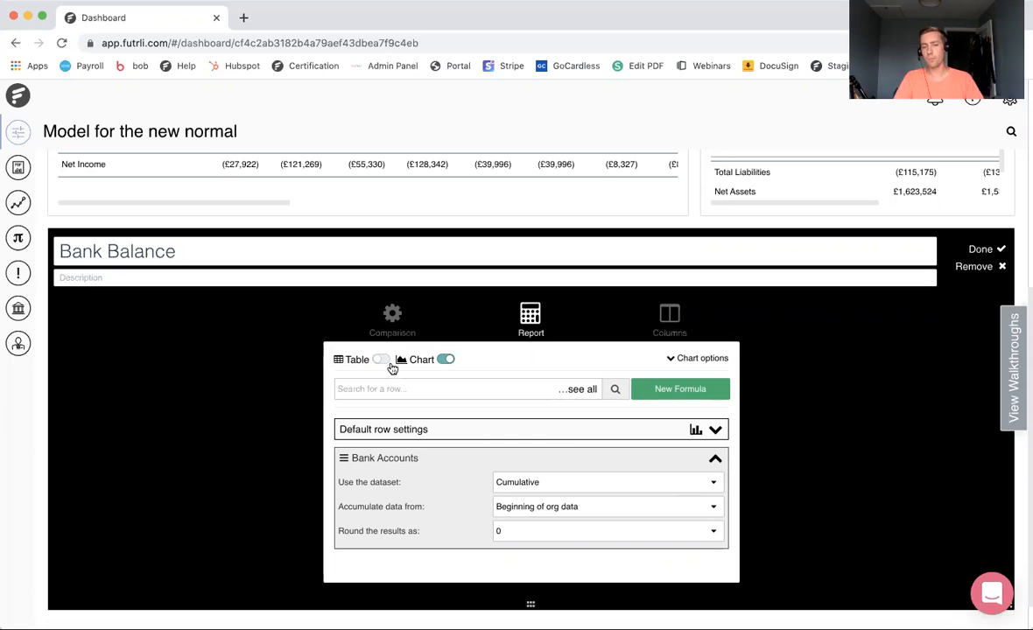
Set the Bank Balance card's default row chart type to Spline and finish editing the card.
click(694, 432)
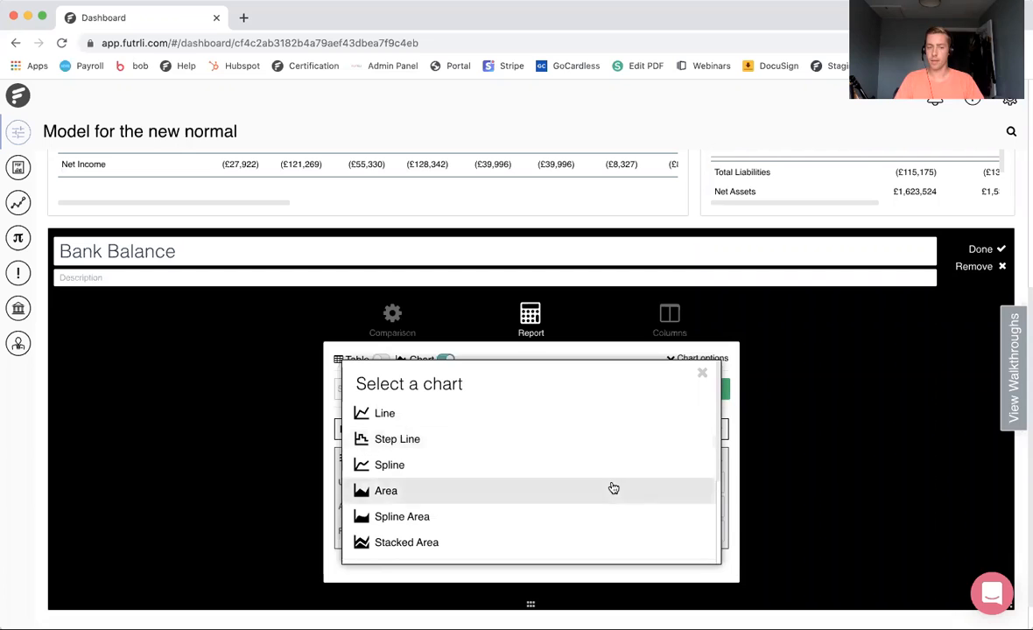
scroll(612, 488, down, 2)
scroll(613, 487, down, 5)
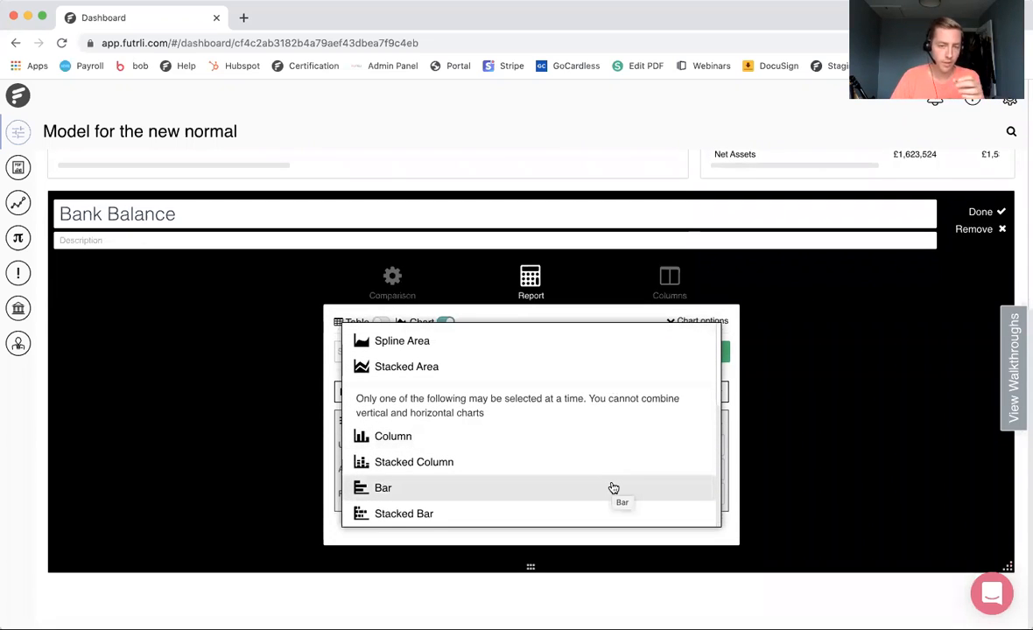
scroll(567, 426, up, 3)
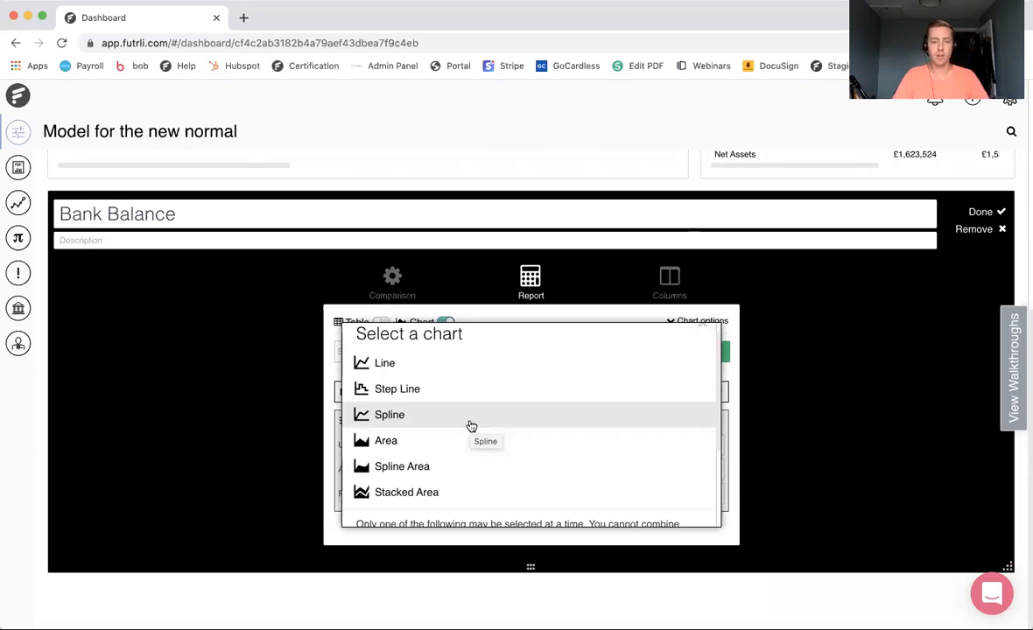
click(470, 420)
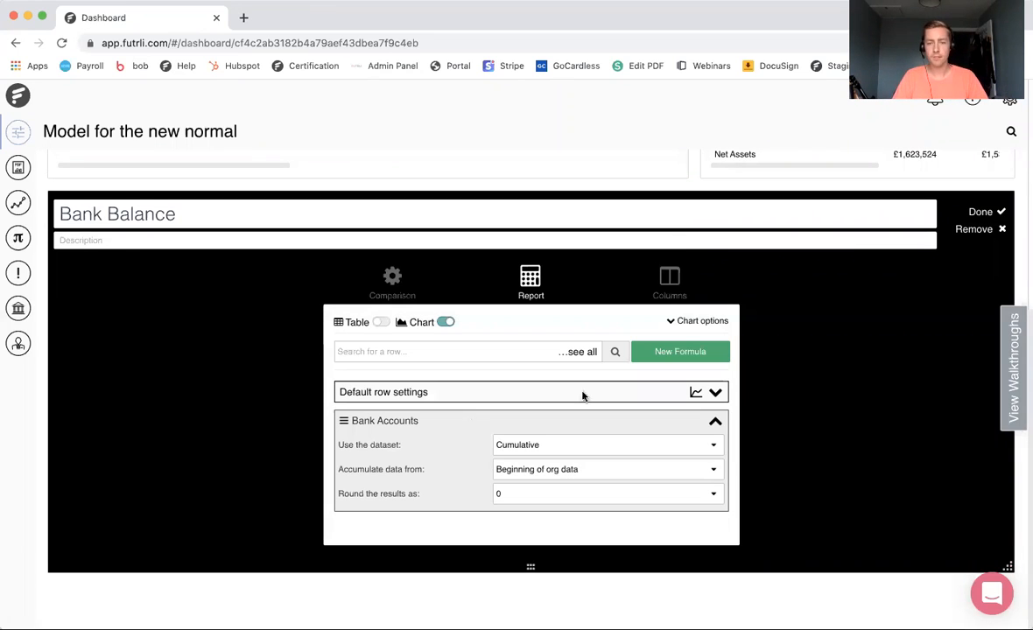
click(978, 211)
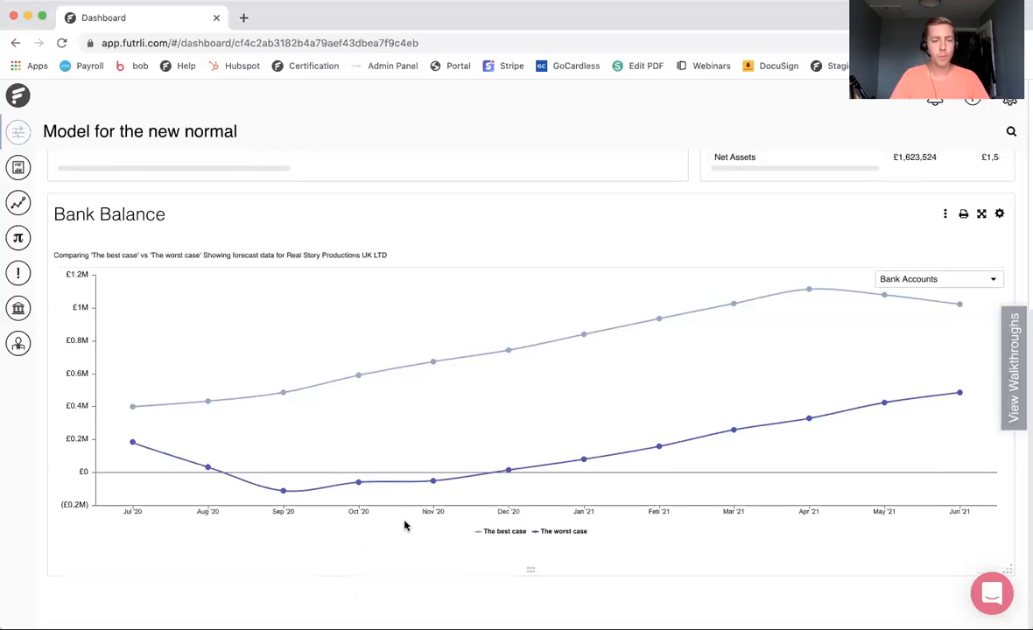
Add a build-your-own Forecast Cash Flow card to the end of the board.
scroll(350, 456, up, 3)
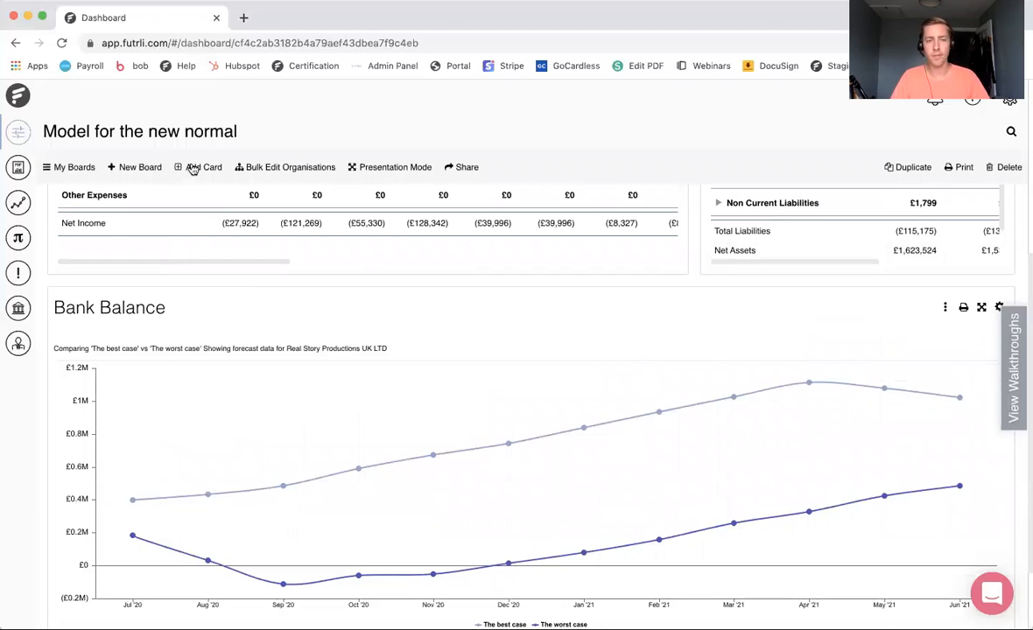
click(196, 167)
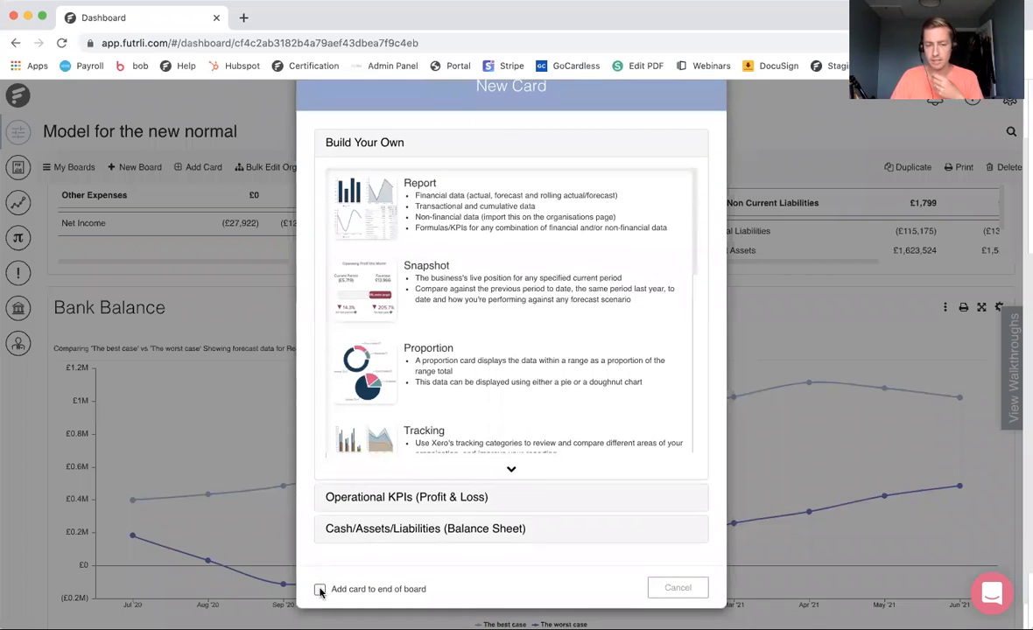
click(320, 590)
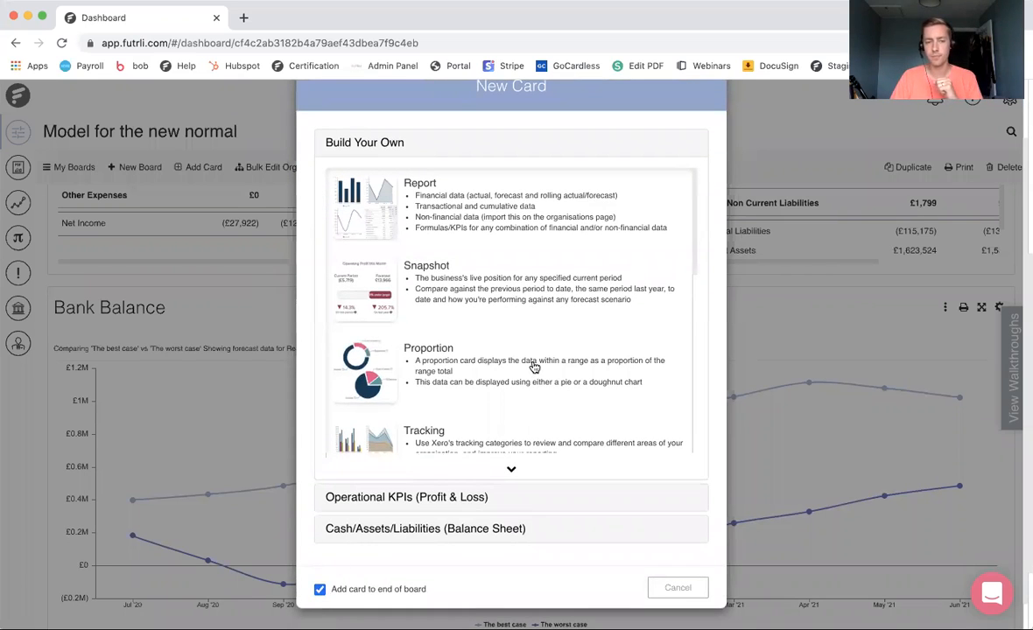
scroll(533, 366, down, 4)
scroll(534, 365, down, 3)
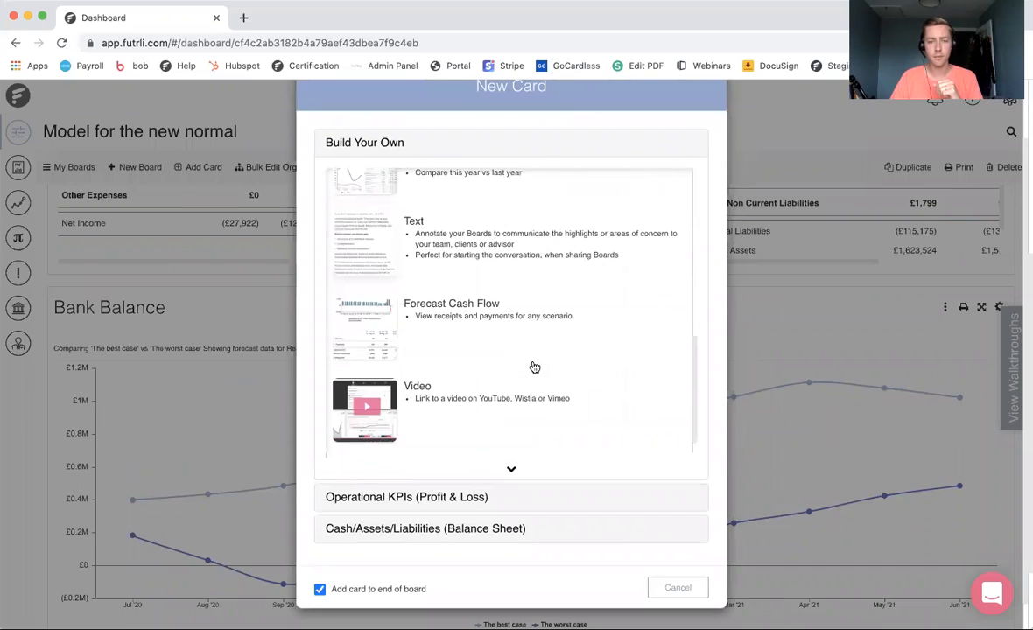
click(486, 305)
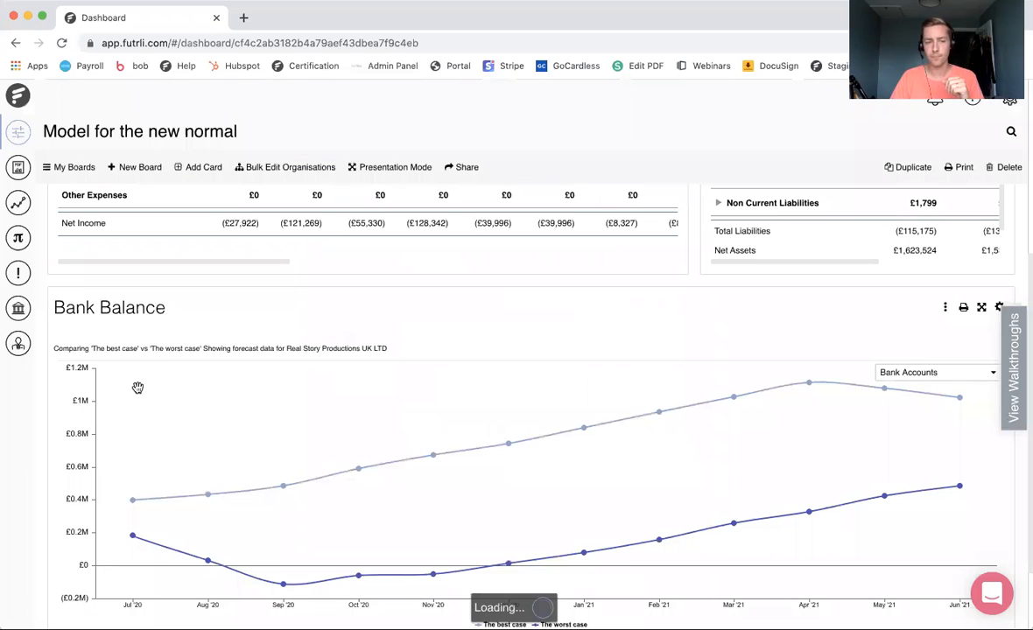
Widen the new Forecast Cash Flow card to the full width of the board.
scroll(33, 477, down, 3)
scroll(46, 411, down, 3)
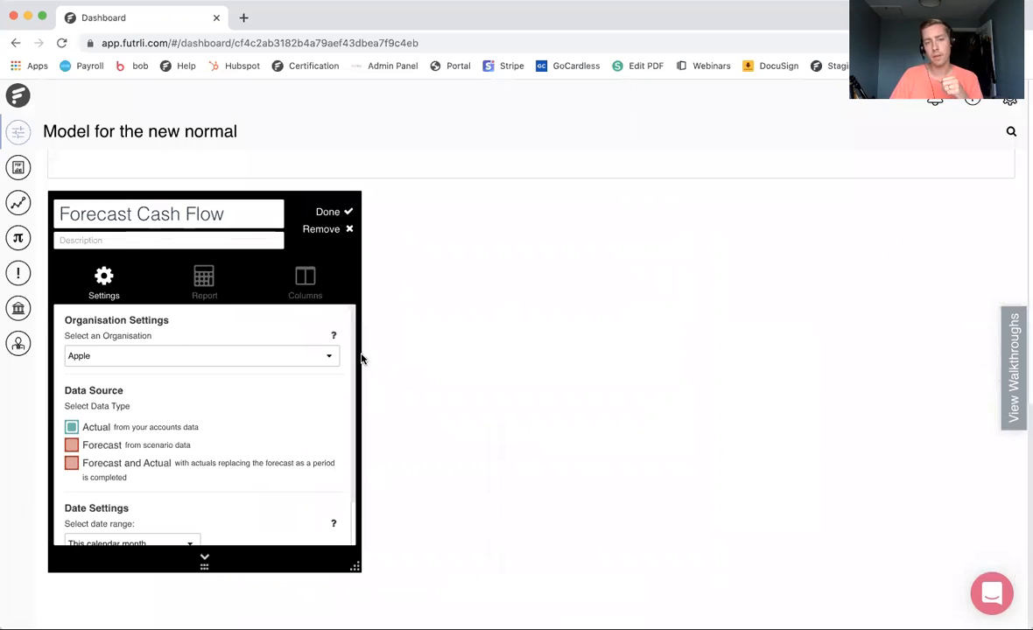
drag(357, 357, 995, 395)
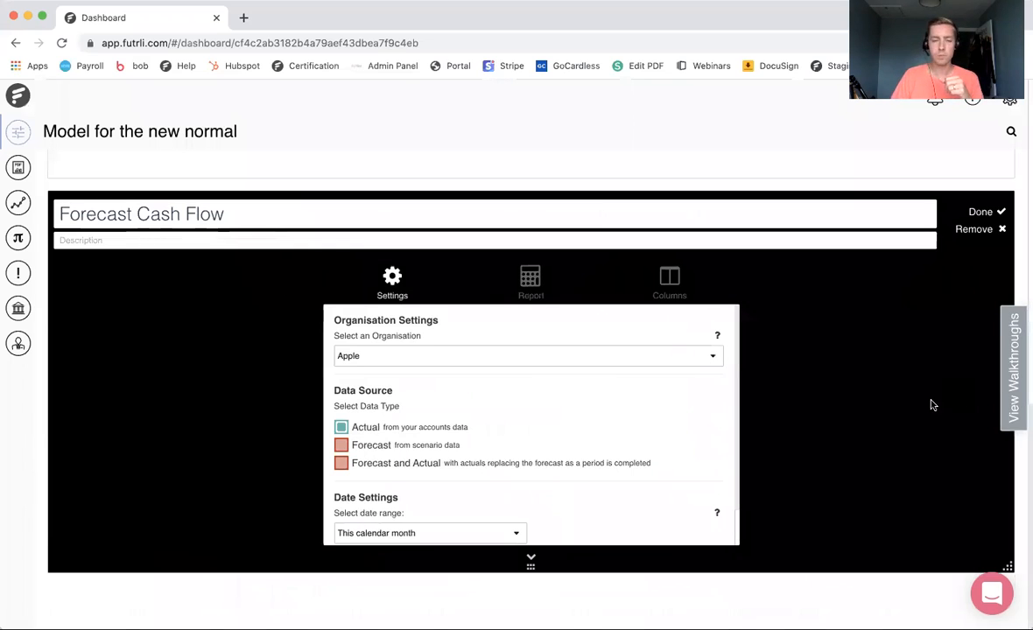
Set the Forecast Cash Flow card to Real Story Productions UK LTD with Forecast data from the scenario The worst case.
click(521, 359)
click(487, 381)
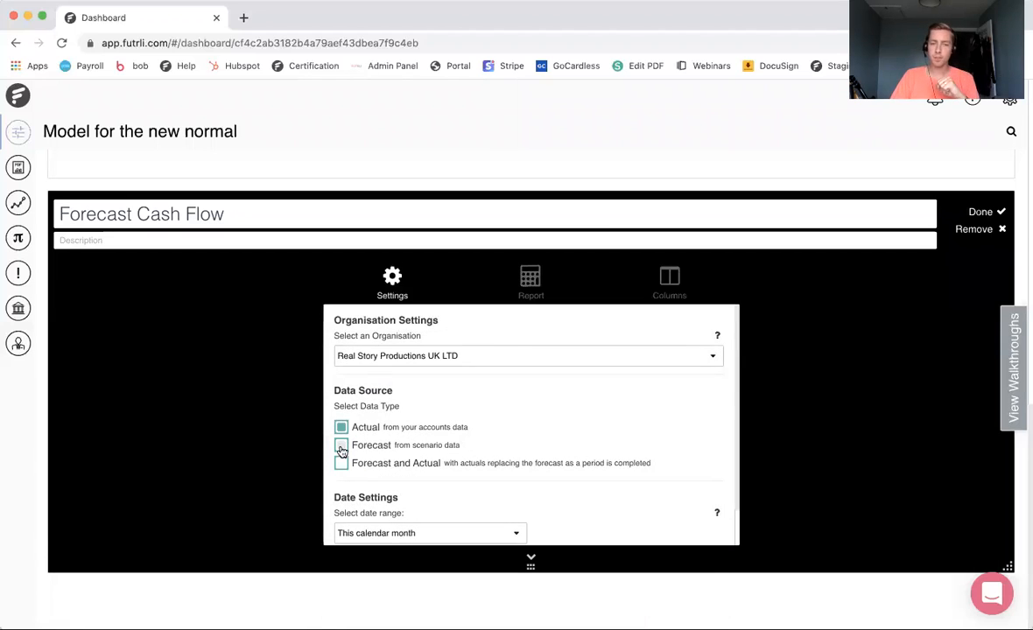
click(342, 445)
scroll(454, 446, down, 1)
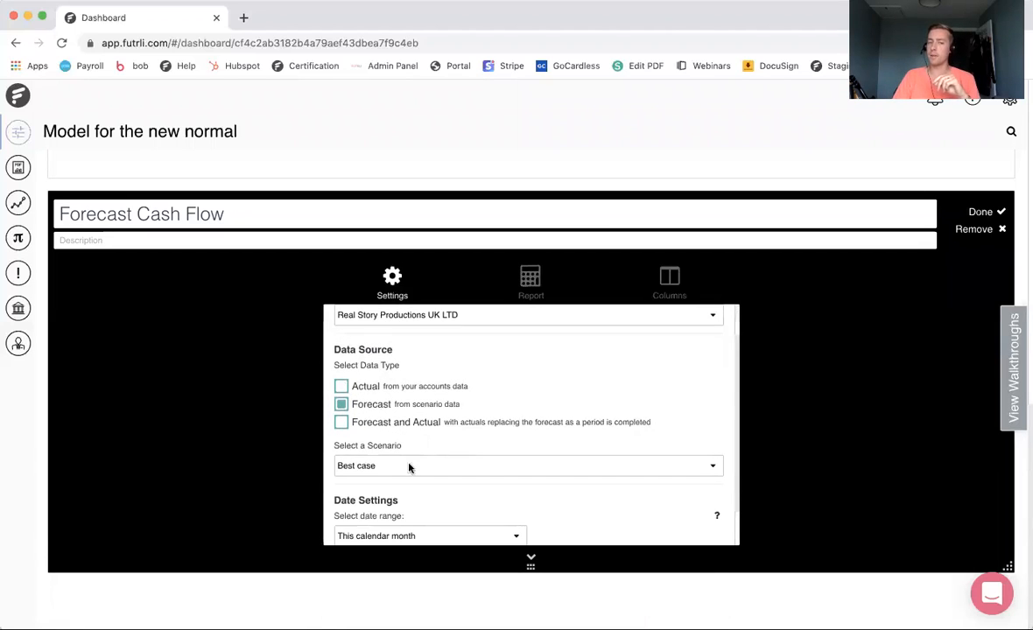
click(396, 466)
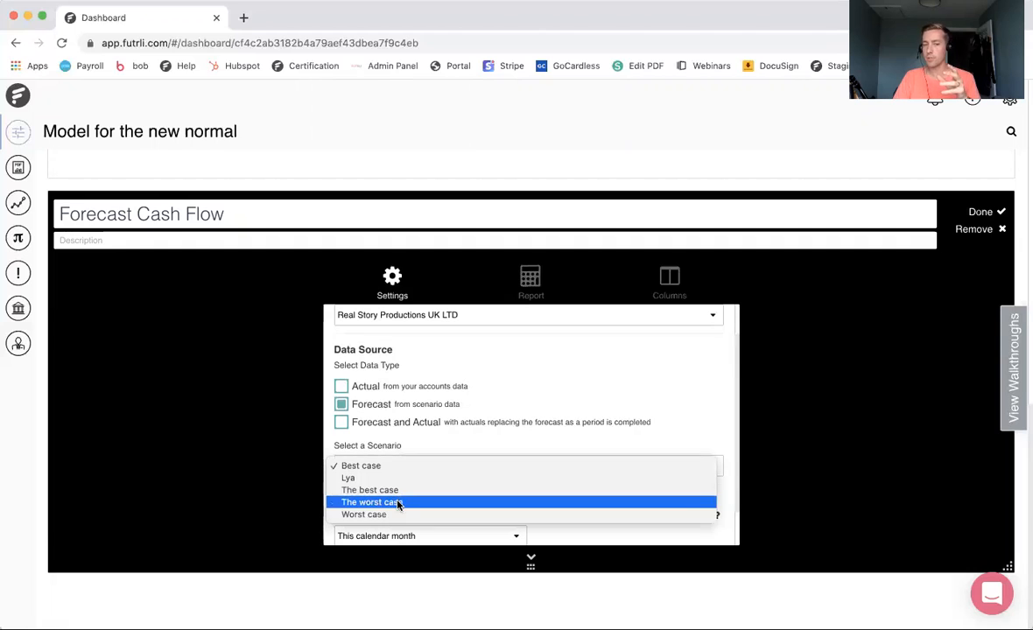
click(398, 503)
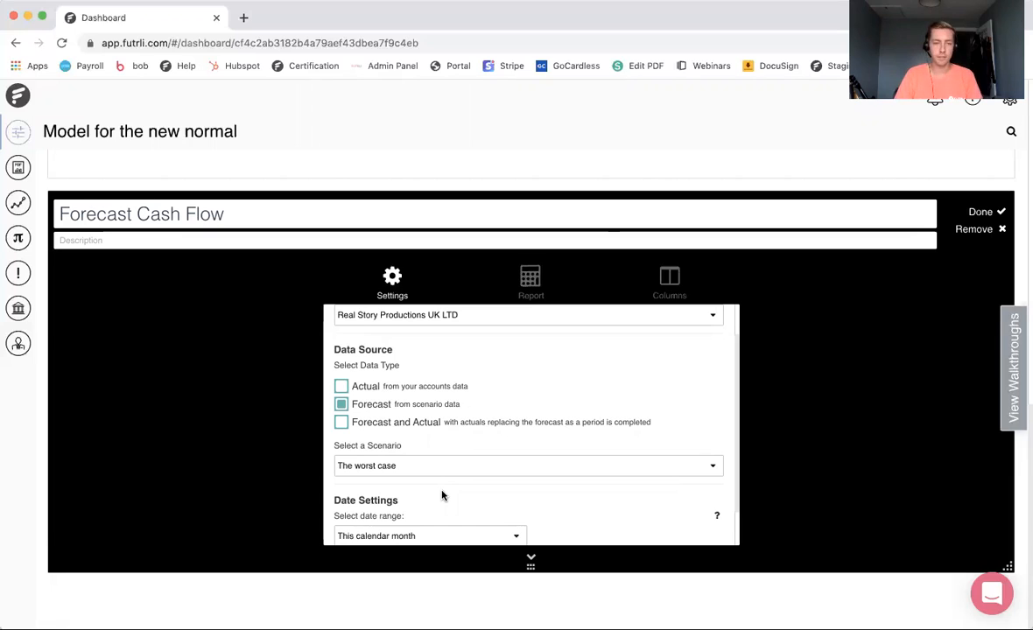
Enter "The worst case" as the Forecast Cash Flow card's description.
click(170, 241)
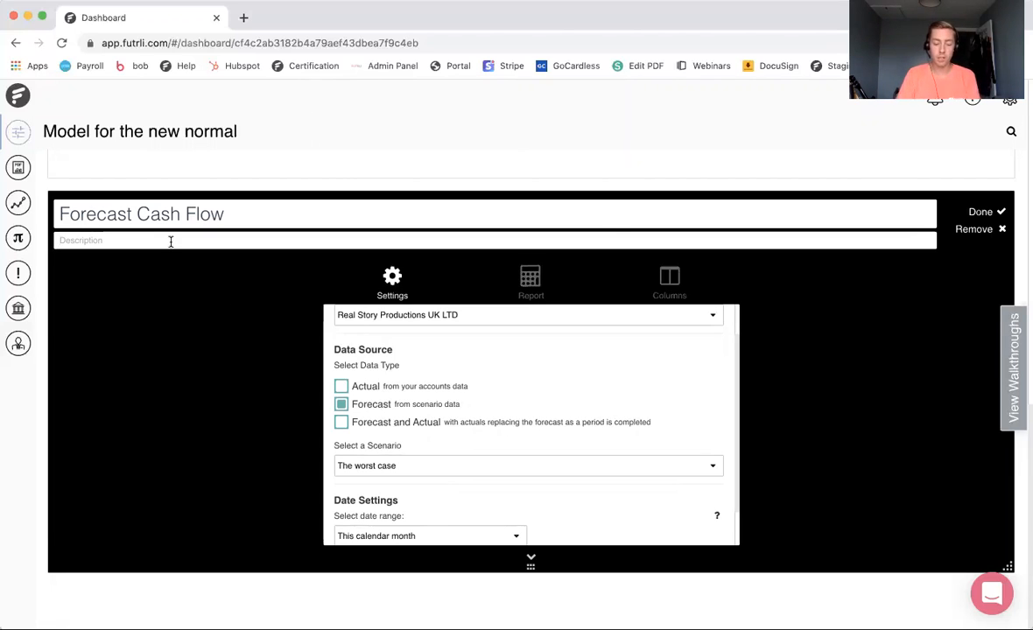
text(The worst case)
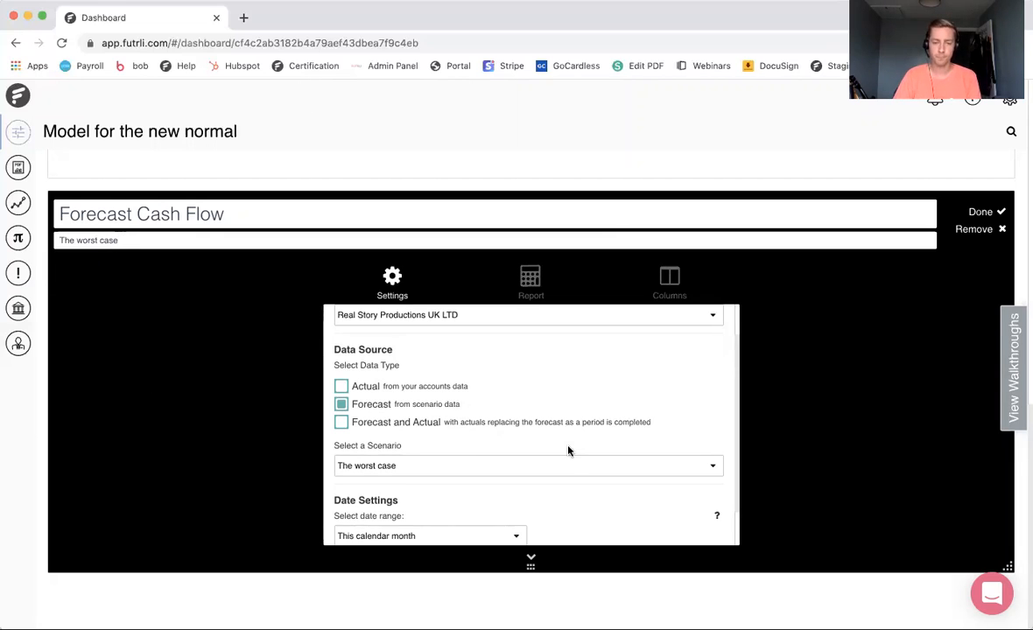
scroll(568, 451, down, 1)
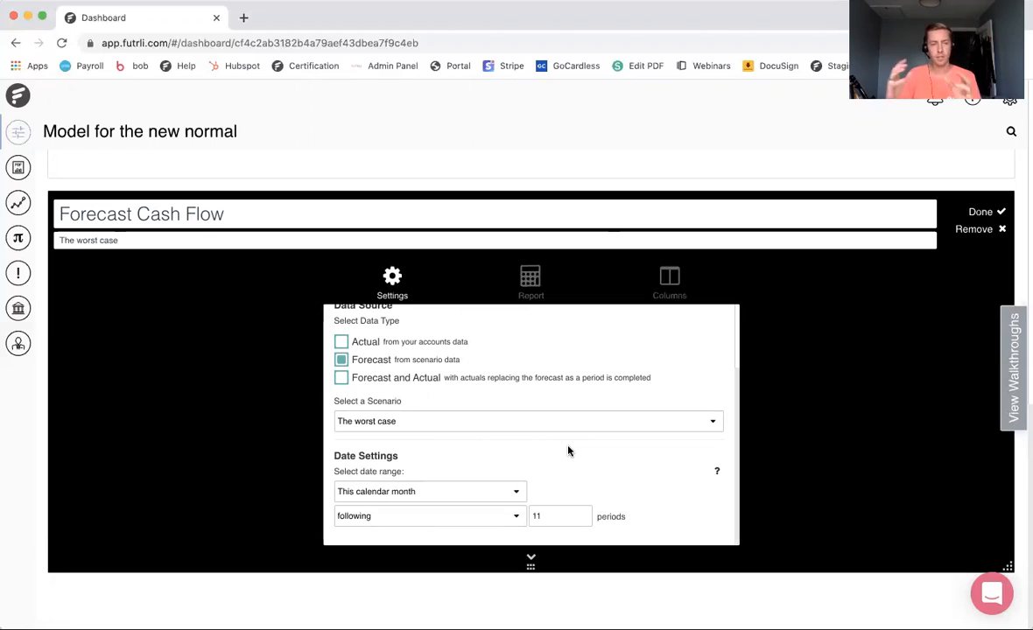
Move the Net cash movement row below Closing Bank in the Forecast Cash Flow report.
click(531, 278)
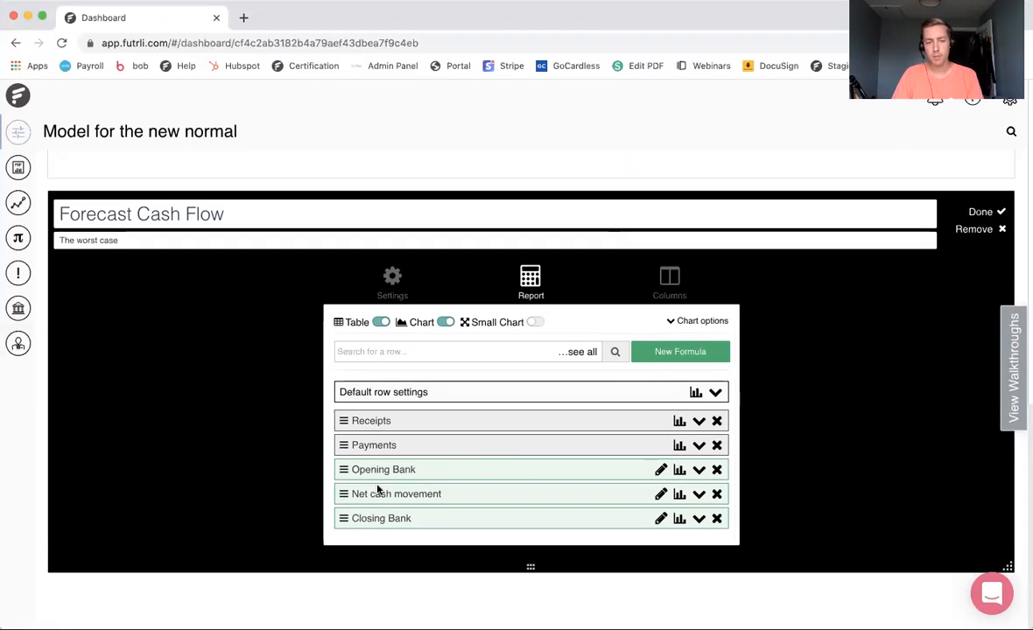
drag(343, 493, 342, 518)
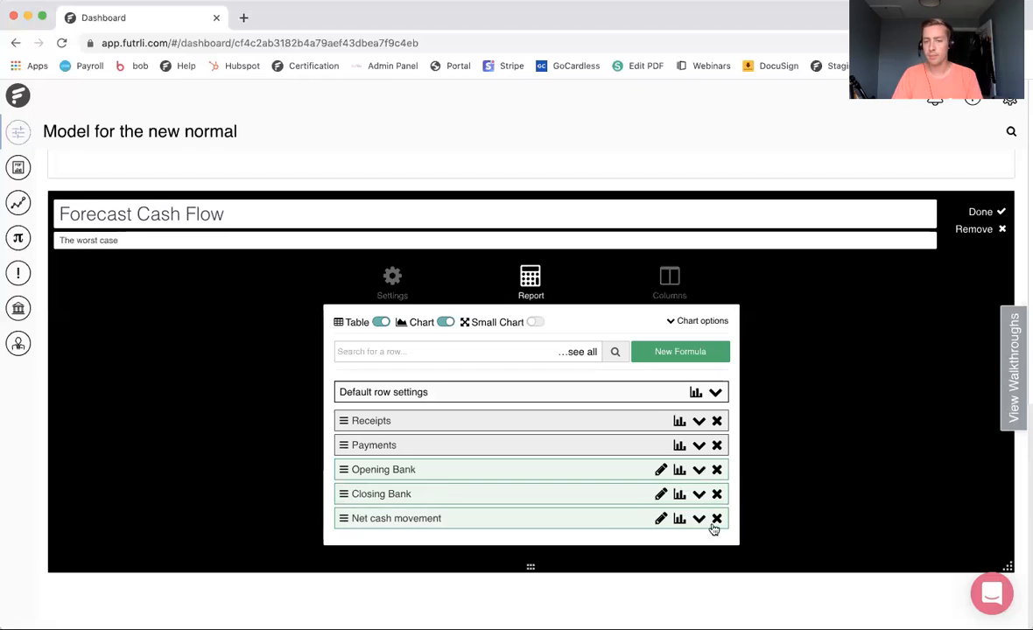
Set the Receipts and Payments rows of the Forecast Cash Flow report to Do not display on the chart.
click(698, 420)
click(606, 496)
click(569, 532)
scroll(665, 480, down, 1)
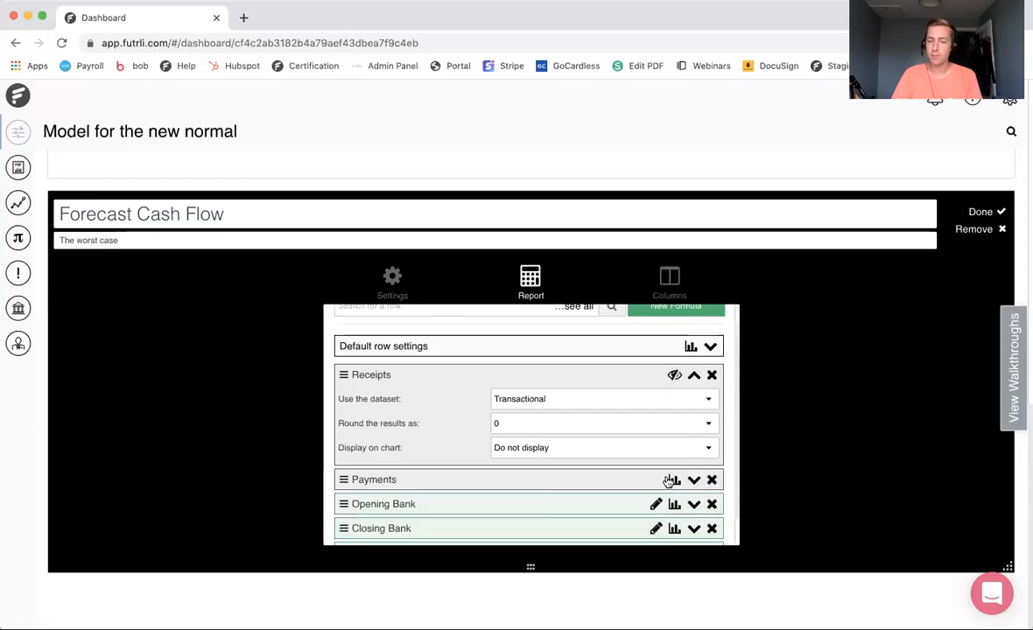
click(693, 479)
scroll(696, 480, down, 3)
click(595, 460)
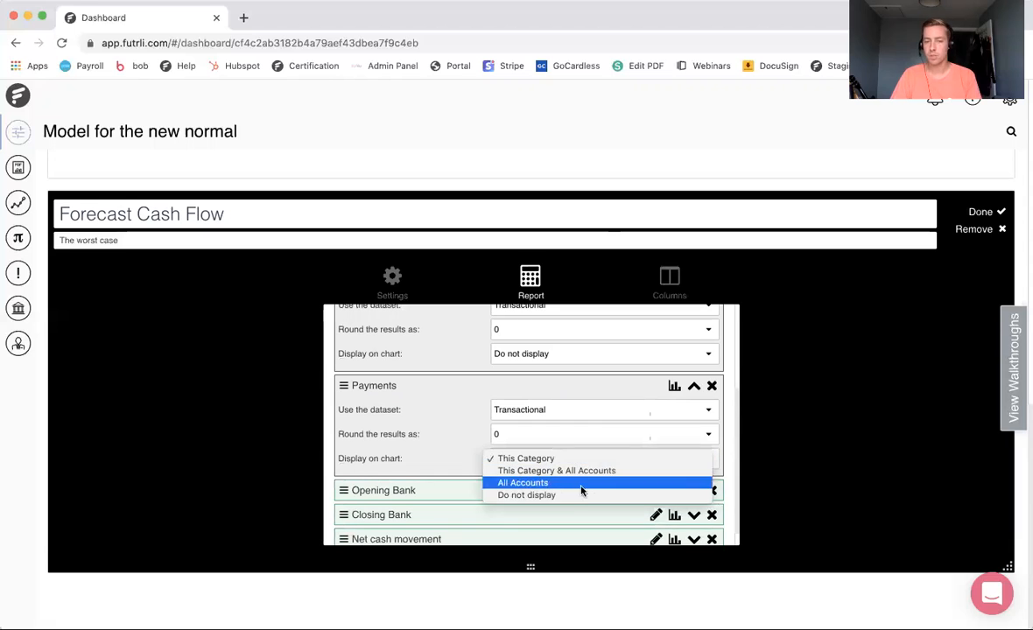
click(574, 495)
scroll(571, 500, down, 1)
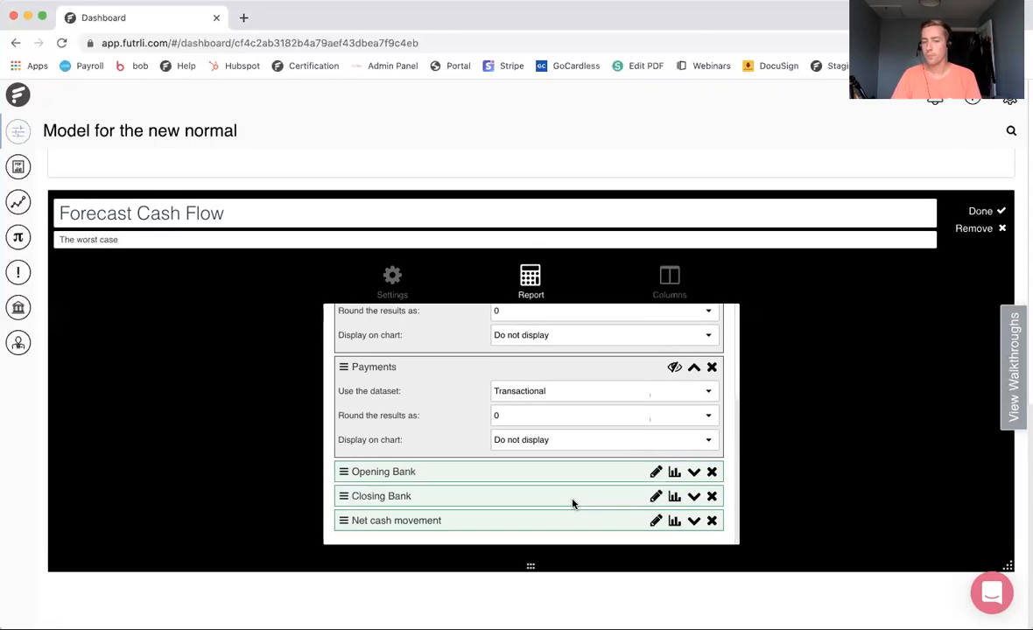
Change the Net cash movement row's chart type to Spline.
click(673, 522)
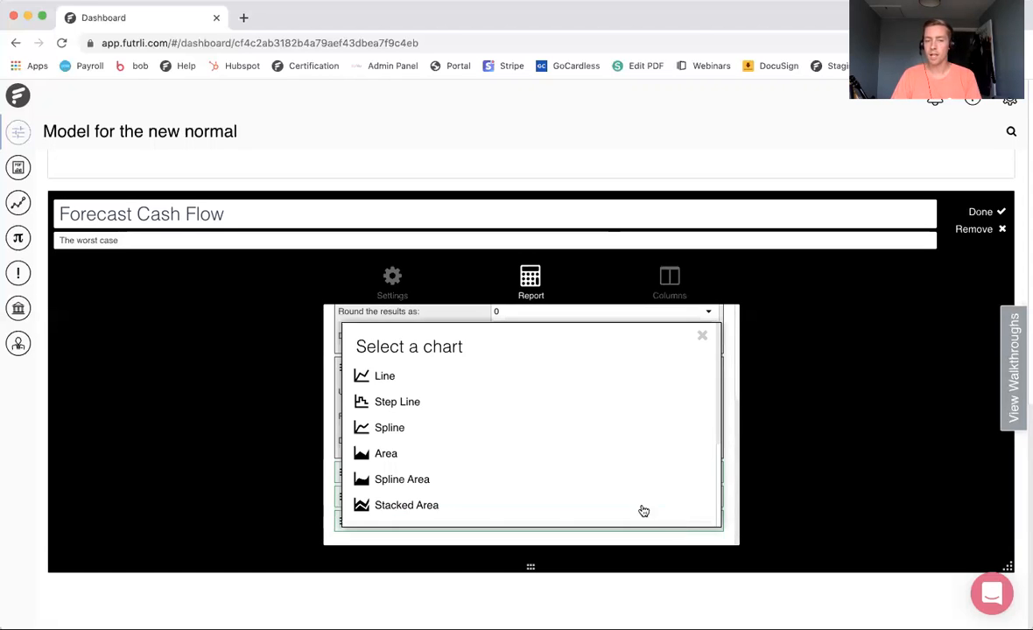
click(451, 426)
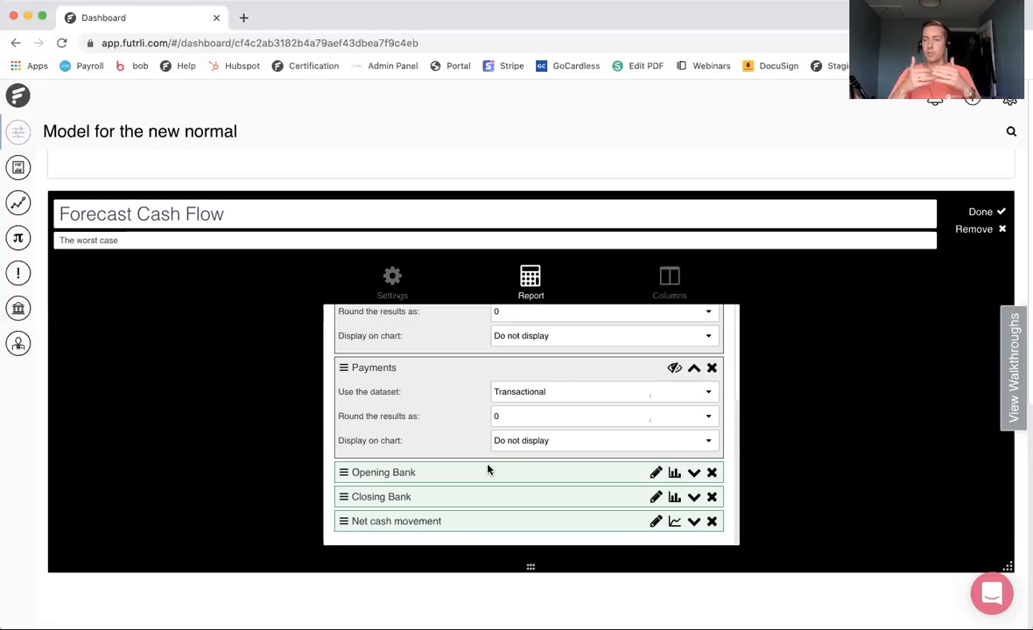
Remove the Period % Variance and Period Variance columns from the Forecast Cash Flow card and finish editing it.
scroll(489, 469, up, 3)
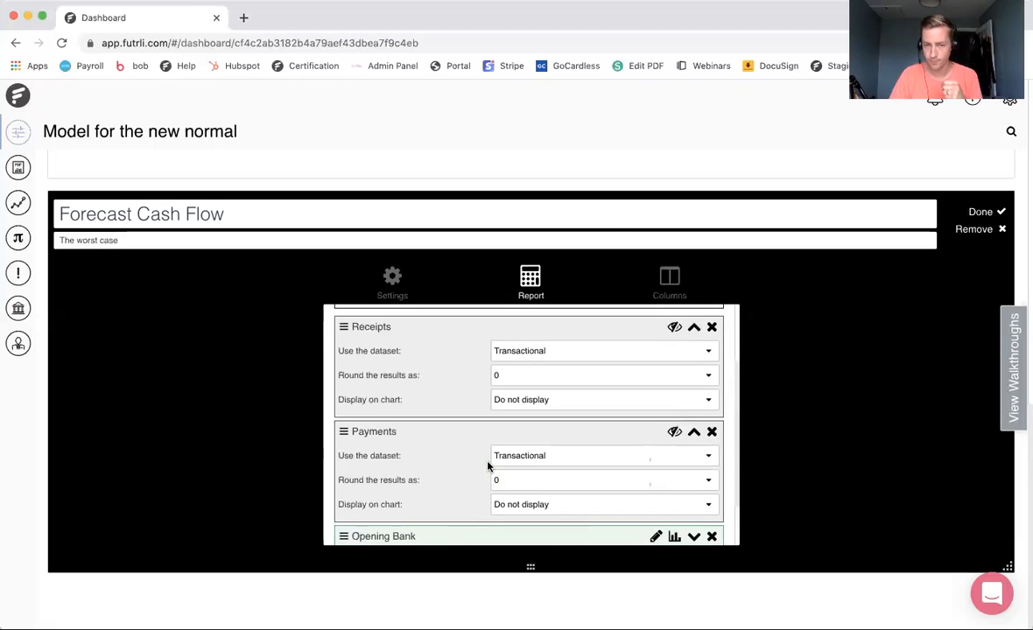
scroll(488, 466, up, 2)
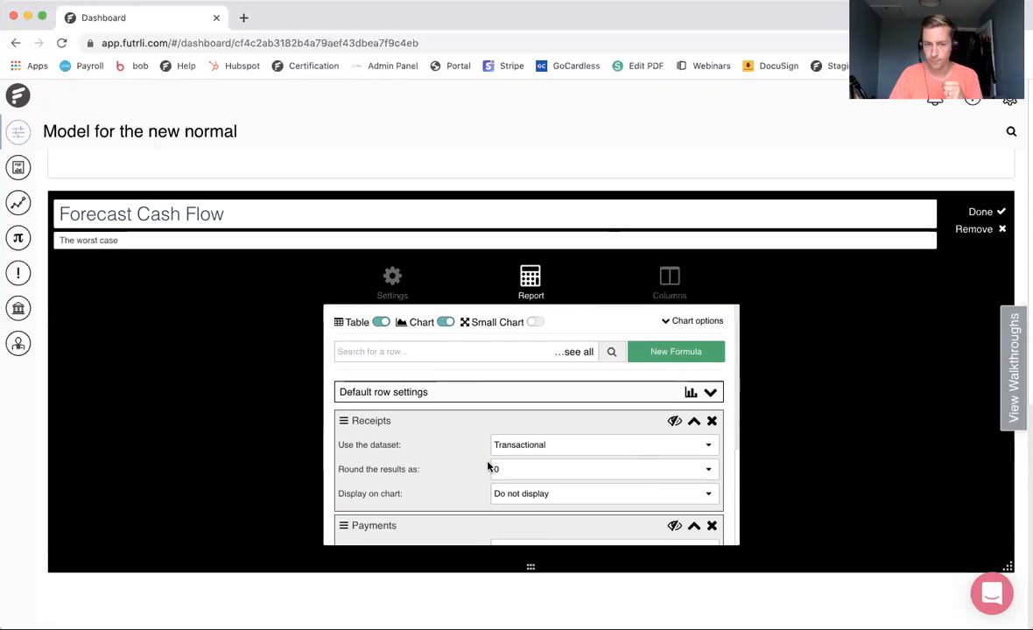
click(664, 289)
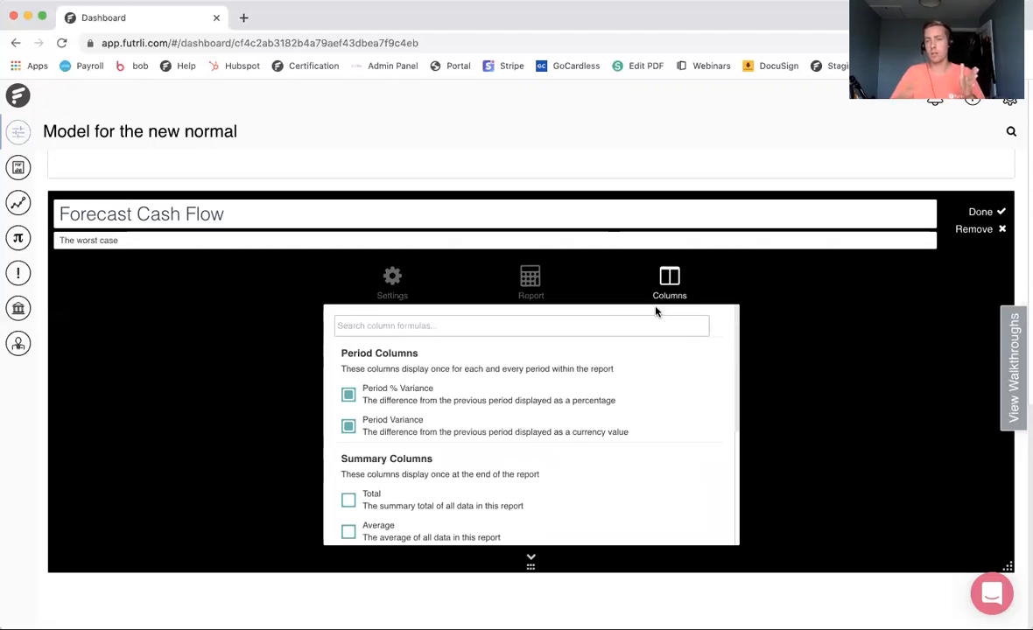
click(350, 393)
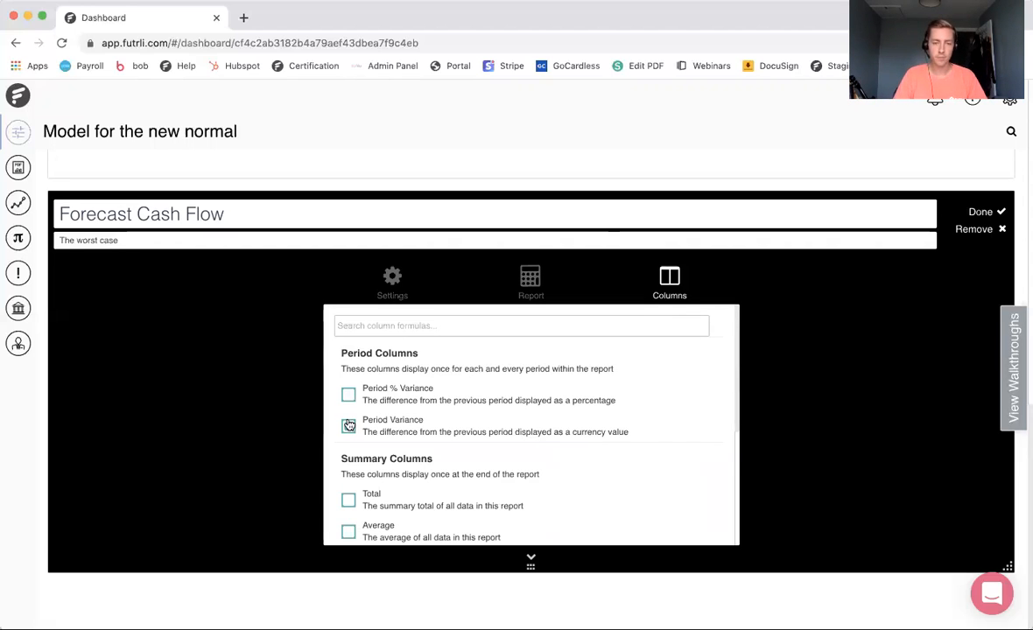
click(349, 425)
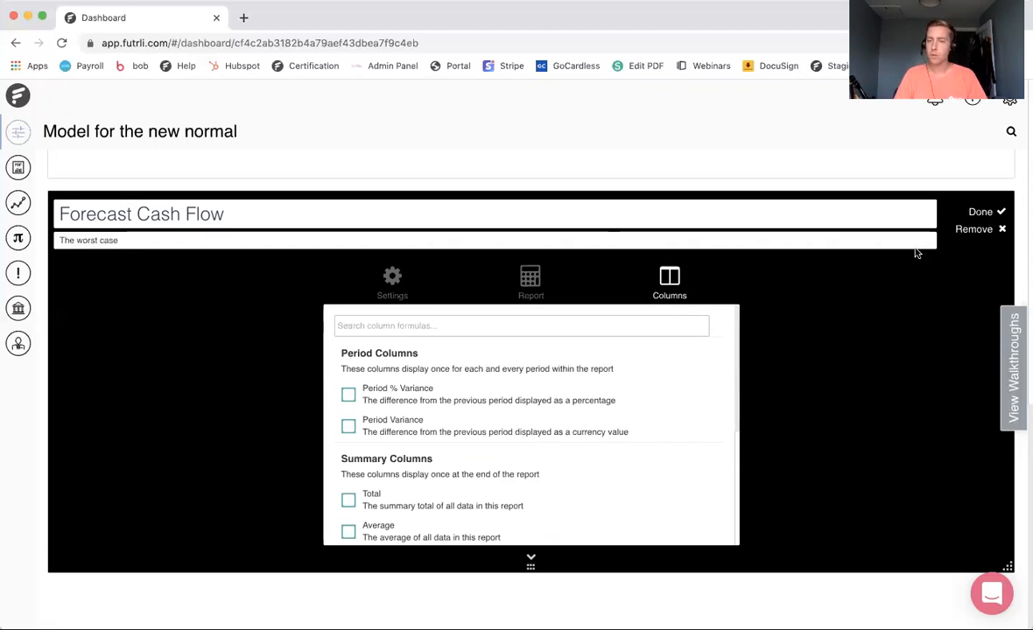
click(978, 212)
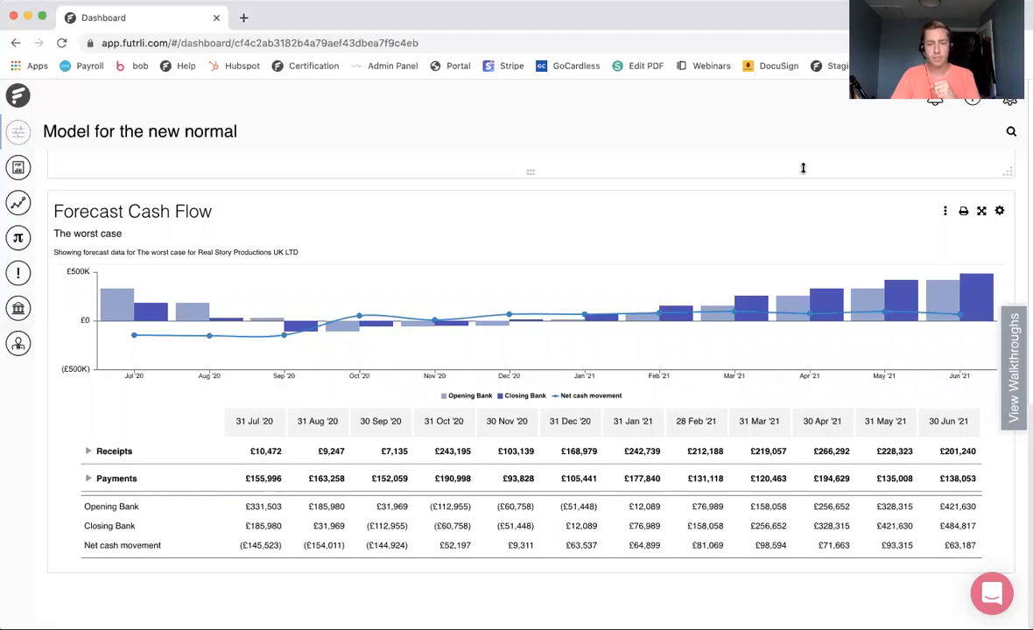
Enlarge the Forecast Cash Flow card, examine the breakdown of Receipts across the months, and return to the board.
click(981, 211)
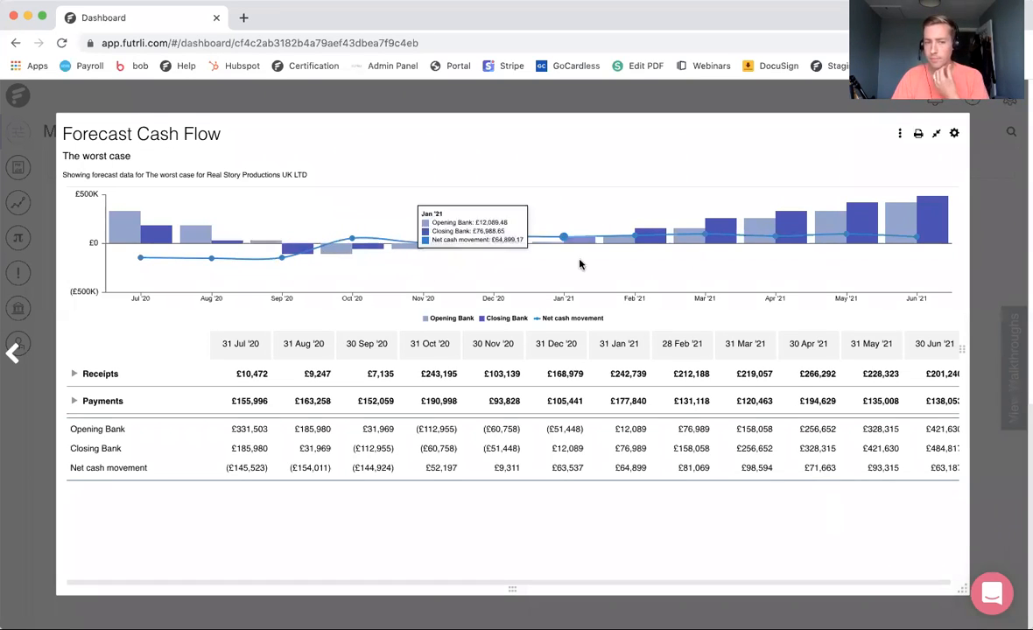
click(98, 373)
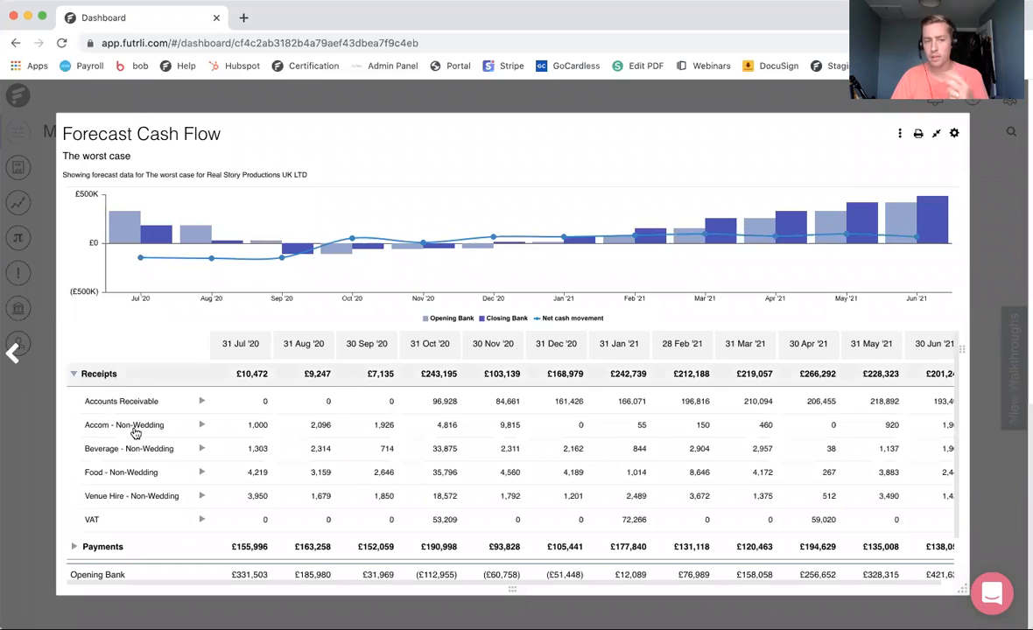
scroll(461, 432, right, 2)
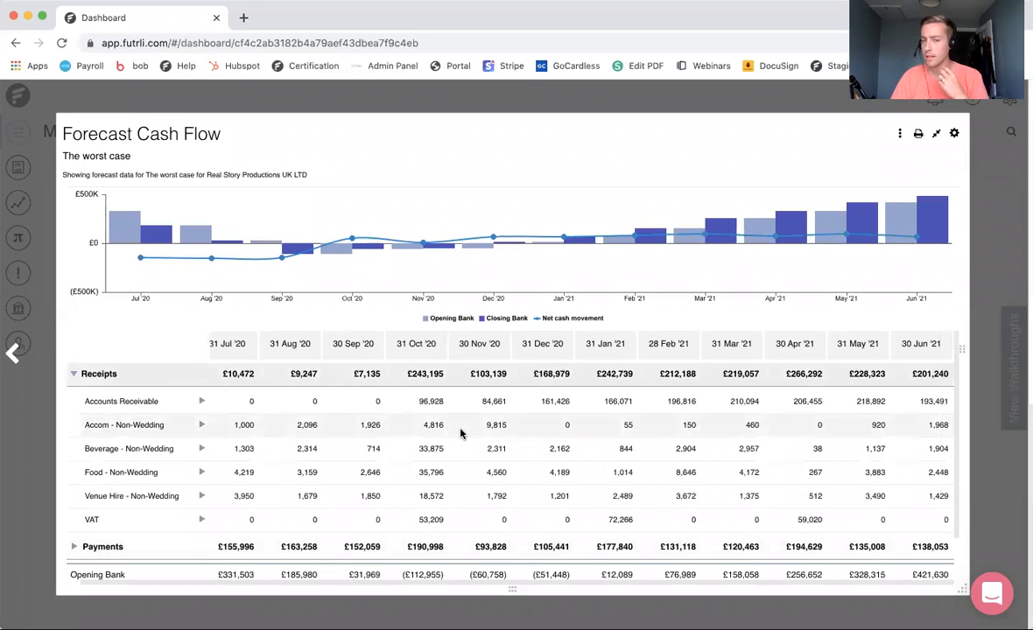
scroll(461, 432, left, 2)
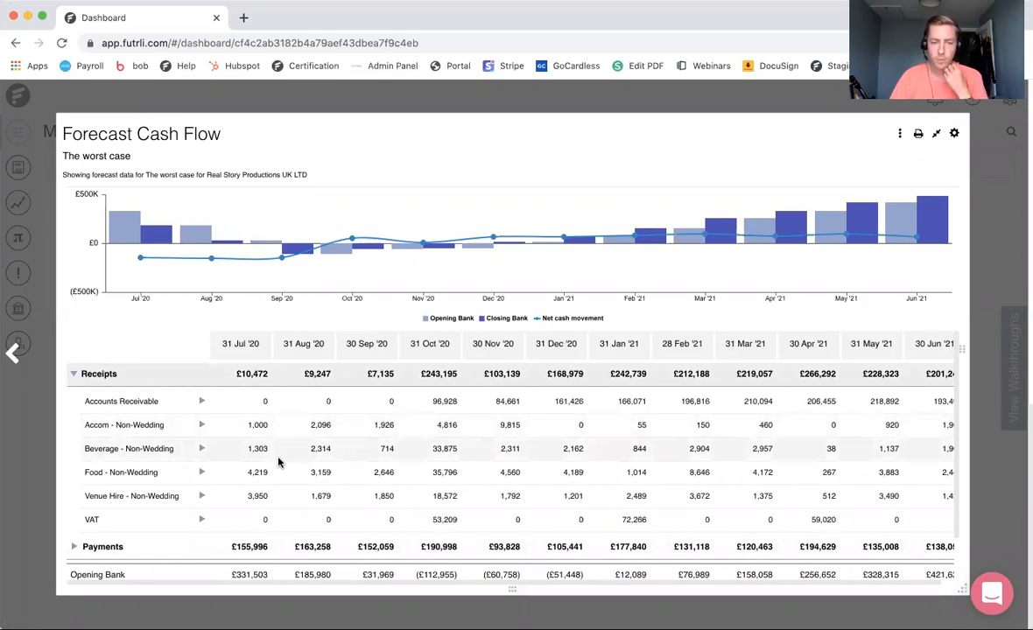
click(103, 375)
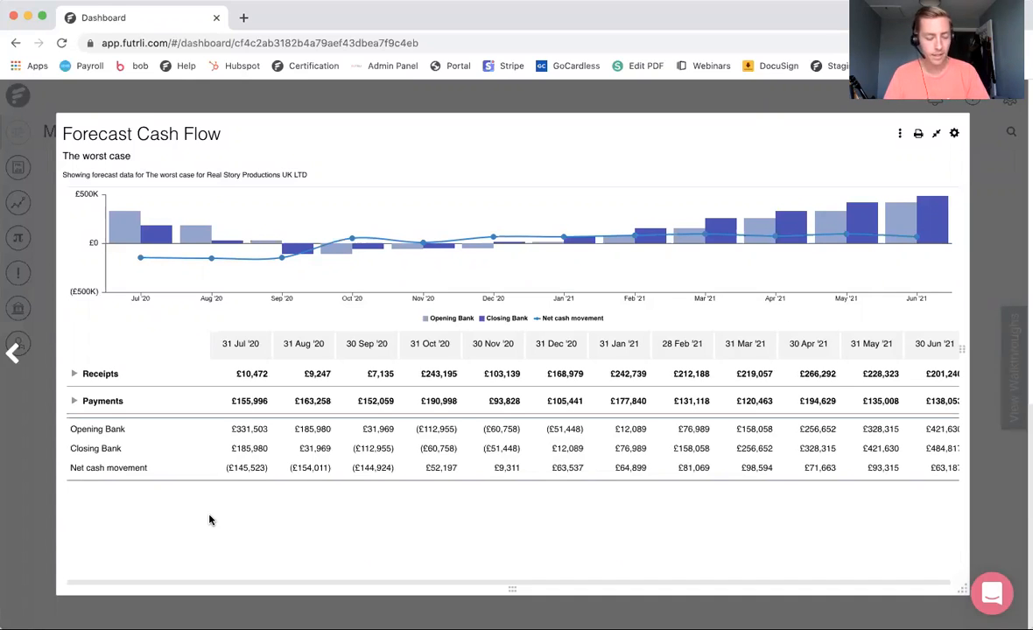
key(Escape)
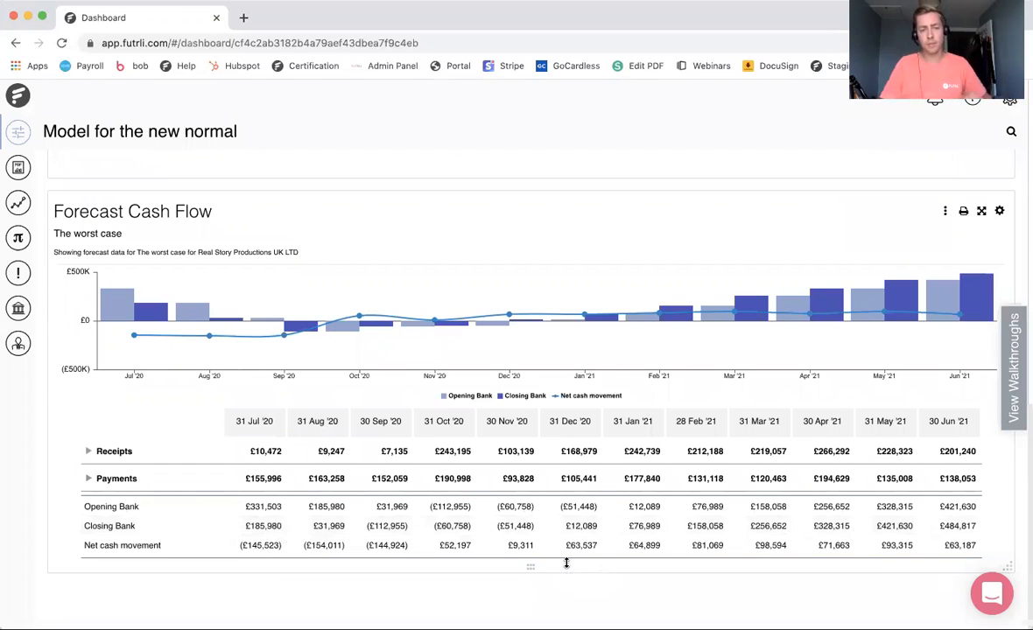
Review the board's Bank Balance, Profit & Loss and Balance Sheet comparison cards and check which sharing options it offers.
scroll(566, 562, up, 5)
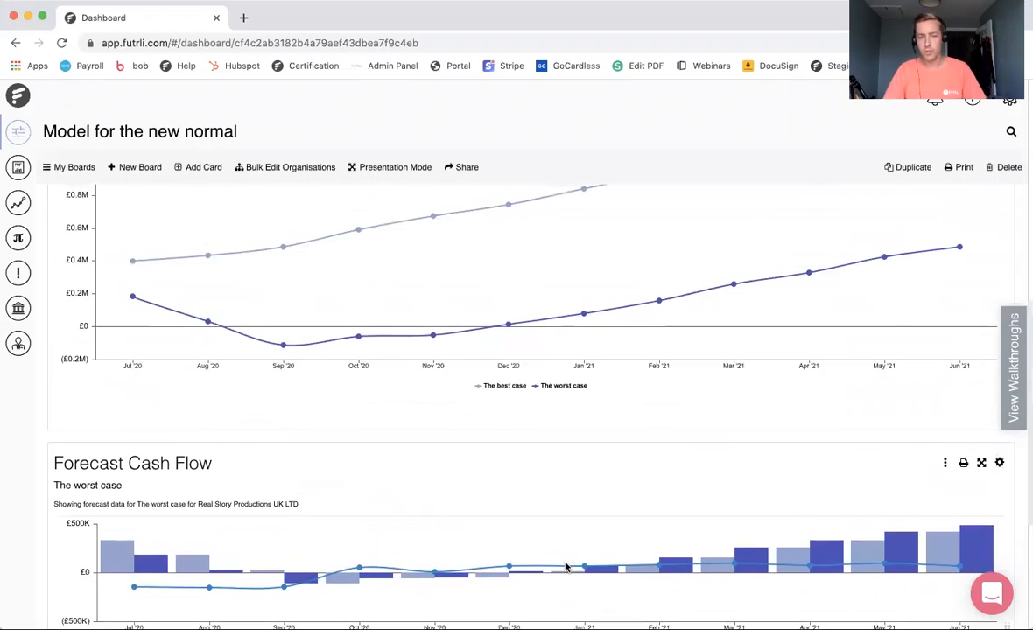
scroll(565, 563, up, 1)
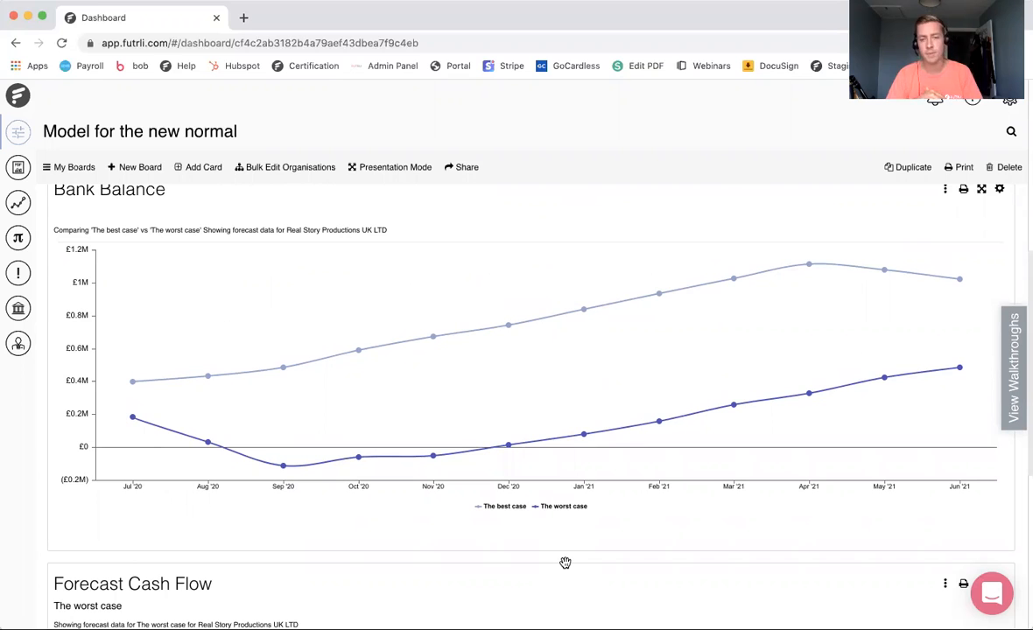
scroll(565, 563, up, 5)
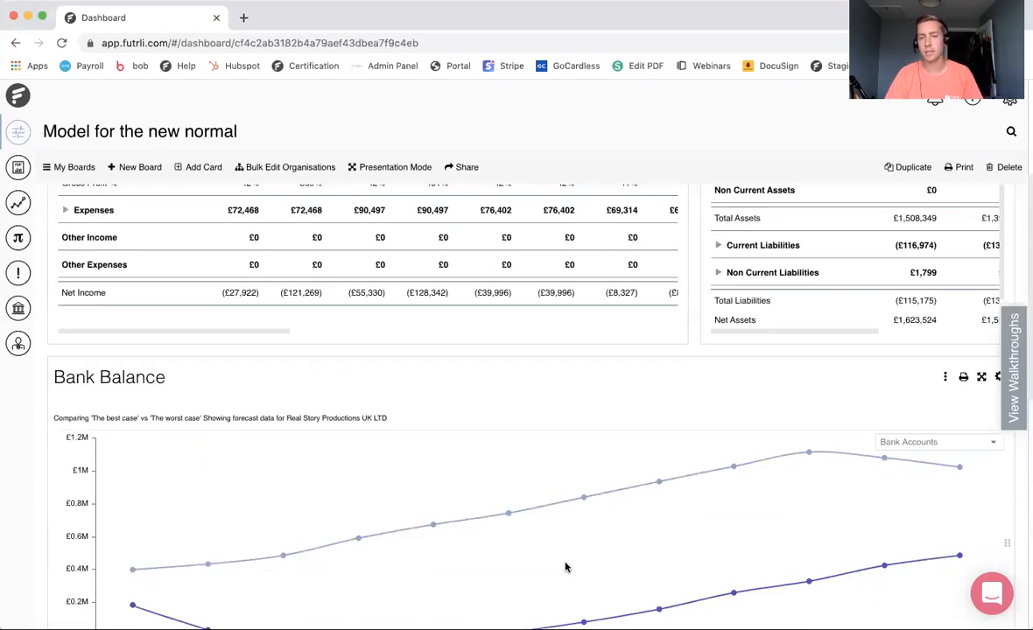
scroll(565, 567, up, 1)
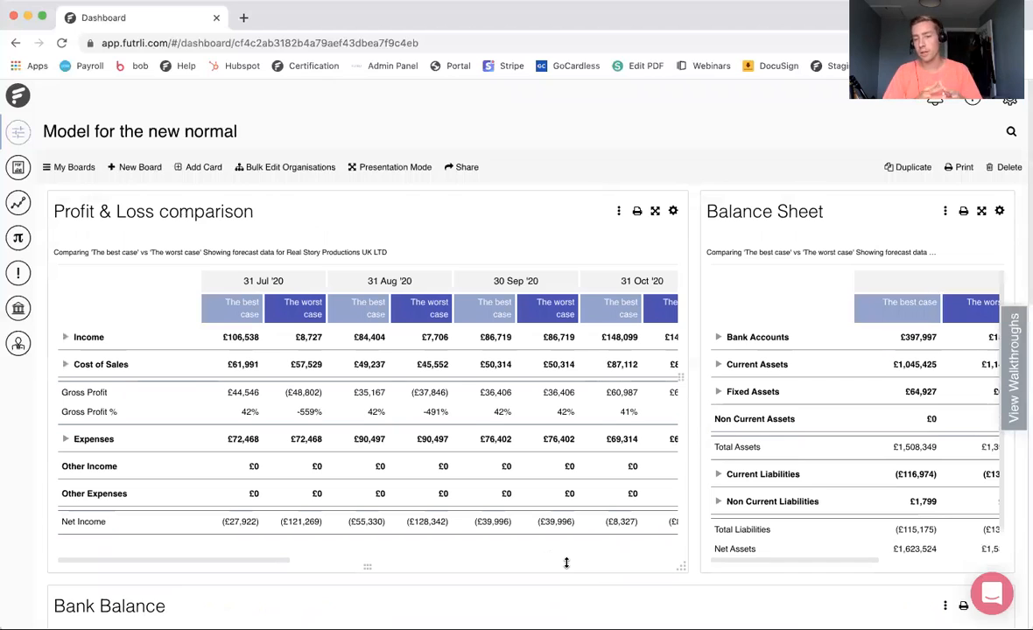
click(463, 168)
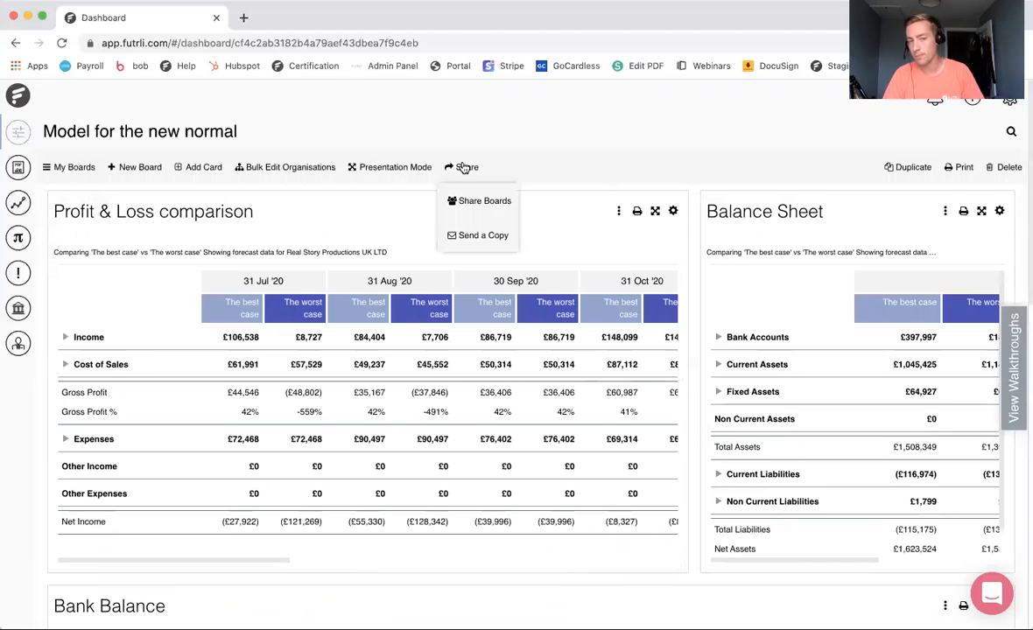
click(618, 167)
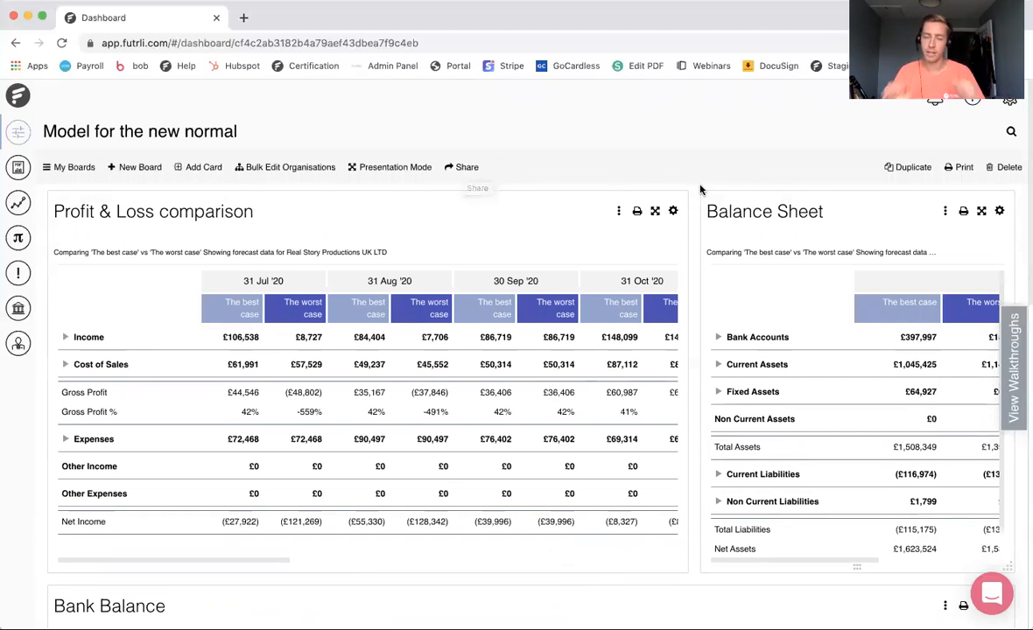
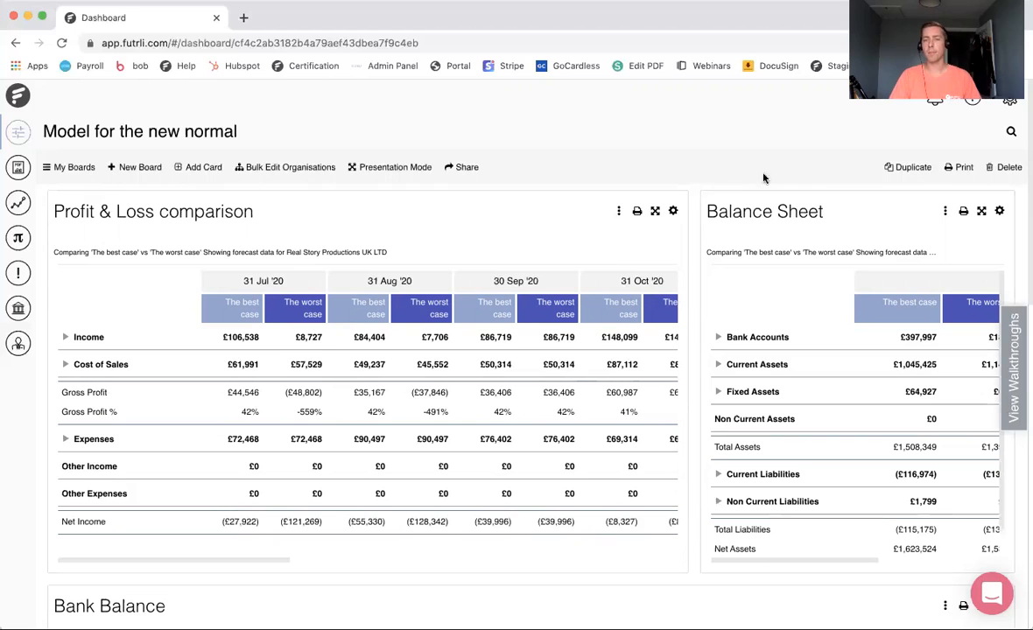
Print the Model for the new normal board to PDF and open the generated document.
click(959, 166)
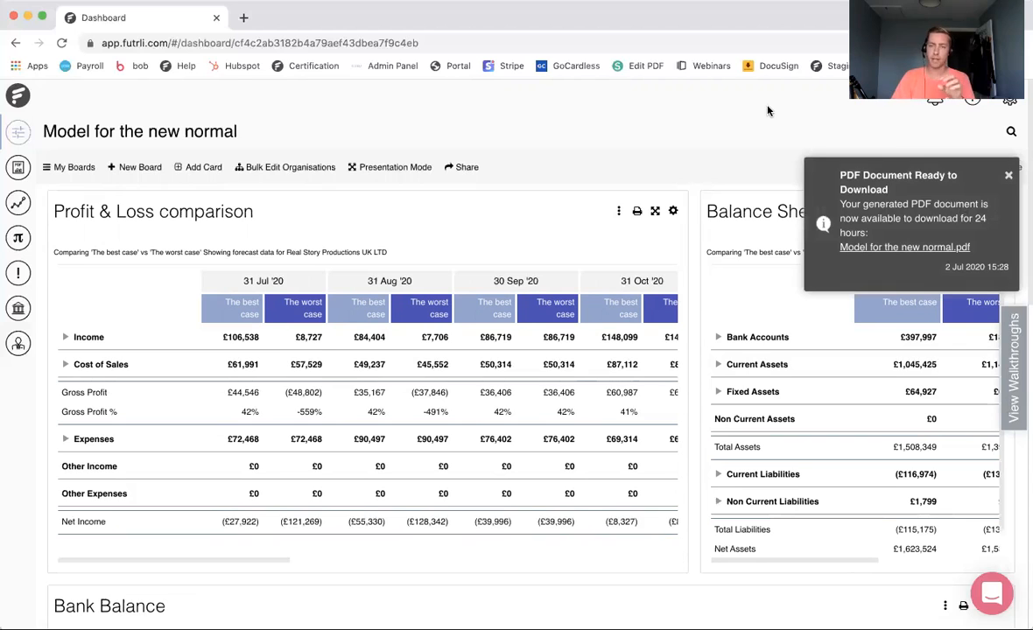
click(896, 248)
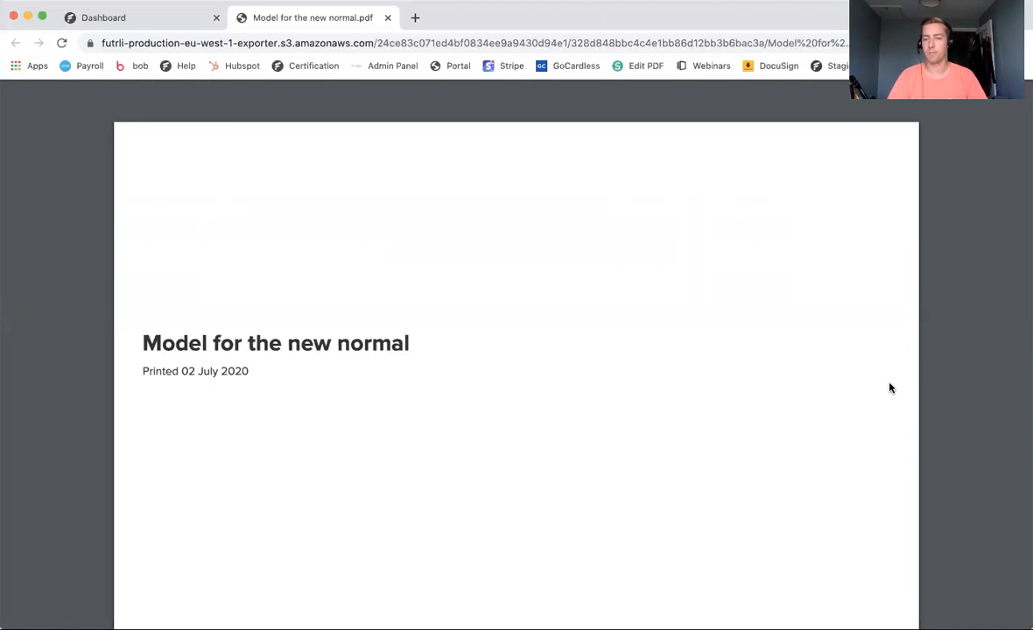
right_click(707, 311)
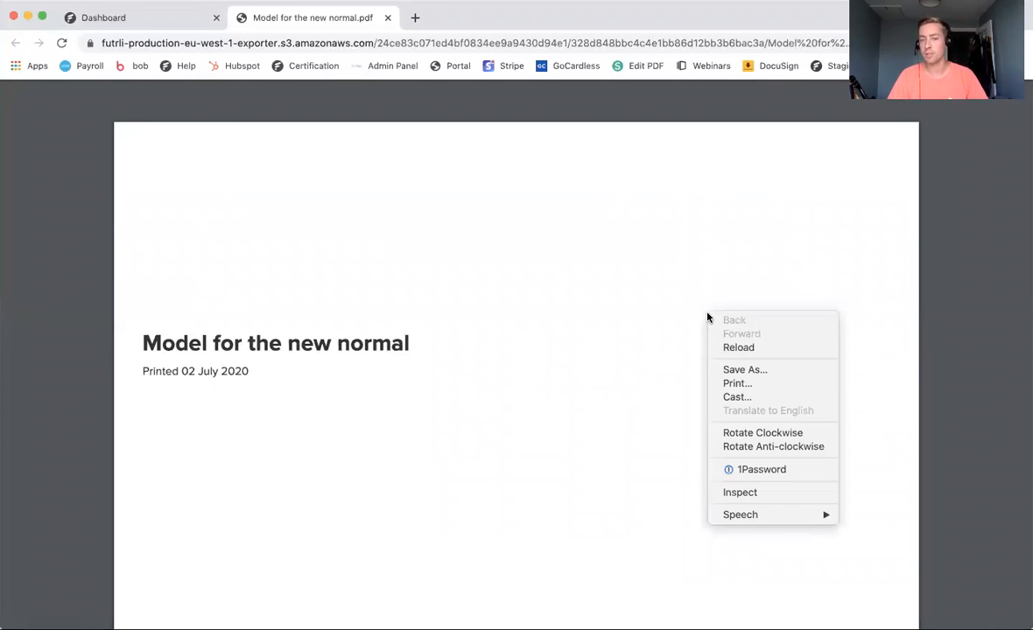
click(860, 379)
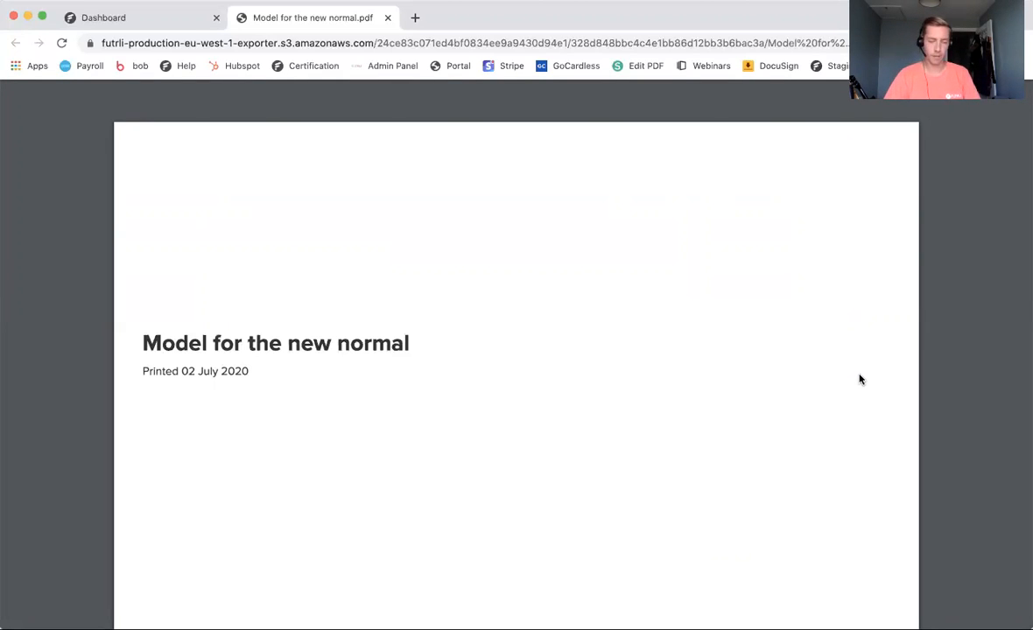
Read through the PDF's comparison, bank balance and cash flow pages, then close it and dismiss the download notification.
scroll(857, 382, down, 1)
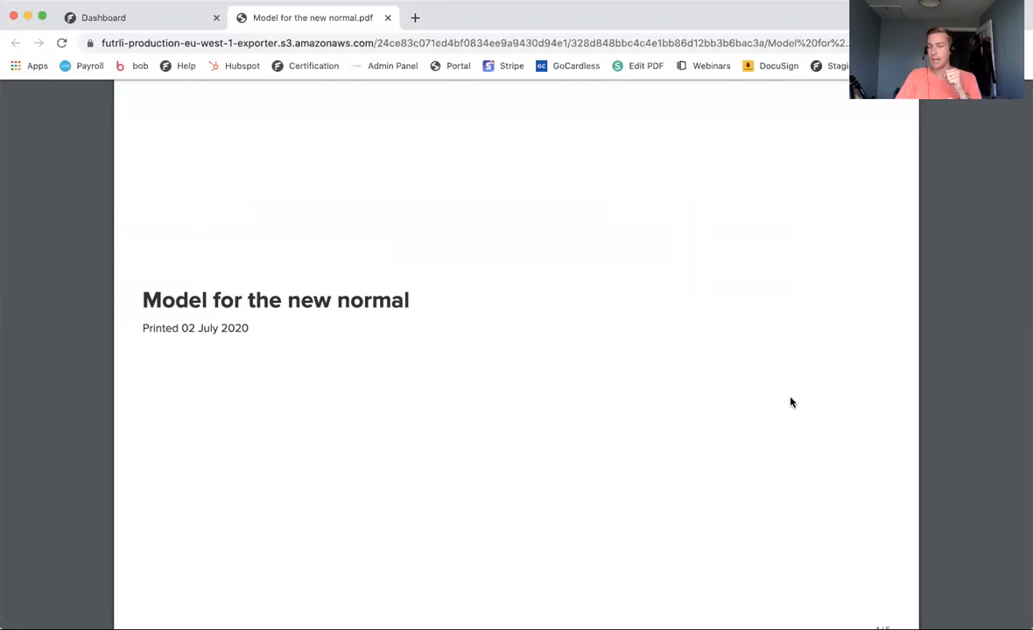
scroll(791, 402, down, 12)
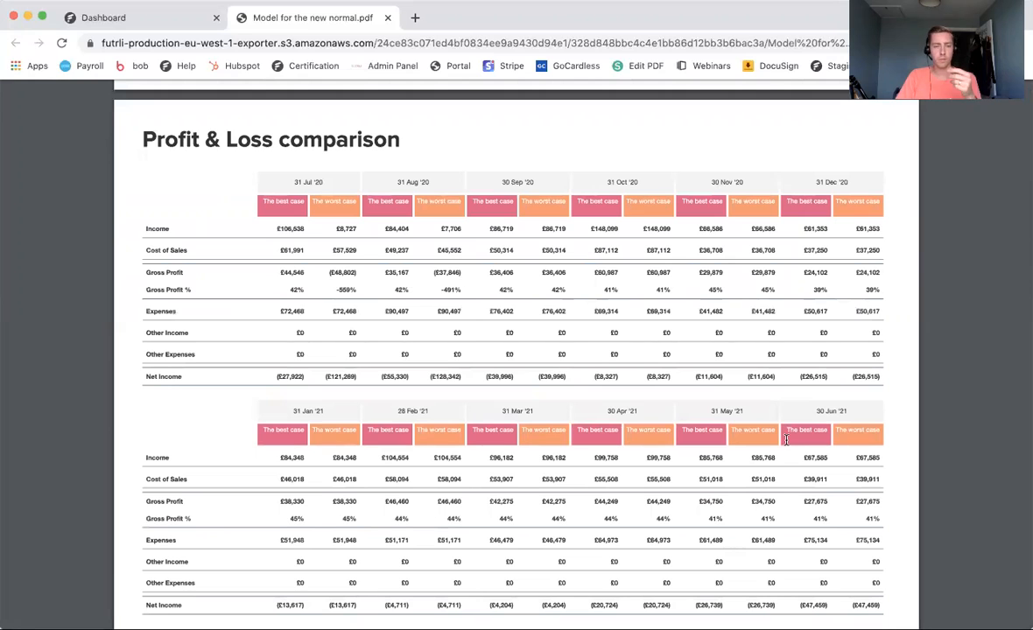
scroll(786, 440, down, 6)
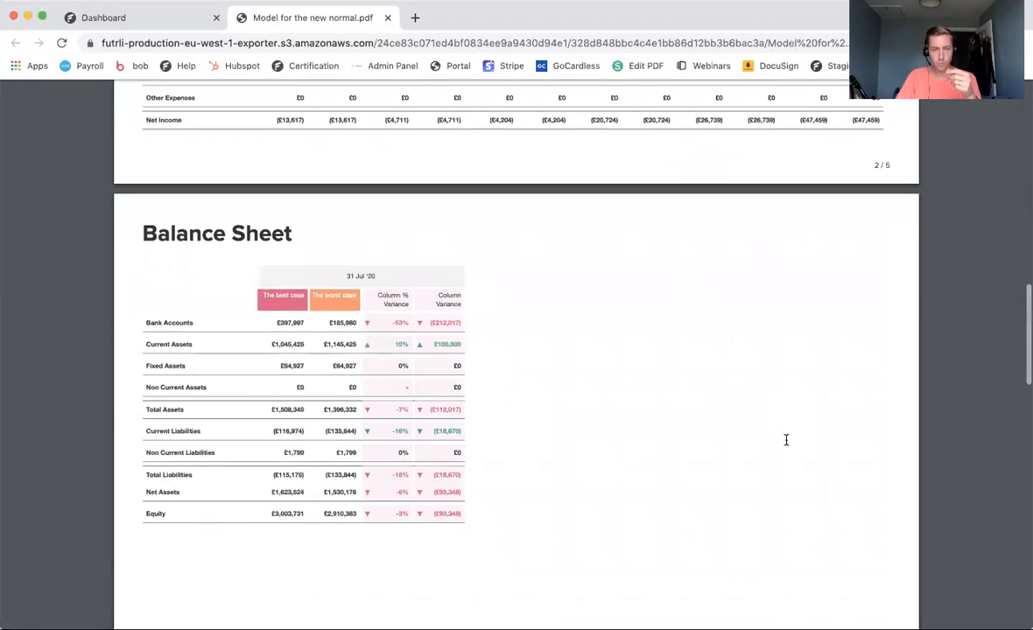
scroll(786, 440, down, 2)
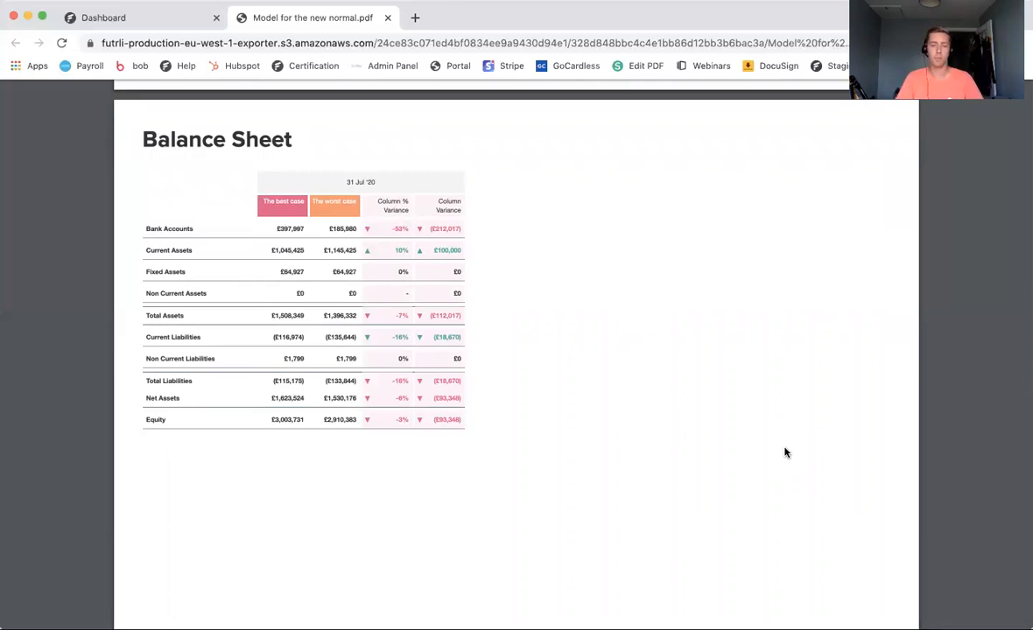
scroll(786, 453, down, 10)
scroll(785, 452, down, 2)
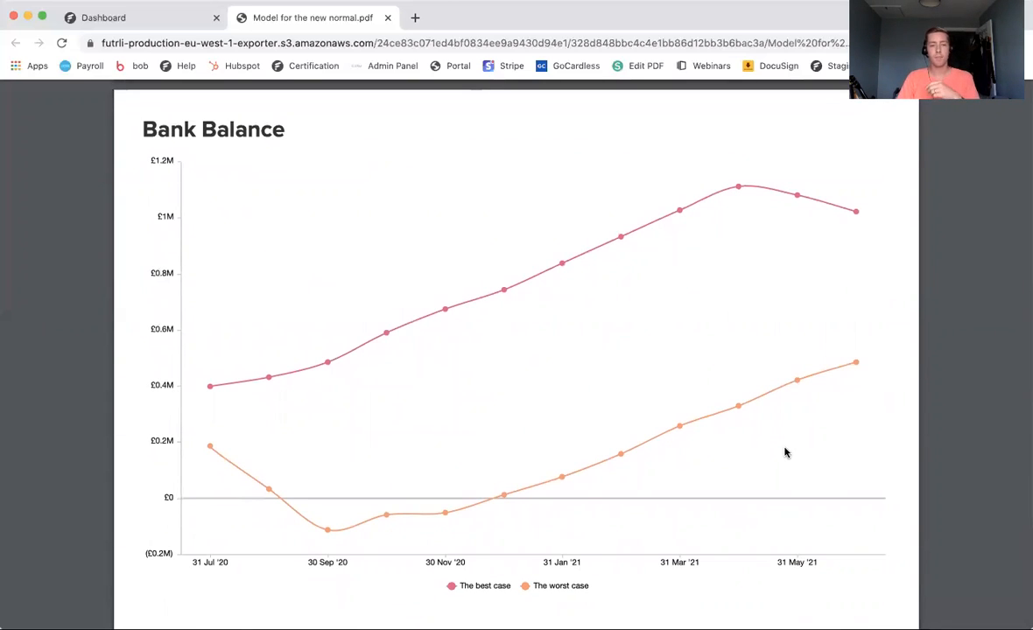
scroll(785, 453, down, 9)
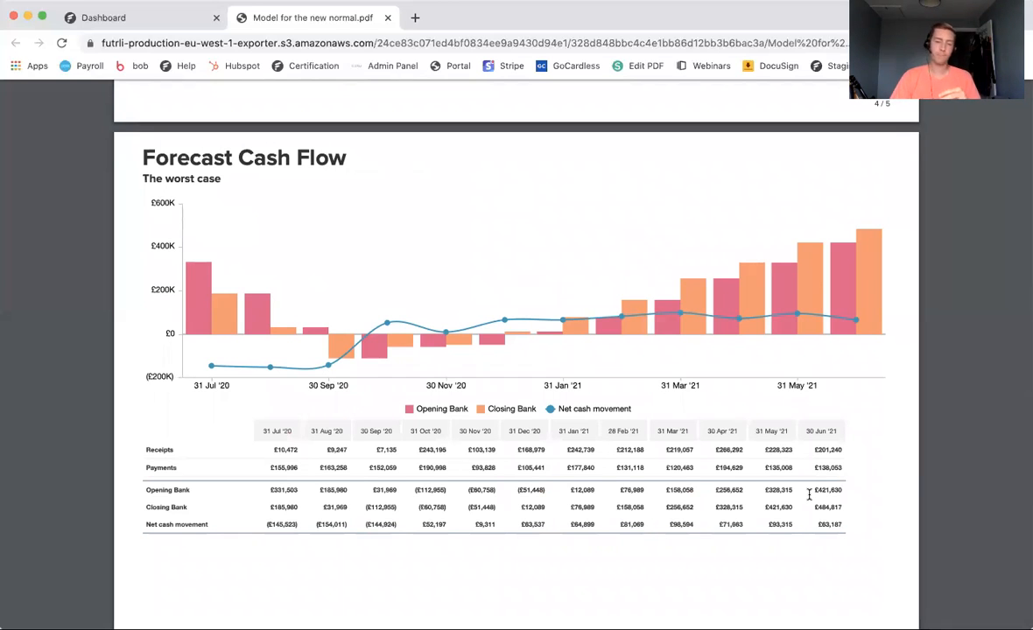
scroll(419, 146, down, 1)
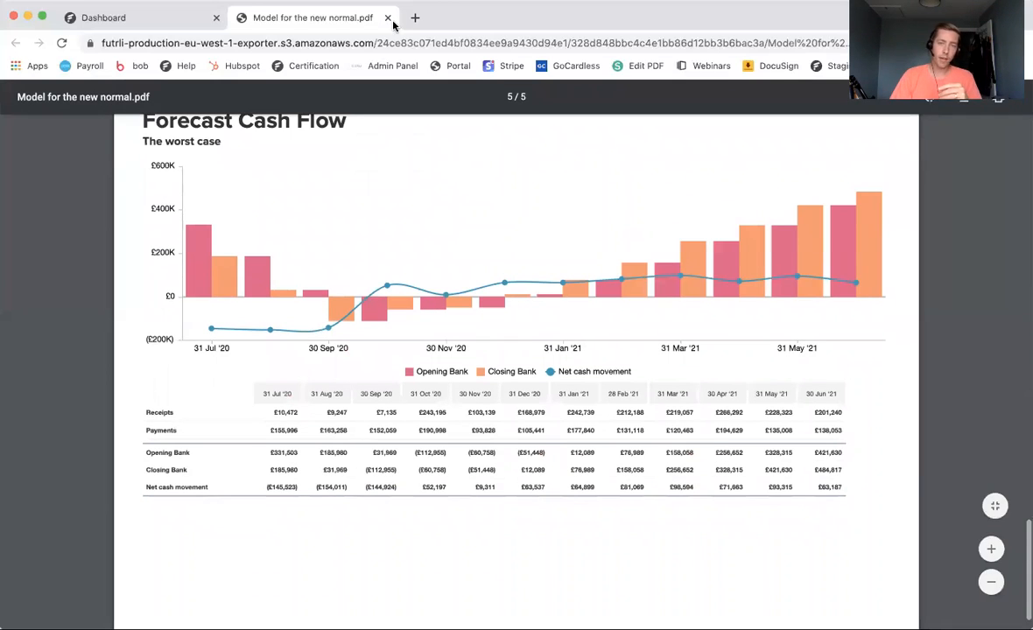
scroll(406, 212, up, 3)
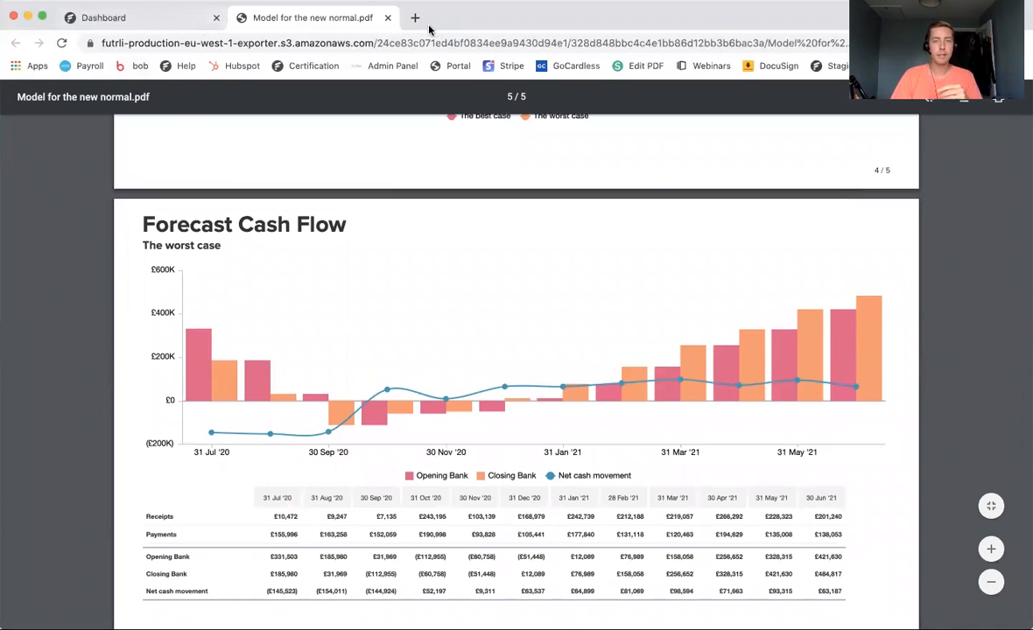
click(388, 18)
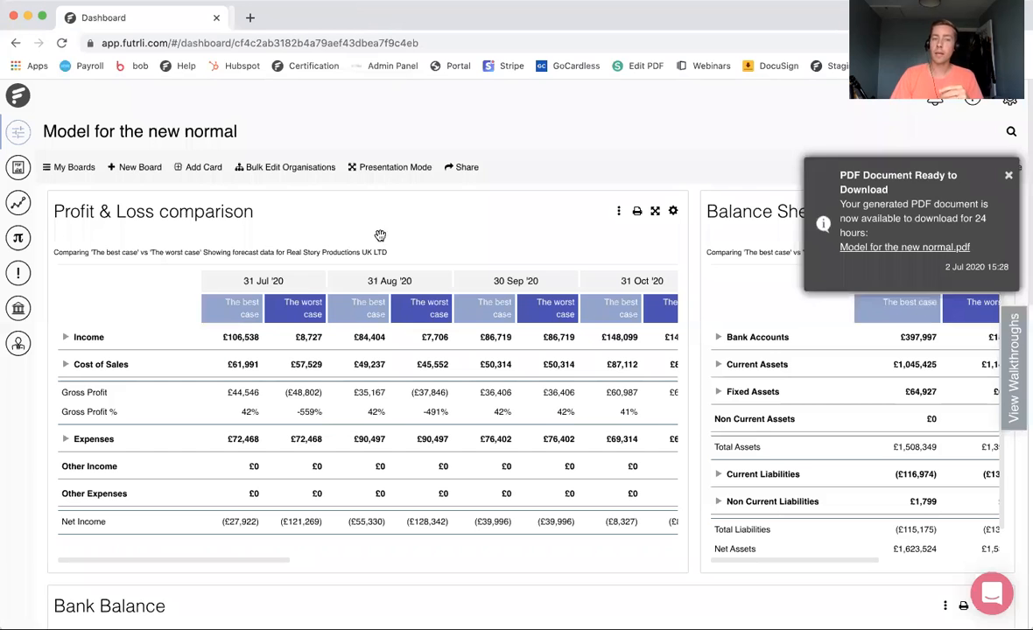
click(1009, 173)
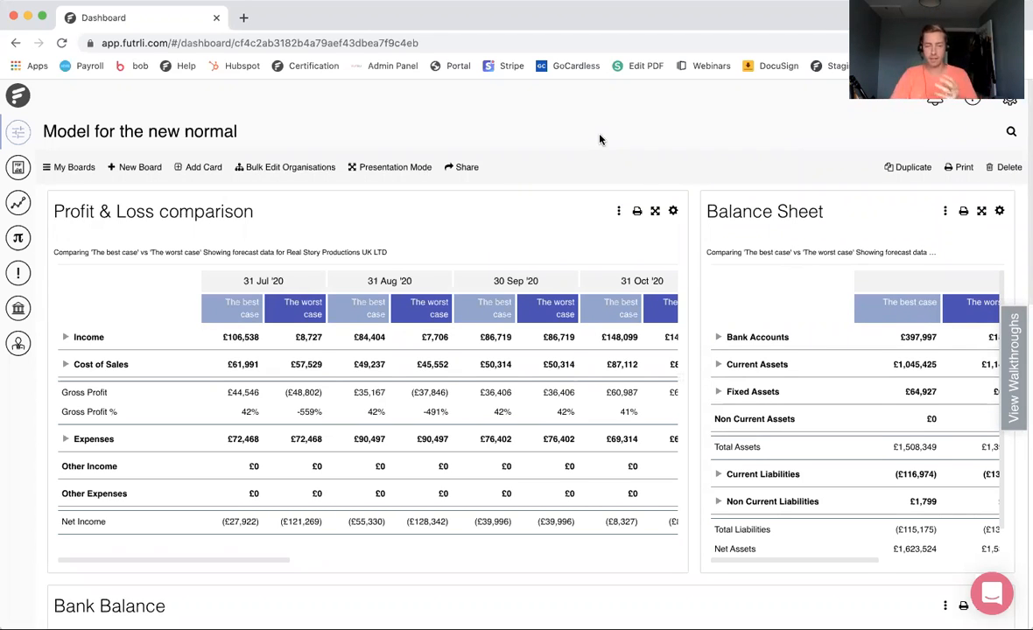
Start a new PDF report that imports an existing board, and name it "Model for the new normal".
click(20, 168)
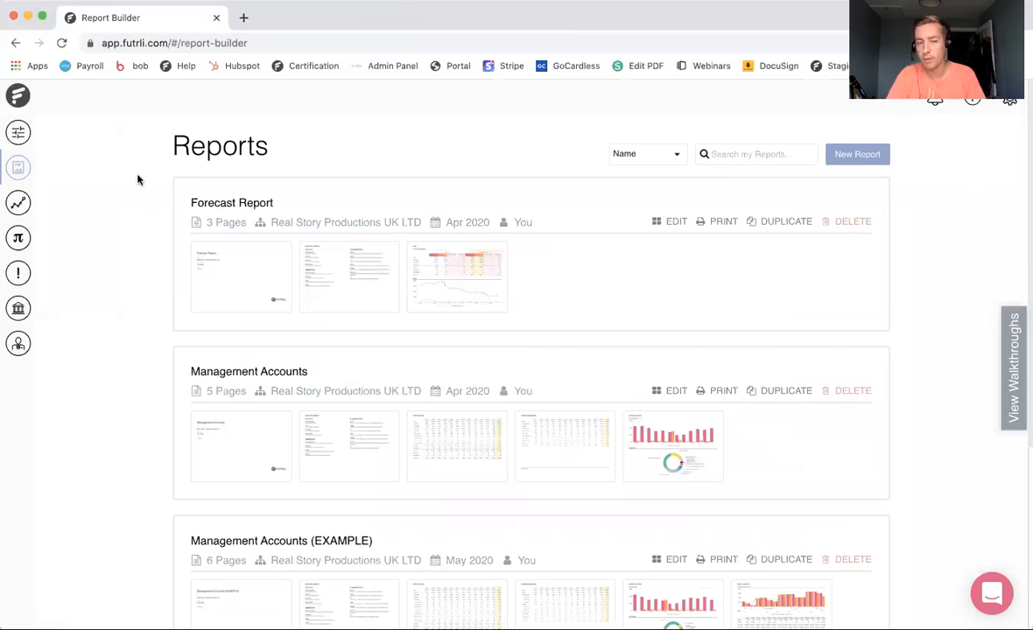
click(858, 157)
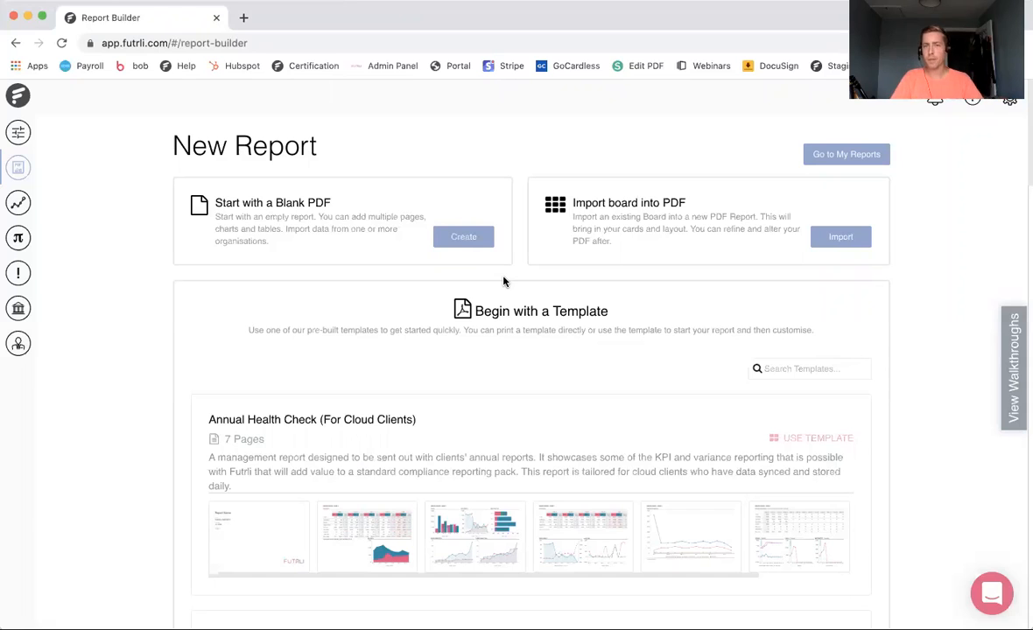
click(840, 238)
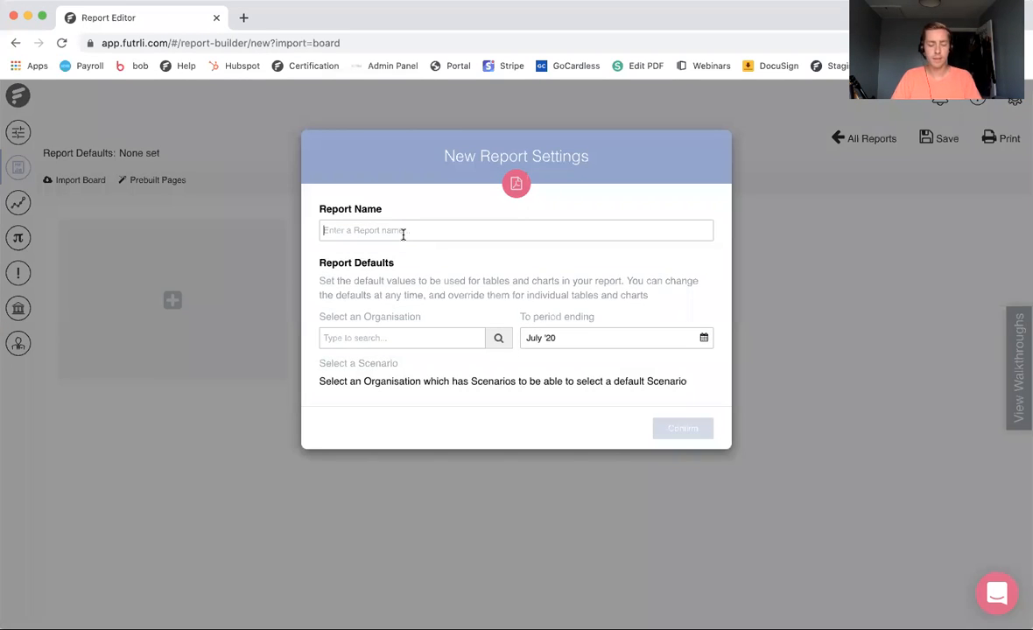
click(404, 231)
text(Model for )
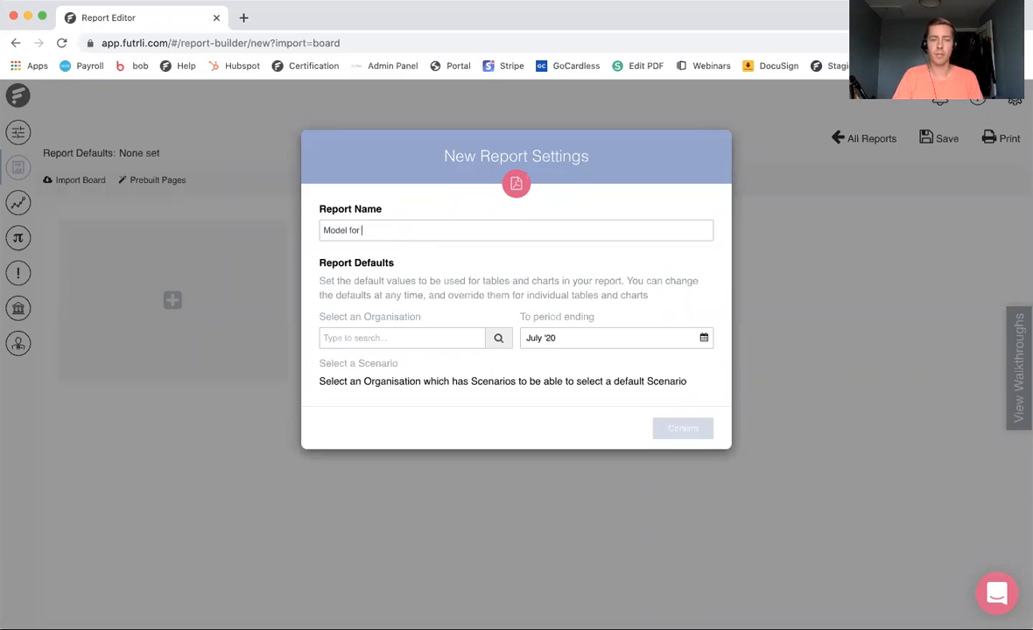
text(the new normal)
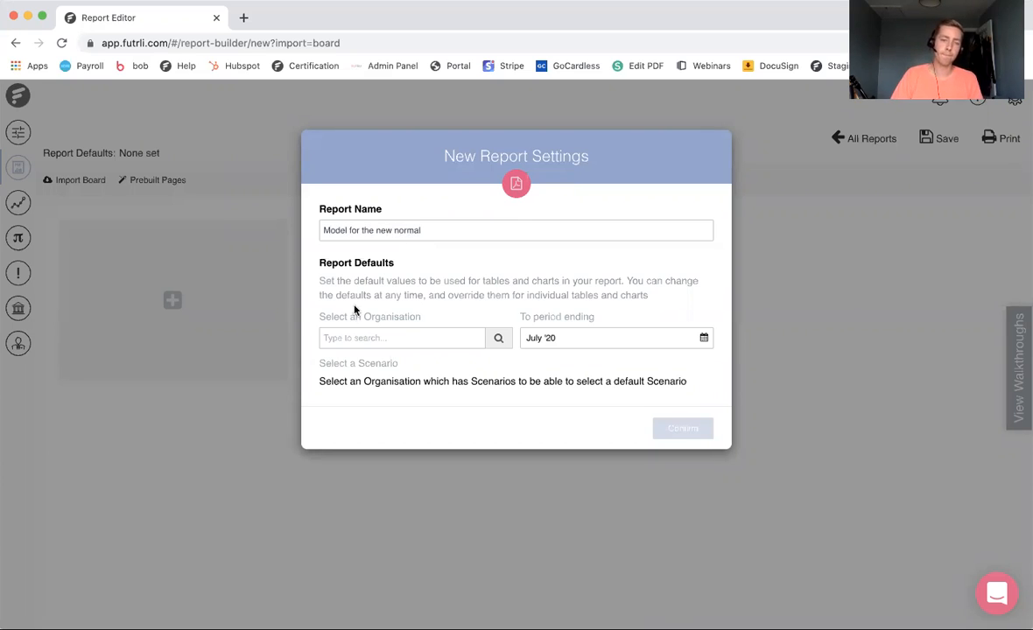
Set Real Story Productions UK LTD as the report's default organisation and import the unfoldered Model for the new normal board.
click(376, 337)
text(real)
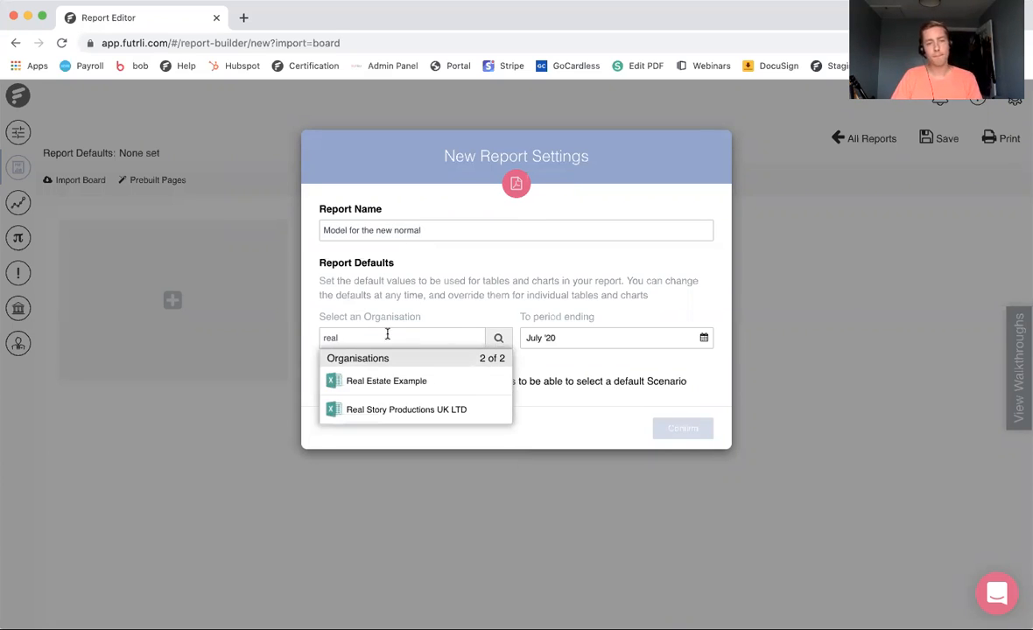
click(416, 410)
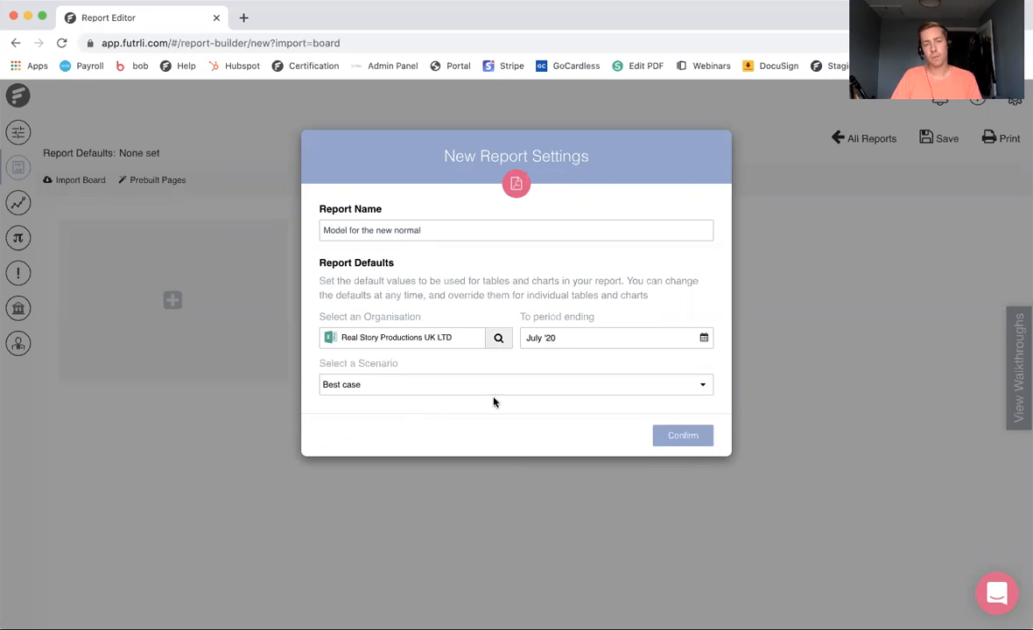
click(691, 442)
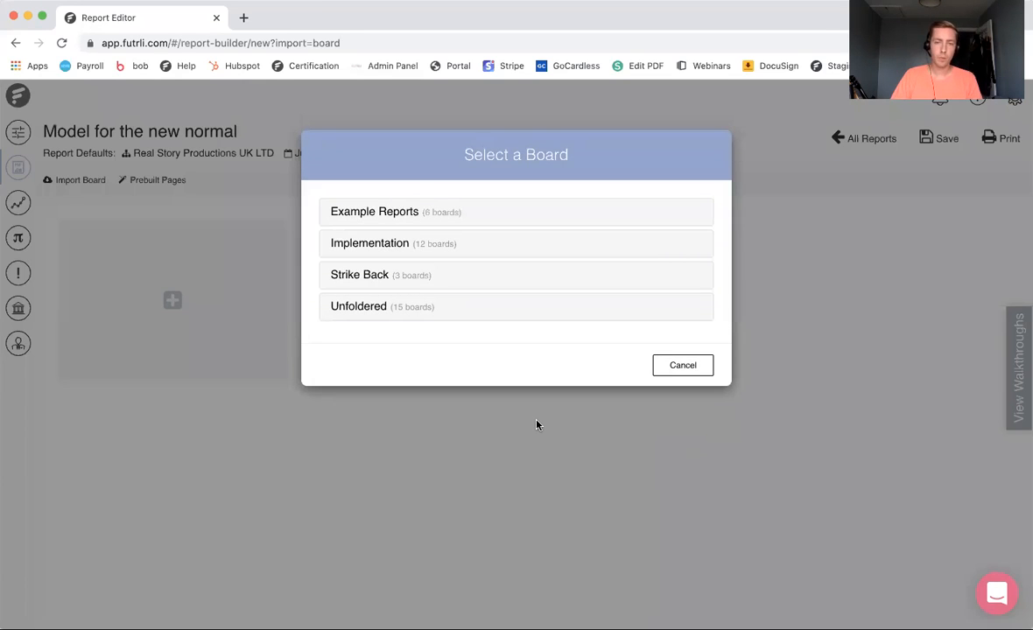
click(422, 310)
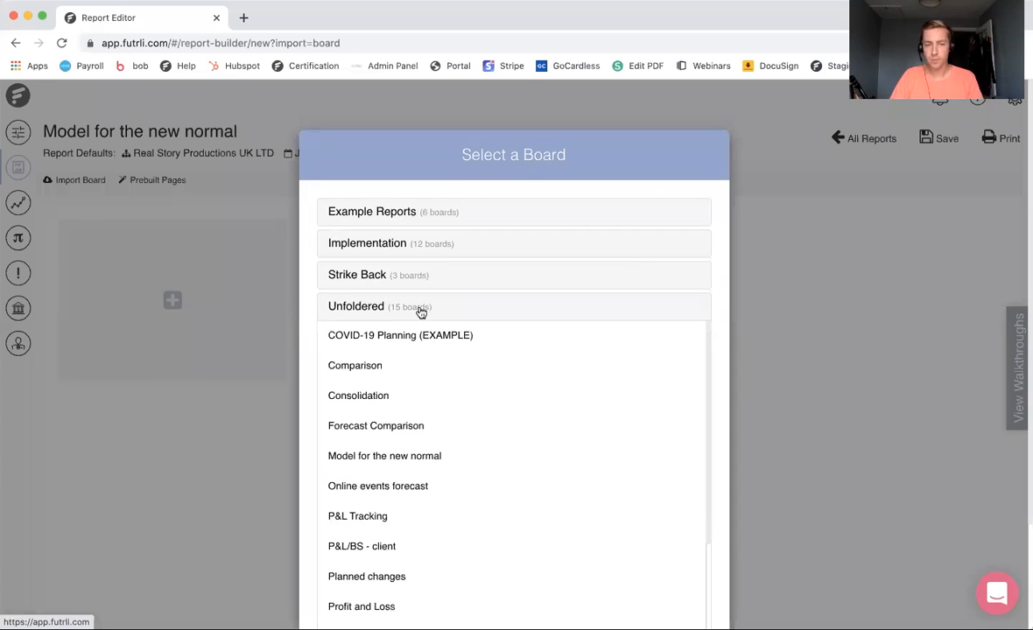
click(430, 467)
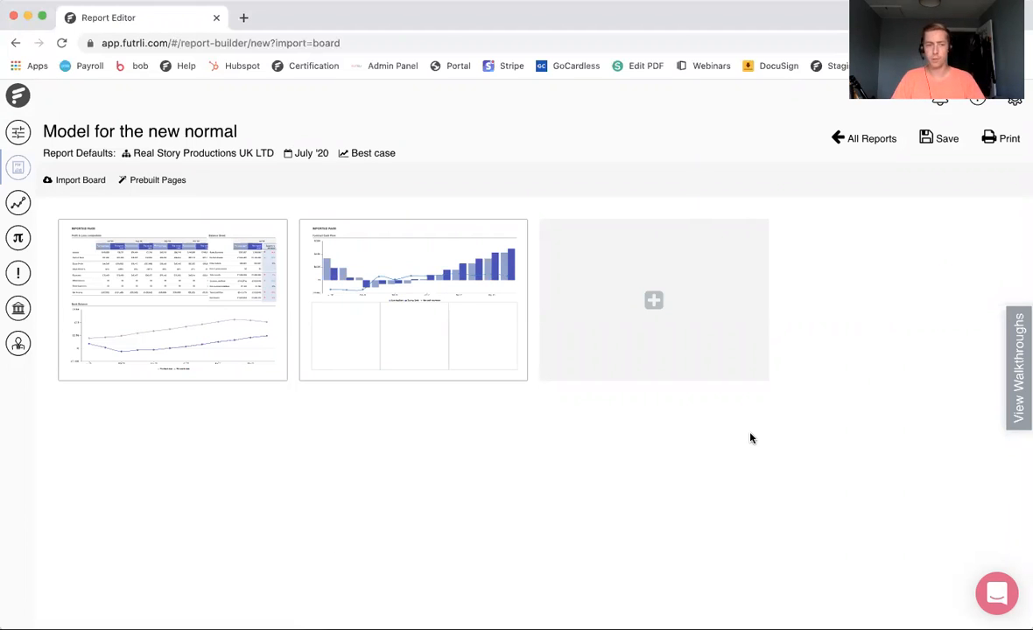
On the report's first page, set the Profit & Loss comparison's date range to include the following 4 months.
mouse_move(282, 280)
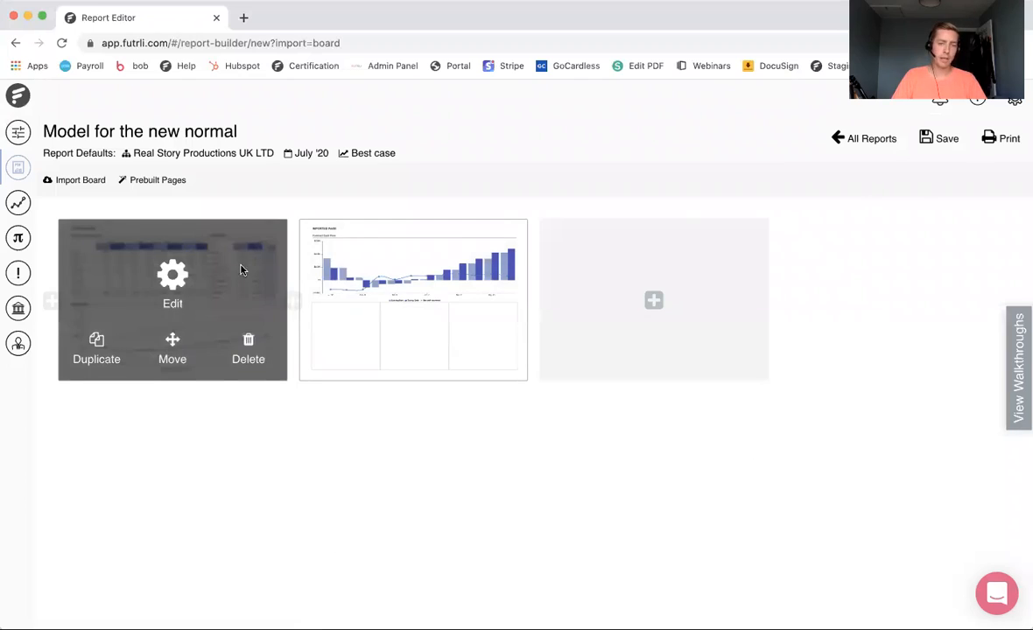
click(243, 270)
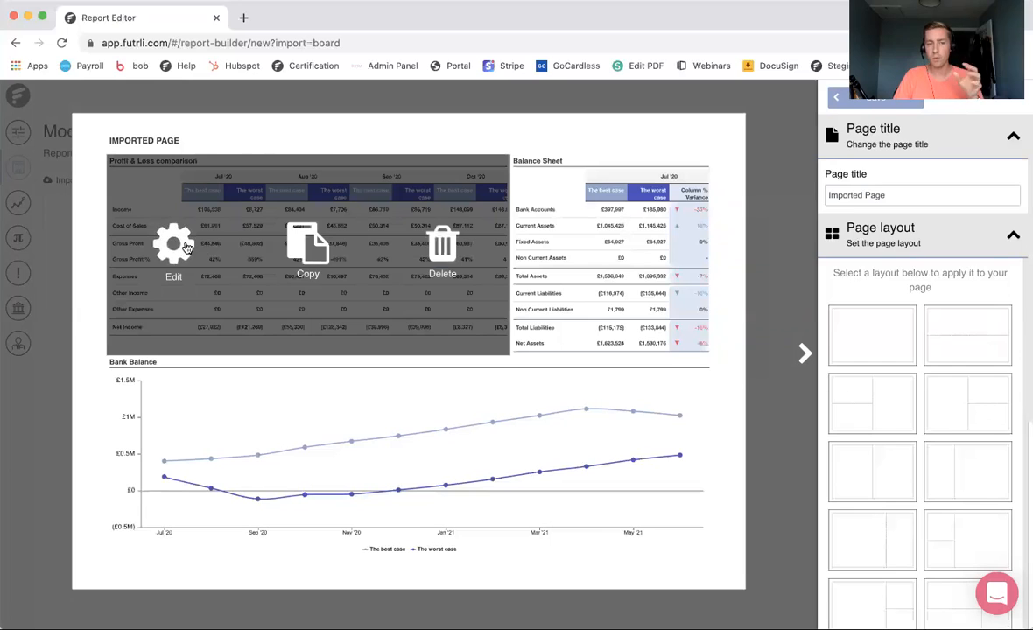
click(173, 236)
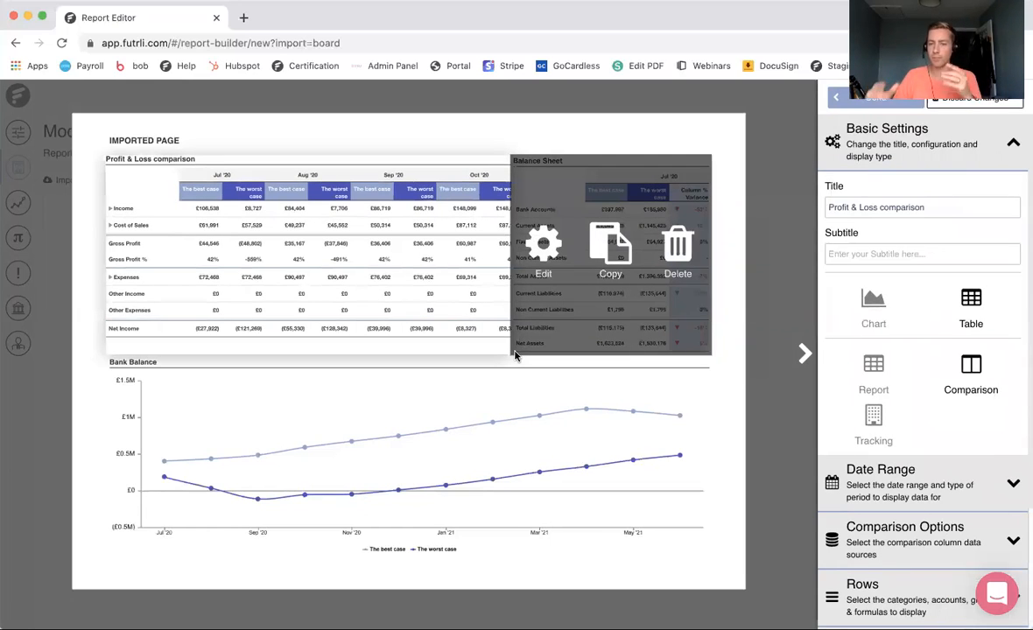
scroll(893, 464, down, 3)
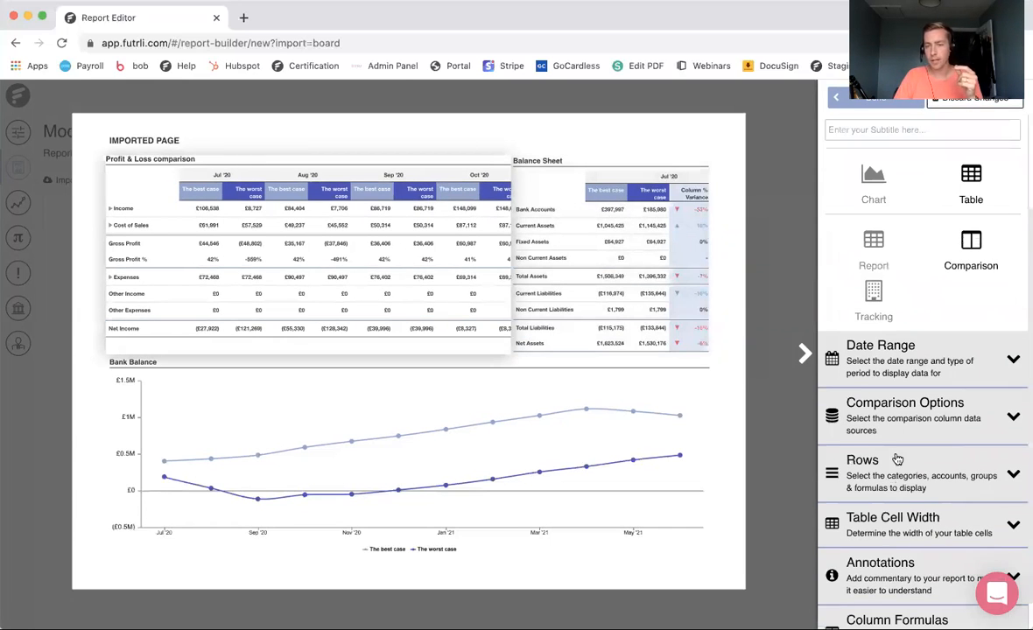
click(952, 364)
scroll(952, 364, down, 2)
double_click(910, 426)
text(4)
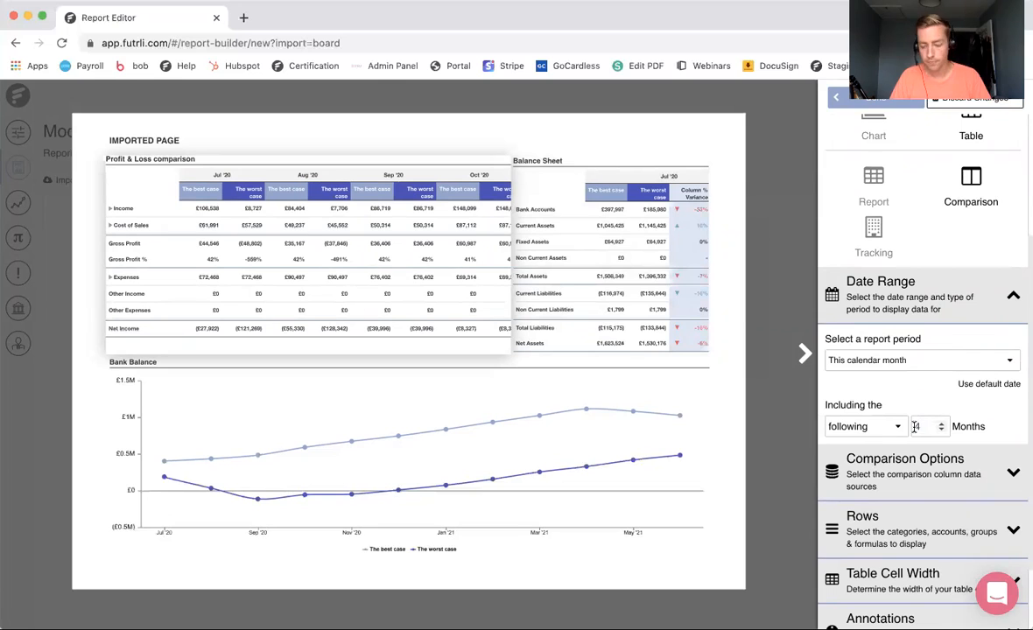
Narrow the Profit & Loss comparison's first and data columns until all month columns fit, and finish editing the table.
scroll(934, 455, down, 1)
scroll(935, 455, down, 3)
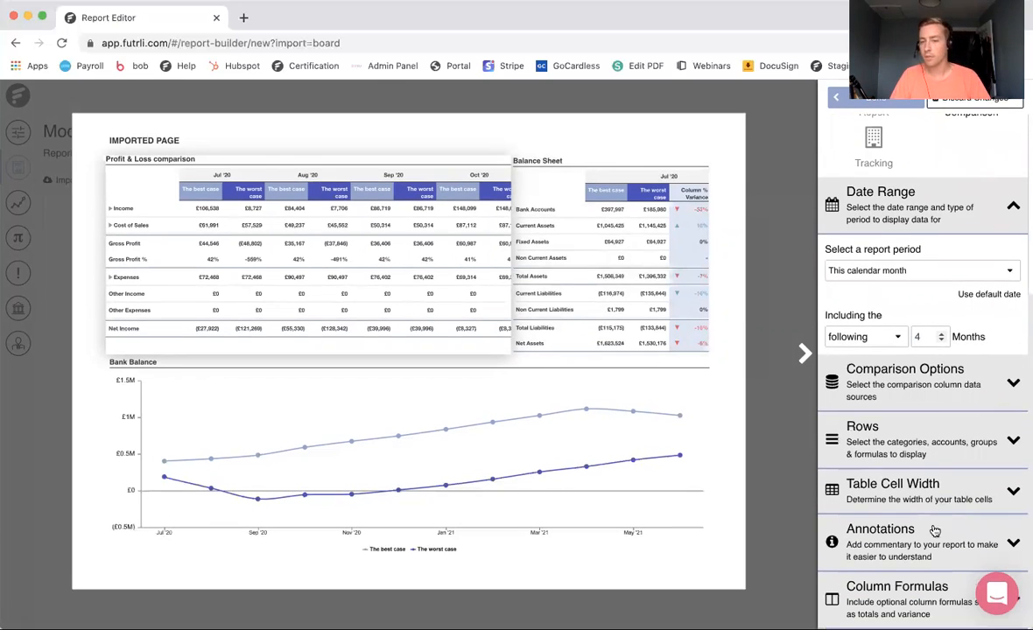
click(930, 497)
scroll(894, 517, down, 2)
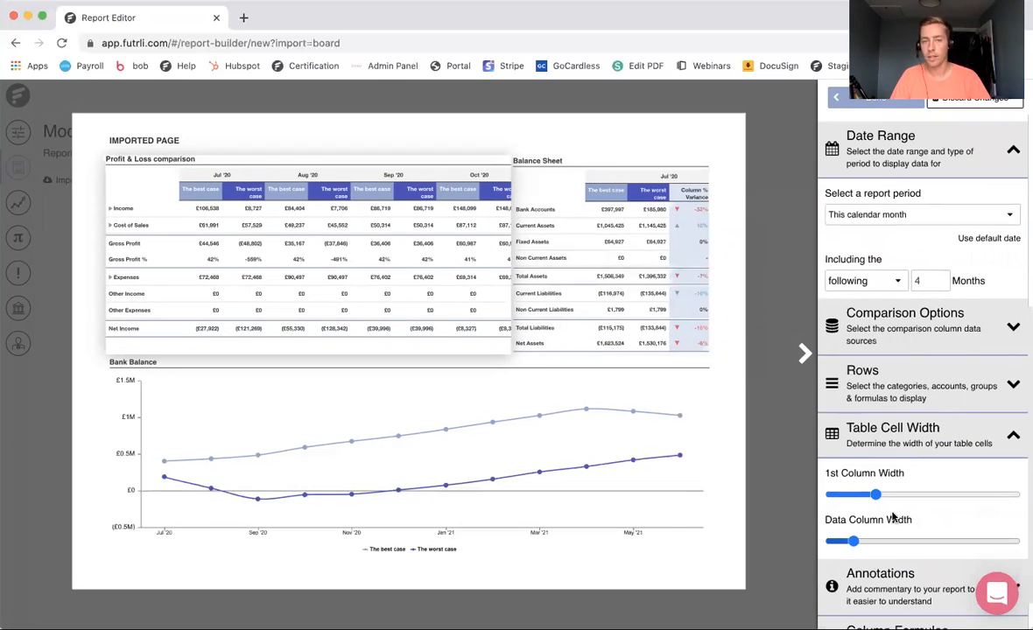
drag(875, 495, 865, 495)
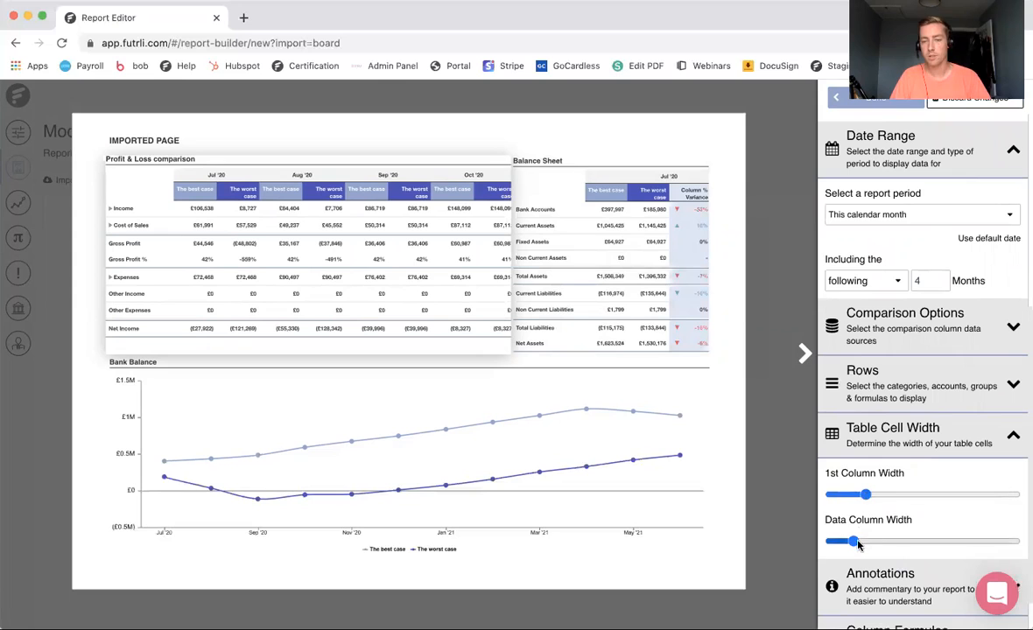
drag(853, 541, 851, 544)
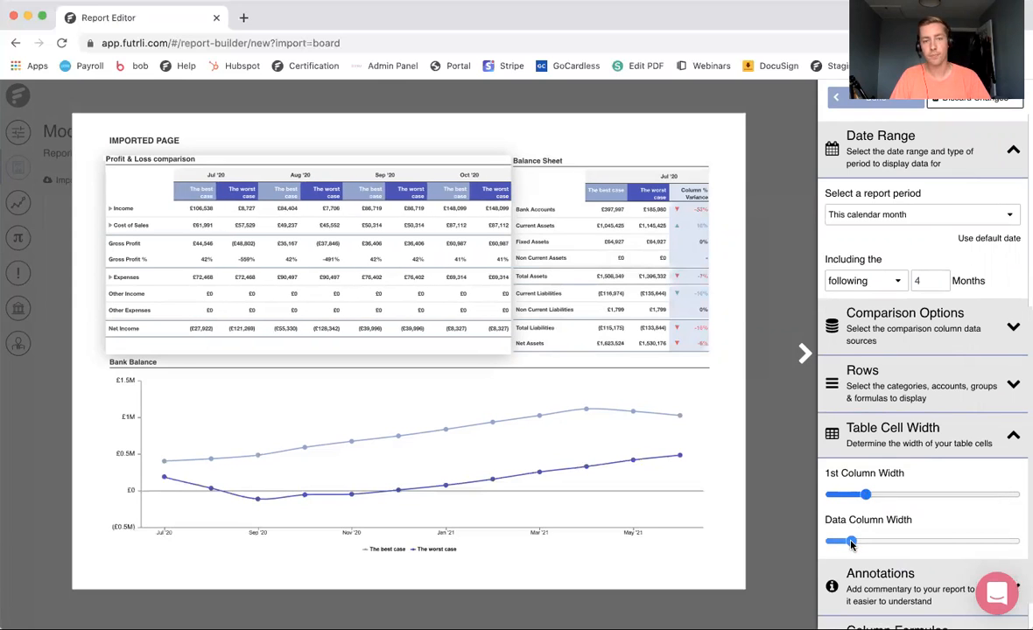
scroll(836, 262, up, 2)
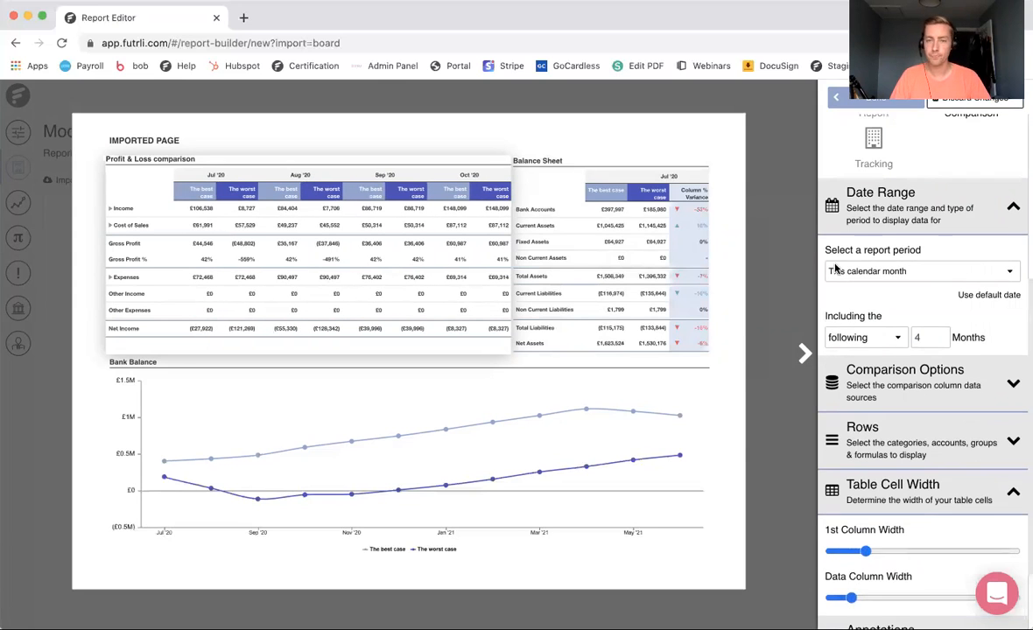
click(840, 98)
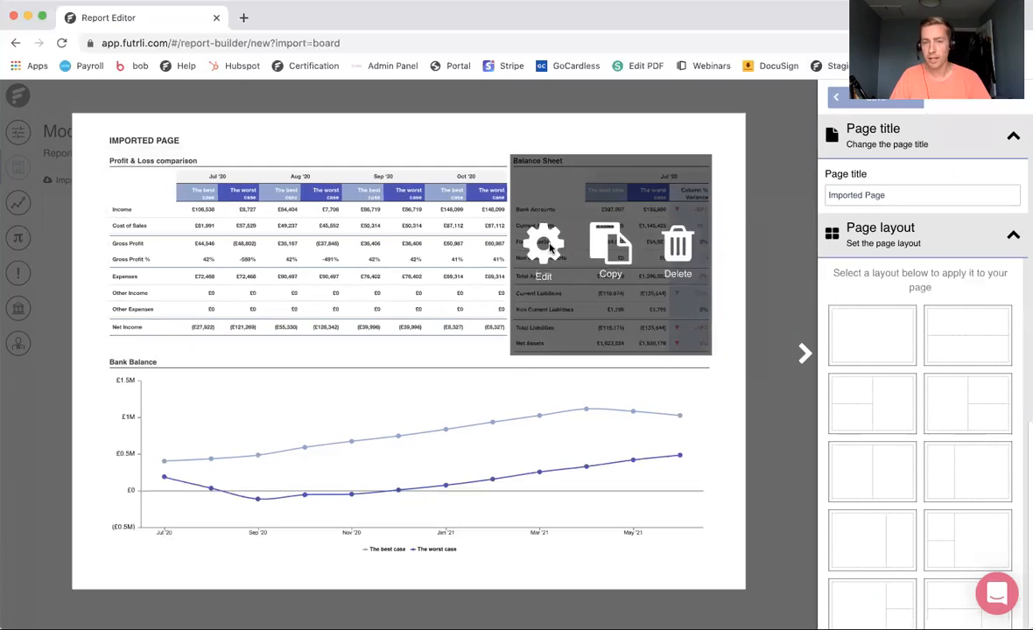
Narrow the Balance Sheet table's first and data columns until both variance columns fit, and finish editing the table.
click(544, 245)
scroll(927, 455, down, 4)
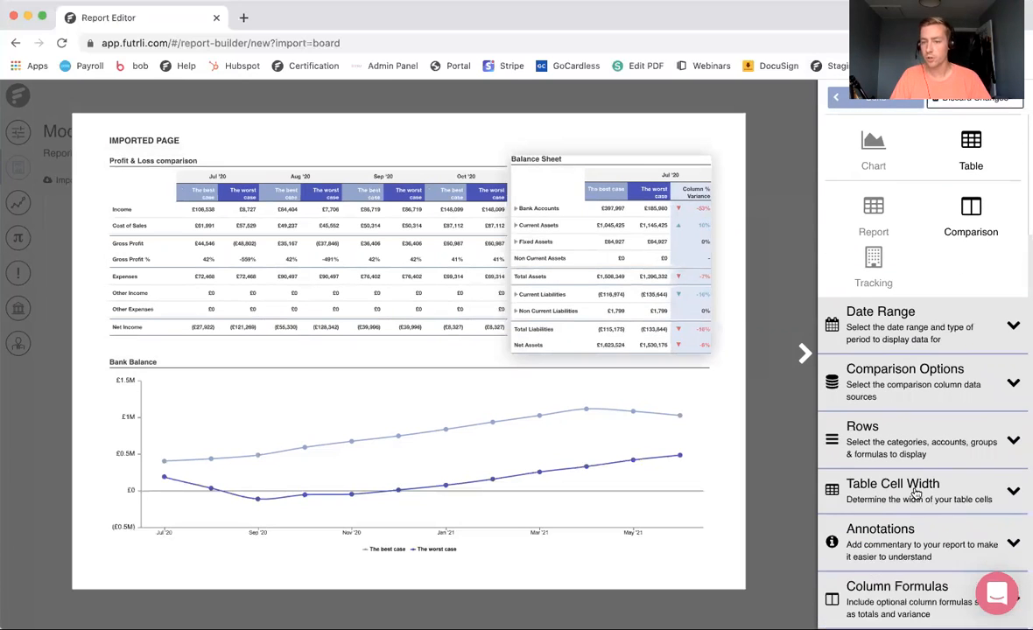
click(915, 494)
scroll(915, 491, down, 2)
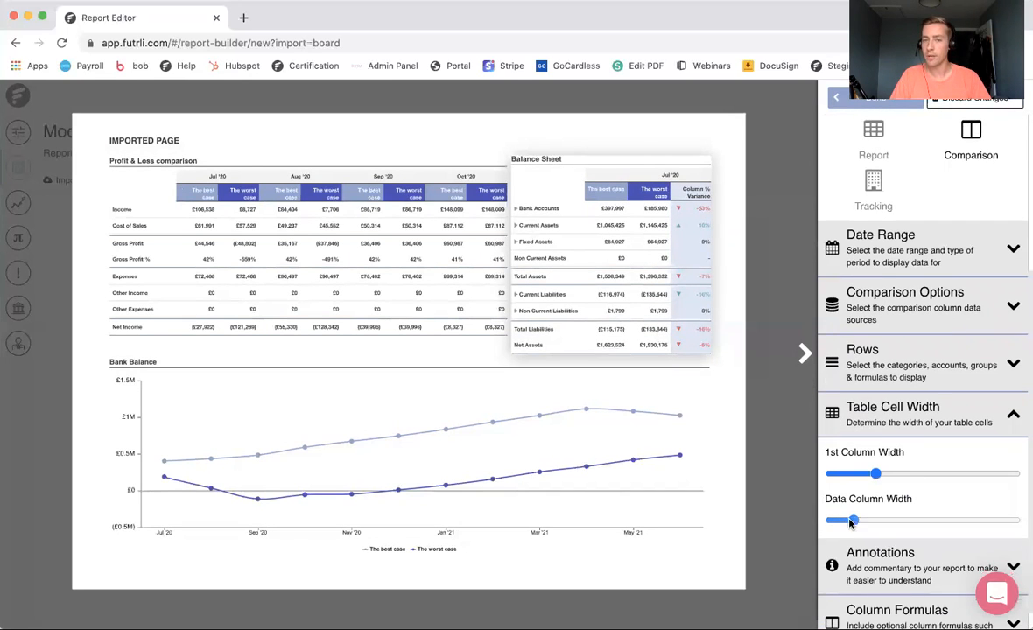
drag(850, 521, 843, 520)
drag(875, 473, 837, 476)
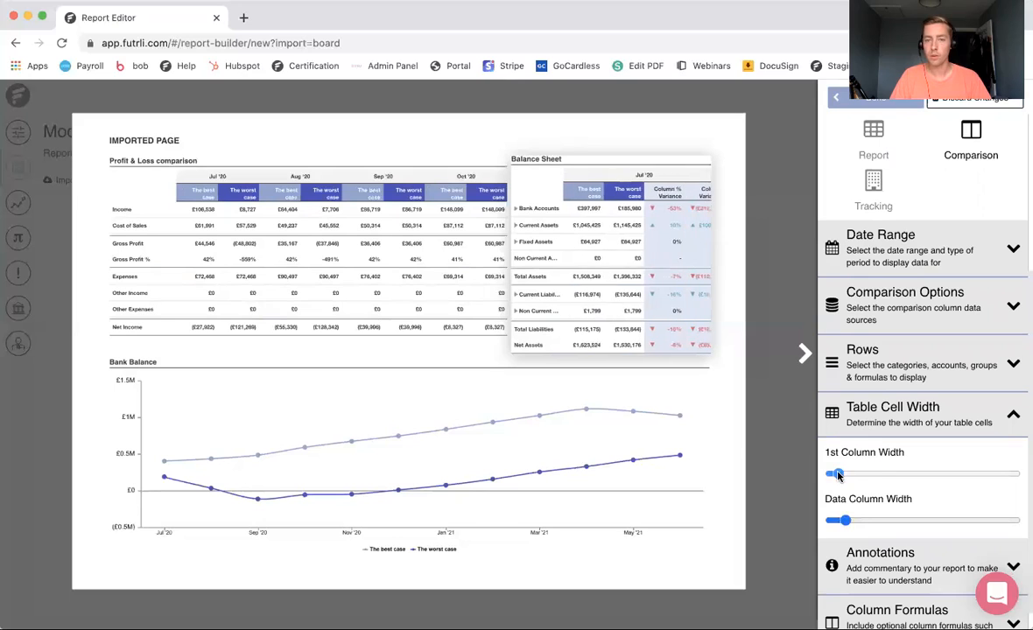
drag(845, 520, 833, 520)
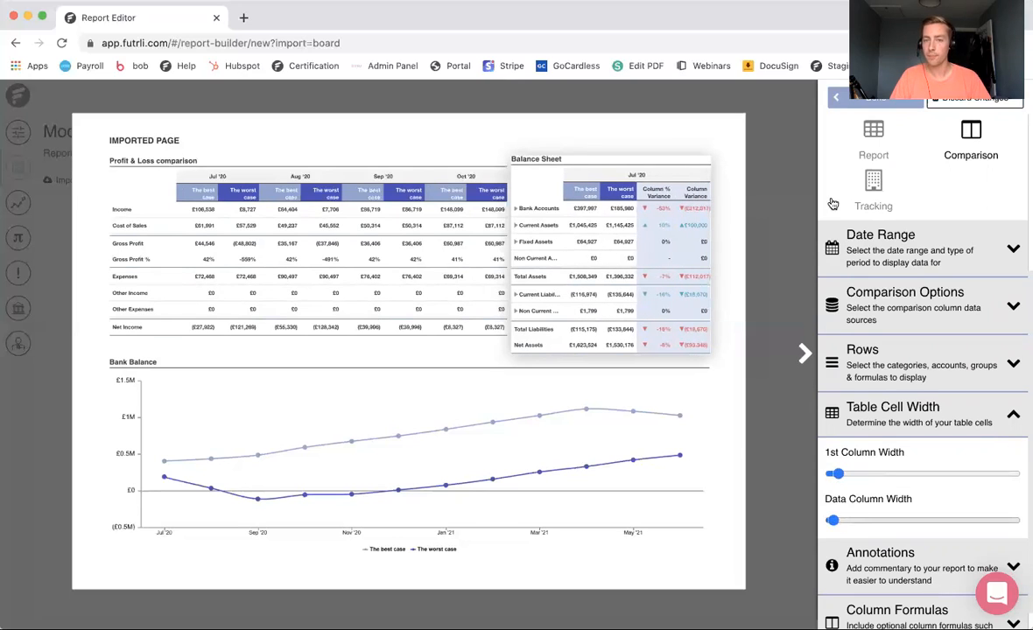
click(836, 98)
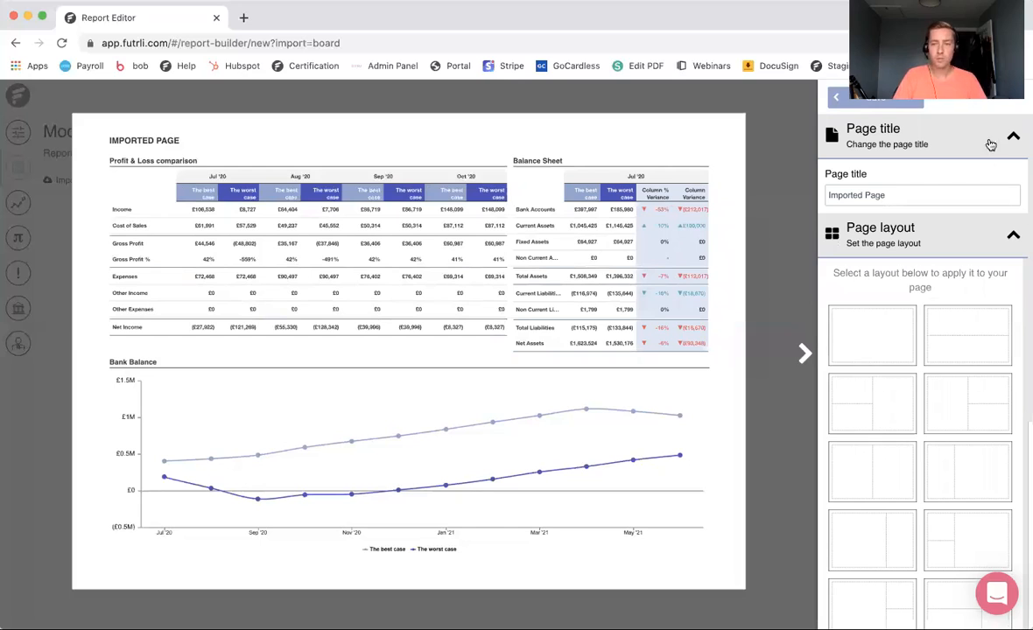
Change the first page's title to "comparisons" and save the page.
drag(904, 196, 826, 196)
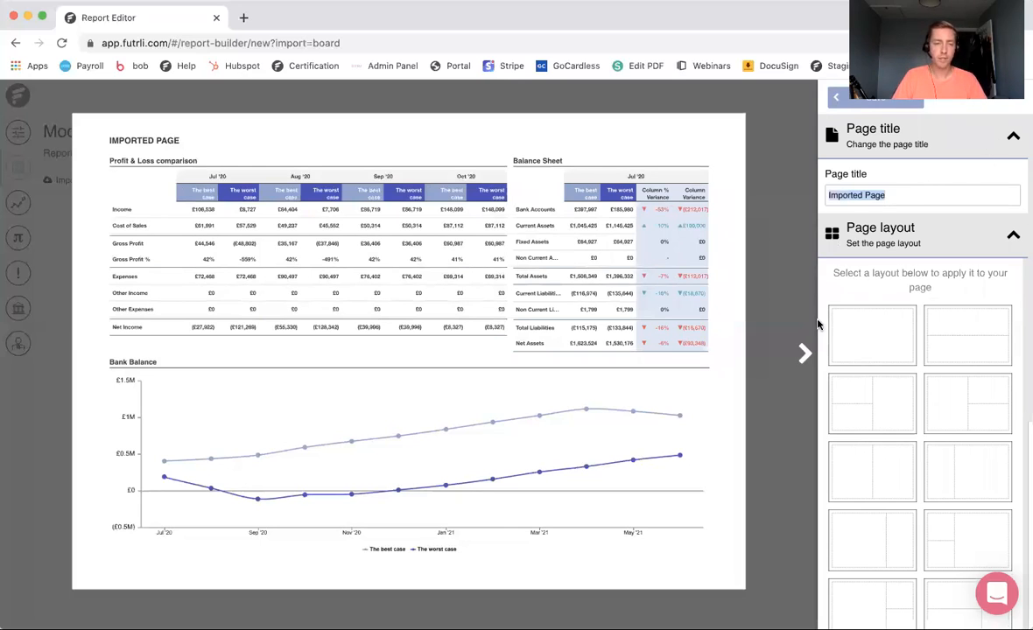
text(comparison)
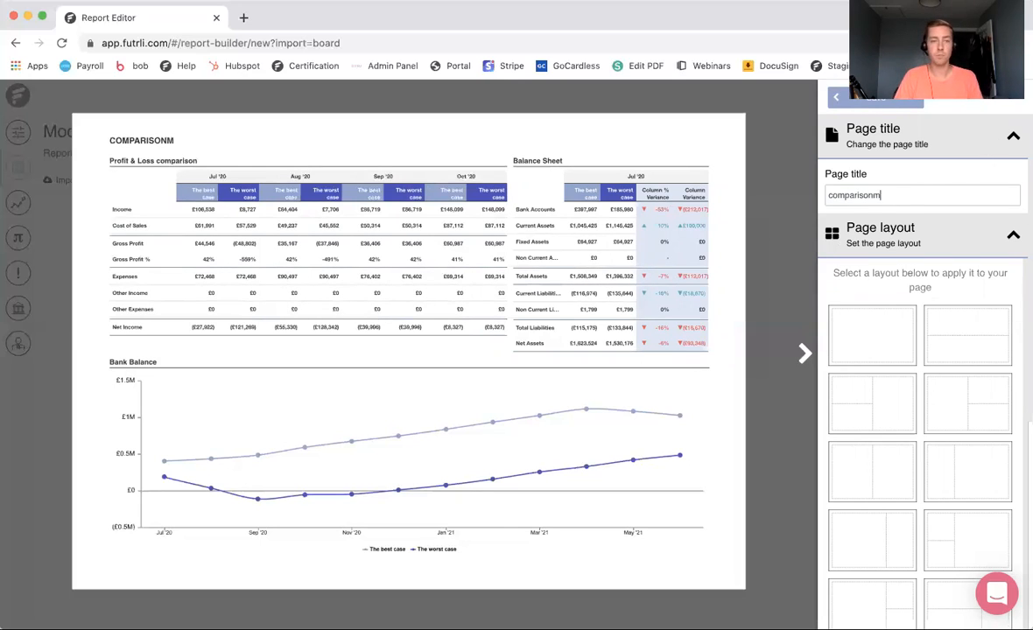
text(s)
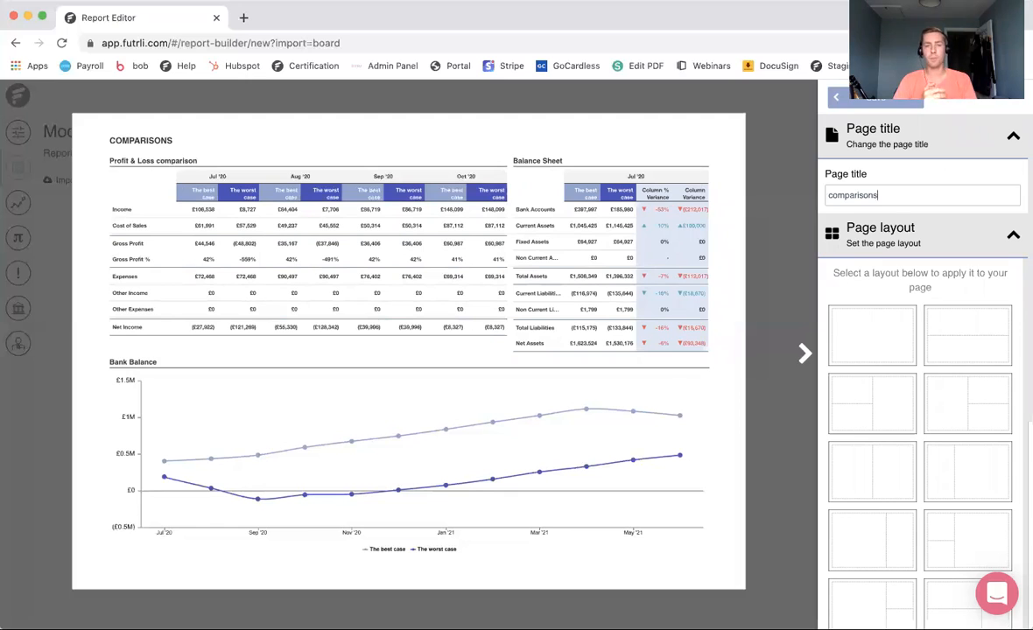
click(836, 97)
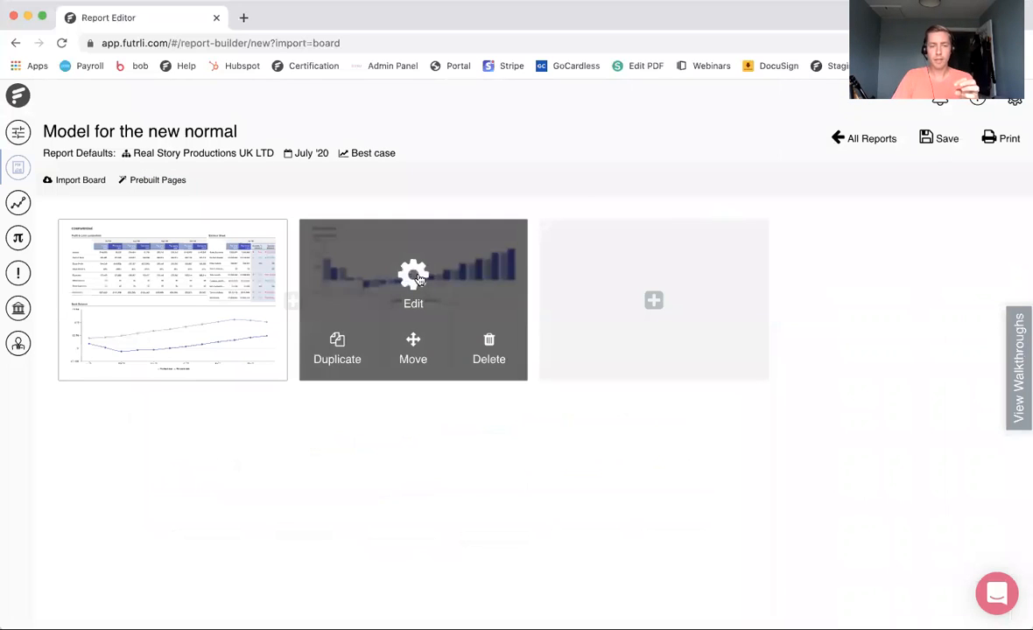
Apply the layout with two full-width stacked areas to the report's second page, which holds the Forecast Cash Flow chart.
click(415, 276)
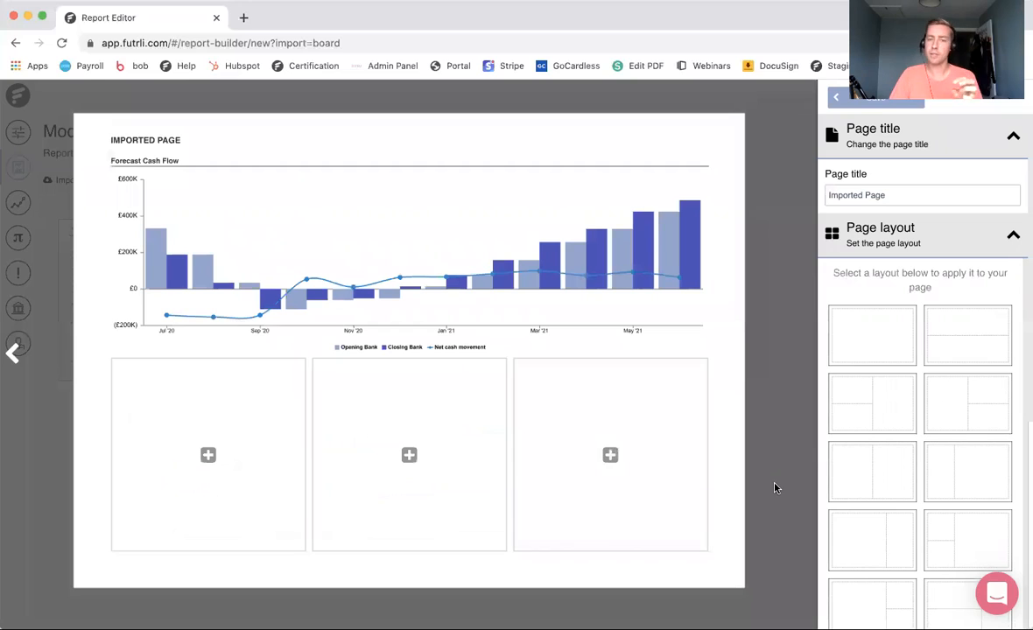
click(962, 346)
drag(416, 518, 463, 284)
click(673, 562)
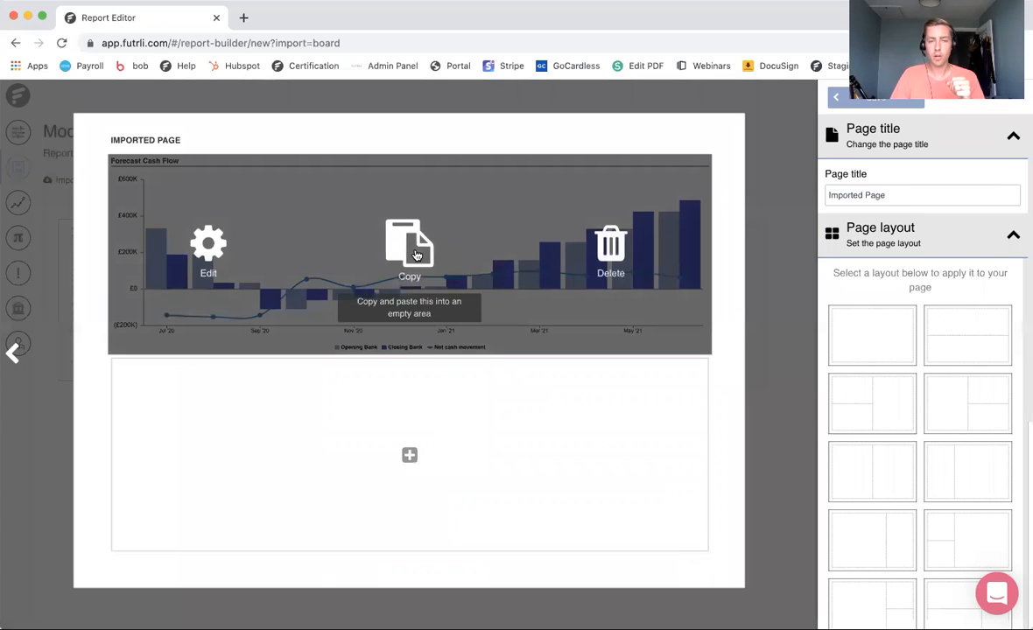
Duplicate the Forecast Cash Flow chart into the page's empty lower area and change the copy's display type to Table.
click(417, 255)
mouse_move(632, 417)
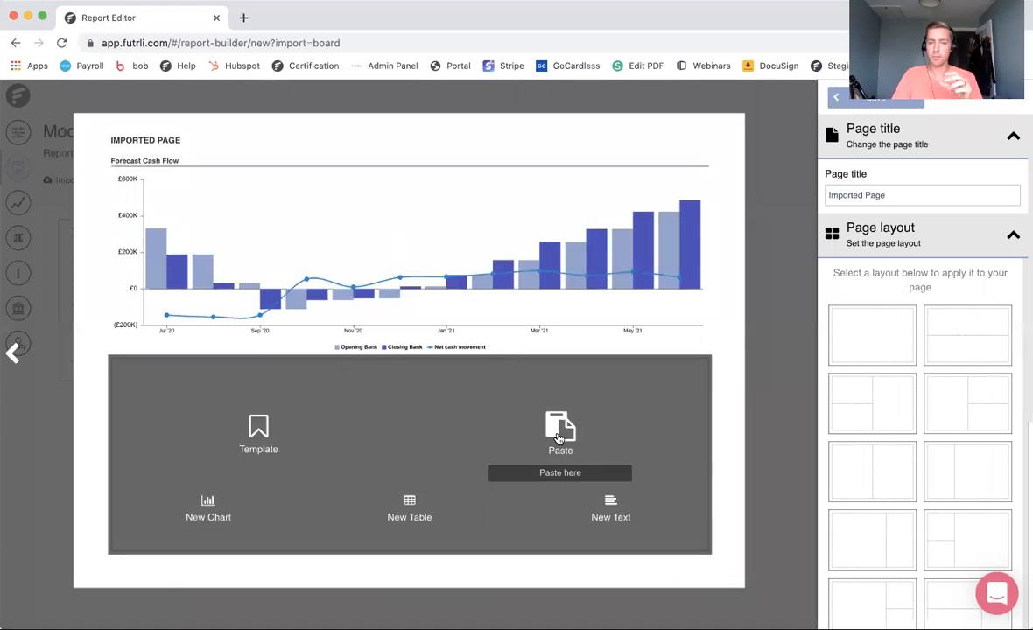
click(558, 430)
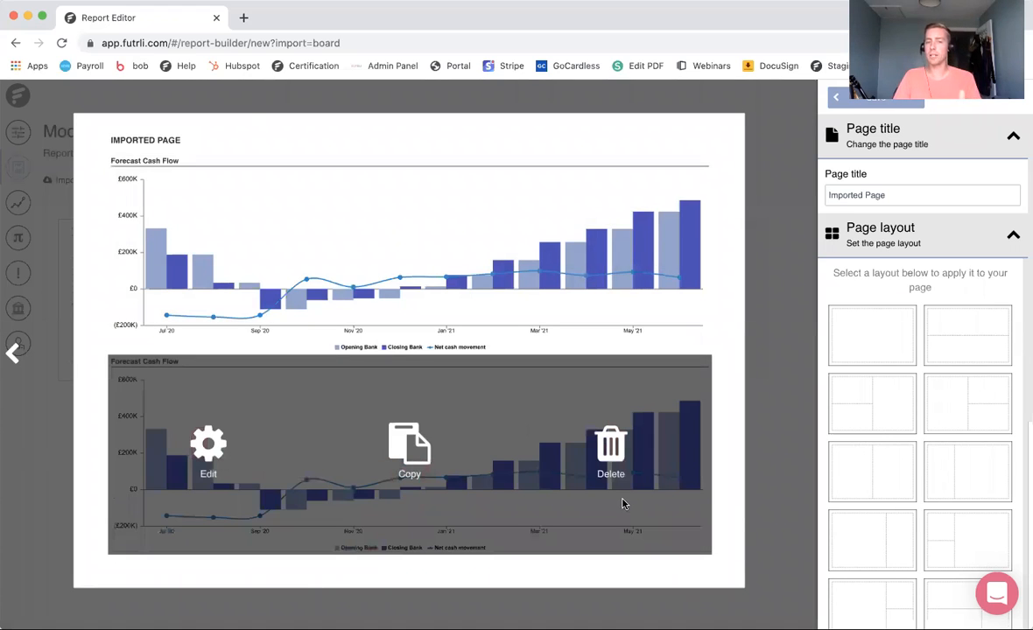
click(215, 447)
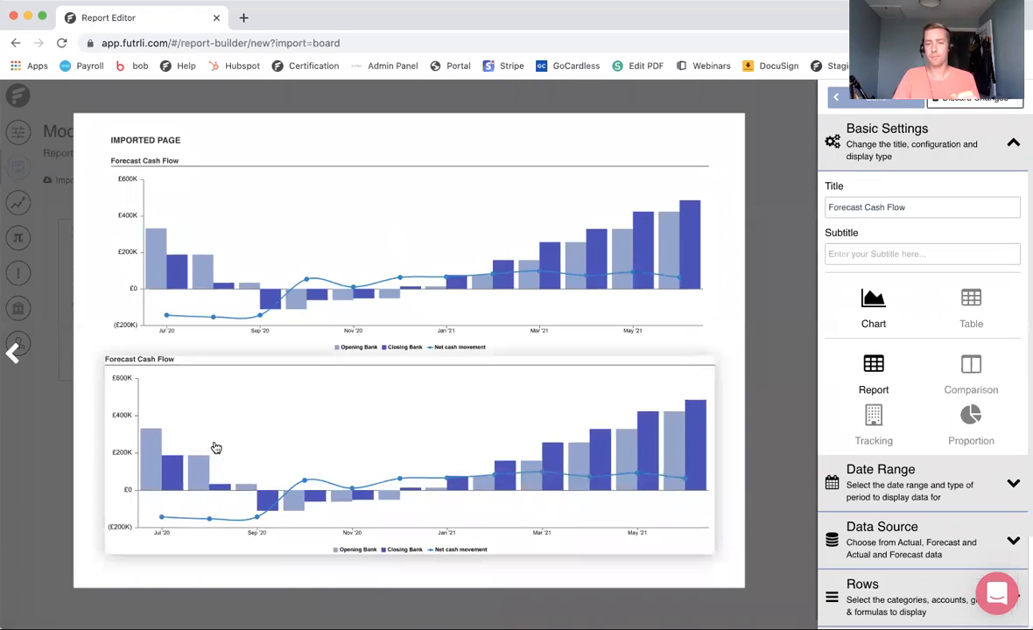
click(969, 308)
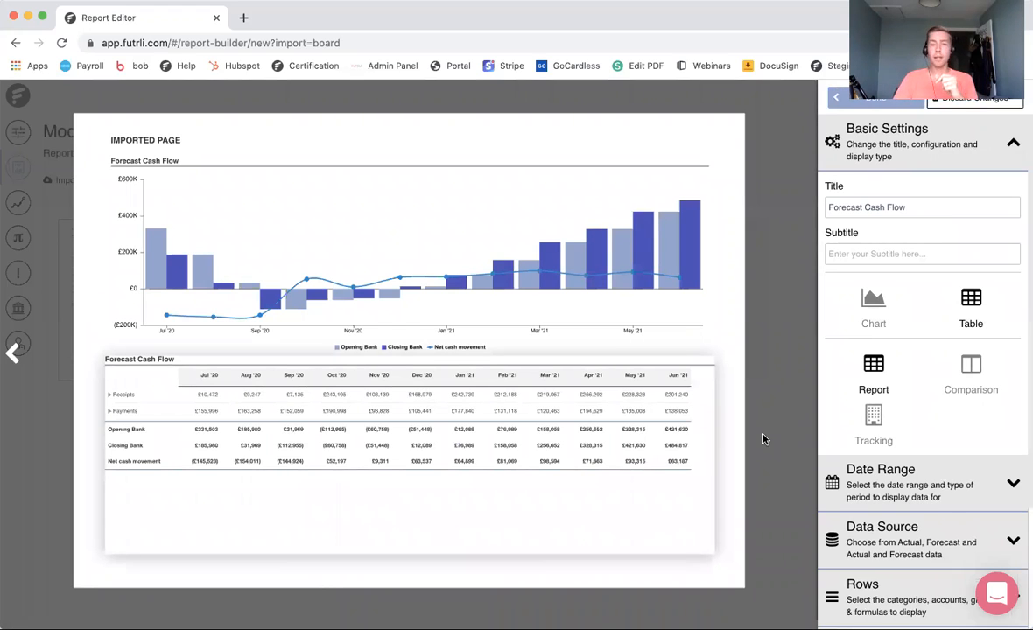
Widen the Forecast Cash Flow table's data columns slightly so they fill the area's width, and finish editing the table.
scroll(954, 523, down, 3)
click(939, 525)
scroll(931, 533, down, 1)
click(856, 534)
drag(856, 535, 860, 535)
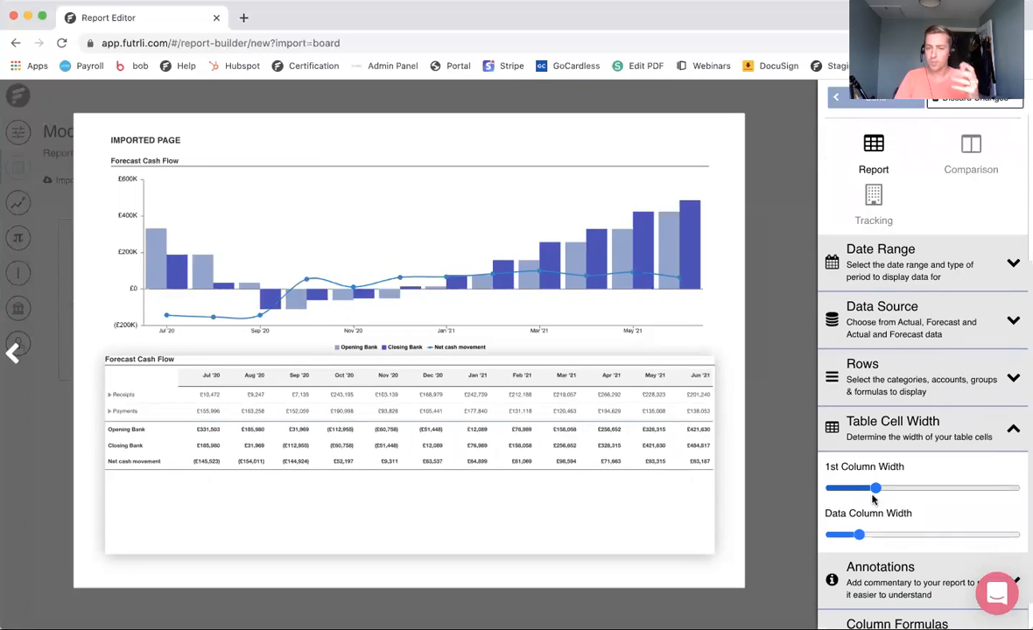
click(839, 99)
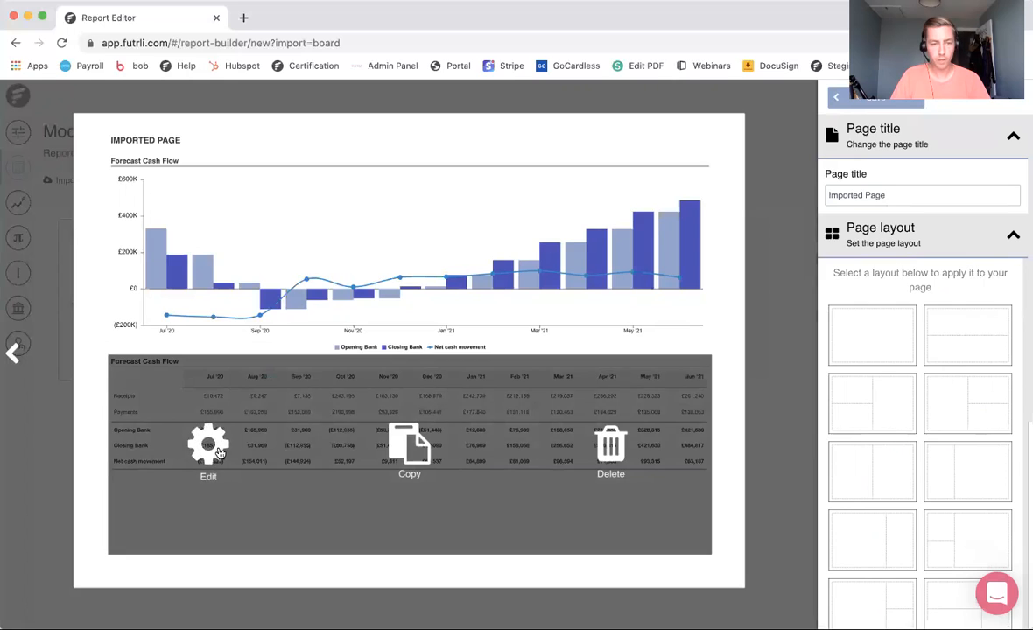
Clear the "Forecast Cash Flow" title from both the table and the chart on the page, and finish editing them.
click(219, 452)
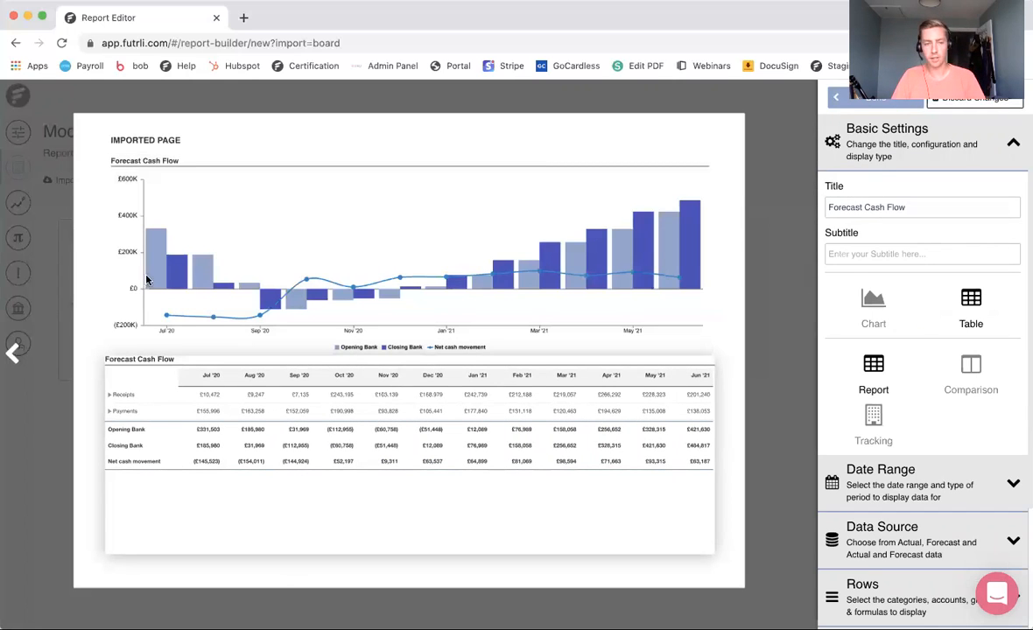
mouse_move(147, 187)
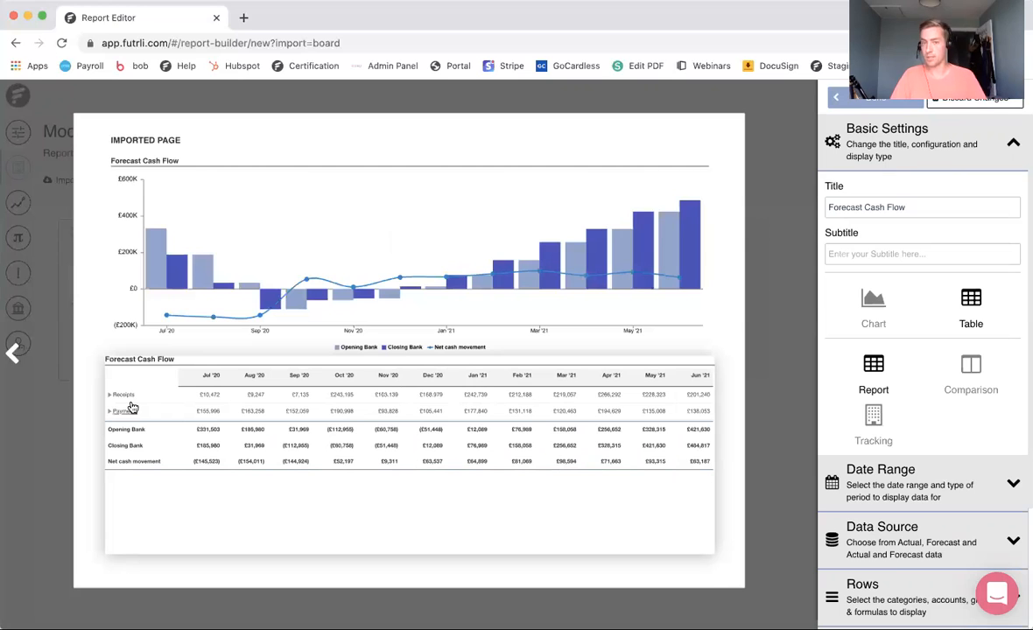
drag(936, 210, 792, 208)
key(BackSpace)
mouse_move(274, 288)
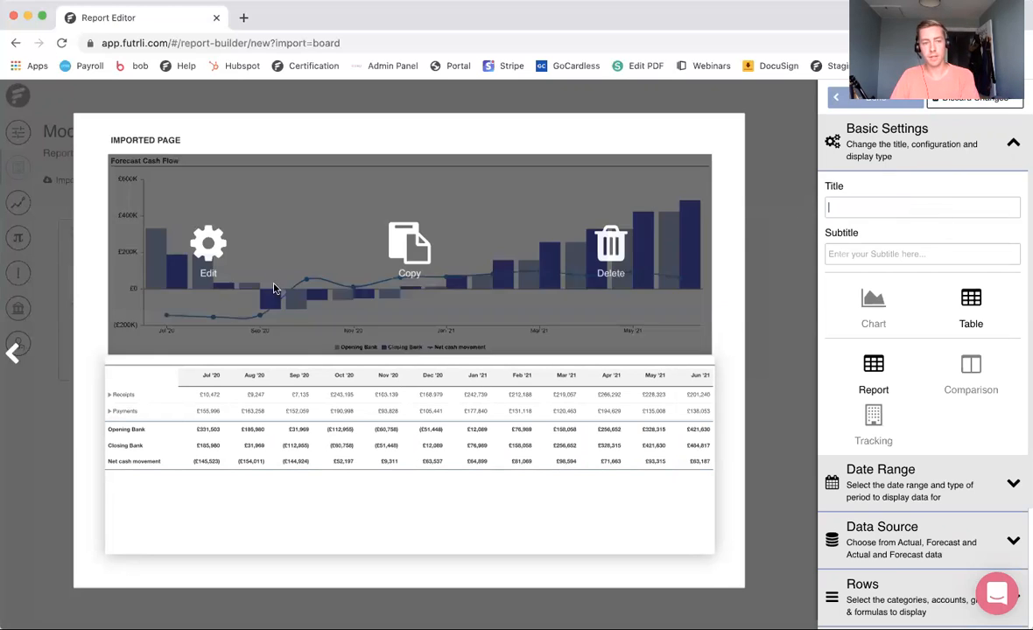
click(208, 248)
drag(928, 206, 809, 207)
key(BackSpace)
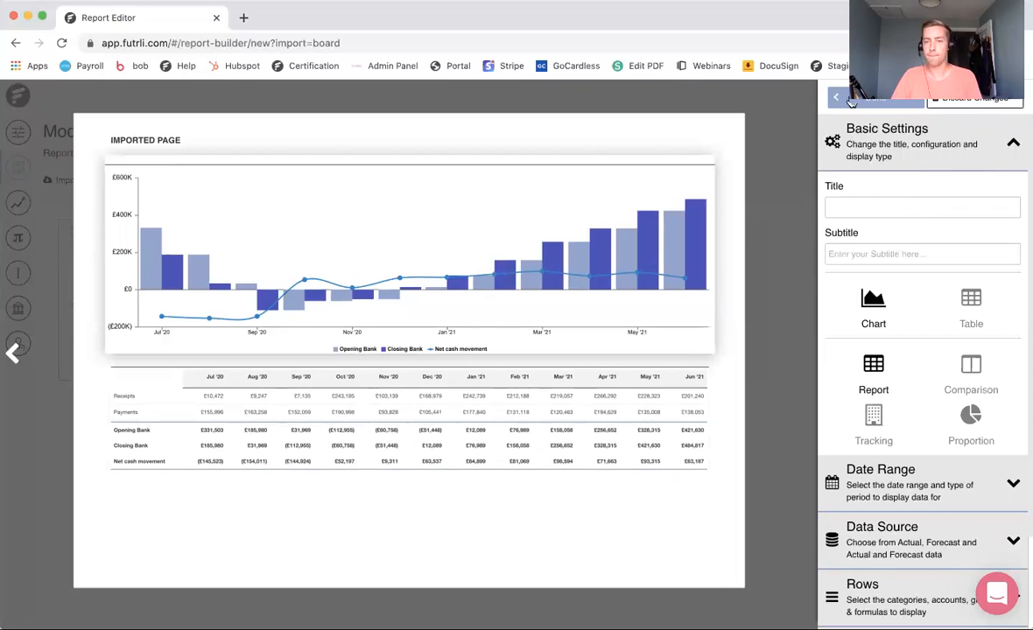
click(850, 103)
Change the second page's title to "forecast cashflow" and save the page.
drag(910, 196, 805, 193)
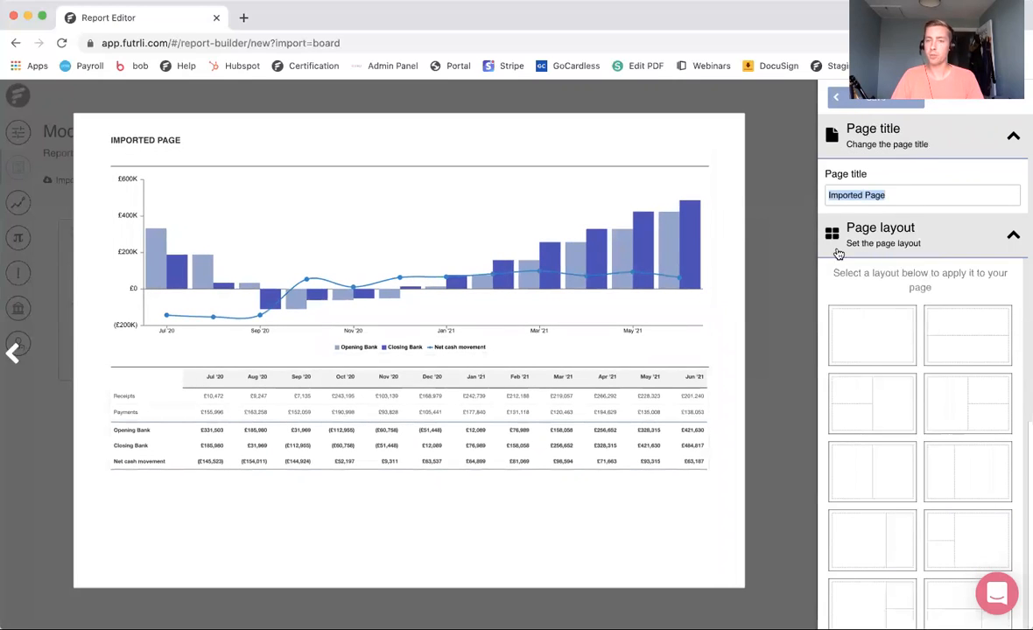
text(forecsat)
key(BackSpace)
key(BackSpace)
key(BackSpace)
text(ast )
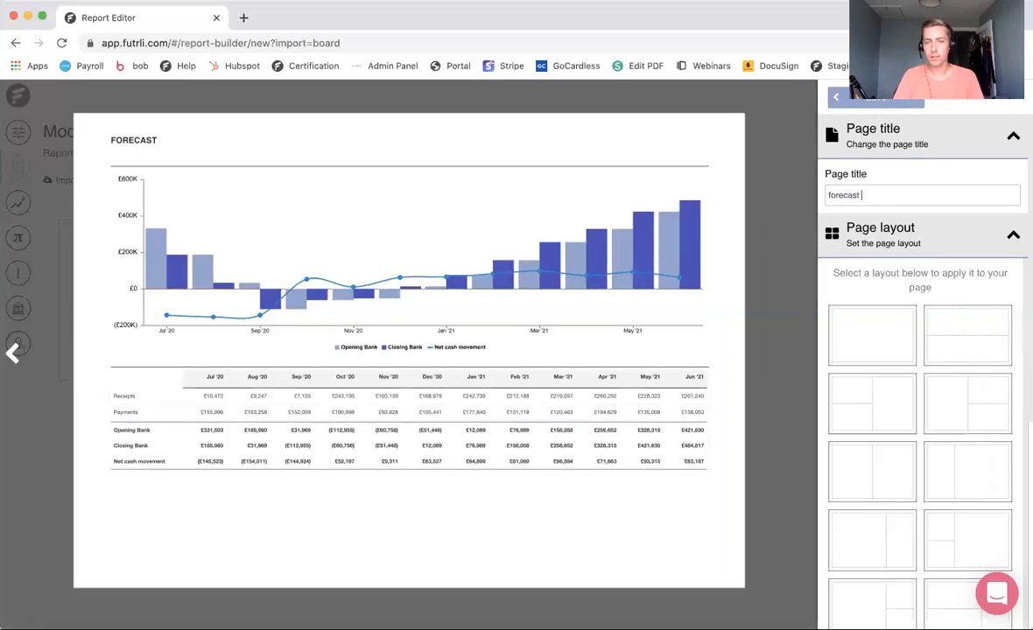
text(cashflow)
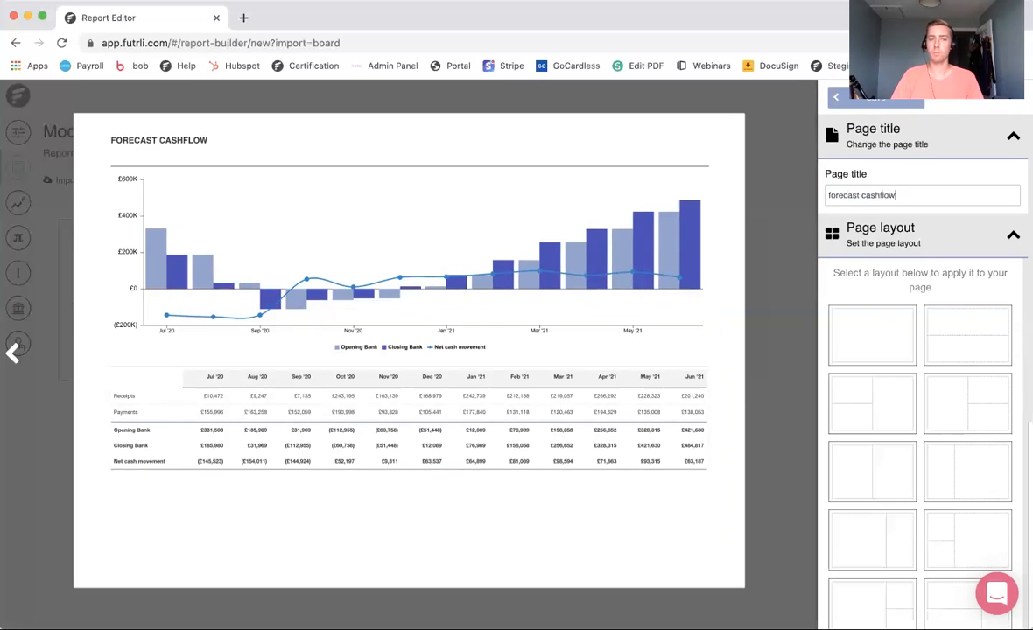
click(841, 99)
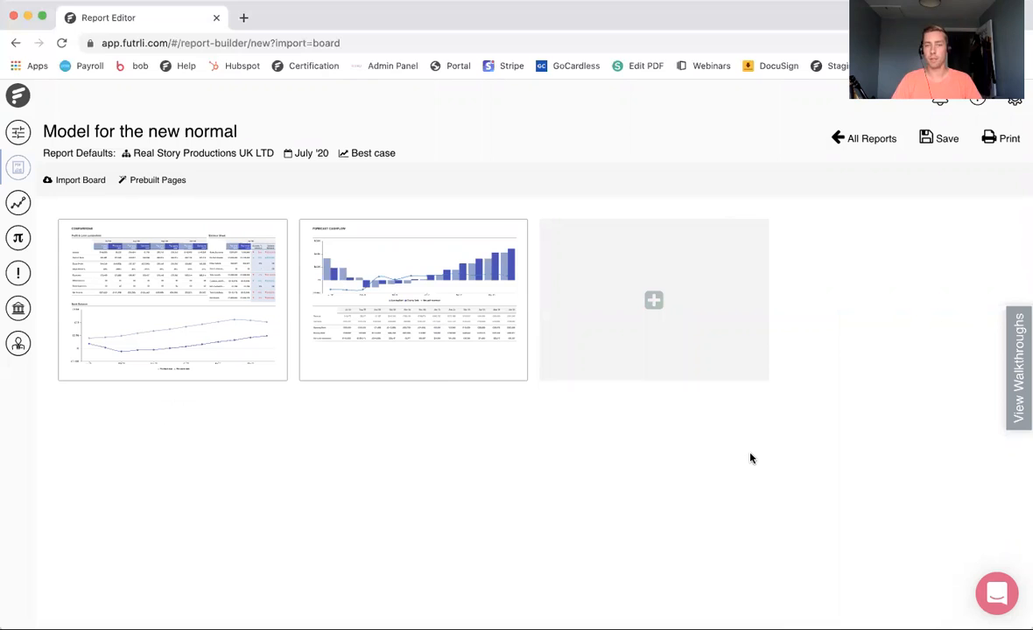
Add the prebuilt Coversheet page from the Basic category to the report.
click(158, 181)
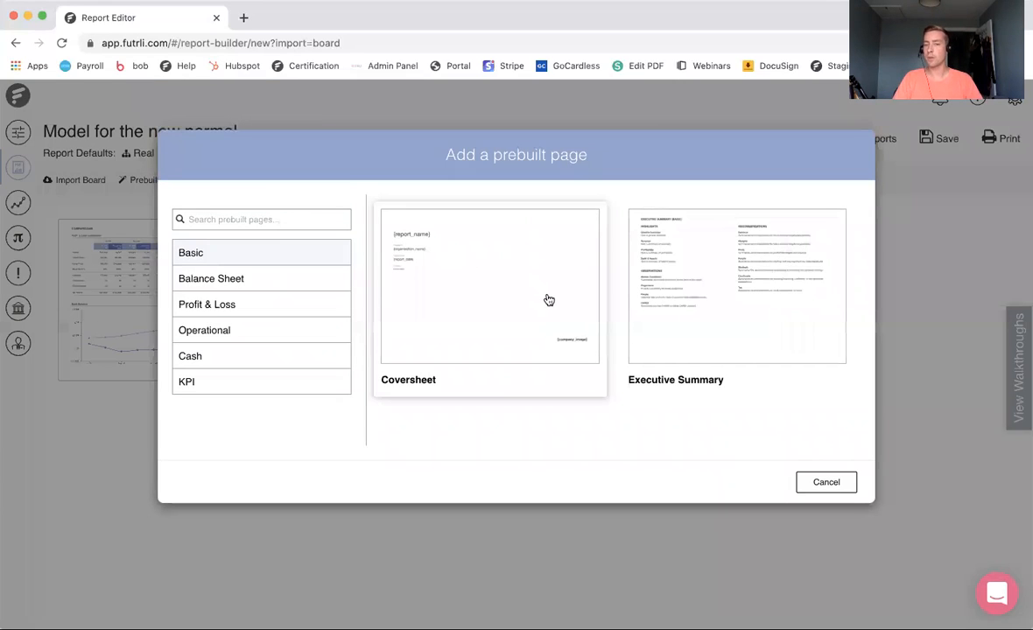
click(548, 300)
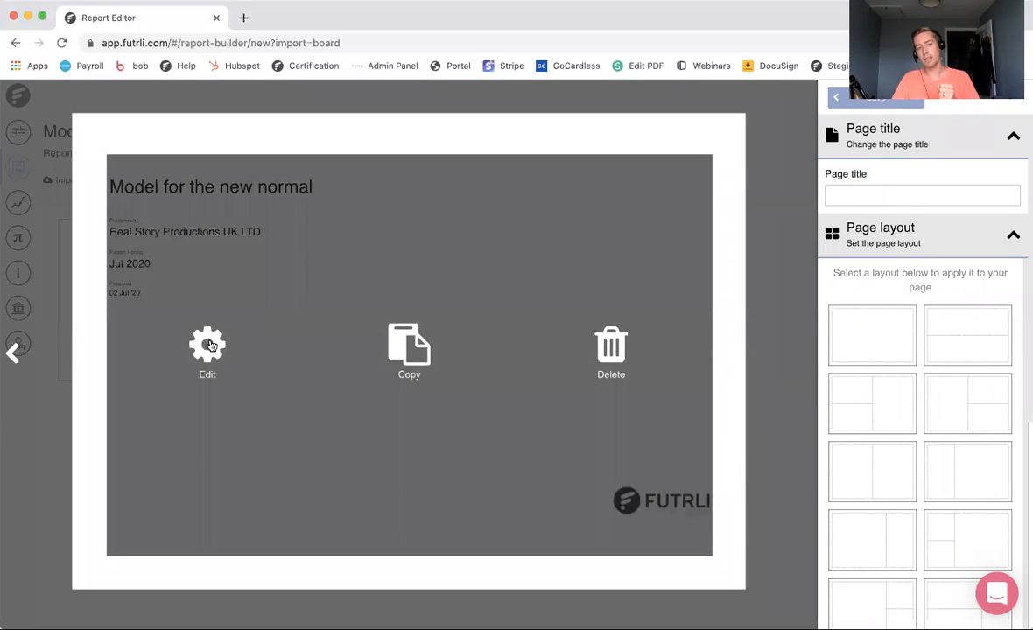
Open the coversheet's text content to examine its logo and report title, and return to the page overview.
click(206, 343)
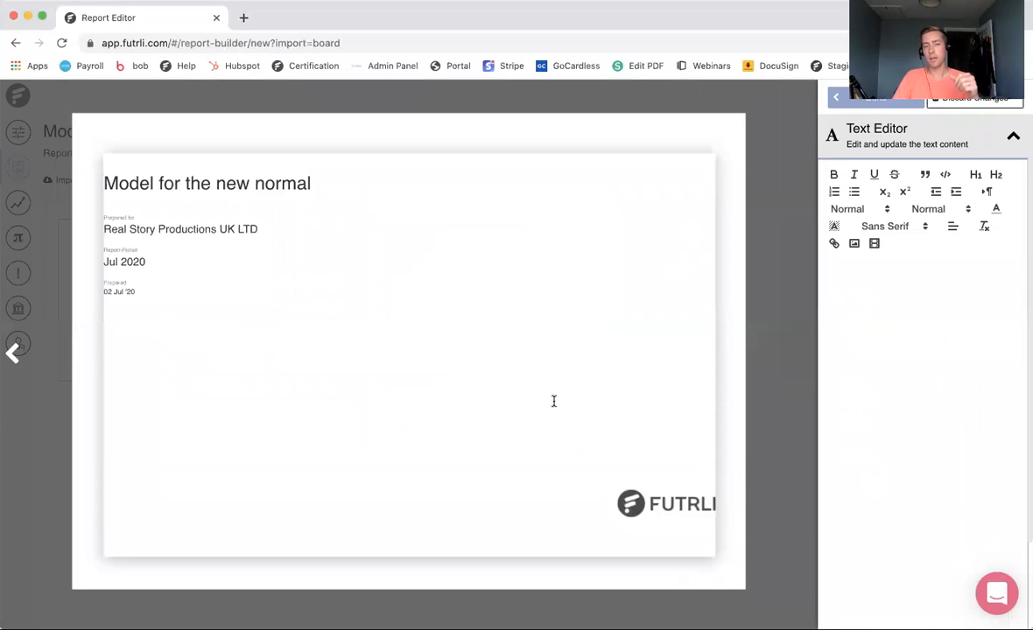
double_click(663, 523)
click(674, 530)
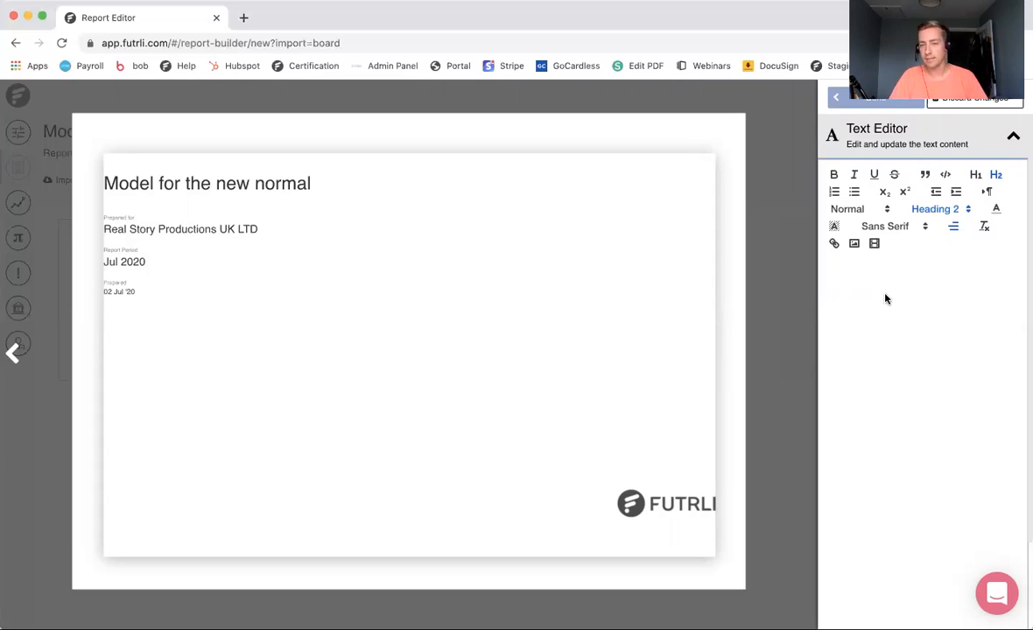
drag(225, 183, 314, 181)
click(312, 183)
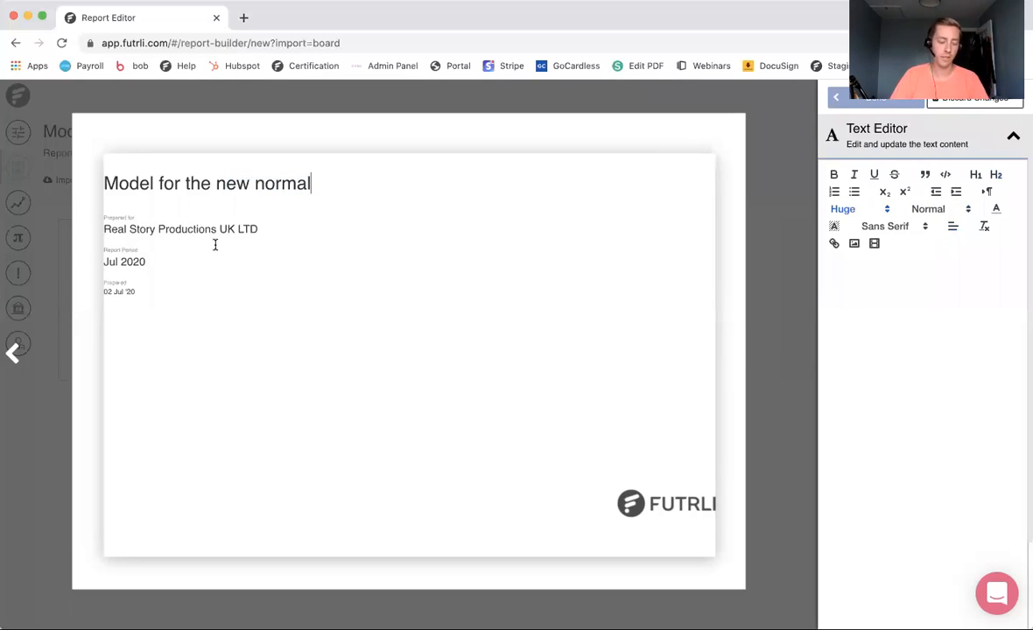
key(Escape)
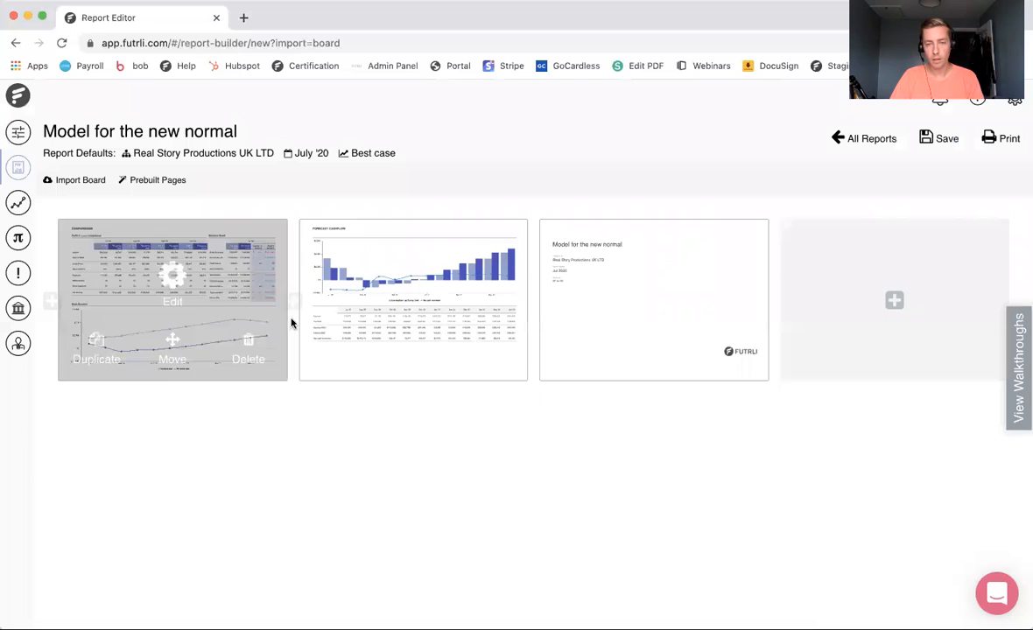
Move the coversheet ahead of the other two pages and save the report.
mouse_move(652, 347)
drag(652, 347, 166, 351)
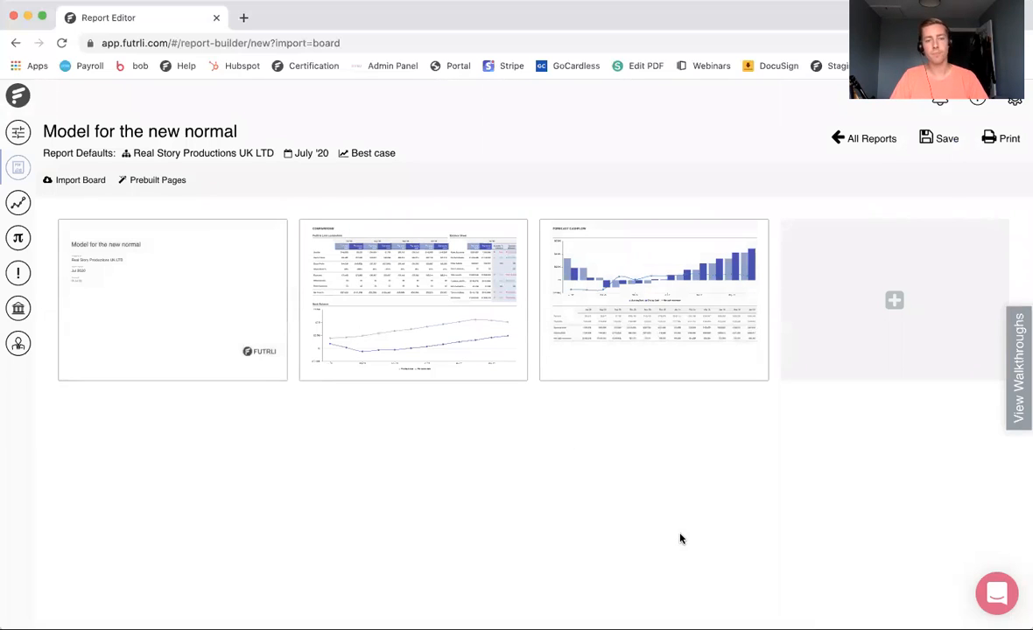
click(943, 138)
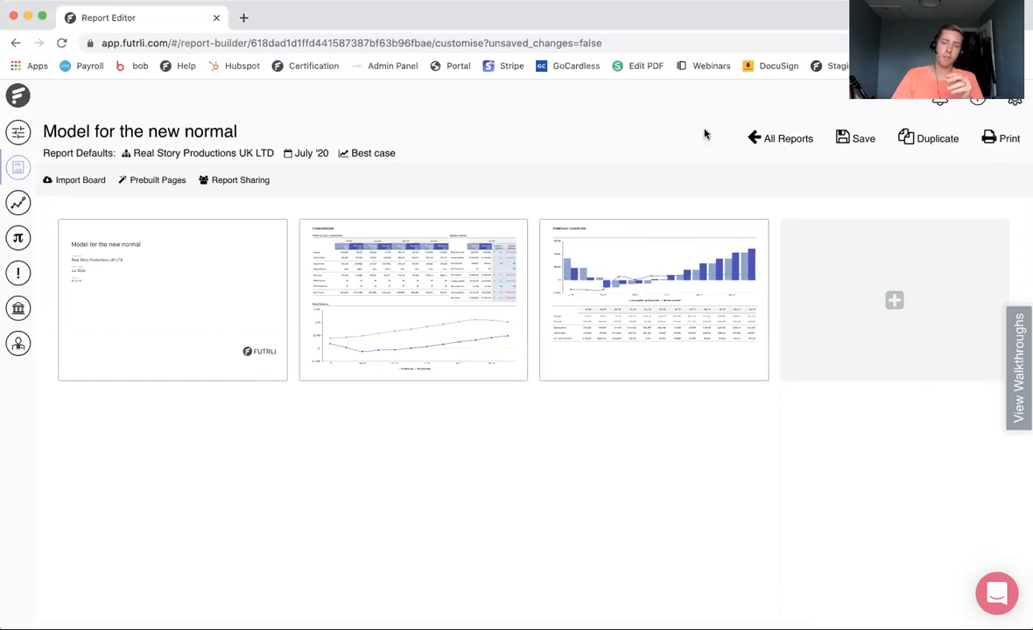
Generate the report as a PDF and review its coversheet, comparisons and forecast cashflow pages before closing it.
click(997, 140)
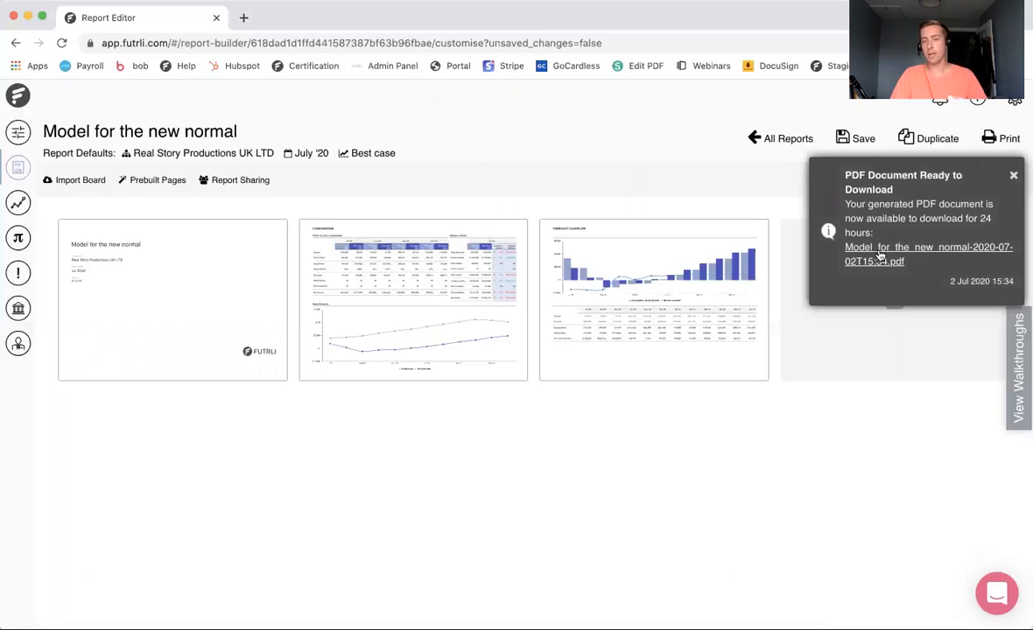
click(880, 253)
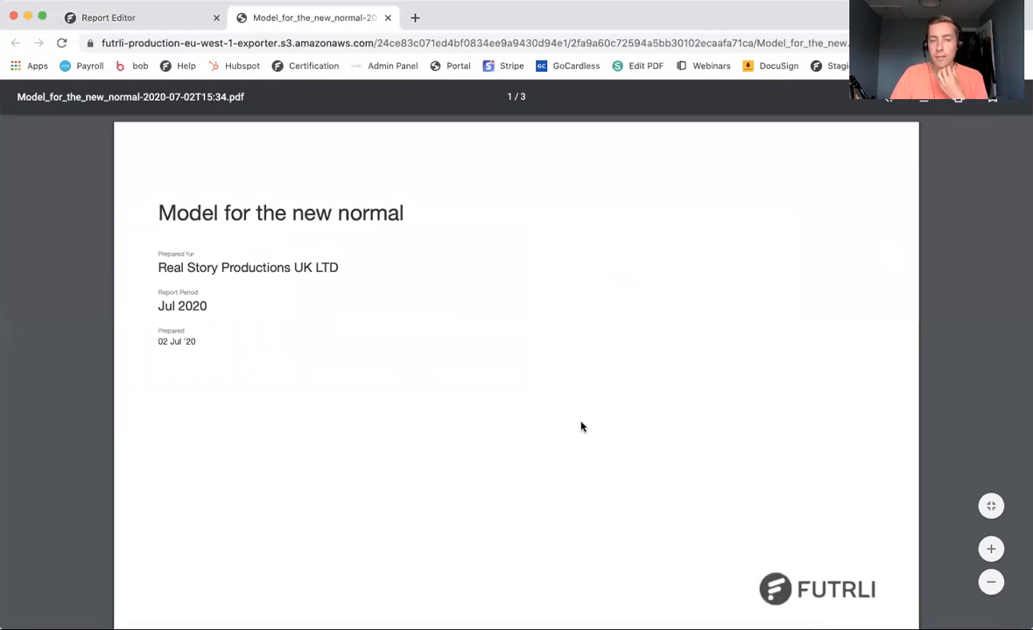
scroll(581, 426, down, 5)
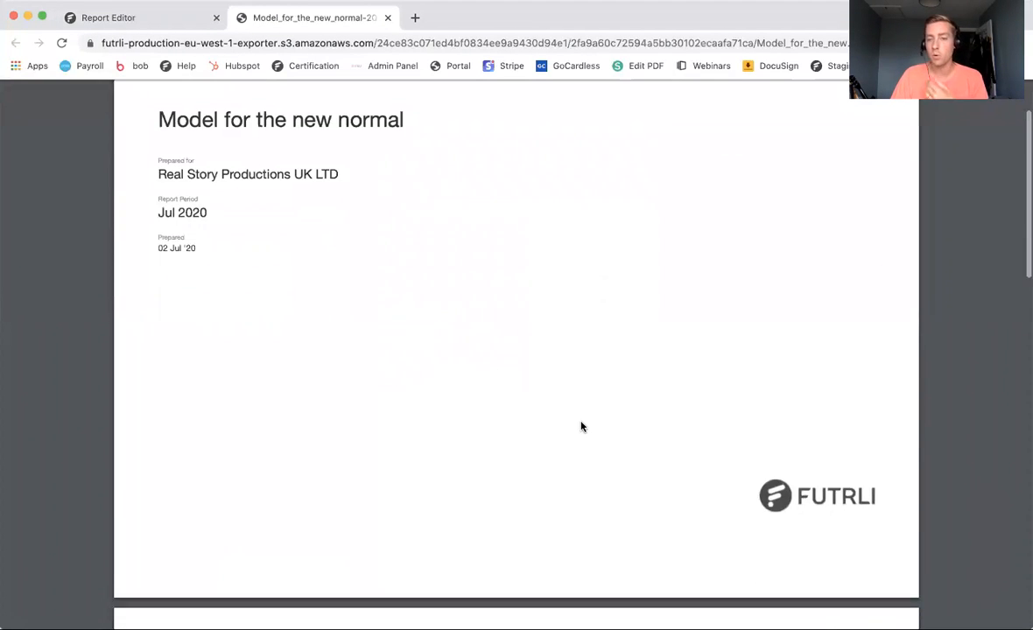
scroll(582, 426, down, 7)
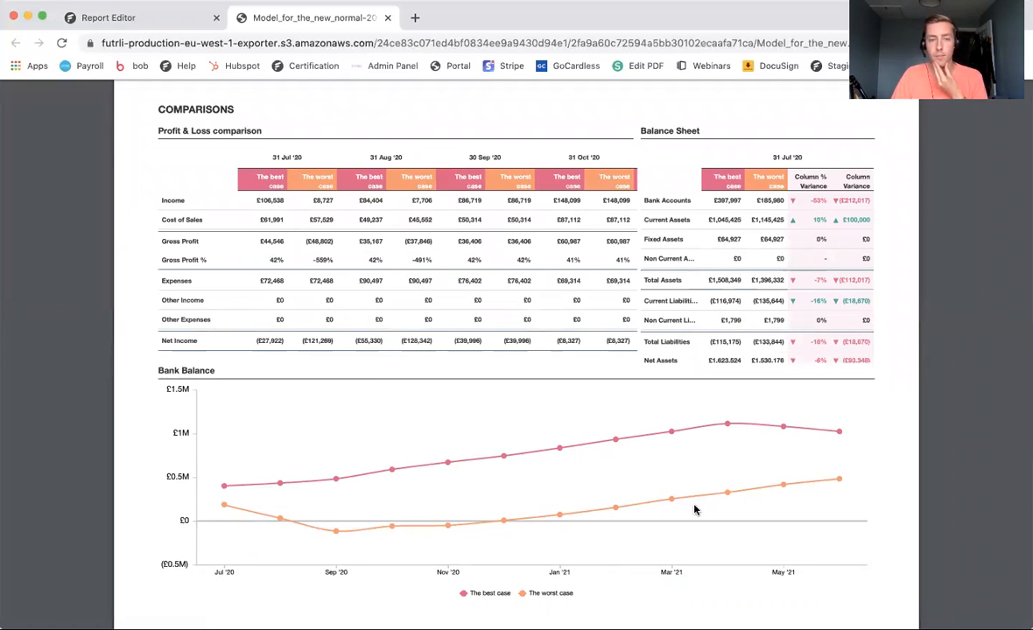
scroll(694, 510, down, 9)
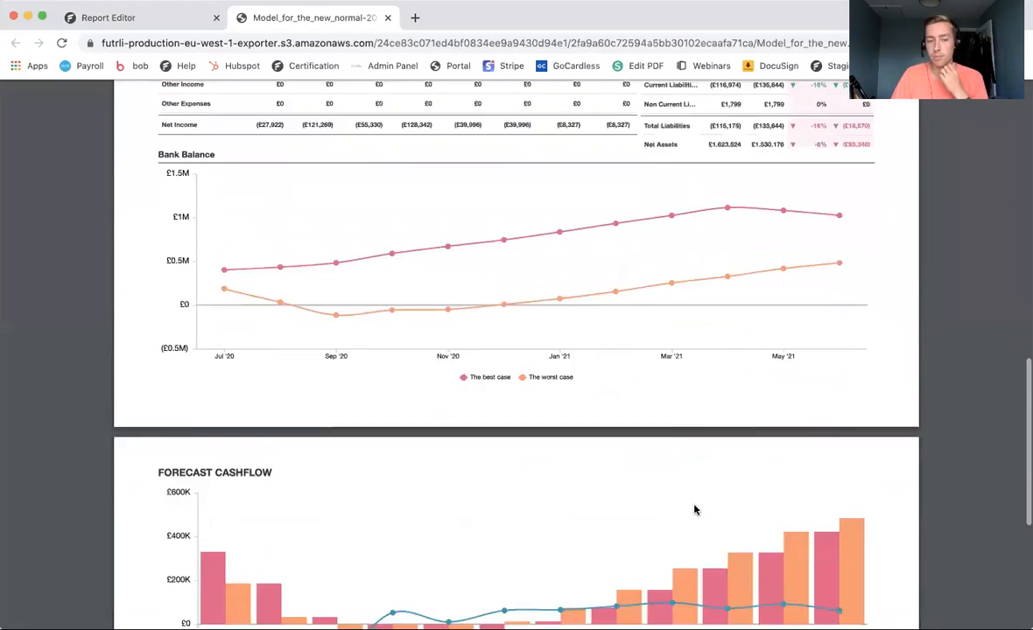
scroll(694, 509, down, 3)
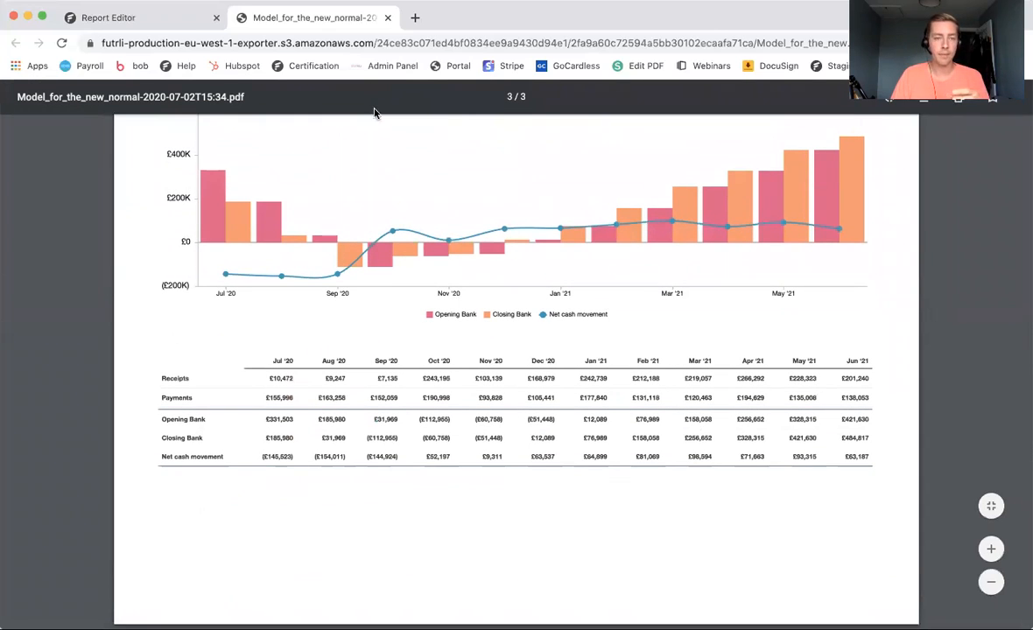
click(387, 18)
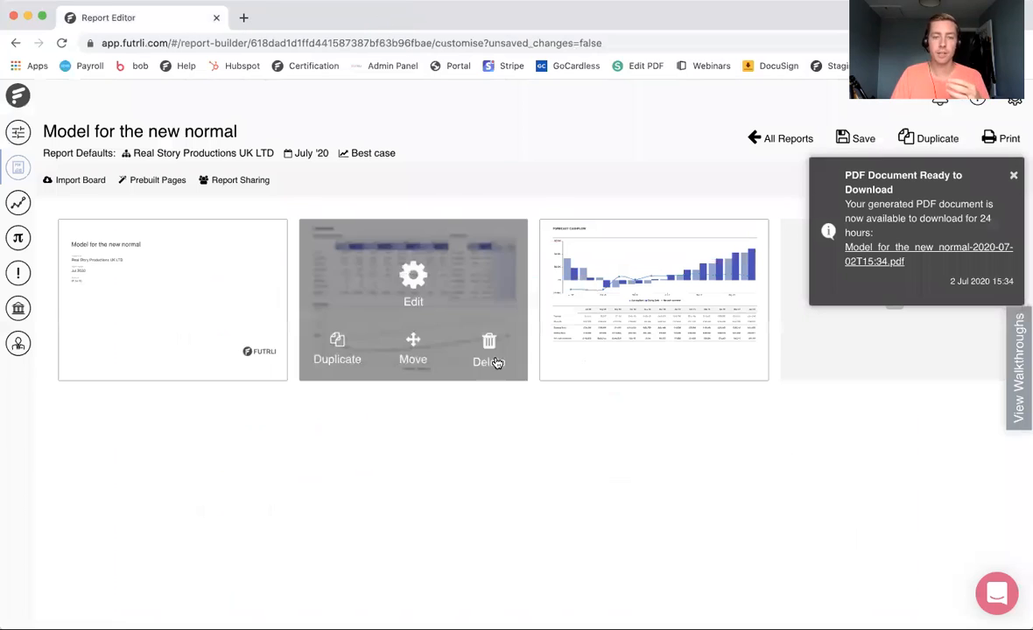
click(1013, 177)
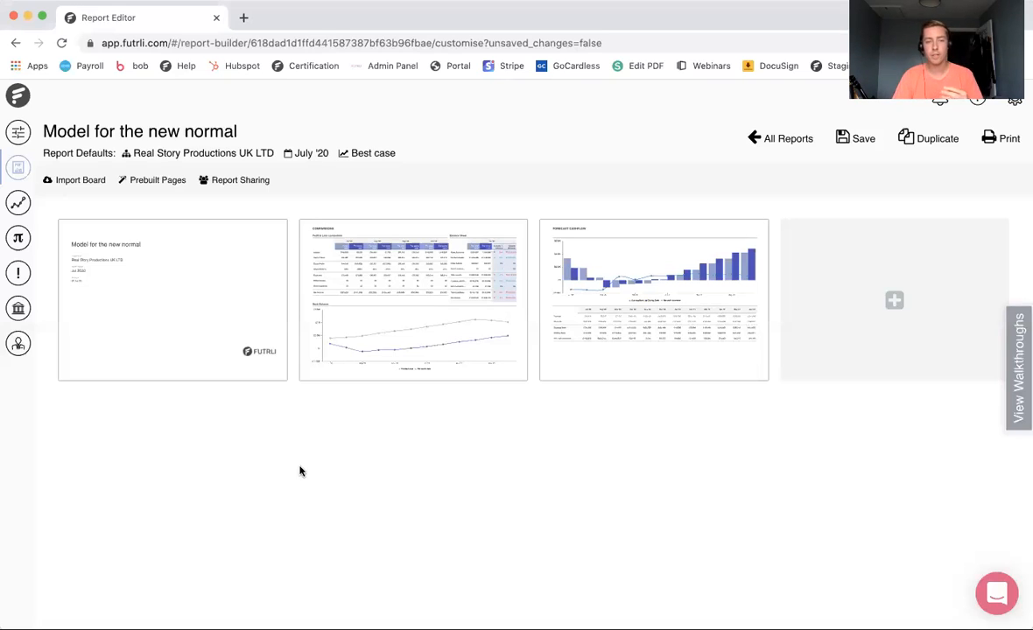
Return to the "Model for the new normal" board and look through its cards down to Forecast Cash Flow.
click(19, 133)
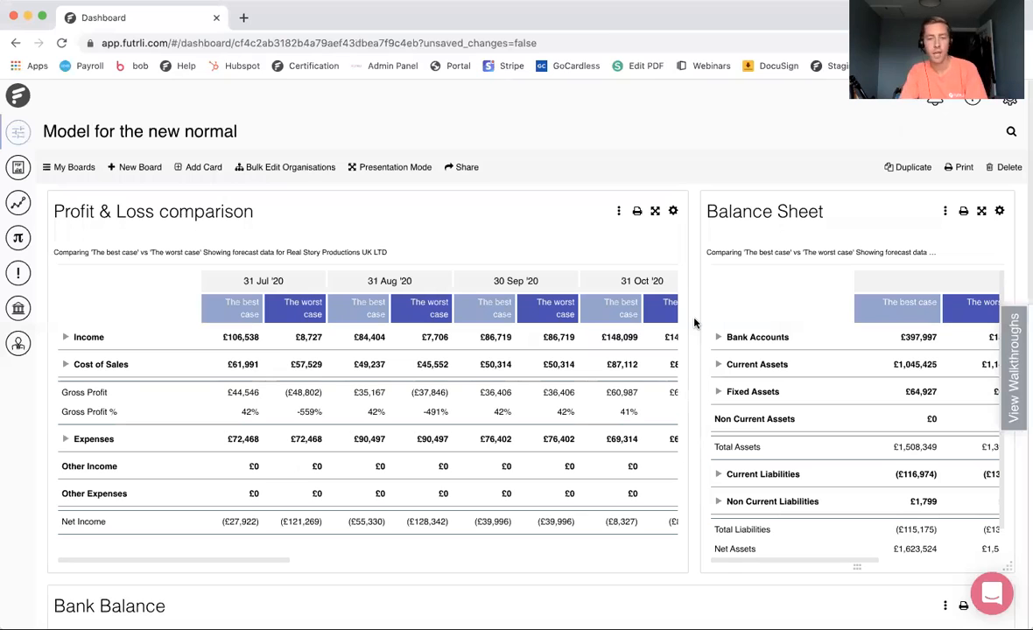
scroll(694, 323, down, 5)
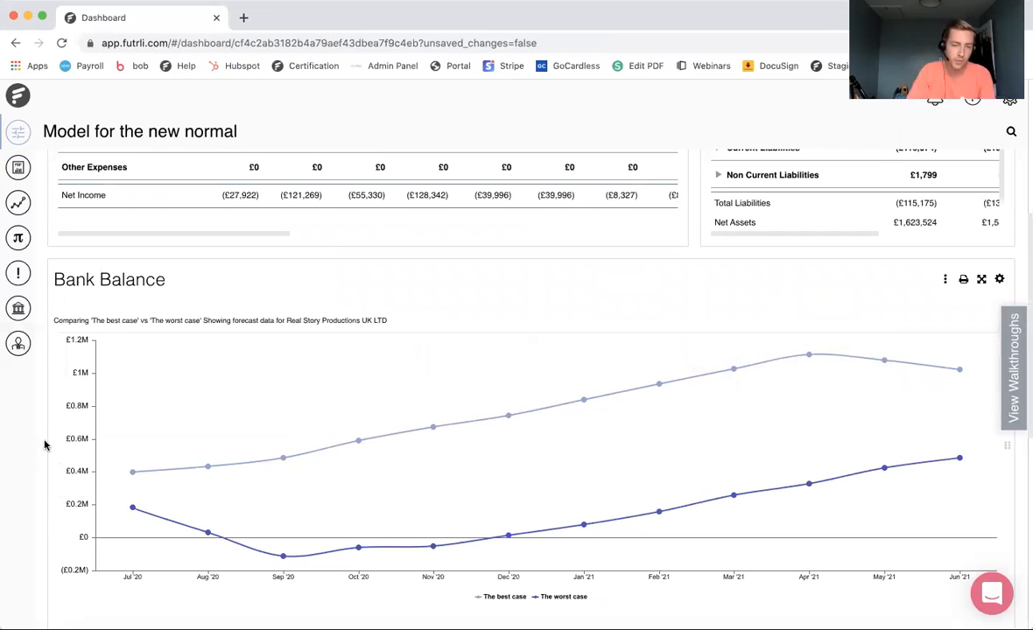
scroll(44, 445, down, 7)
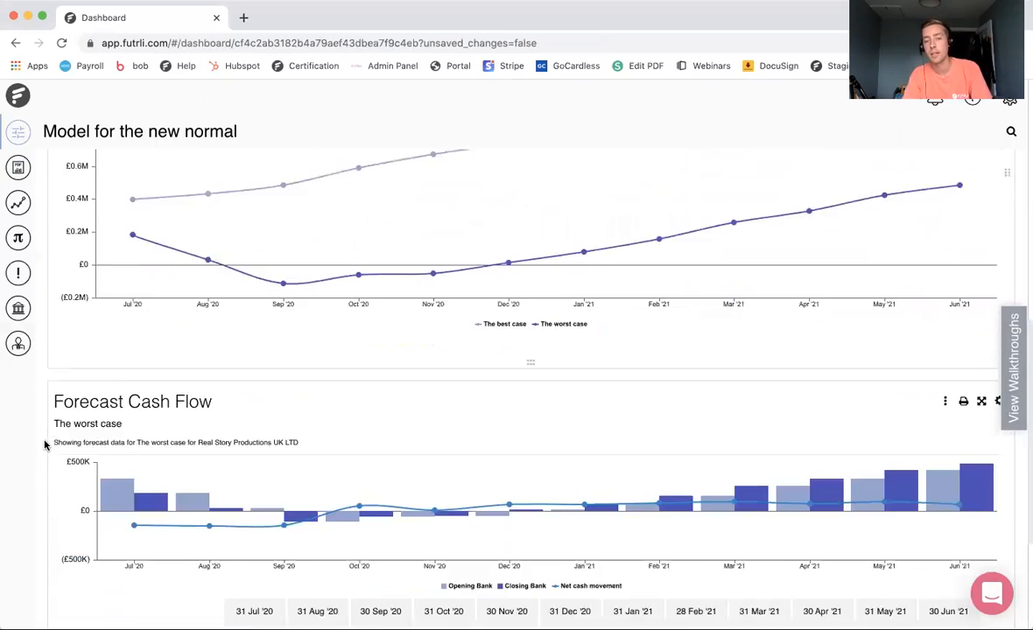